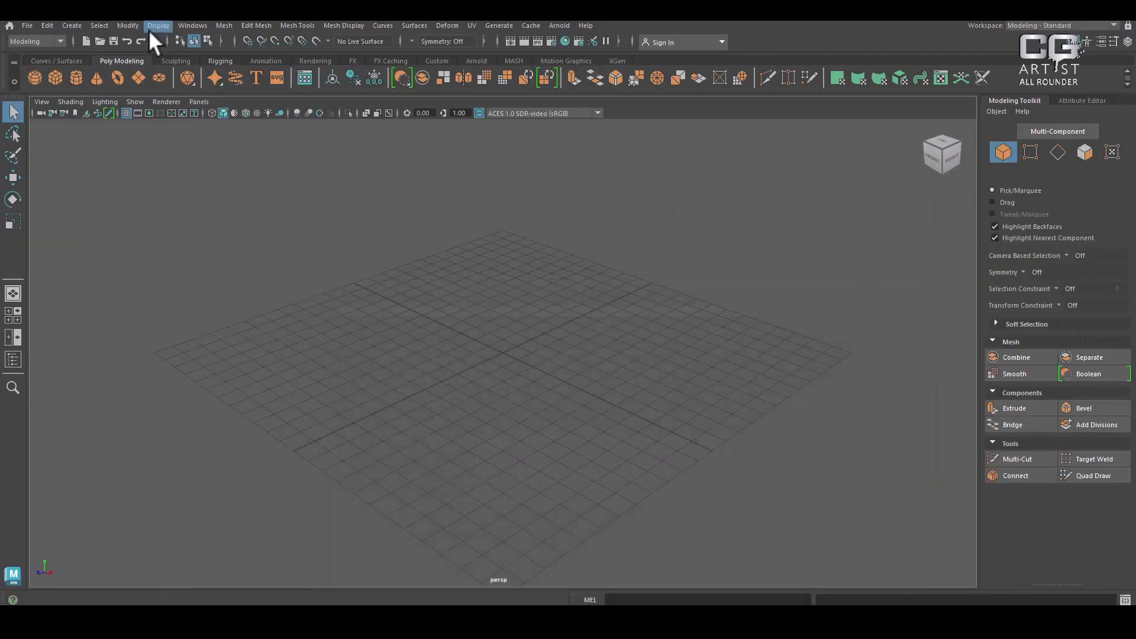
{"action": "left_click", "coordinate": [220, 26]}
{"action": "mouse_move", "coordinate": [257, 24]}
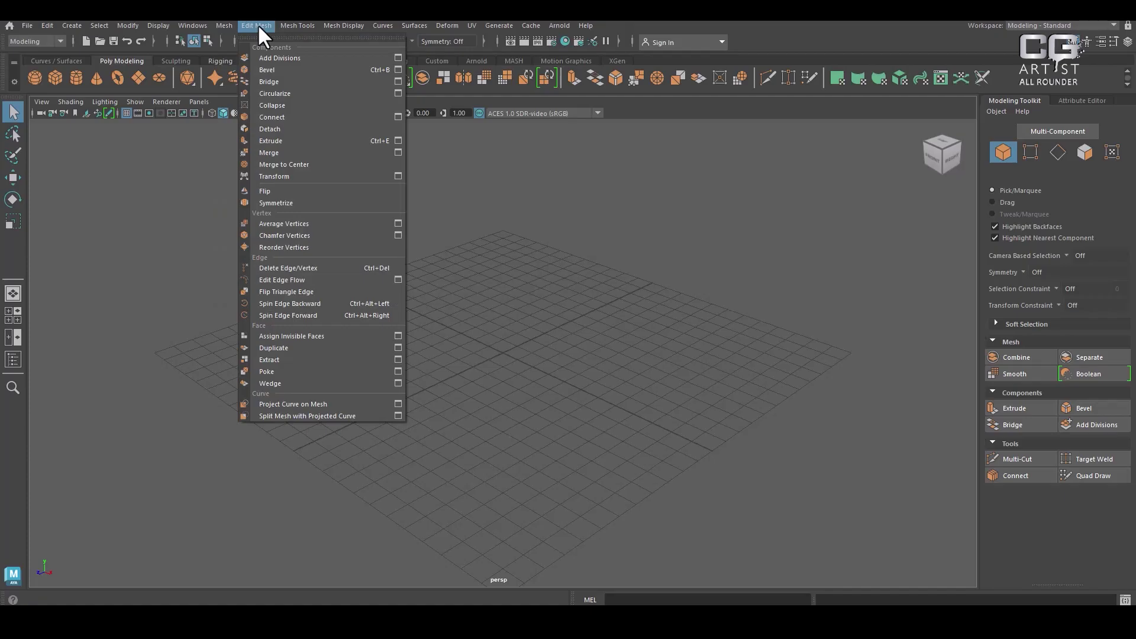
{"action": "mouse_move", "coordinate": [307, 23]}
{"action": "mouse_move", "coordinate": [220, 27]}
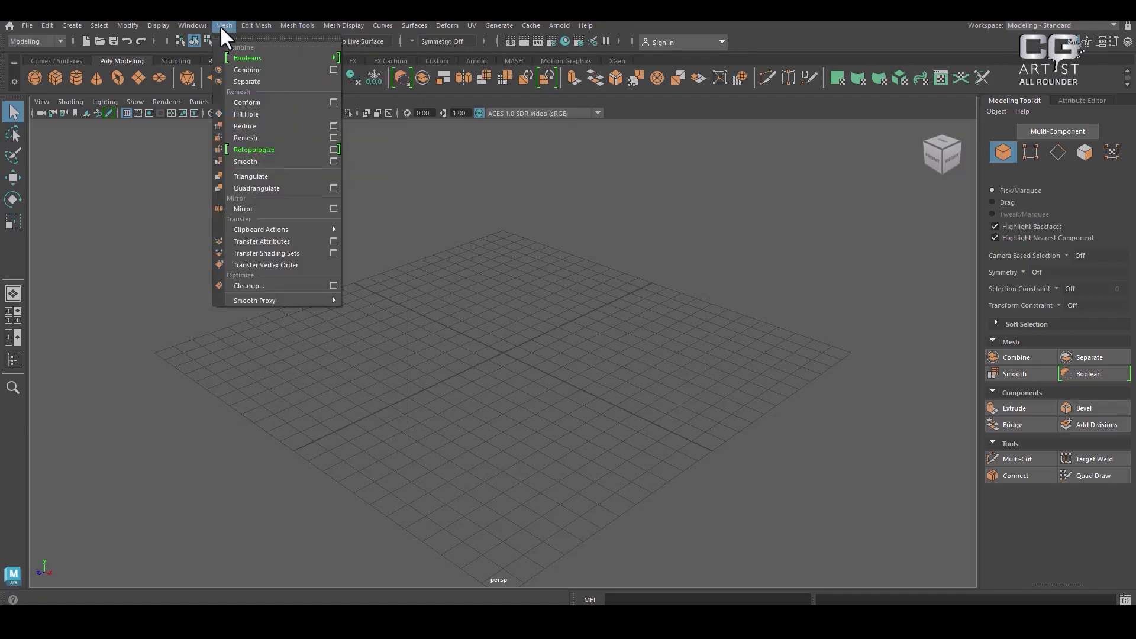
{"action": "left_click", "coordinate": [43, 41]}
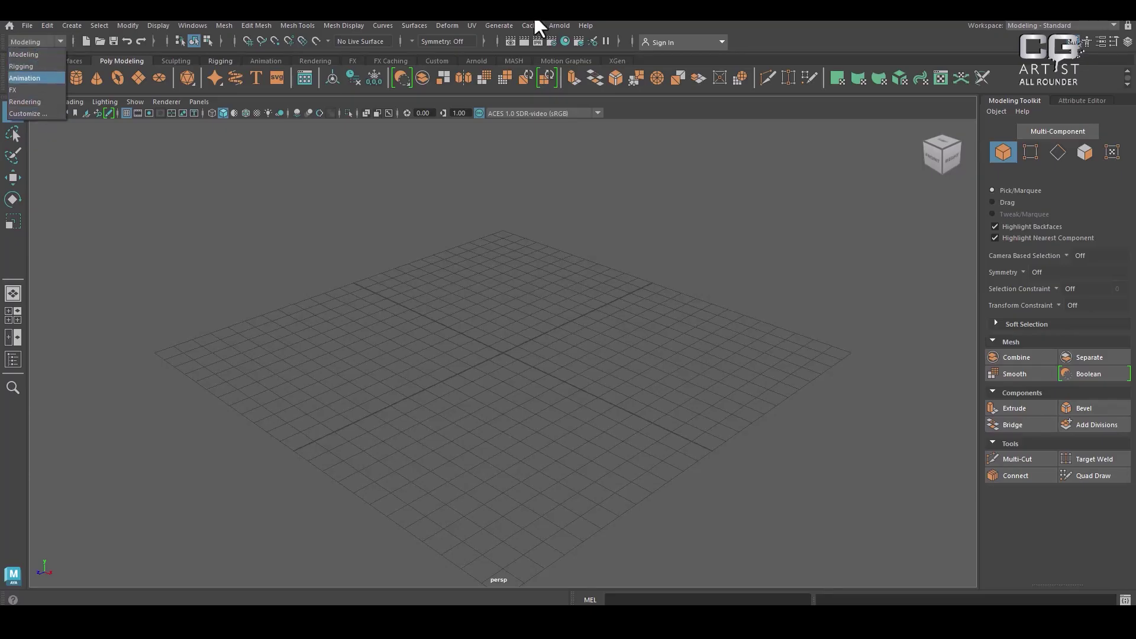
{"action": "left_click", "coordinate": [407, 25]}
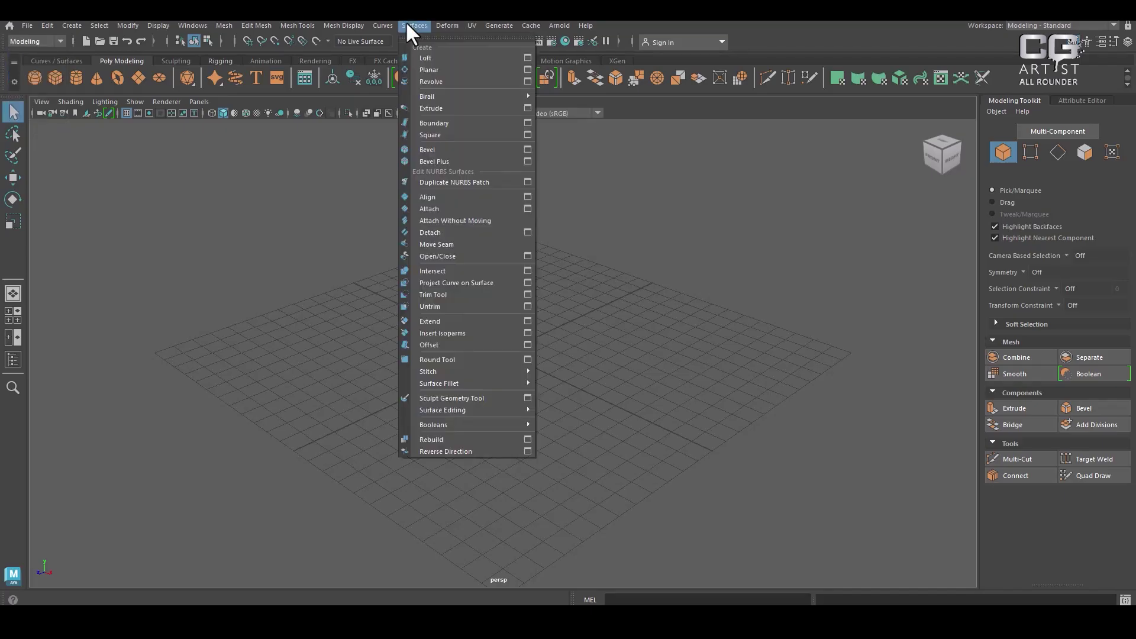
{"action": "left_click", "coordinate": [407, 23]}
{"action": "left_click_drag", "start_coordinate": [488, 424], "coordinate": [603, 413], "text": "alt"}
{"action": "right_click_drag", "start_coordinate": [603, 413], "coordinate": [689, 491], "text": "alt"}
{"action": "right_click_drag", "start_coordinate": [690, 448], "coordinate": [694, 461], "text": "alt"}
{"action": "middle_click_drag", "start_coordinate": [693, 461], "coordinate": [683, 378], "text": "alt"}
{"action": "right_click_drag", "start_coordinate": [683, 377], "coordinate": [686, 389], "text": "alt"}
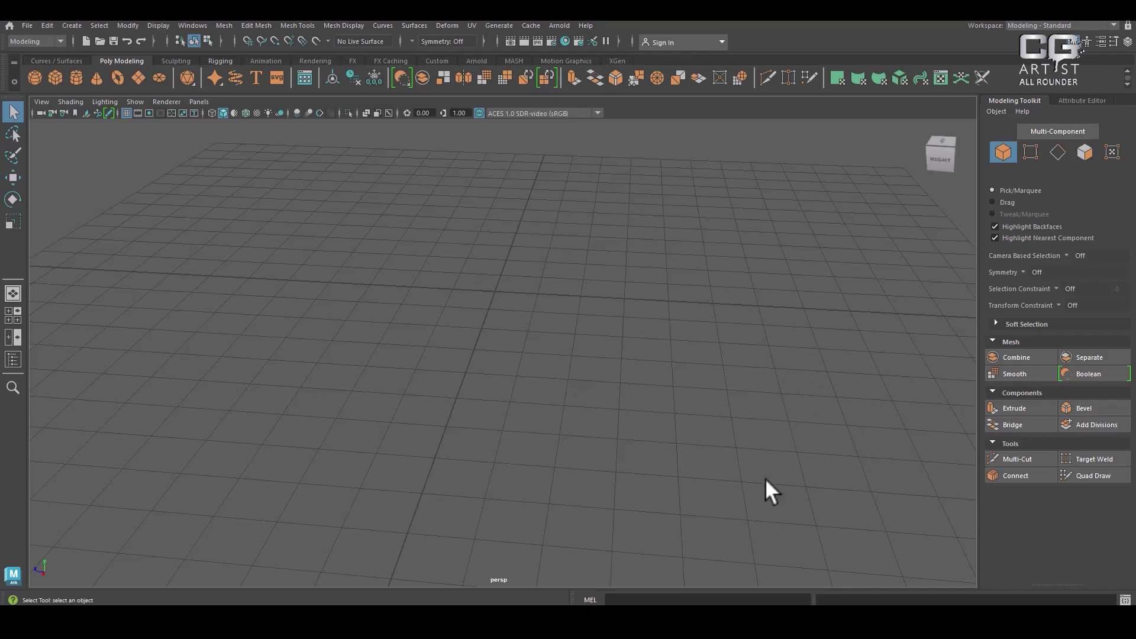
- Switch to File Explorer and view the pickaxe sketch IMG_20230405_082539.jpg in the props pt 2 folder
{"action": "key", "text": "alt+Tab"}
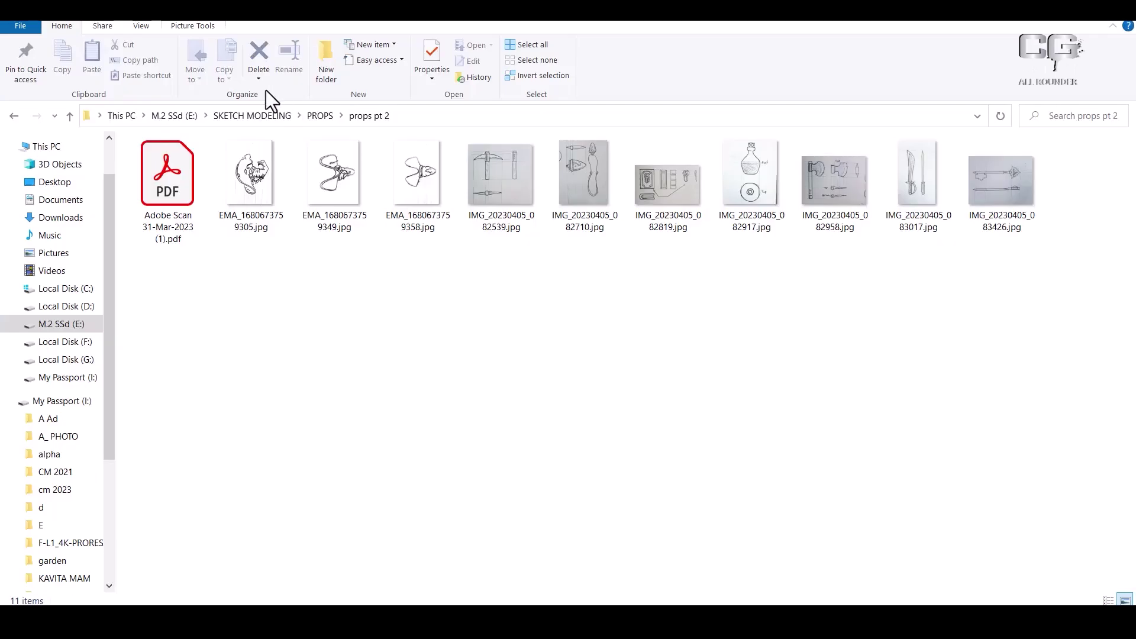
{"action": "double_click", "coordinate": [514, 173]}
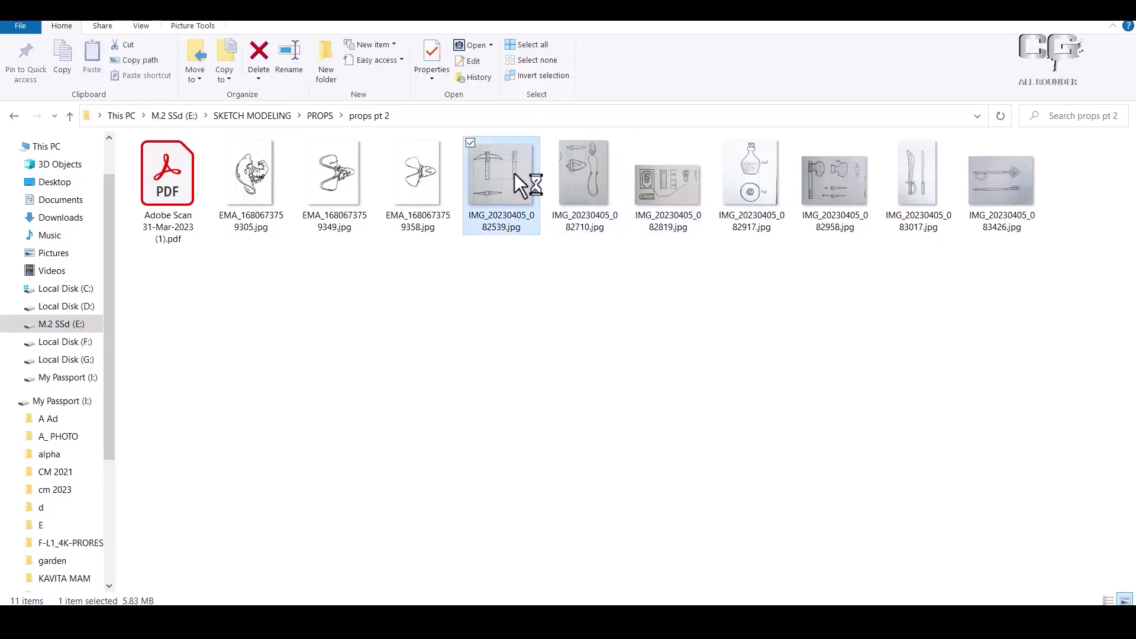
{"action": "left_click", "coordinate": [406, 209]}
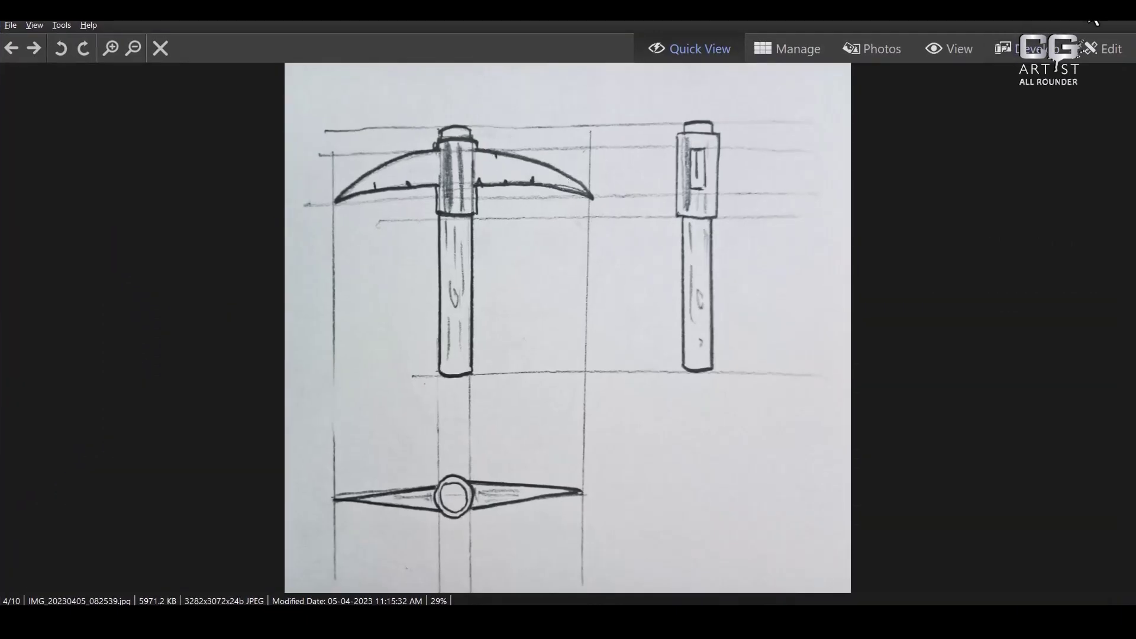
{"action": "left_click", "coordinate": [1094, 8]}
{"action": "left_click", "coordinate": [441, 206]}
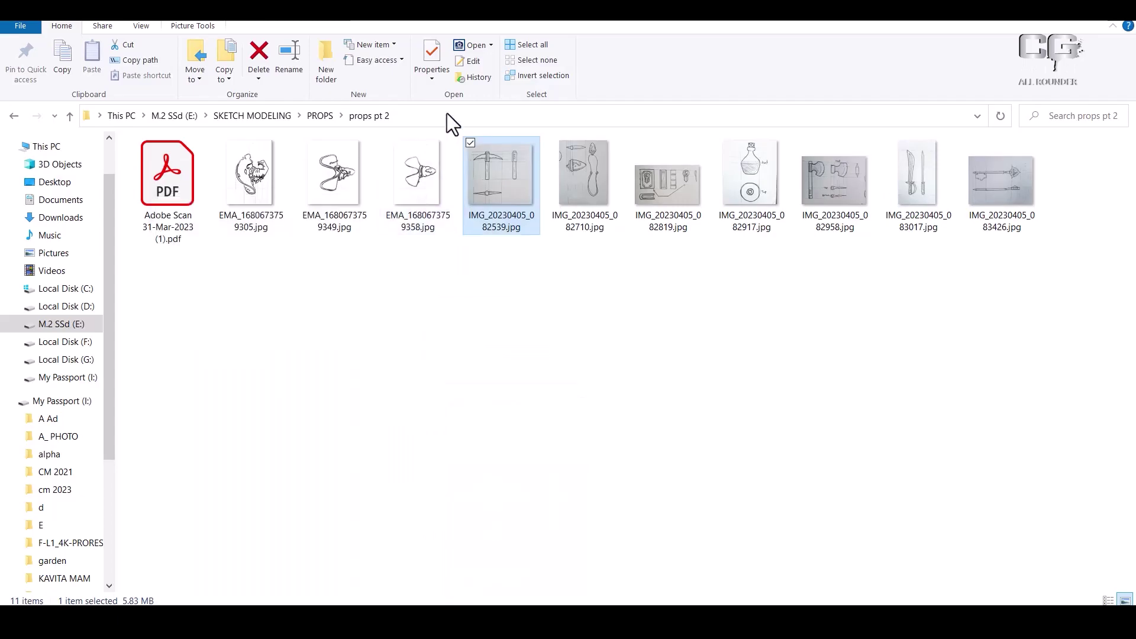
{"action": "left_click", "coordinate": [446, 115]}
{"action": "left_click", "coordinate": [497, 259]}
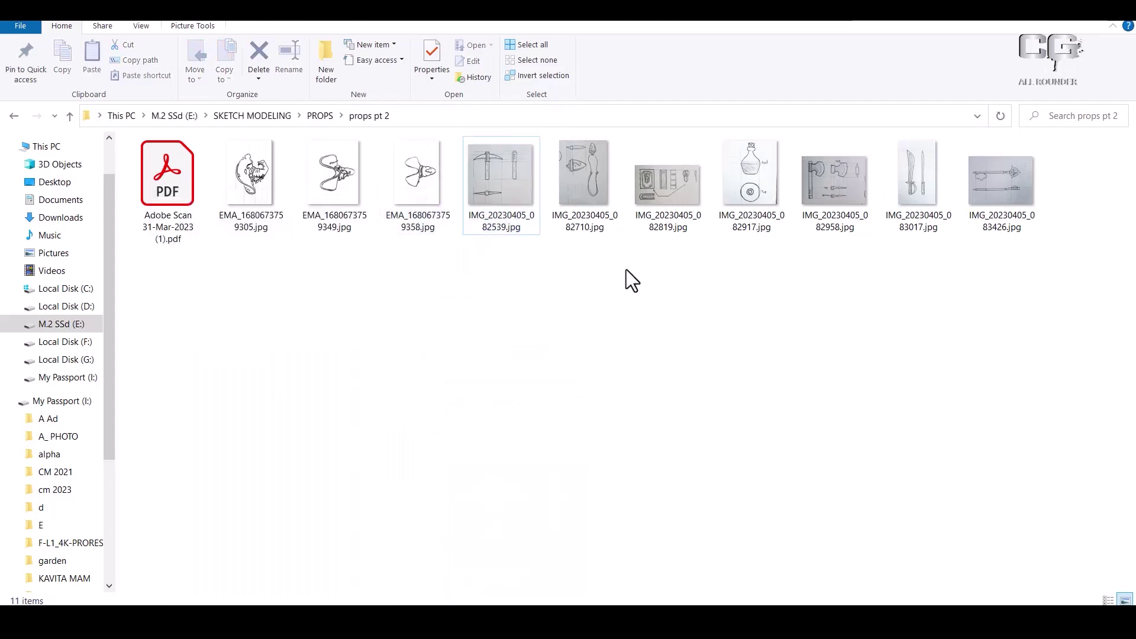
- Copy the three sketch images IMG_20230405_082539.jpg, IMG_20230405_082958.jpg and IMG_20230405_083017.jpg from the props pt 2 folder
{"action": "right_click", "coordinate": [494, 195]}
{"action": "left_click", "coordinate": [830, 406]}
{"action": "left_click", "coordinate": [510, 192]}
{"action": "left_click", "coordinate": [854, 179], "text": "ctrl"}
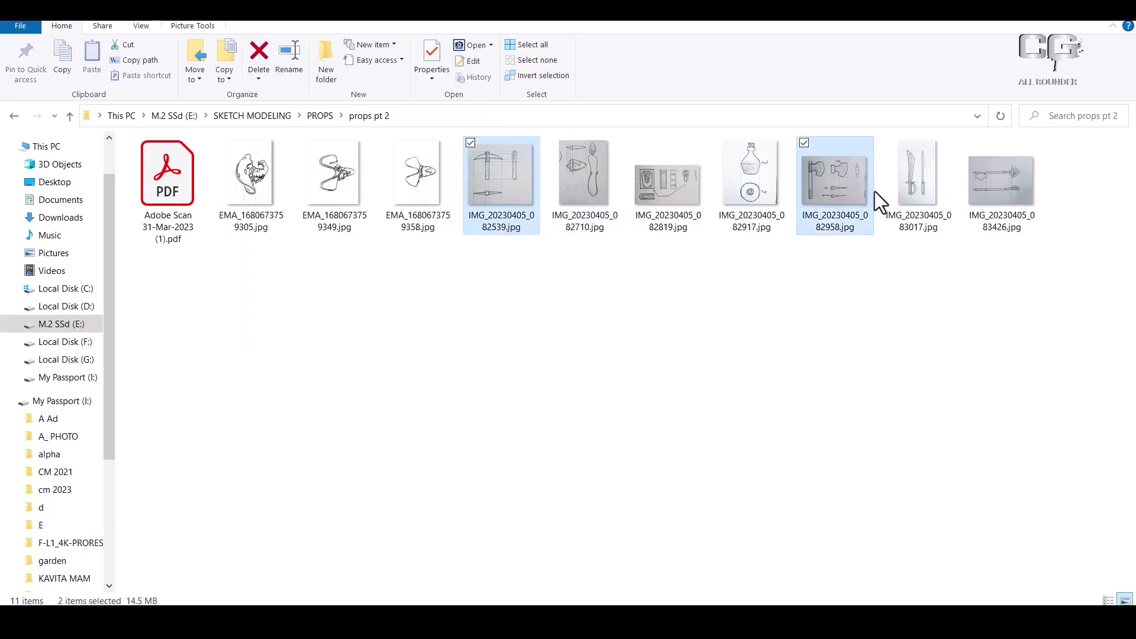
{"action": "left_click", "coordinate": [924, 183], "text": "ctrl"}
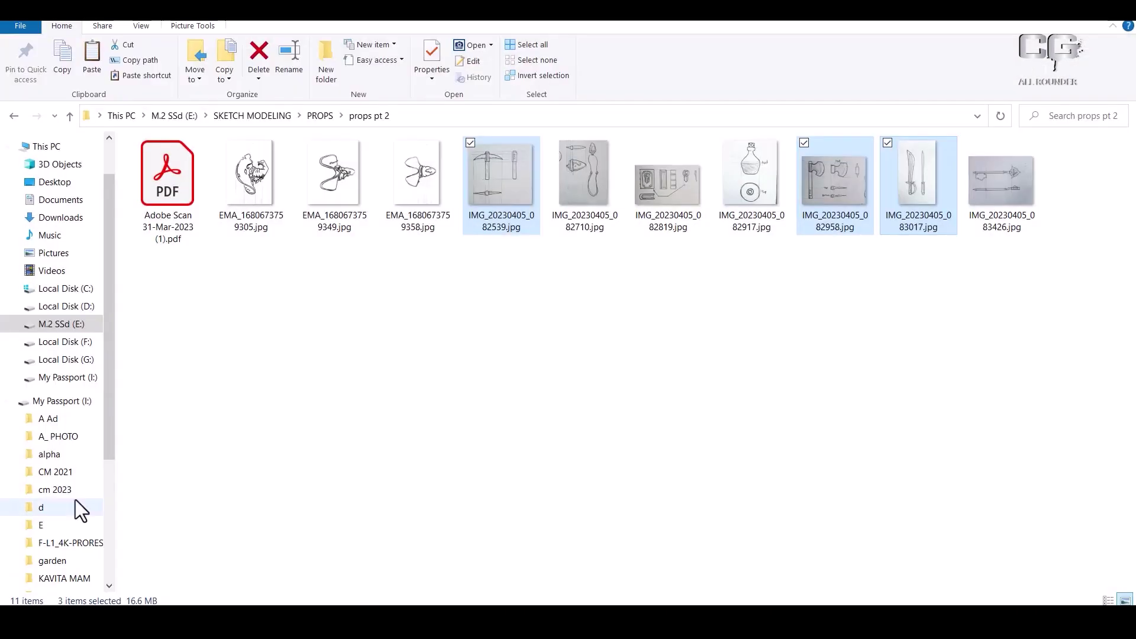
- Go to drive G: and open the 1 maya 8.30 folder inside the TTS batch folder
{"action": "left_click", "coordinate": [67, 360]}
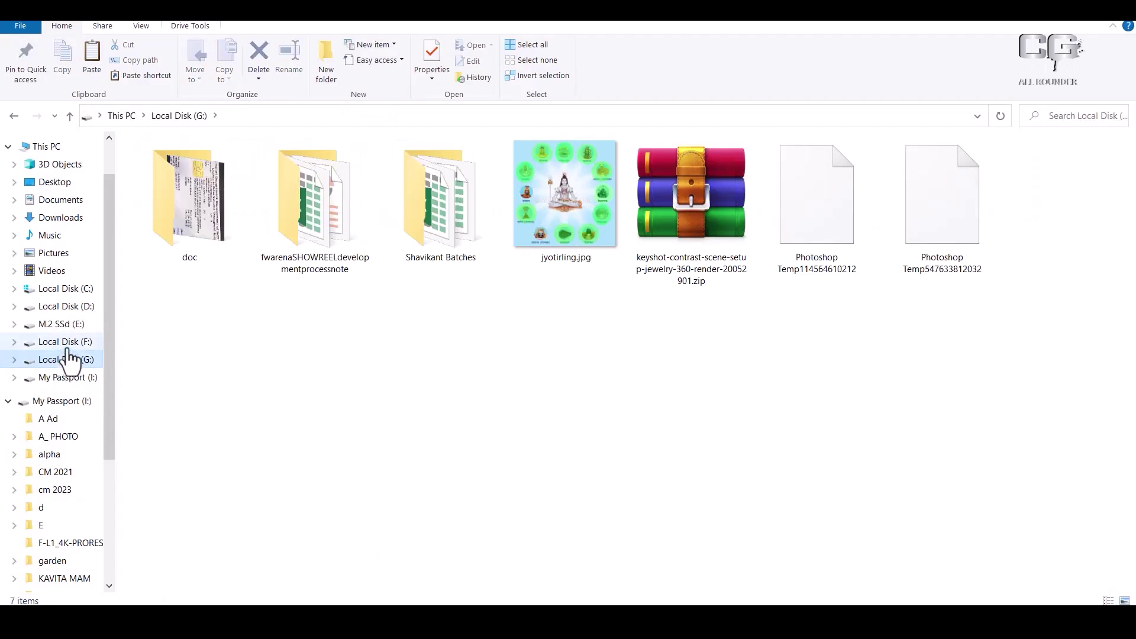
{"action": "double_click", "coordinate": [440, 195]}
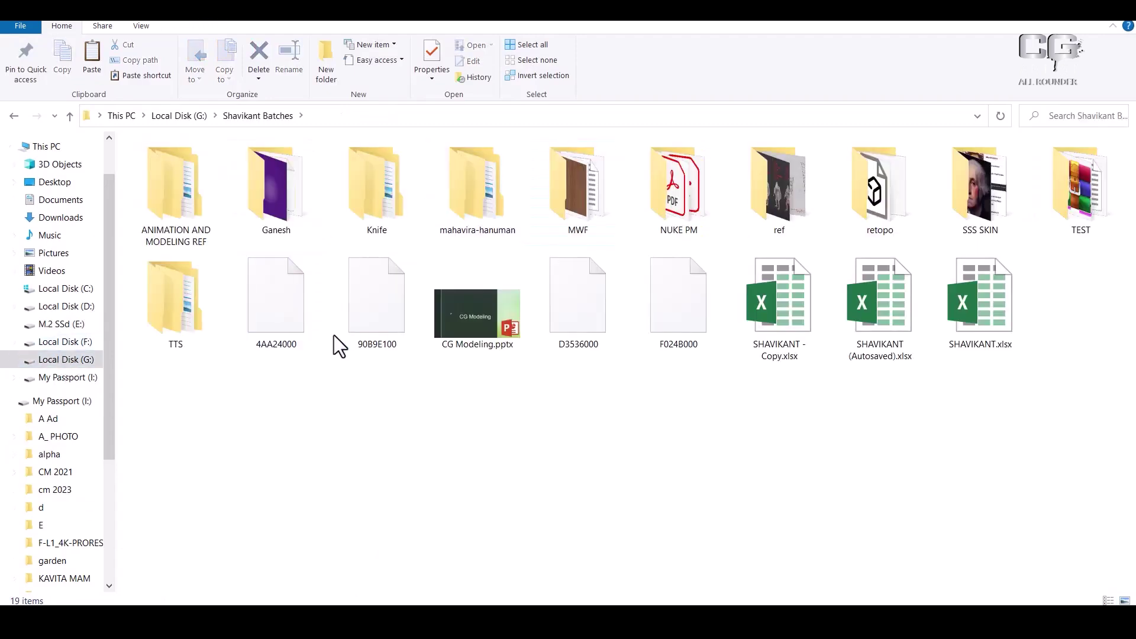
{"action": "double_click", "coordinate": [186, 313]}
{"action": "double_click", "coordinate": [188, 197]}
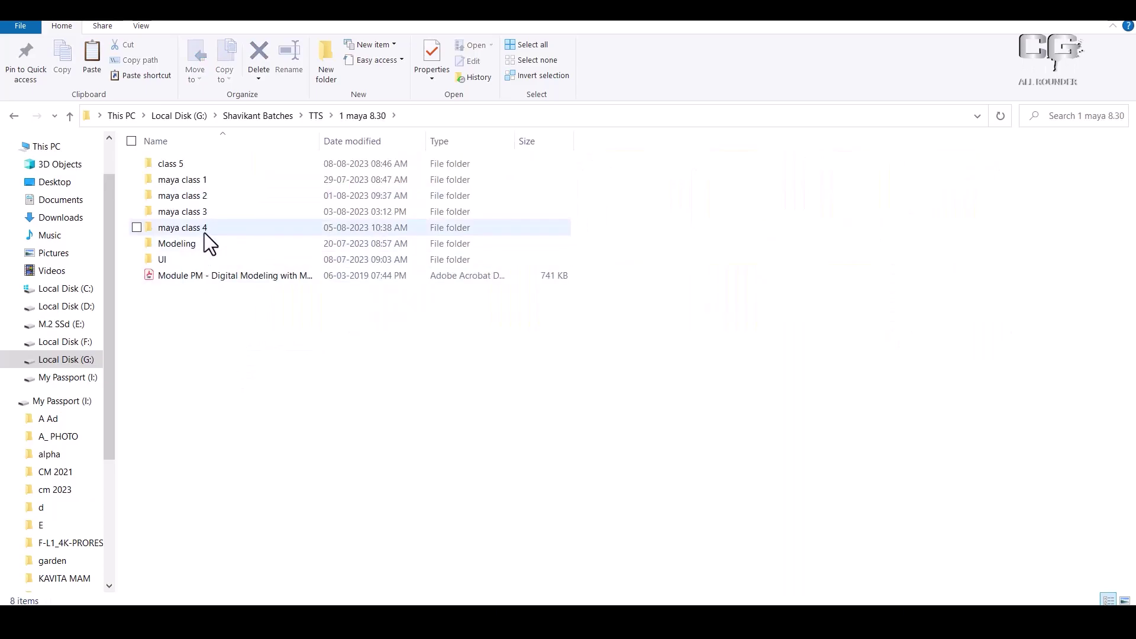
- Rename the class 5 folder as maya class 5
{"action": "left_click", "coordinate": [194, 165]}
{"action": "key", "text": "F2"}
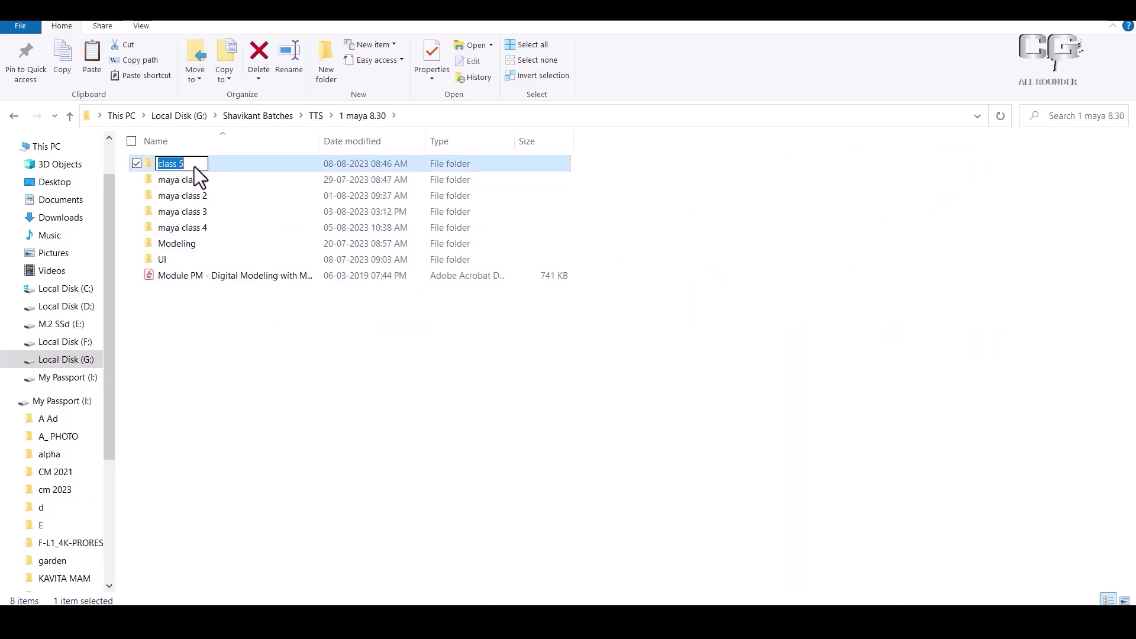
{"action": "left_click", "coordinate": [158, 164]}
{"action": "type", "text": "mayqa"}
{"action": "key", "text": "BackSpace"}
{"action": "key", "text": "BackSpace"}
{"action": "type", "text": "a"}
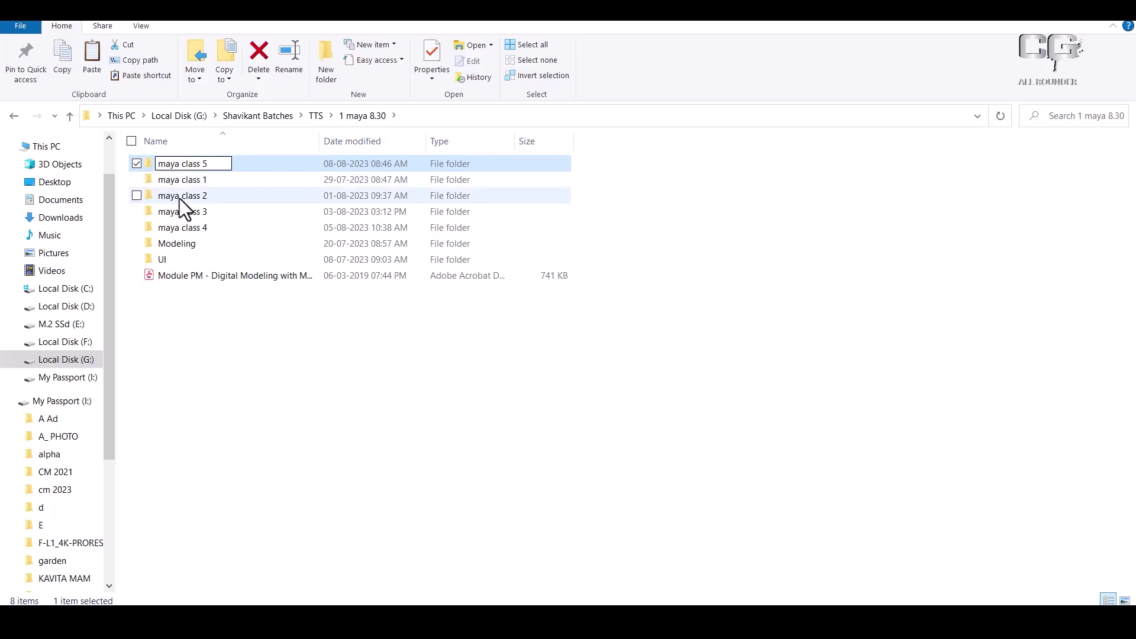
{"action": "key", "text": "Return"}
- Paste the three copied sketches into the maya class 5 folder and copy the folder's path
{"action": "key", "text": "Return"}
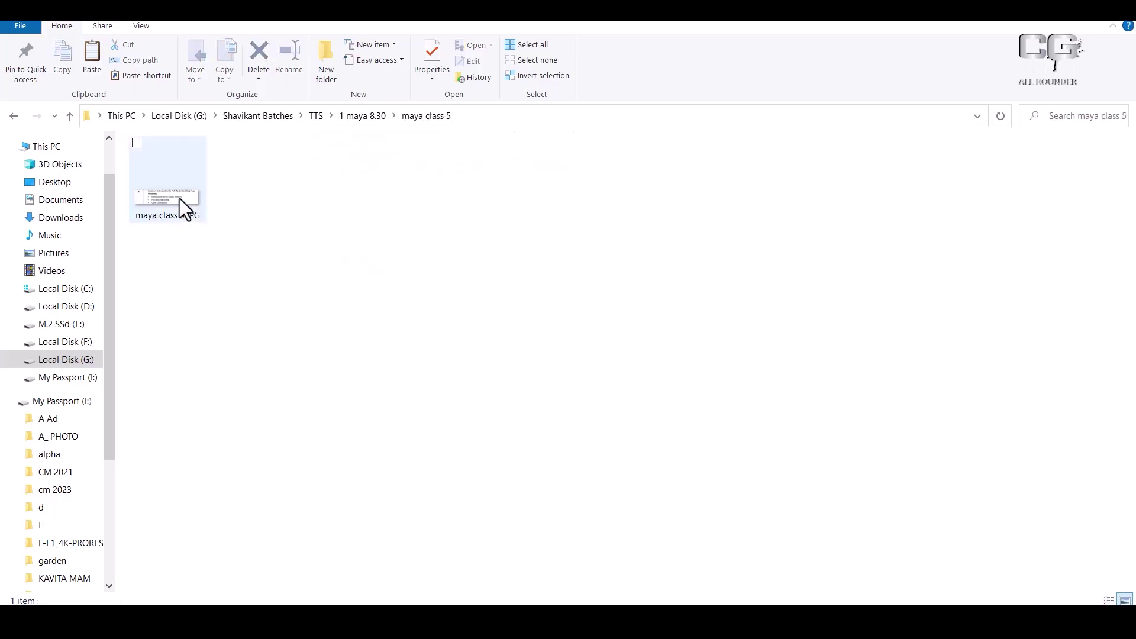
{"action": "right_click", "coordinate": [263, 306]}
{"action": "left_click", "coordinate": [321, 410]}
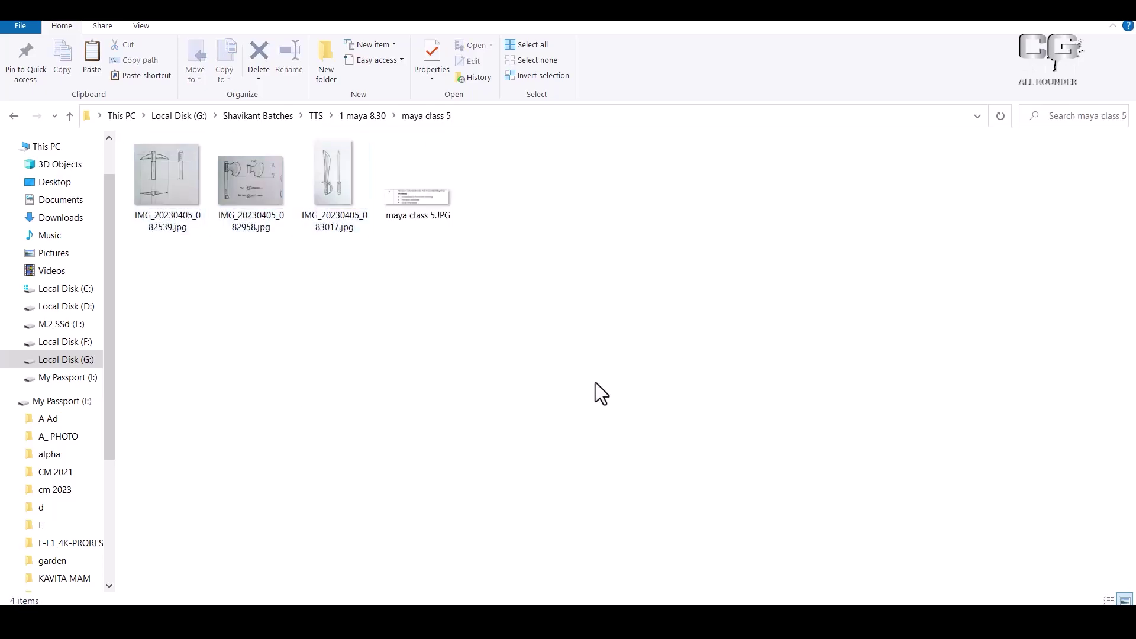
{"action": "left_click", "coordinate": [485, 120]}
{"action": "key", "text": "ctrl+c"}
- Switch to Maya and import IMG_20230405_082539.jpg from the maya class 5 folder as an image plane in the front view
{"action": "key", "text": "alt+Tab"}
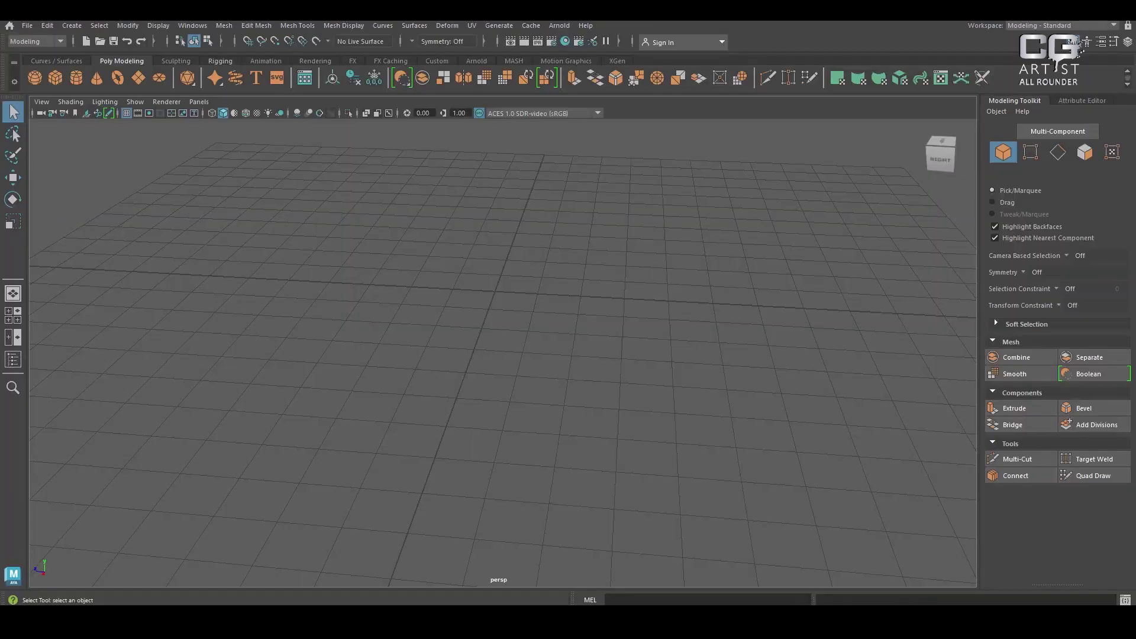
{"action": "left_click", "coordinate": [13, 315]}
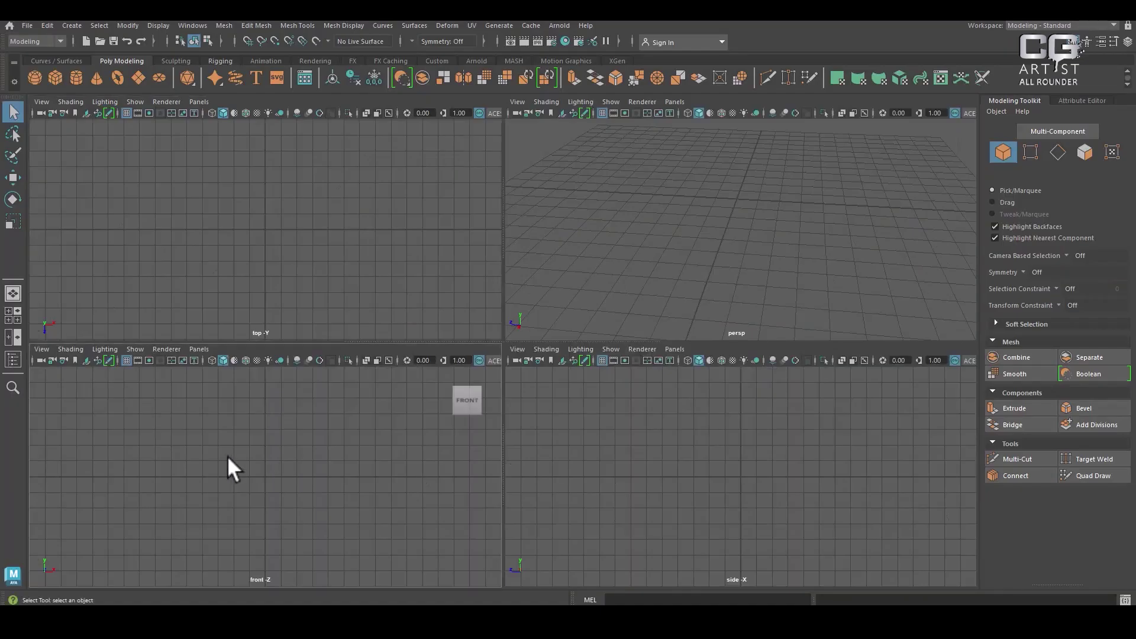
{"action": "key", "text": "space"}
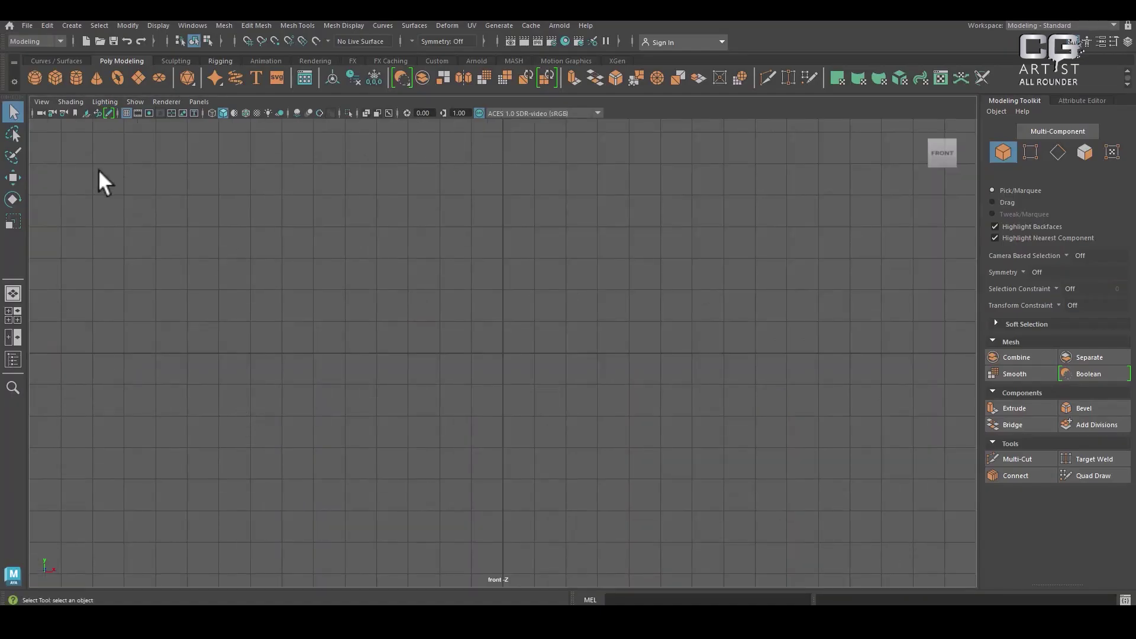
{"action": "left_click", "coordinate": [36, 101]}
{"action": "mouse_move", "coordinate": [94, 366]}
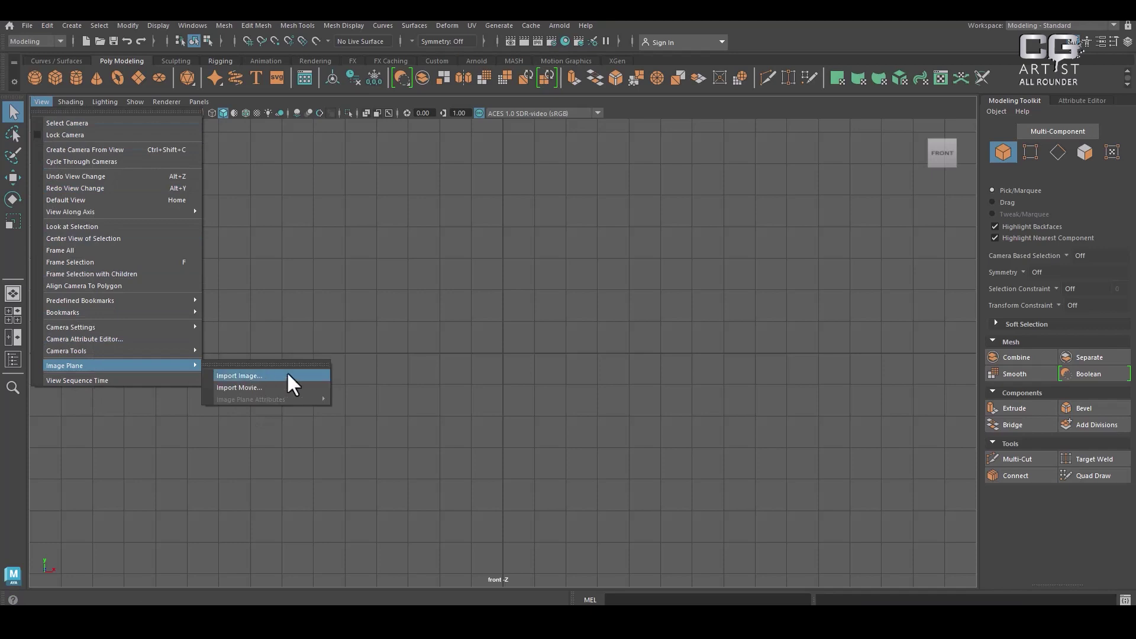
{"action": "left_click", "coordinate": [287, 372]}
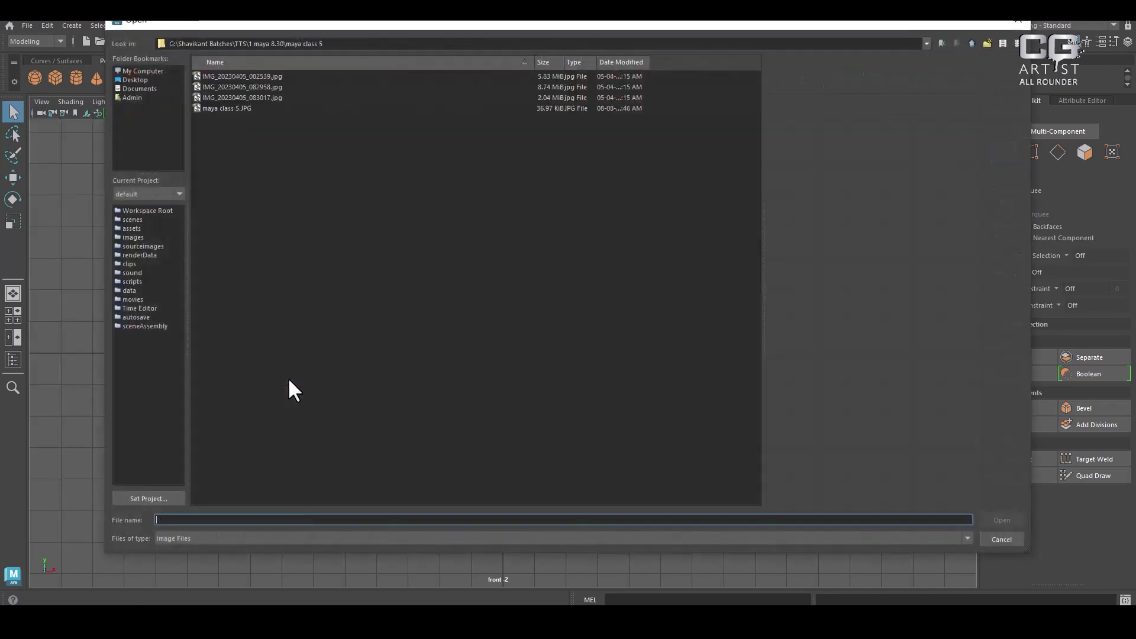
{"action": "left_click", "coordinate": [239, 96]}
{"action": "left_click", "coordinate": [239, 86]}
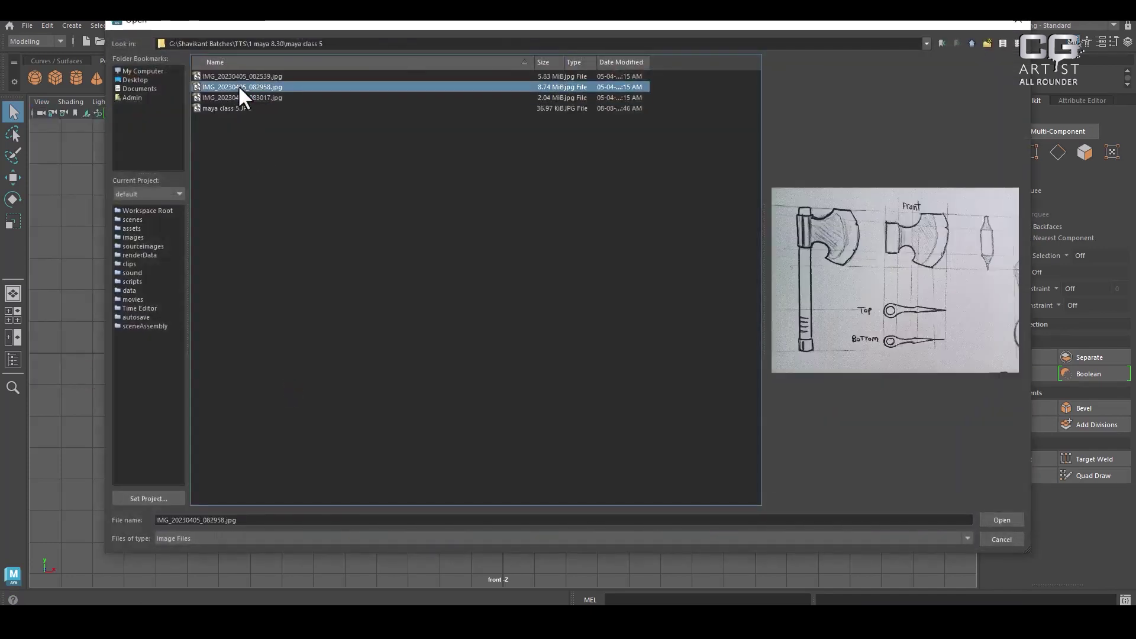
{"action": "left_click", "coordinate": [237, 76]}
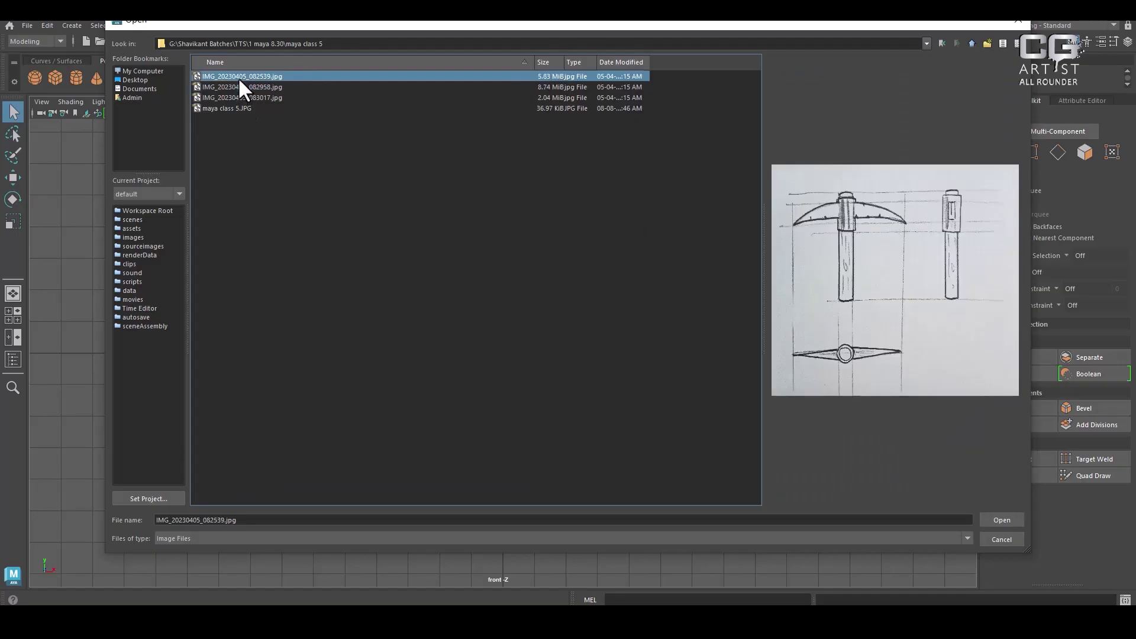
{"action": "double_click", "coordinate": [238, 77]}
- Move the front image plane to about X 6.48 and Y 2.87, centring the front pickaxe on the vertical axis with its handle base on the horizontal axis
{"action": "scroll", "coordinate": [311, 158], "scroll_direction": "down", "scroll_amount": 5}
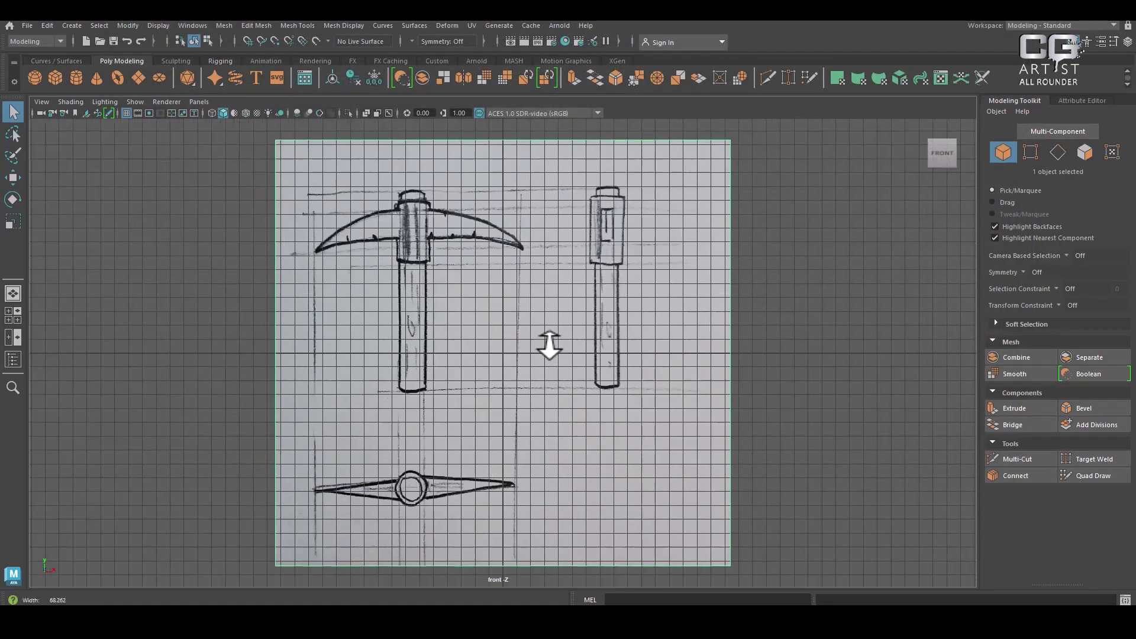
{"action": "middle_click_drag", "start_coordinate": [477, 266], "coordinate": [478, 321], "text": "alt"}
{"action": "key", "text": "w"}
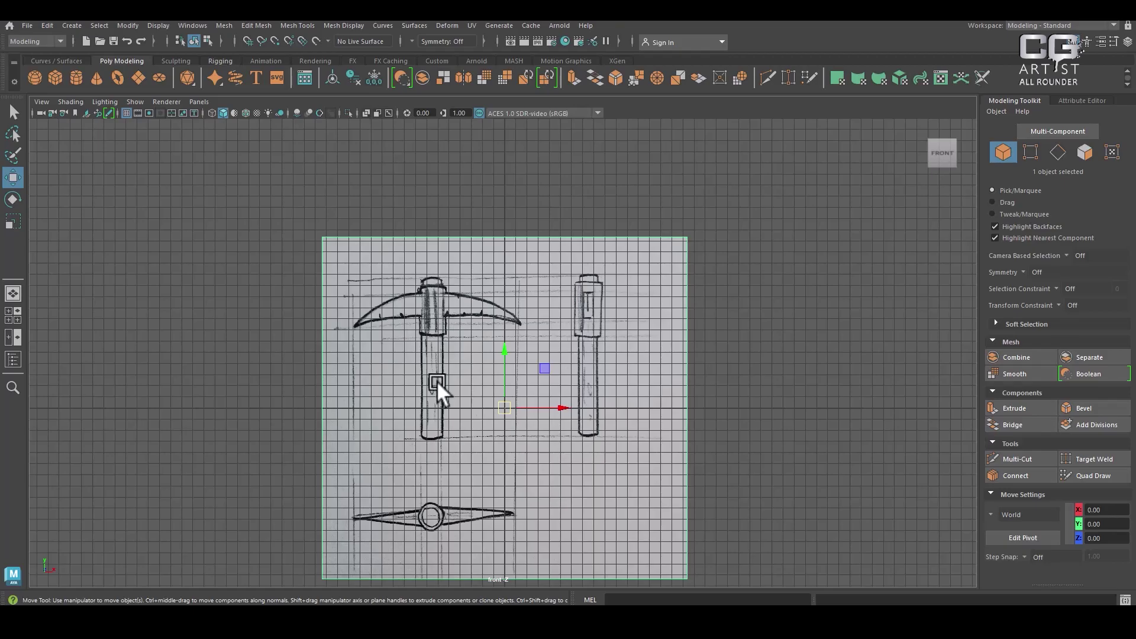
{"action": "left_click_drag", "start_coordinate": [559, 411], "coordinate": [637, 415]}
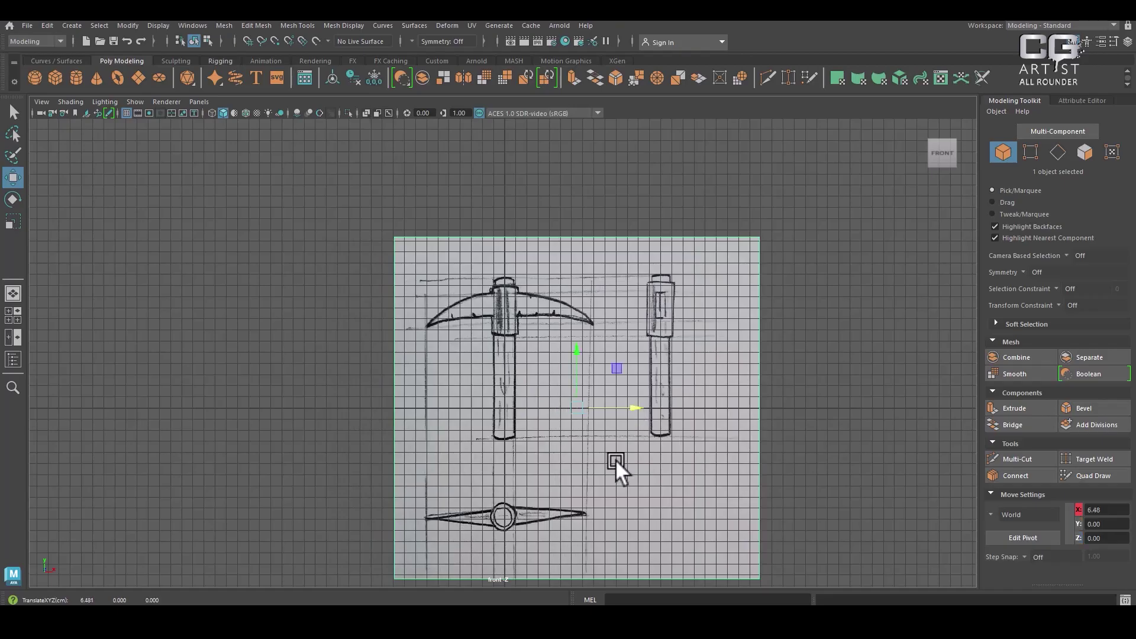
{"action": "left_click_drag", "start_coordinate": [581, 347], "coordinate": [577, 316]}
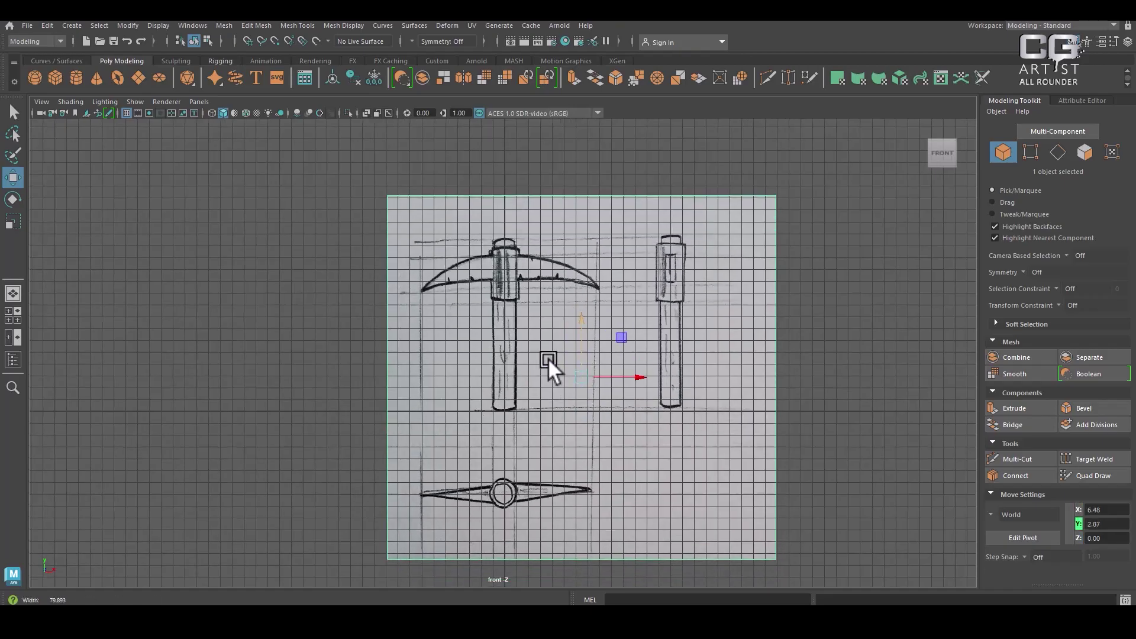
- Import the pickaxe sketch IMG_20230405_082539.jpg from the copied folder path as an image plane in the side view
{"action": "key", "text": "space"}
{"action": "scroll", "coordinate": [779, 503], "scroll_direction": "down", "scroll_amount": 1}
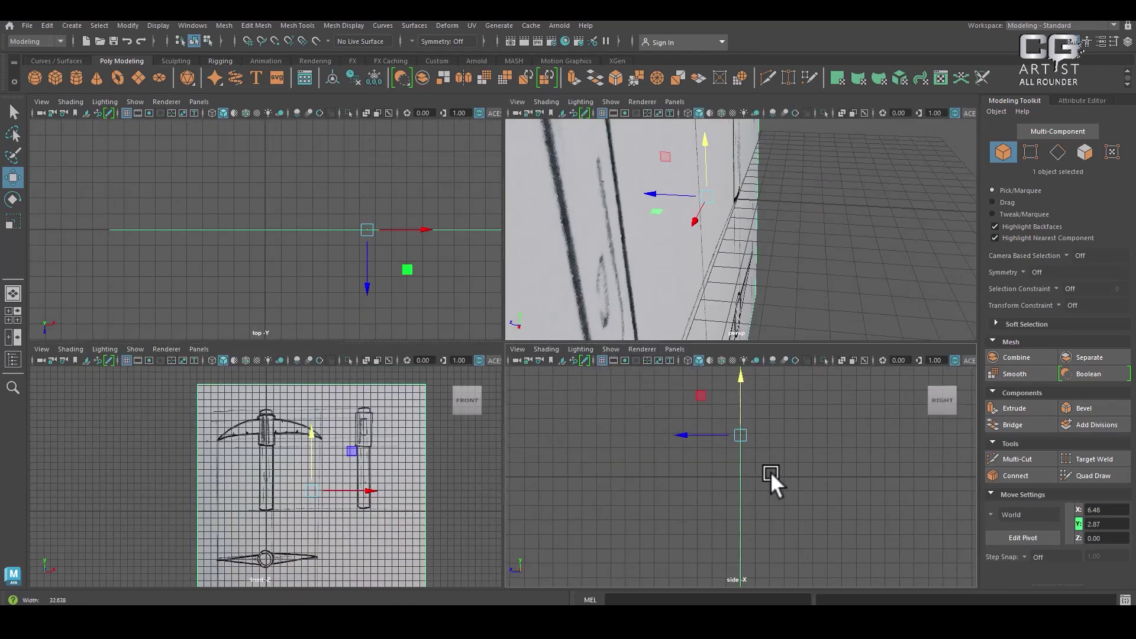
{"action": "key", "text": "space"}
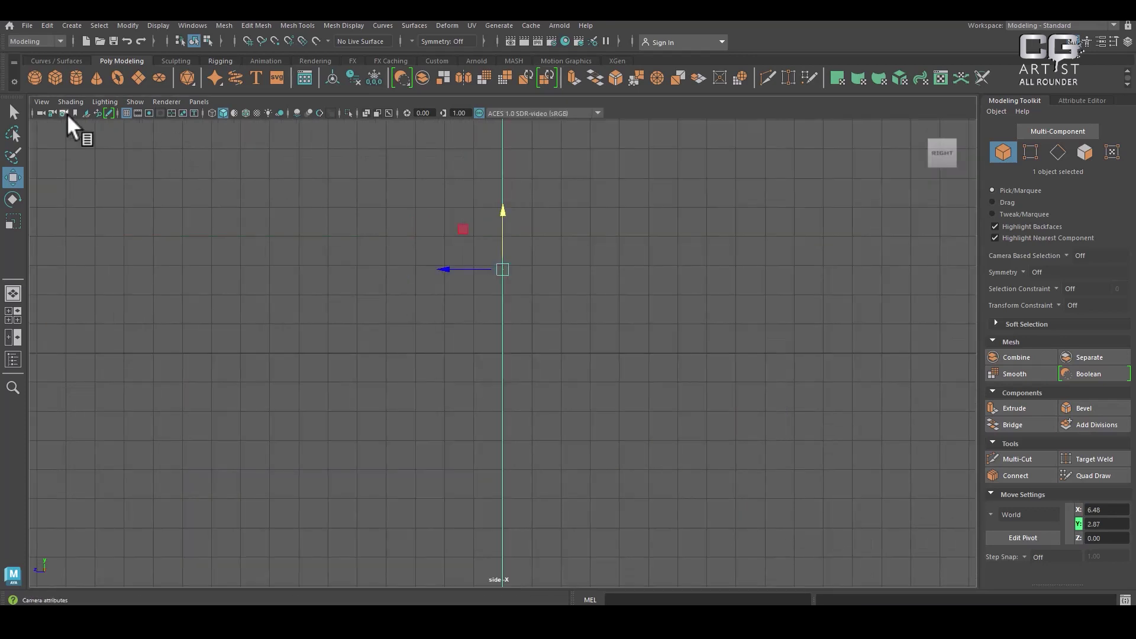
{"action": "left_click", "coordinate": [41, 100]}
{"action": "mouse_move", "coordinate": [102, 365]}
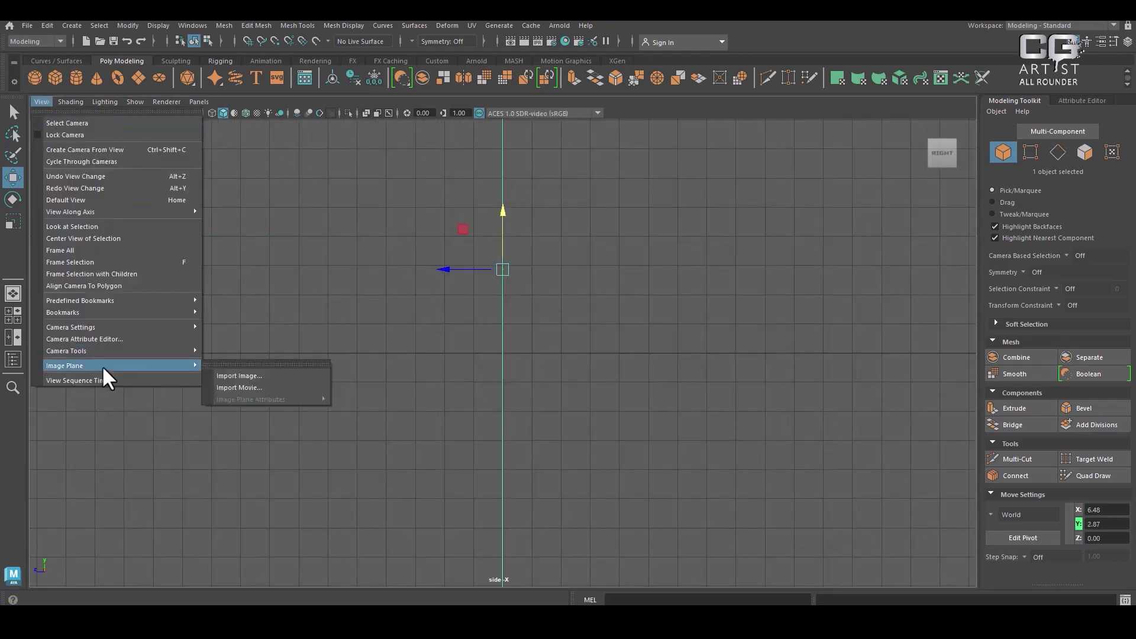
{"action": "left_click", "coordinate": [258, 374]}
{"action": "key", "text": "ctrl+v"}
{"action": "key", "text": "Return"}
{"action": "left_click", "coordinate": [253, 77]}
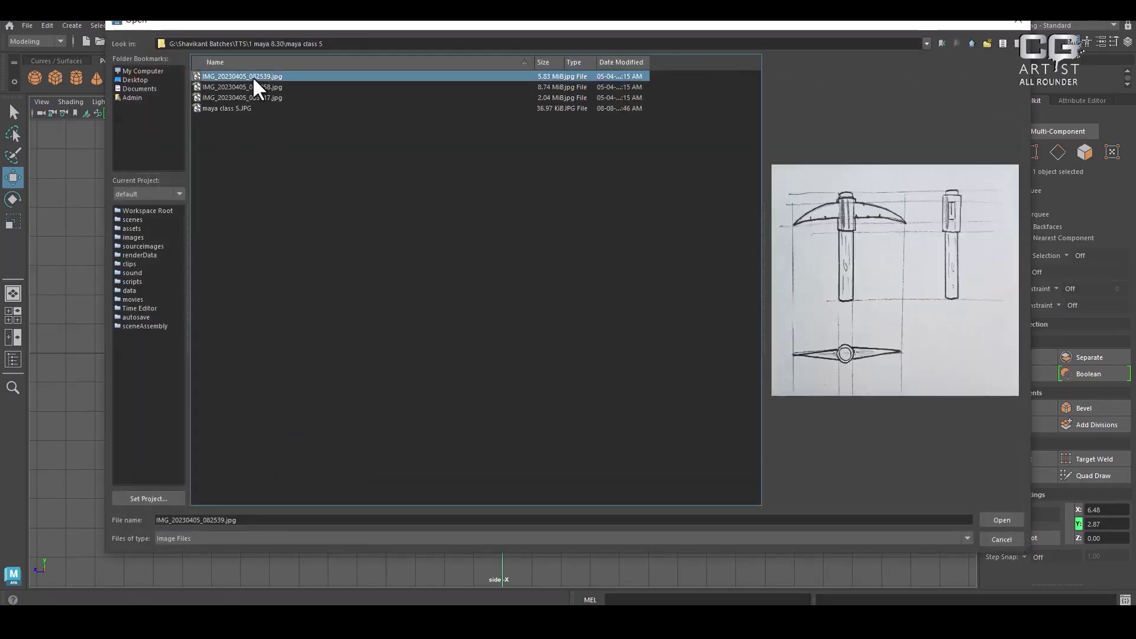
{"action": "double_click", "coordinate": [252, 76]}
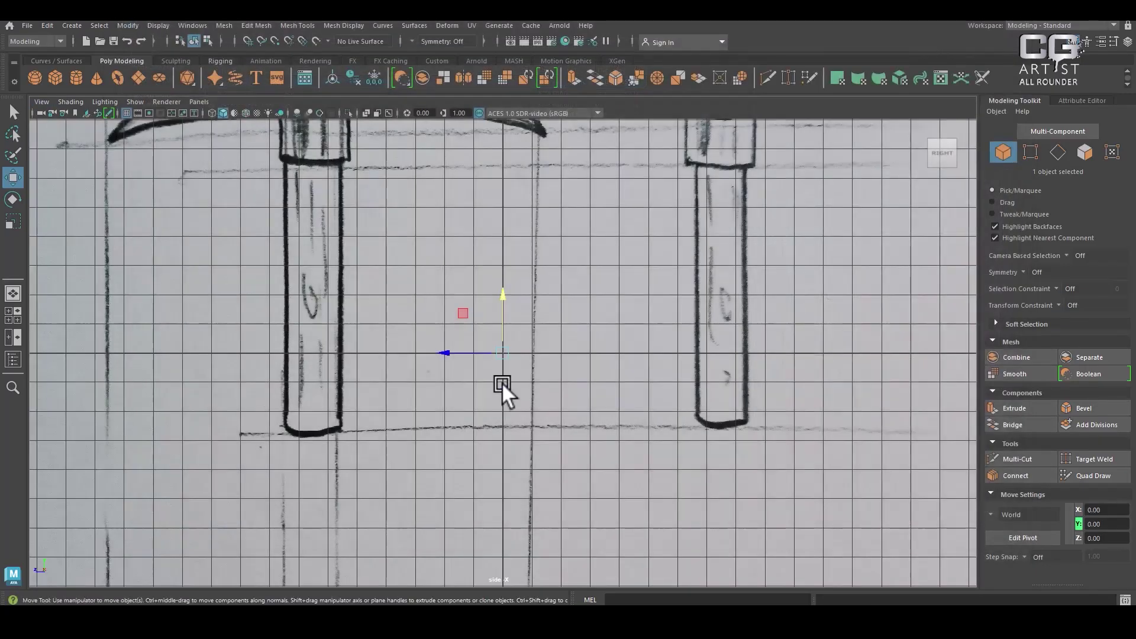
- Move the side image plane to about Z 7.51 and Y 2.52, centring the side pickaxe on the axis with its handle base on the horizontal axis
{"action": "scroll", "coordinate": [487, 327], "scroll_direction": "down", "scroll_amount": 6}
{"action": "left_click", "coordinate": [700, 379]}
{"action": "left_click", "coordinate": [595, 370]}
{"action": "scroll", "coordinate": [521, 412], "scroll_direction": "up", "scroll_amount": 2}
{"action": "left_click_drag", "start_coordinate": [450, 352], "coordinate": [360, 343]}
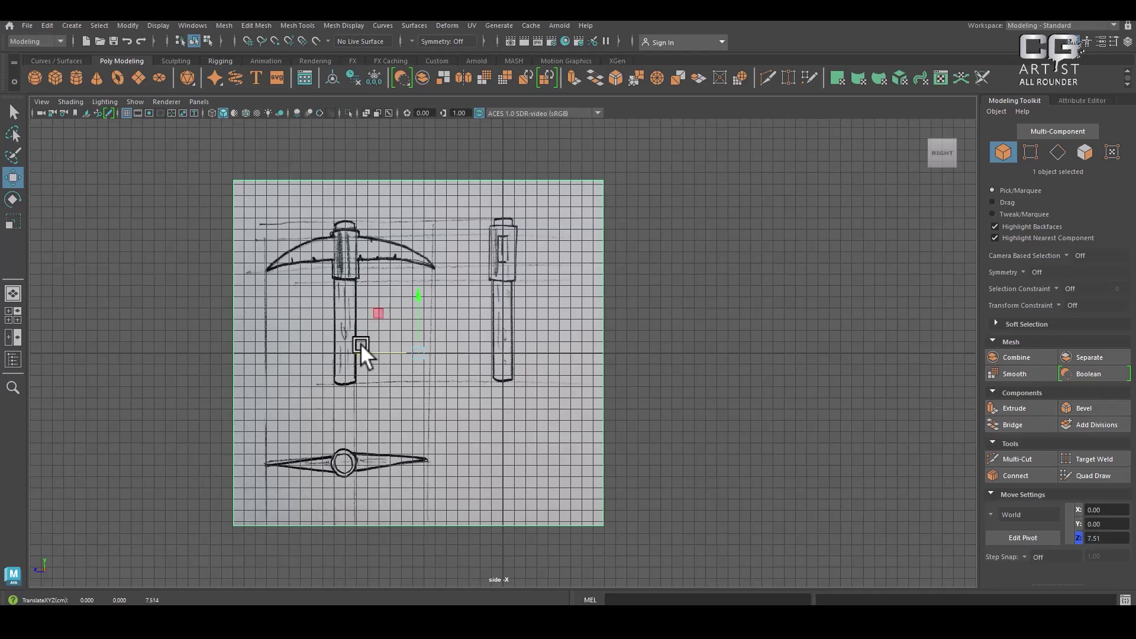
{"action": "left_click_drag", "start_coordinate": [420, 300], "coordinate": [416, 266]}
- Select both image planes in the perspective view, add them to a new display layer and set that layer to reference mode
{"action": "key", "text": "space"}
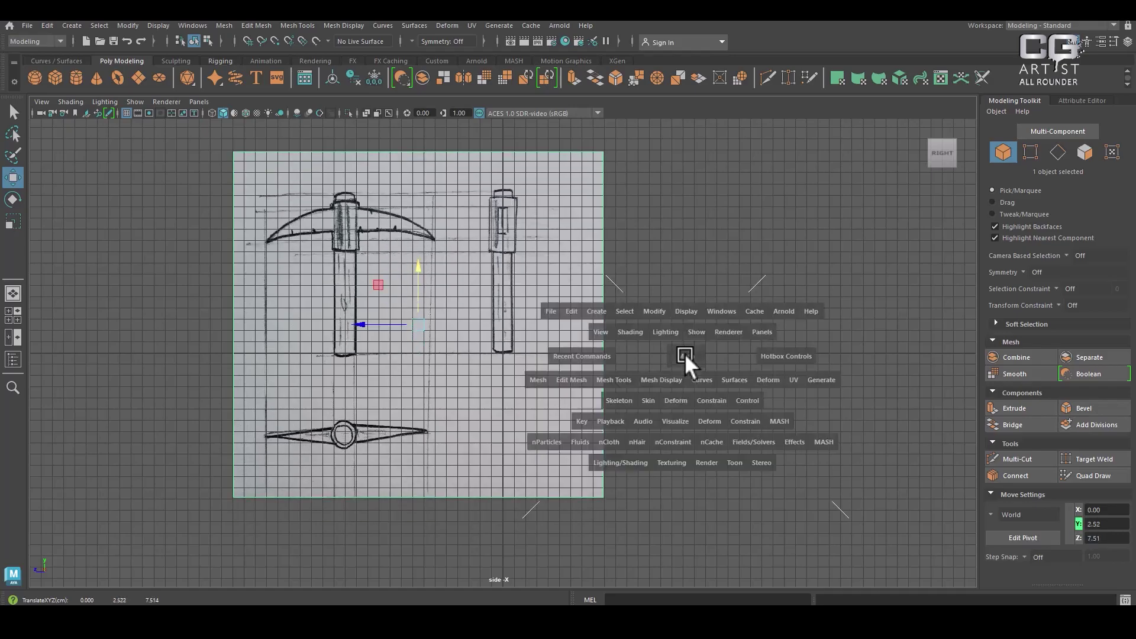
{"action": "scroll", "coordinate": [796, 245], "scroll_direction": "down", "scroll_amount": 8}
{"action": "left_click_drag", "start_coordinate": [764, 232], "coordinate": [635, 187], "text": "alt"}
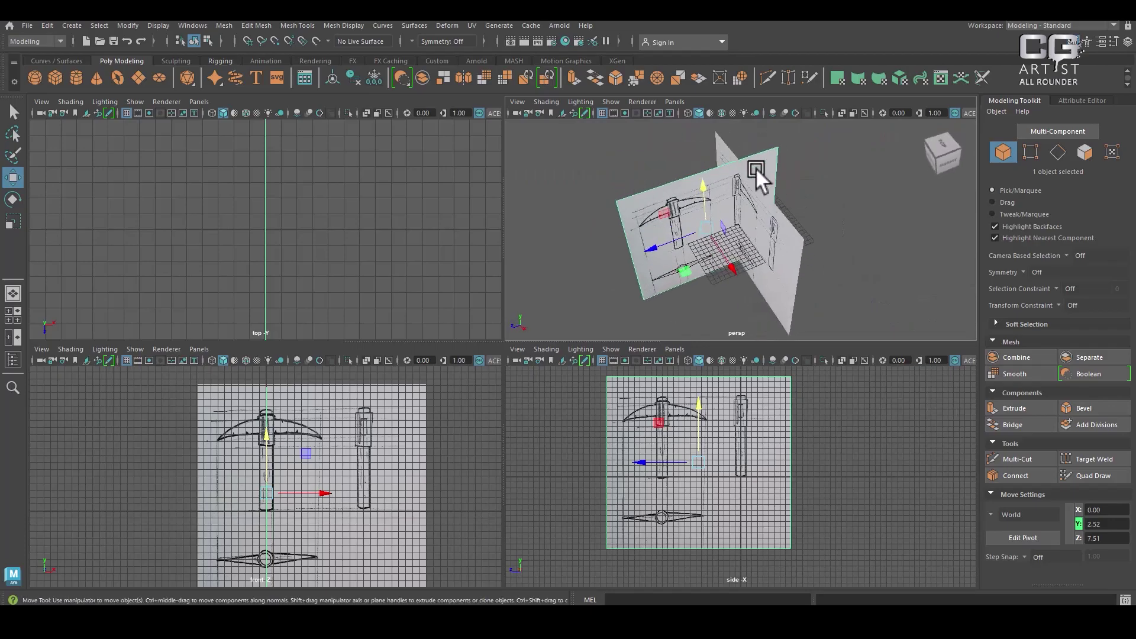
{"action": "left_click", "coordinate": [873, 261]}
{"action": "left_click_drag", "start_coordinate": [873, 261], "coordinate": [616, 275]}
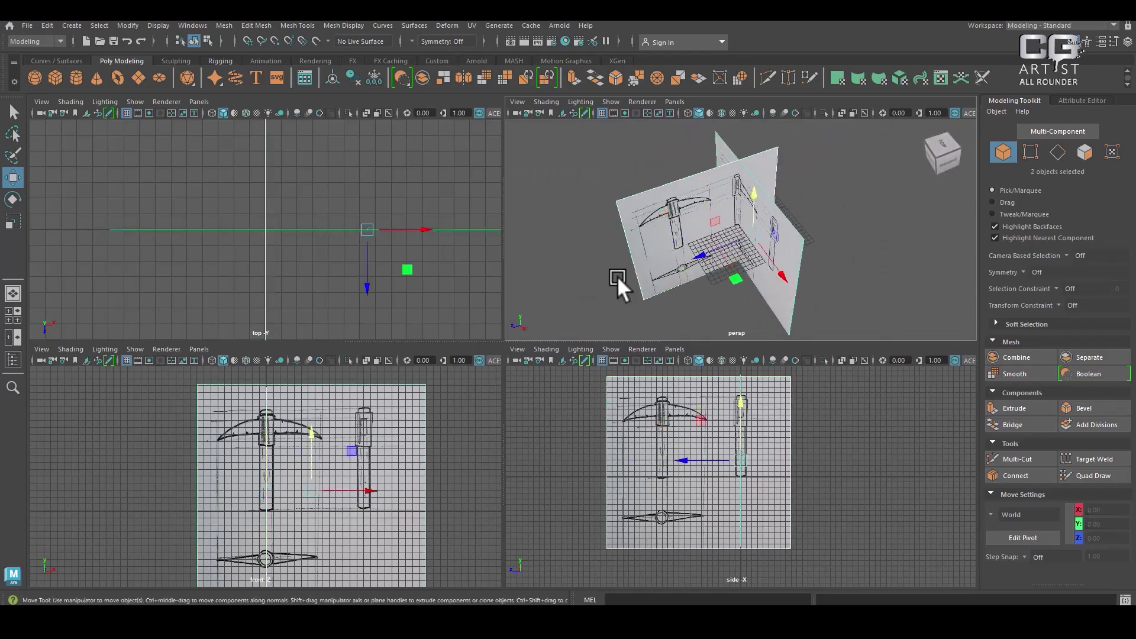
{"action": "left_click", "coordinate": [1127, 41]}
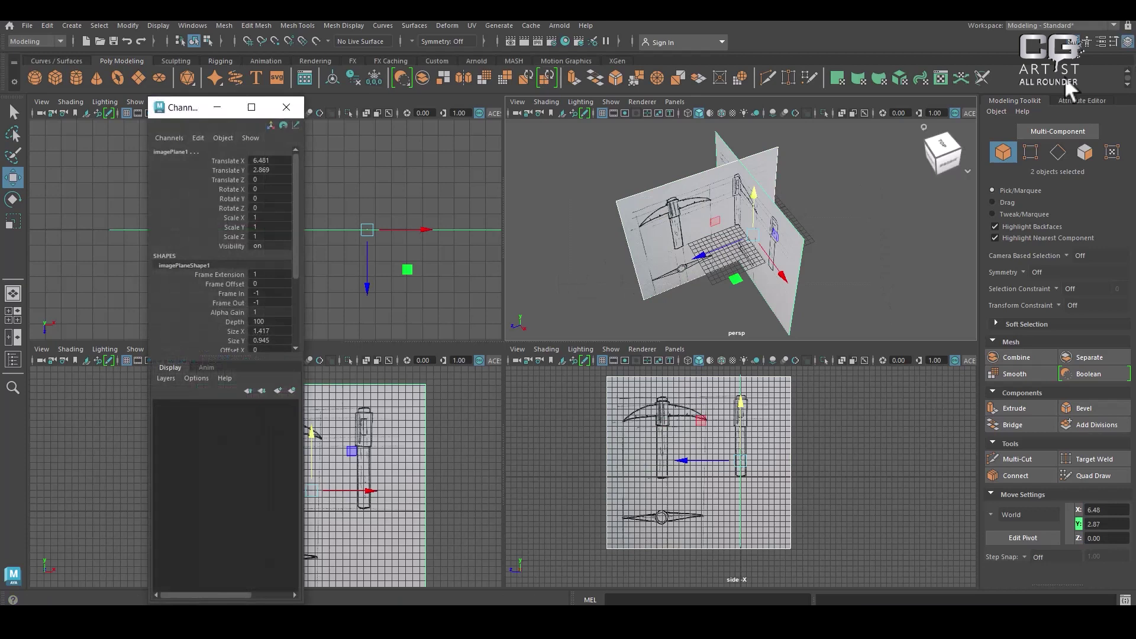
{"action": "left_click", "coordinate": [292, 391]}
{"action": "left_click", "coordinate": [188, 405]}
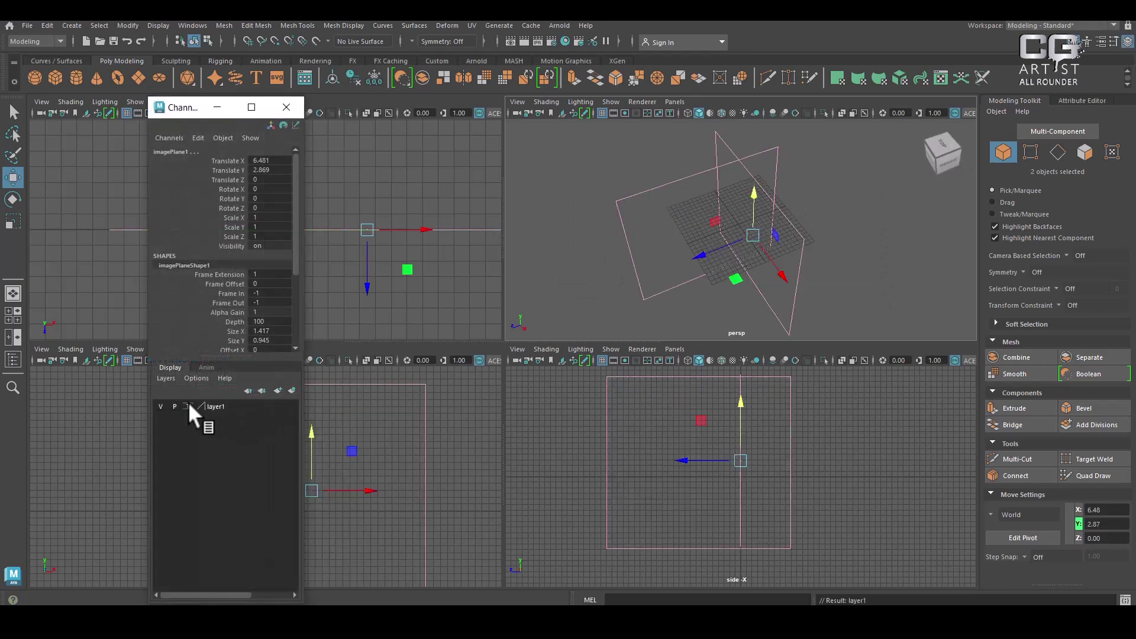
{"action": "left_click_drag", "start_coordinate": [782, 276], "coordinate": [784, 278]}
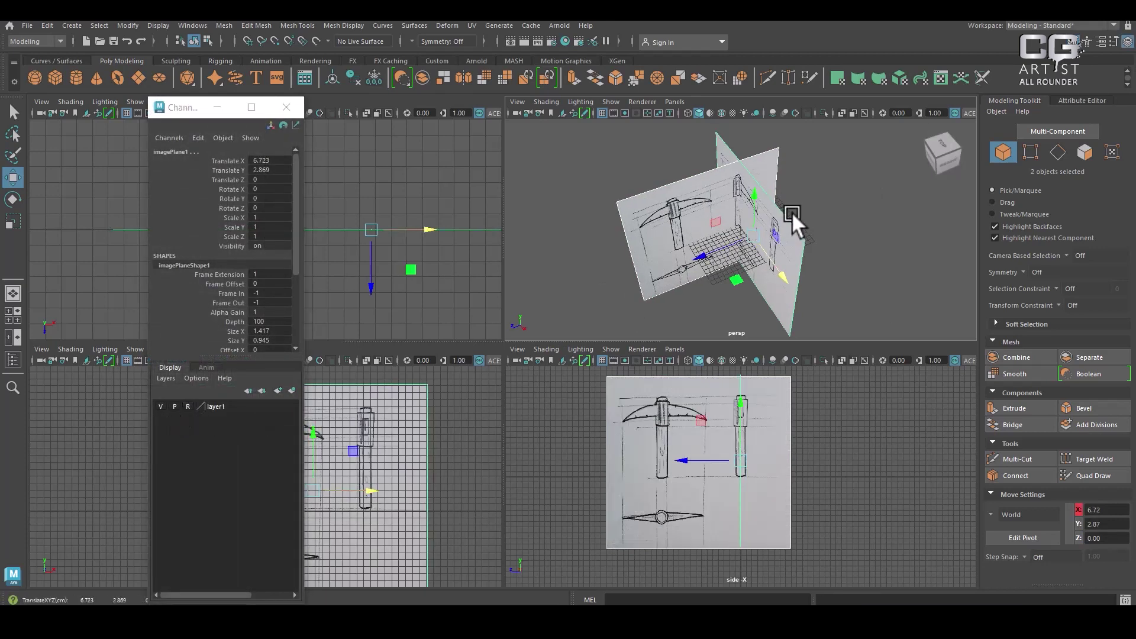
{"action": "left_click", "coordinate": [825, 190]}
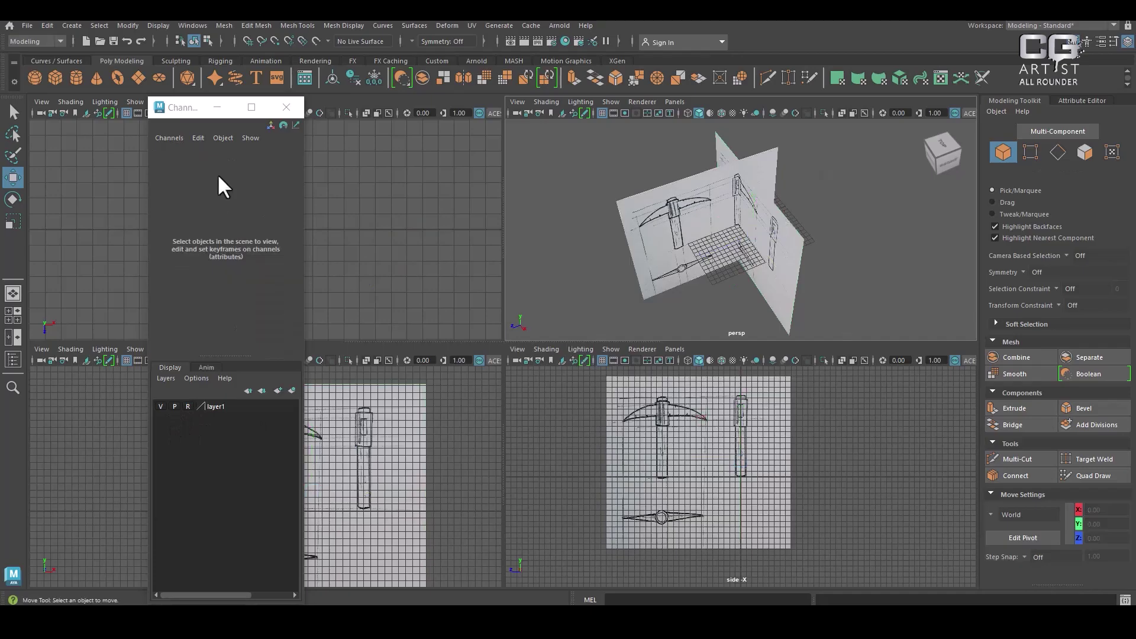
{"action": "left_click", "coordinate": [287, 107]}
- Resize the four-view layout to give the front and side views more height
{"action": "scroll", "coordinate": [705, 513], "scroll_direction": "up", "scroll_amount": 1}
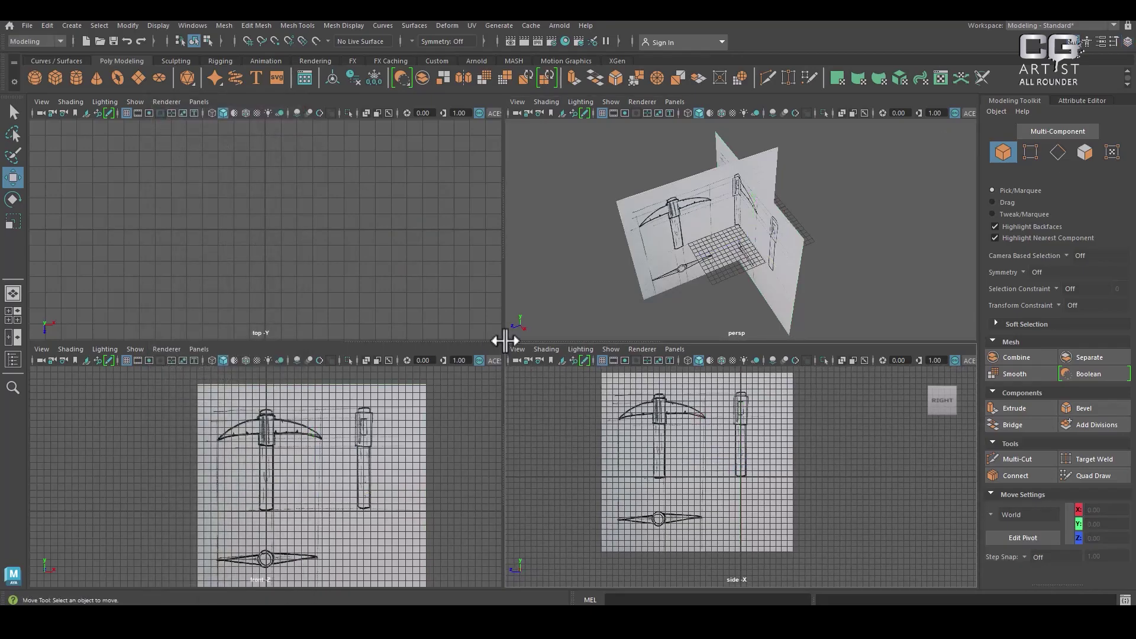
{"action": "left_click_drag", "start_coordinate": [509, 342], "coordinate": [538, 256]}
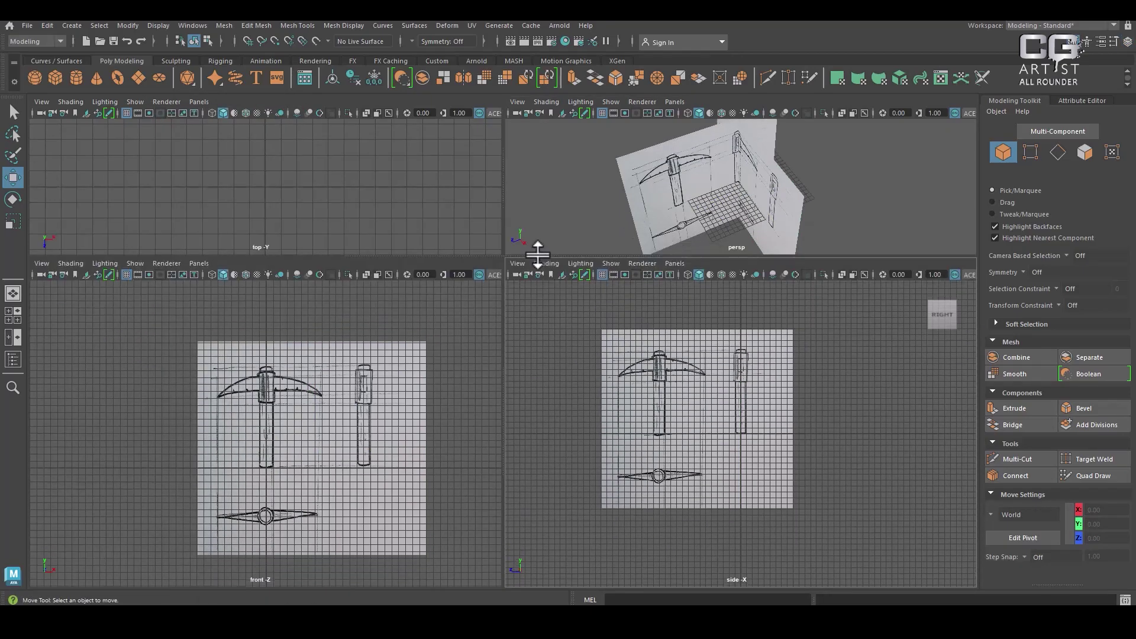
{"action": "scroll", "coordinate": [399, 459], "scroll_direction": "up", "scroll_amount": 6}
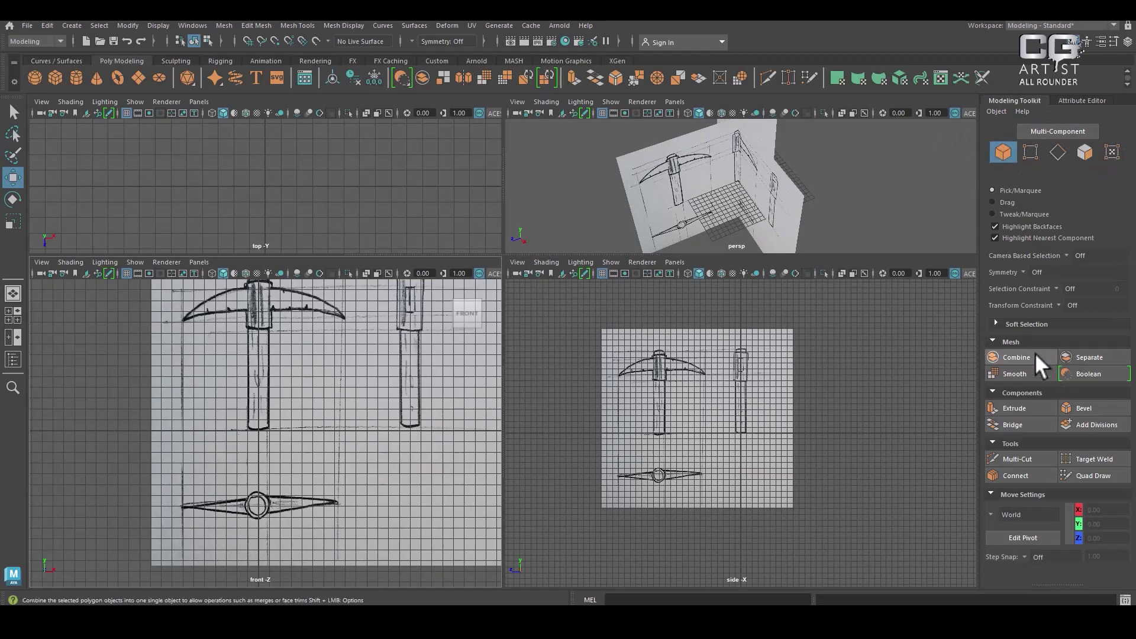
{"action": "left_click", "coordinate": [1016, 321]}
{"action": "left_click", "coordinate": [1017, 318]}
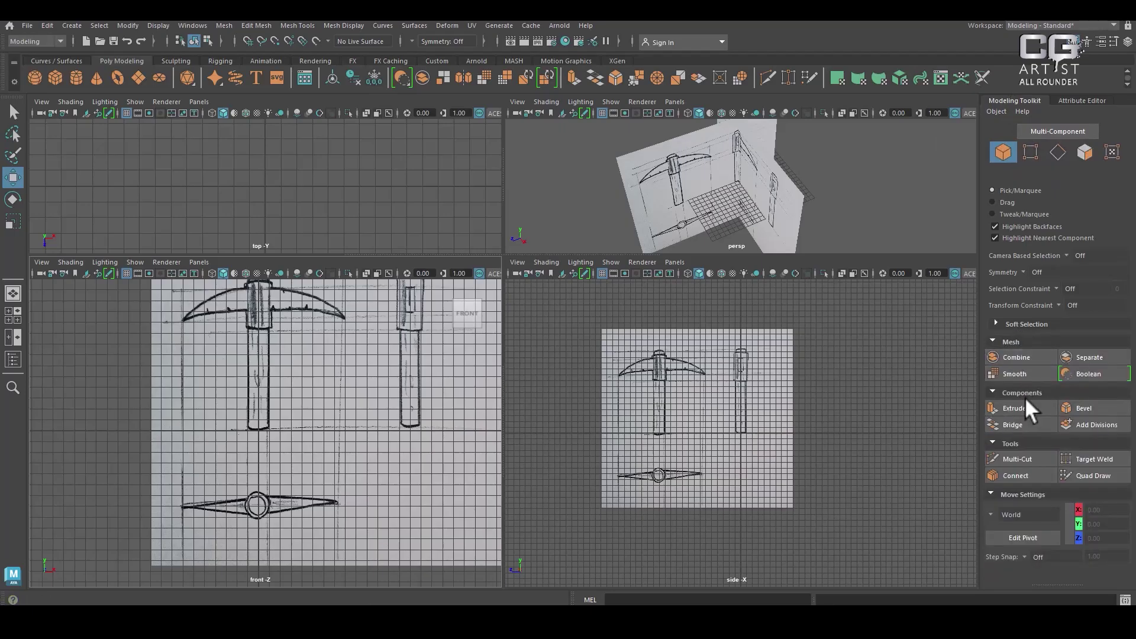
- Create a polygon cylinder in the front view and raise it to about Y 1.17 so its base meets the bottom of the handle
{"action": "middle_click_drag", "start_coordinate": [353, 378], "coordinate": [359, 414], "text": "alt"}
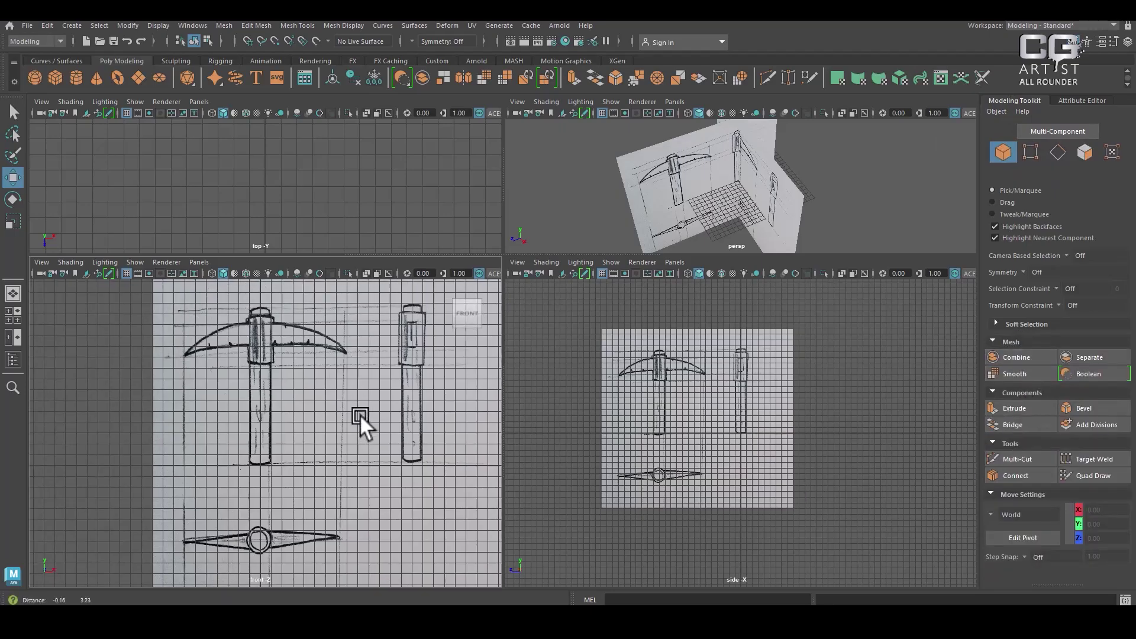
{"action": "right_click_drag", "start_coordinate": [360, 414], "coordinate": [409, 532], "text": "alt"}
{"action": "middle_click_drag", "start_coordinate": [360, 426], "coordinate": [361, 484], "text": "alt"}
{"action": "key", "text": "space"}
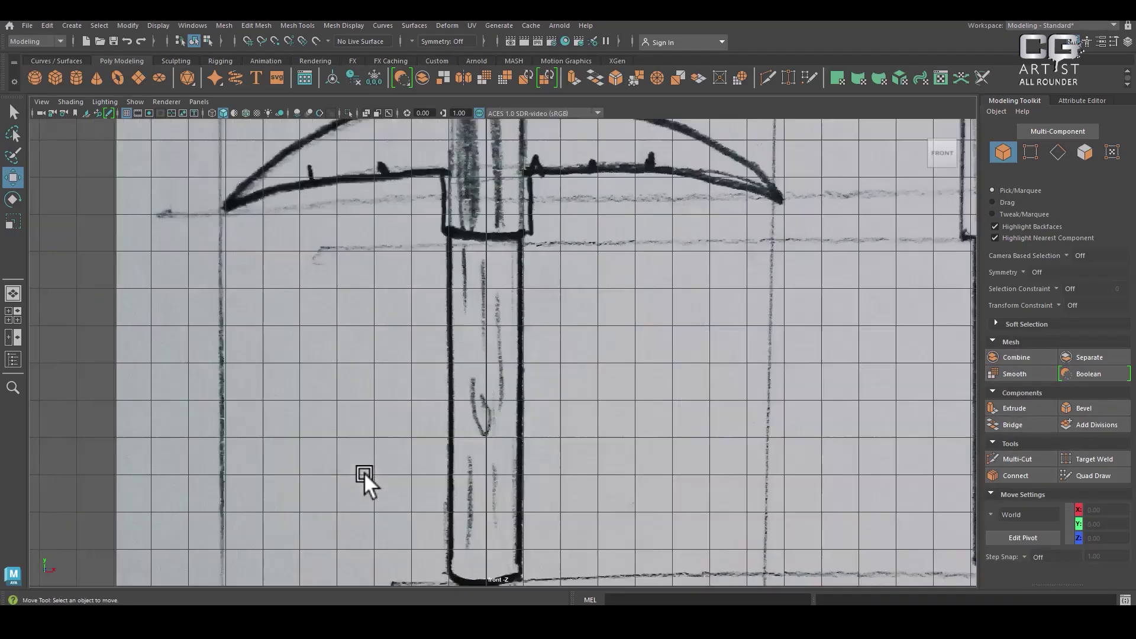
{"action": "scroll", "coordinate": [634, 389], "scroll_direction": "down", "scroll_amount": 3}
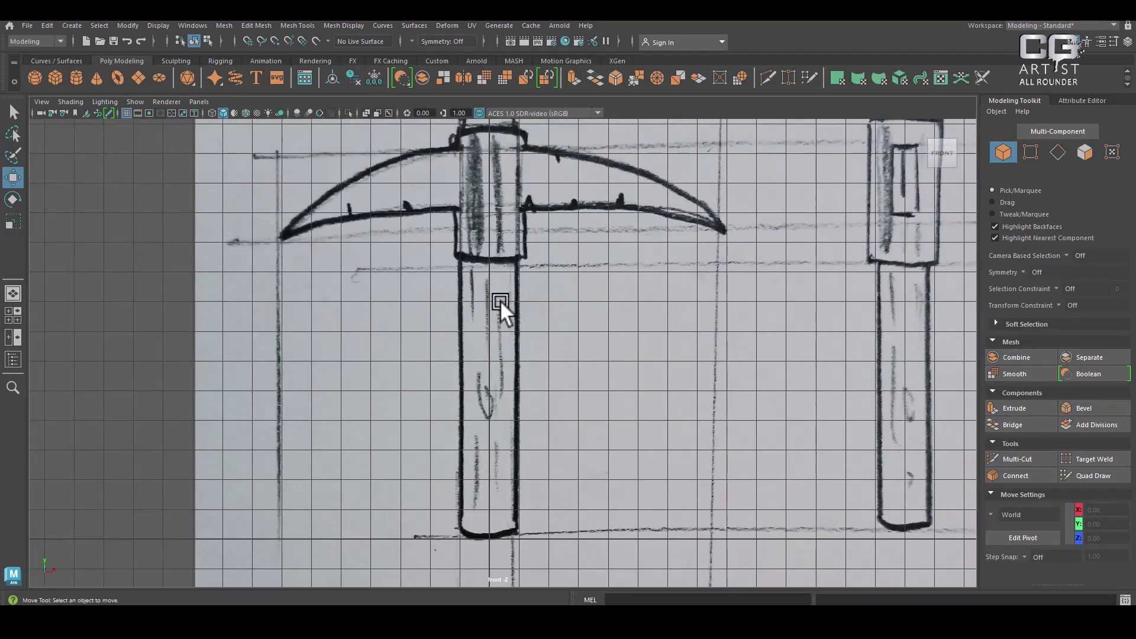
{"action": "middle_click_drag", "start_coordinate": [499, 300], "coordinate": [497, 311], "text": "alt"}
{"action": "scroll", "coordinate": [535, 321], "scroll_direction": "down", "scroll_amount": 2}
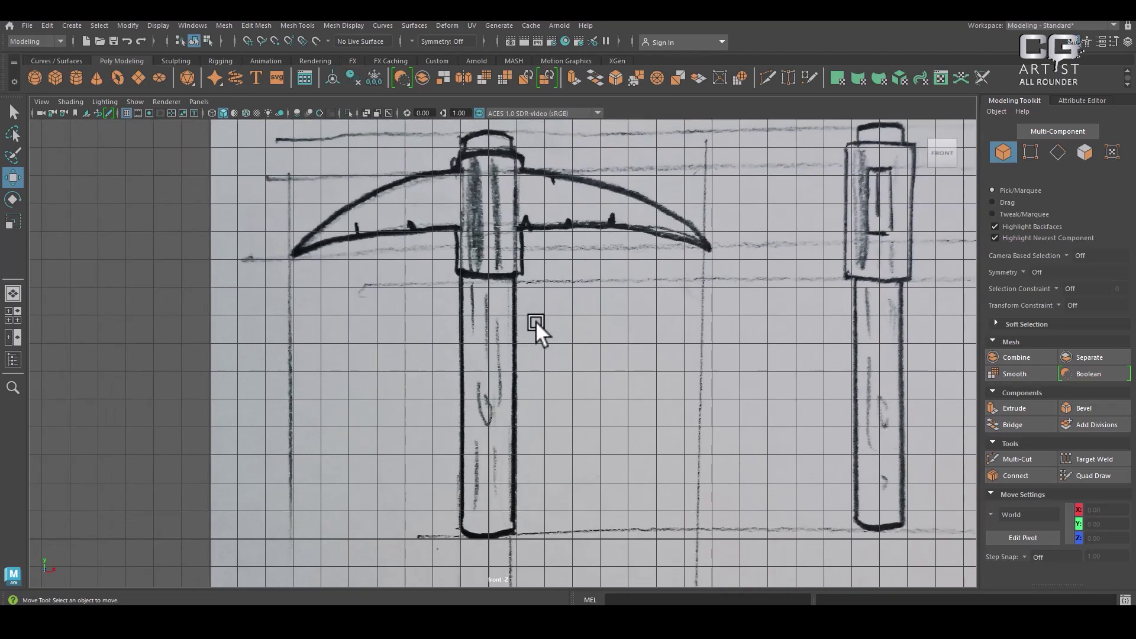
{"action": "left_click", "coordinate": [75, 27]}
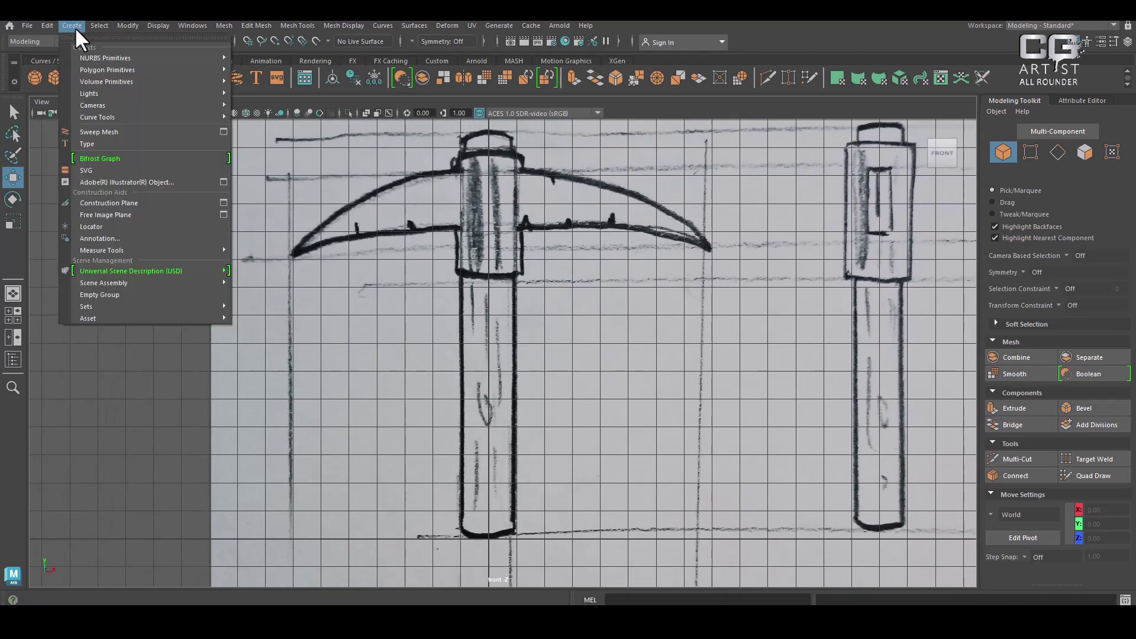
{"action": "mouse_move", "coordinate": [110, 69]}
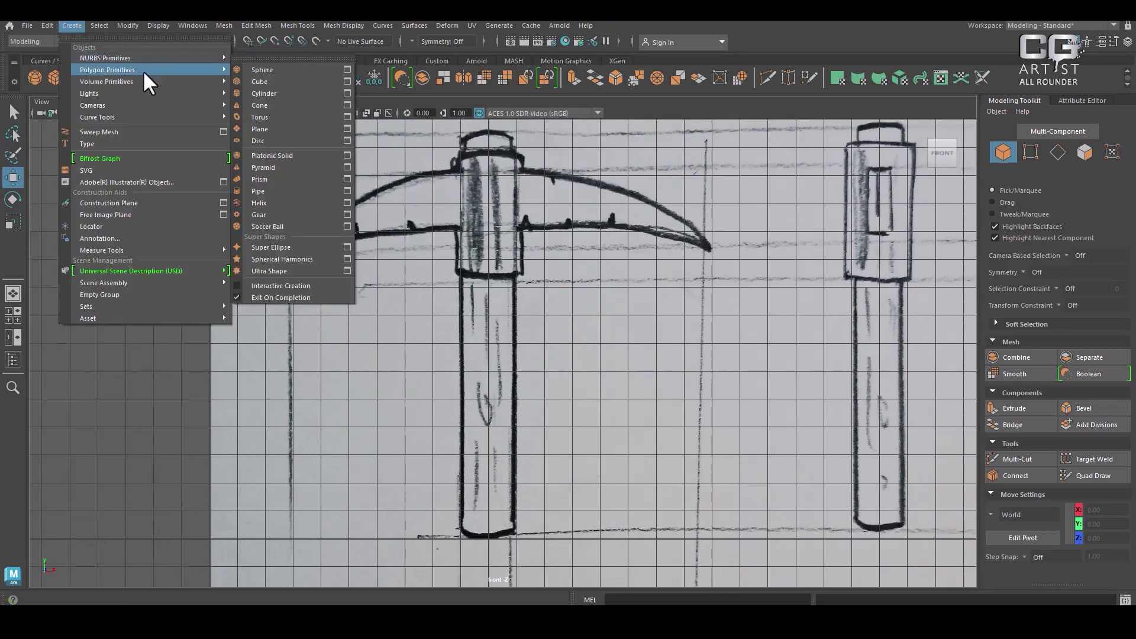
{"action": "left_click", "coordinate": [272, 58]}
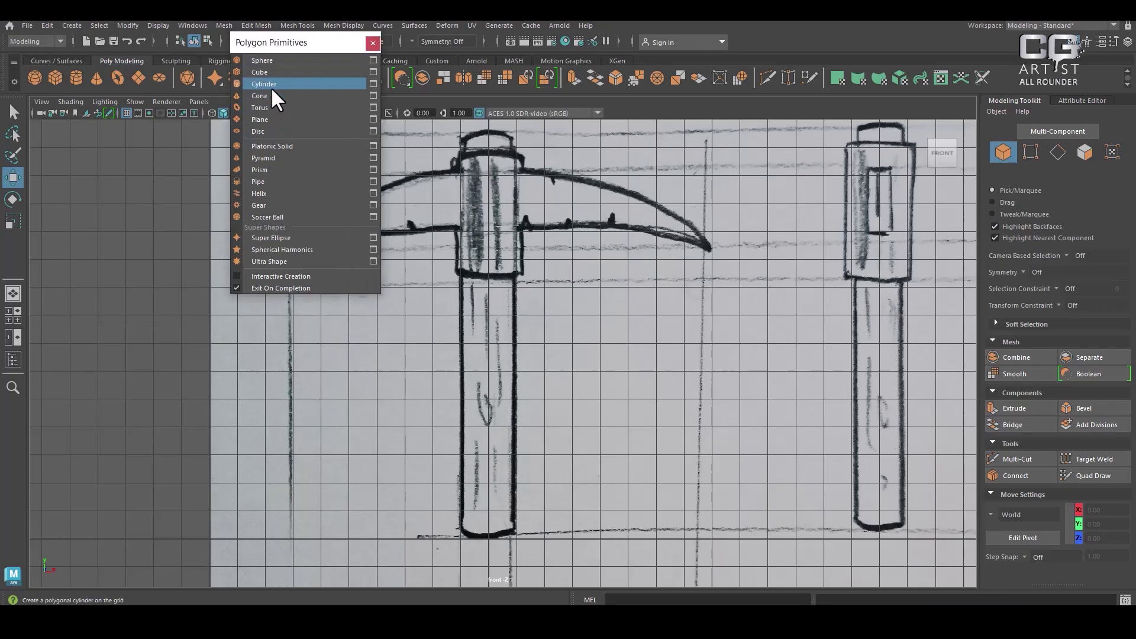
{"action": "left_click", "coordinate": [271, 86]}
{"action": "mouse_move", "coordinate": [594, 386]}
{"action": "middle_mouse_down", "text": "alt"}
{"action": "mouse_move", "coordinate": [673, 331]}
{"action": "mouse_move", "coordinate": [621, 350]}
{"action": "middle_mouse_up", "text": "alt"}
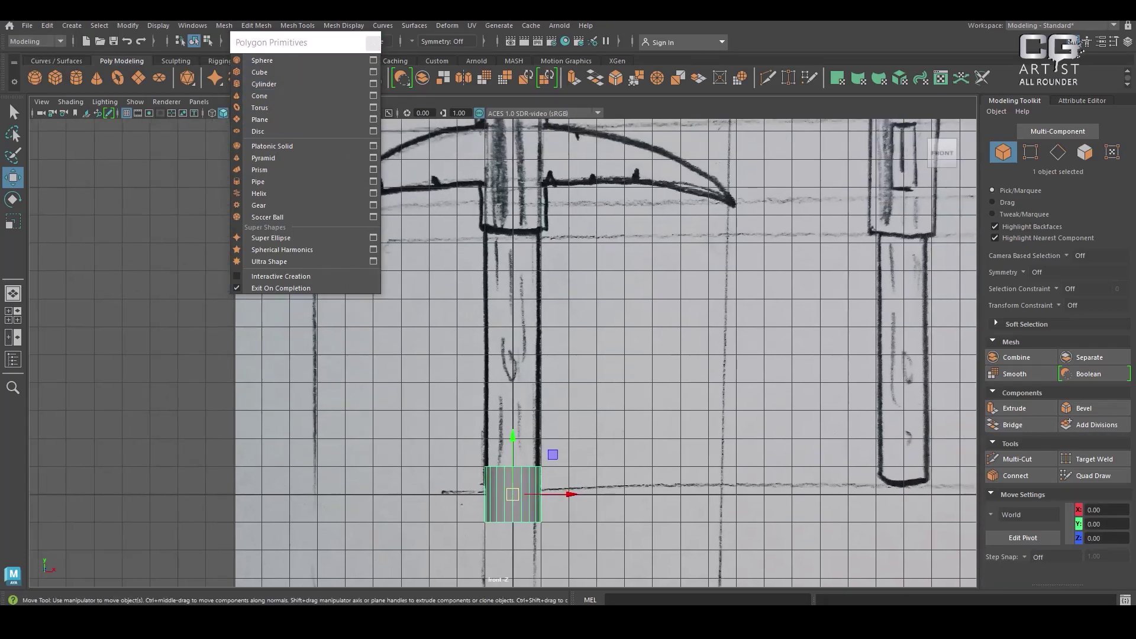
{"action": "left_click_drag", "start_coordinate": [515, 444], "coordinate": [507, 409]}
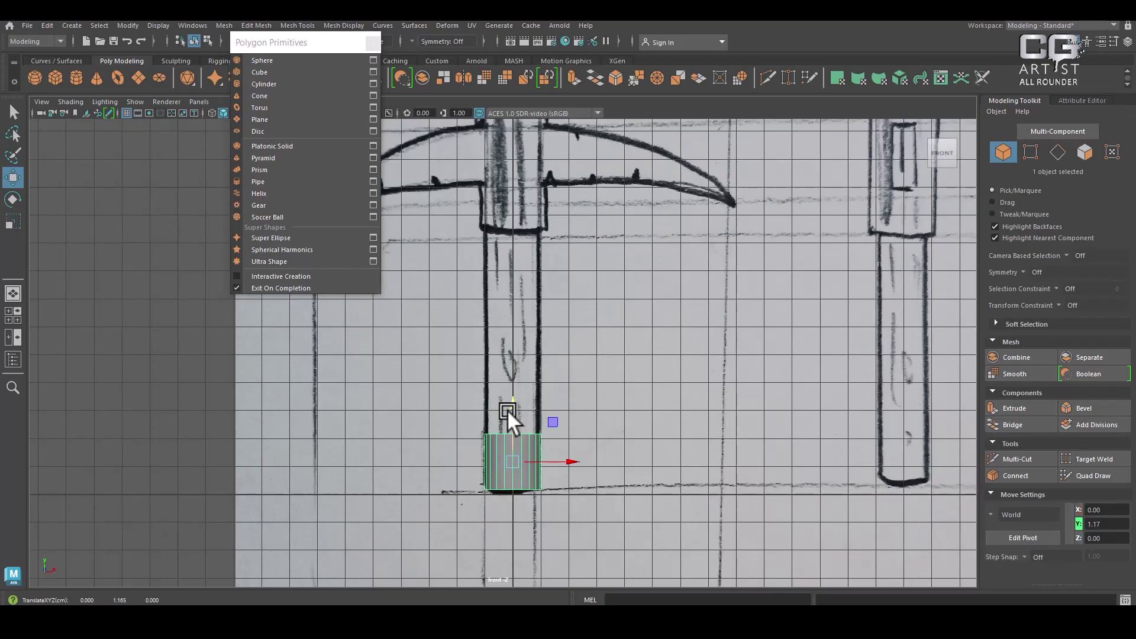
- Expand the polyCylinder1 inputs in the Channel Box, increase the cylinder's height and raise it along the sketched handle
{"action": "left_click", "coordinate": [1127, 43]}
{"action": "left_click_drag", "start_coordinate": [182, 109], "coordinate": [926, 136]}
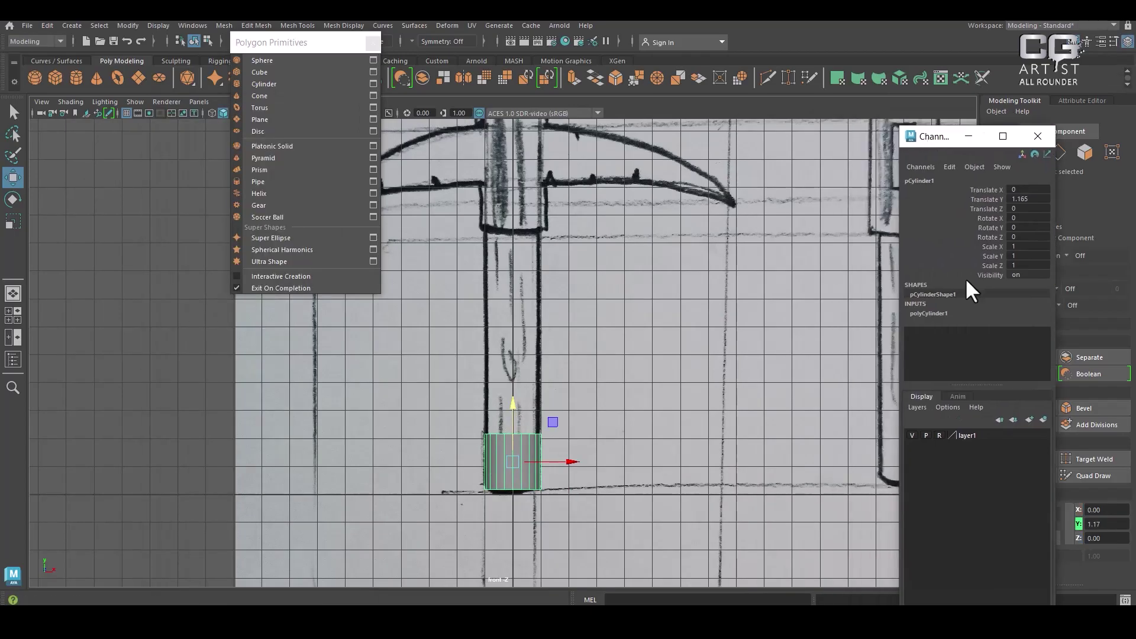
{"action": "left_click", "coordinate": [928, 313]}
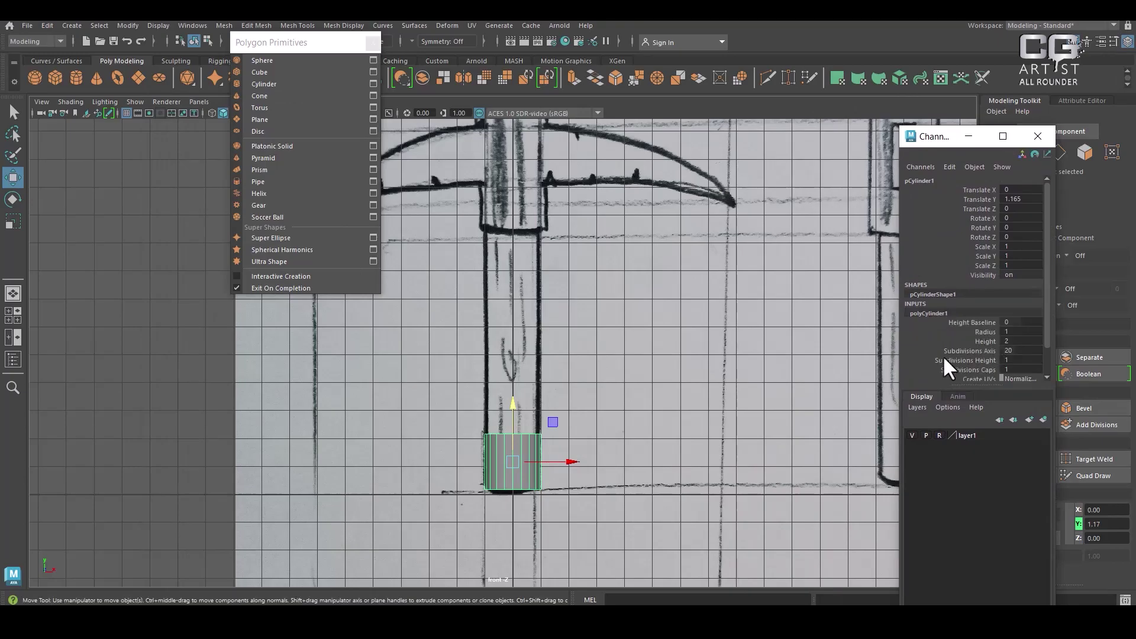
{"action": "left_click", "coordinate": [982, 342]}
{"action": "middle_click_drag", "start_coordinate": [694, 375], "coordinate": [764, 354]}
{"action": "key", "text": "w"}
{"action": "left_click_drag", "start_coordinate": [514, 406], "coordinate": [524, 226]}
- Set the cylinder's height to 14.4 and raise it to about Y 7.275 so it spans the sketched handle from base to top
{"action": "left_click", "coordinate": [977, 339]}
{"action": "middle_click_drag", "start_coordinate": [715, 339], "coordinate": [939, 273]}
{"action": "mouse_move", "coordinate": [811, 356]}
{"action": "right_mouse_down", "text": "alt"}
{"action": "mouse_move", "coordinate": [753, 363]}
{"action": "mouse_move", "coordinate": [689, 333]}
{"action": "right_mouse_up", "text": "alt"}
{"action": "middle_click_drag", "start_coordinate": [690, 333], "coordinate": [745, 452], "text": "alt"}
{"action": "right_click_drag", "start_coordinate": [745, 453], "coordinate": [759, 411], "text": "alt"}
{"action": "mouse_move", "coordinate": [750, 409]}
{"action": "middle_mouse_down", "text": "alt"}
{"action": "mouse_move", "coordinate": [720, 310]}
{"action": "mouse_move", "coordinate": [887, 276]}
{"action": "middle_mouse_up", "text": "alt"}
{"action": "key", "text": "w"}
{"action": "left_click_drag", "start_coordinate": [549, 253], "coordinate": [543, 261]}
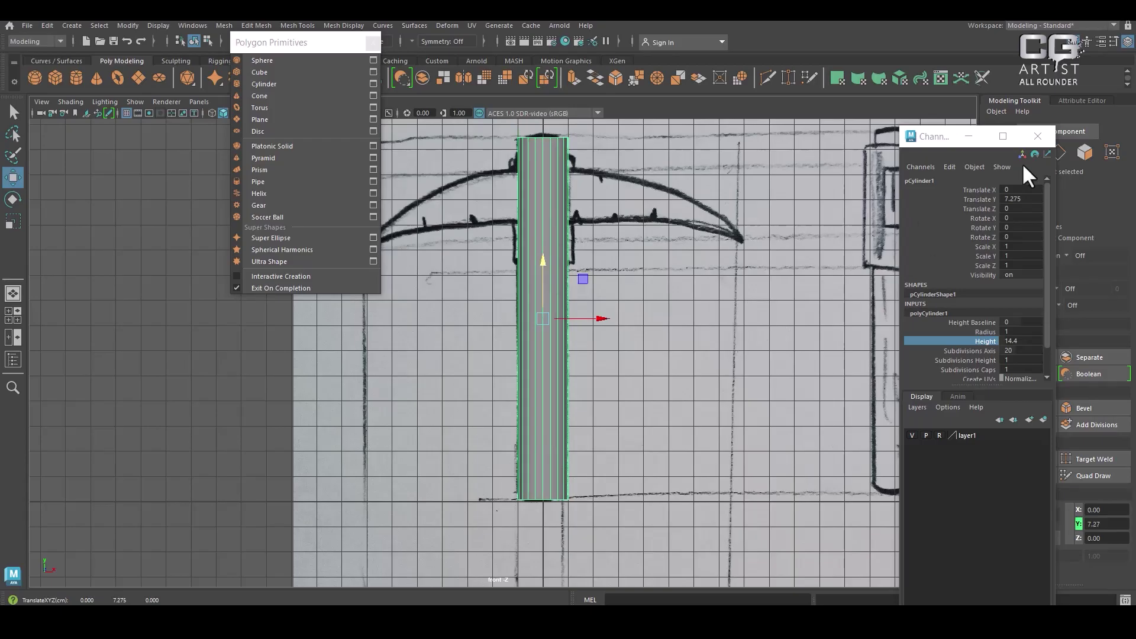
- Open the cylinder's Subdivisions Axis value for editing and close the floating Polygon Primitives palette
{"action": "left_click", "coordinate": [1022, 351]}
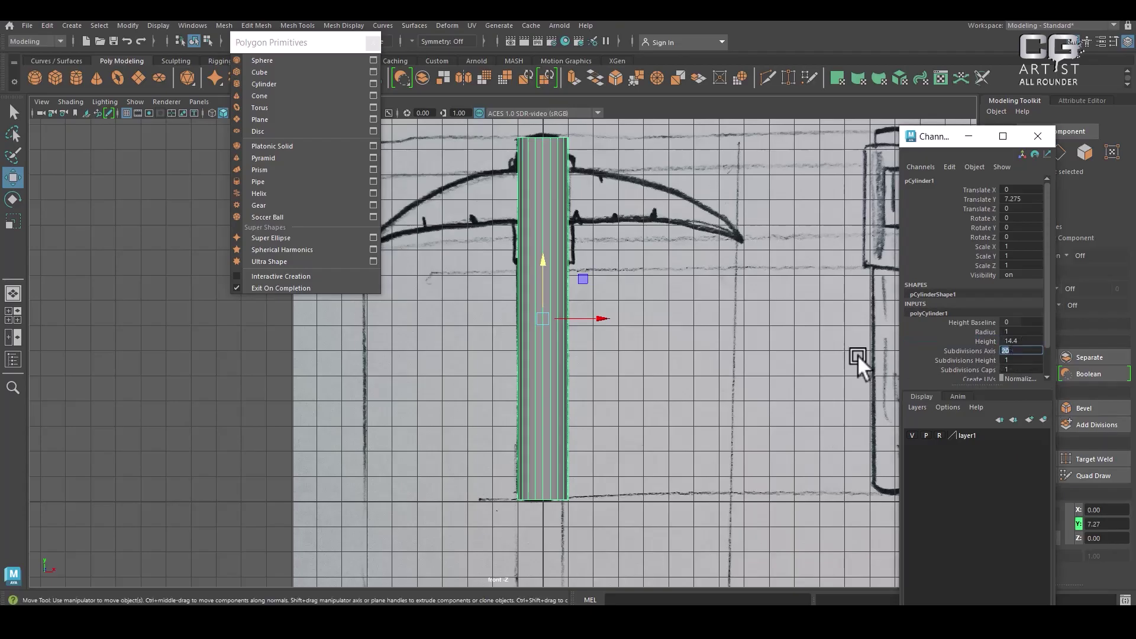
{"action": "middle_click_drag", "start_coordinate": [662, 333], "coordinate": [694, 347], "text": "alt"}
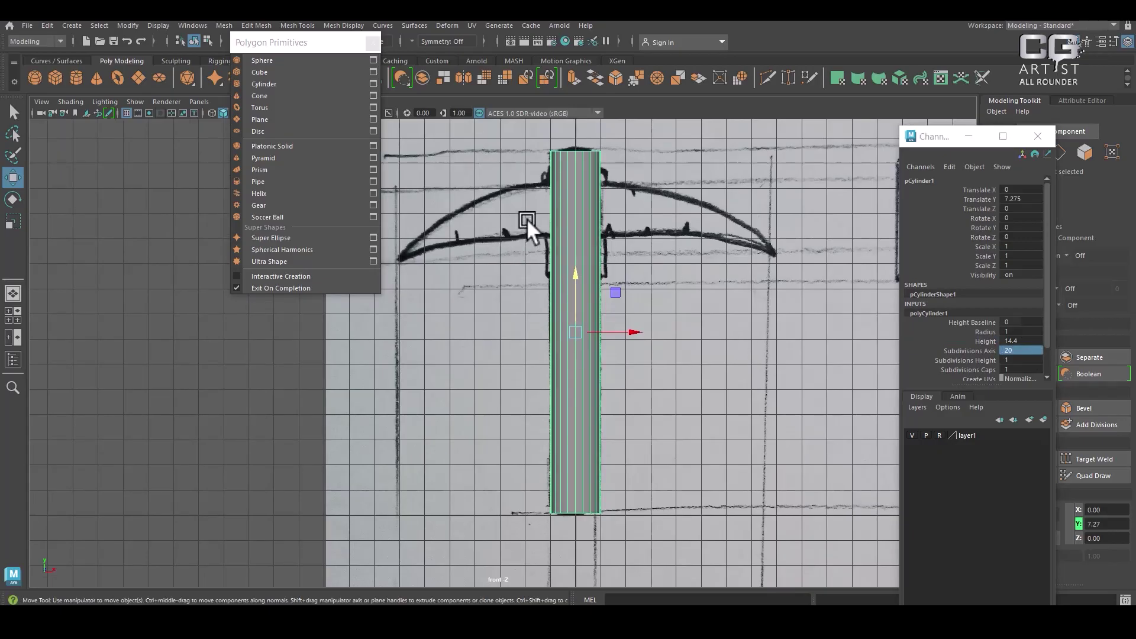
{"action": "mouse_move", "coordinate": [669, 432]}
{"action": "middle_mouse_down", "text": "alt"}
{"action": "mouse_move", "coordinate": [677, 500]}
{"action": "mouse_move", "coordinate": [689, 434]}
{"action": "middle_mouse_up", "text": "alt"}
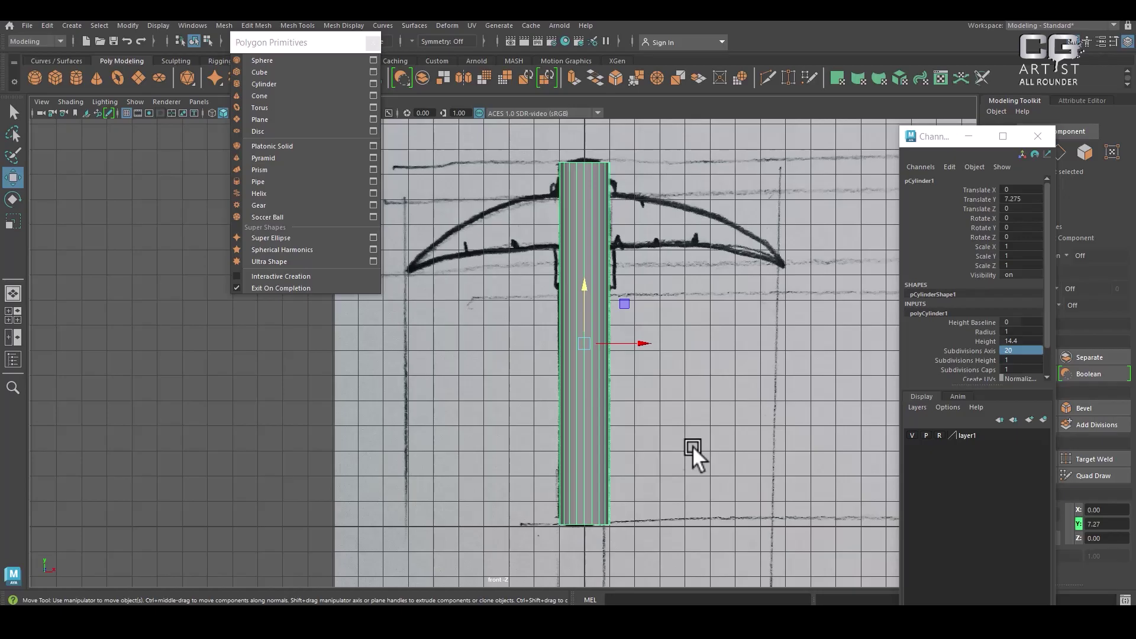
{"action": "left_click", "coordinate": [372, 41]}
- Examine how the handle cylinder fits the reference sketches in the perspective and front views
{"action": "middle_click_drag", "start_coordinate": [691, 377], "coordinate": [564, 347], "text": "alt"}
{"action": "key", "text": "space"}
{"action": "key", "text": "space"}
{"action": "left_click_drag", "start_coordinate": [591, 141], "coordinate": [583, 345], "text": "alt"}
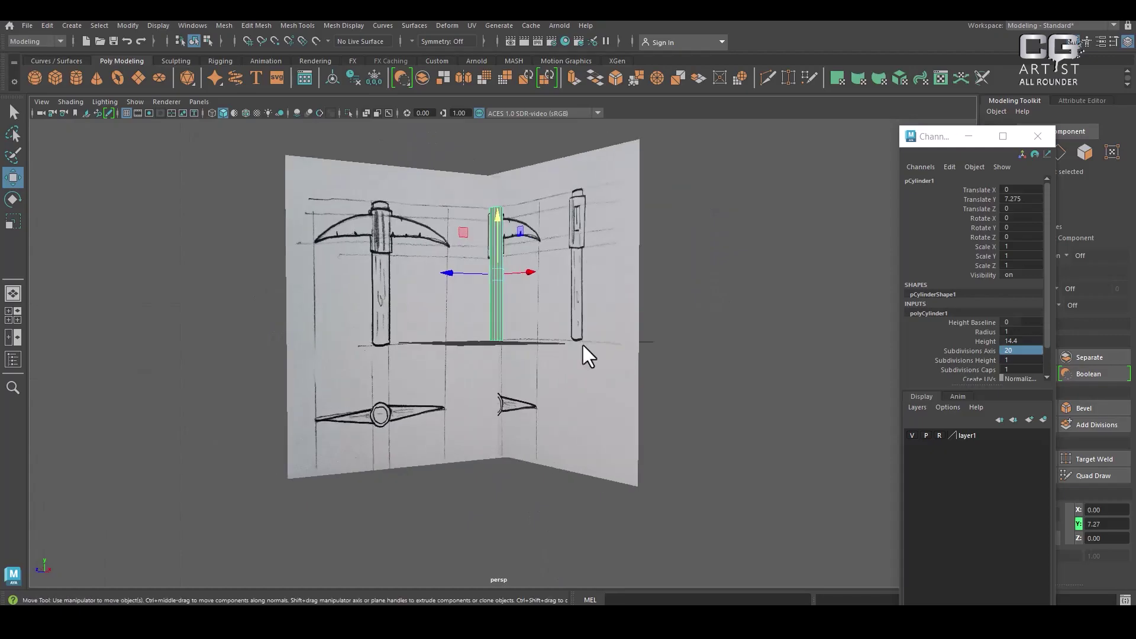
{"action": "key", "text": "space"}
{"action": "key", "text": "space"}
{"action": "left_click_drag", "start_coordinate": [350, 399], "coordinate": [352, 427]}
{"action": "middle_click_drag", "start_coordinate": [315, 403], "coordinate": [388, 439], "text": "alt"}
{"action": "scroll", "coordinate": [403, 453], "scroll_direction": "up", "scroll_amount": 3}
{"action": "key", "text": "space"}
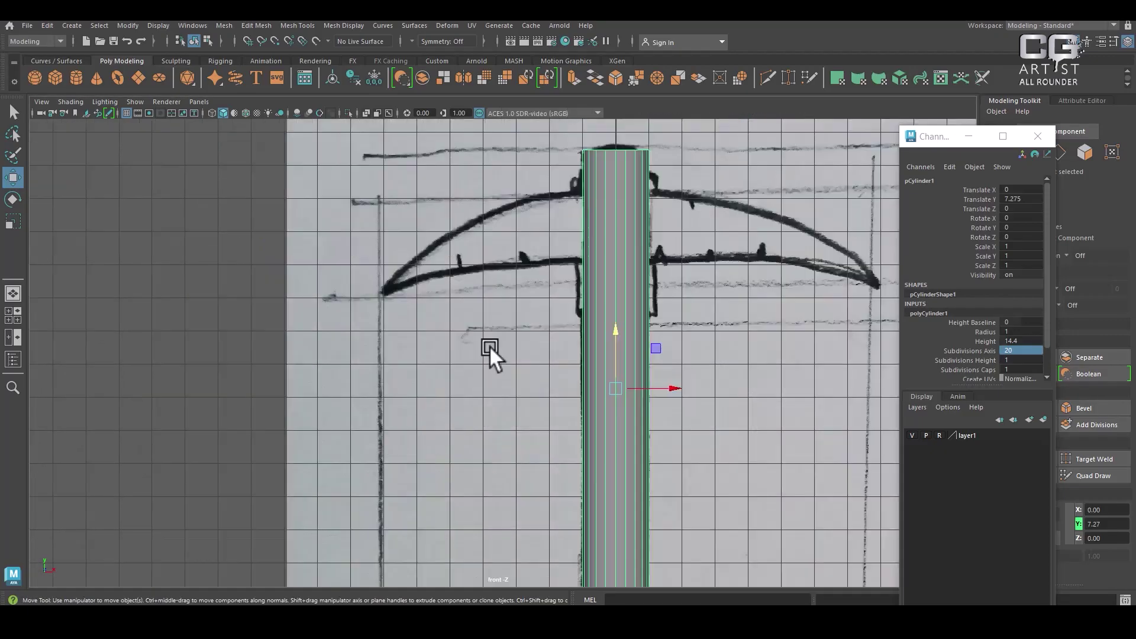
{"action": "middle_click_drag", "start_coordinate": [568, 291], "coordinate": [475, 318], "text": "alt"}
{"action": "scroll", "coordinate": [538, 363], "scroll_direction": "down", "scroll_amount": 3}
{"action": "middle_click_drag", "start_coordinate": [736, 500], "coordinate": [539, 434], "text": "alt"}
{"action": "scroll", "coordinate": [532, 379], "scroll_direction": "down", "scroll_amount": 1}
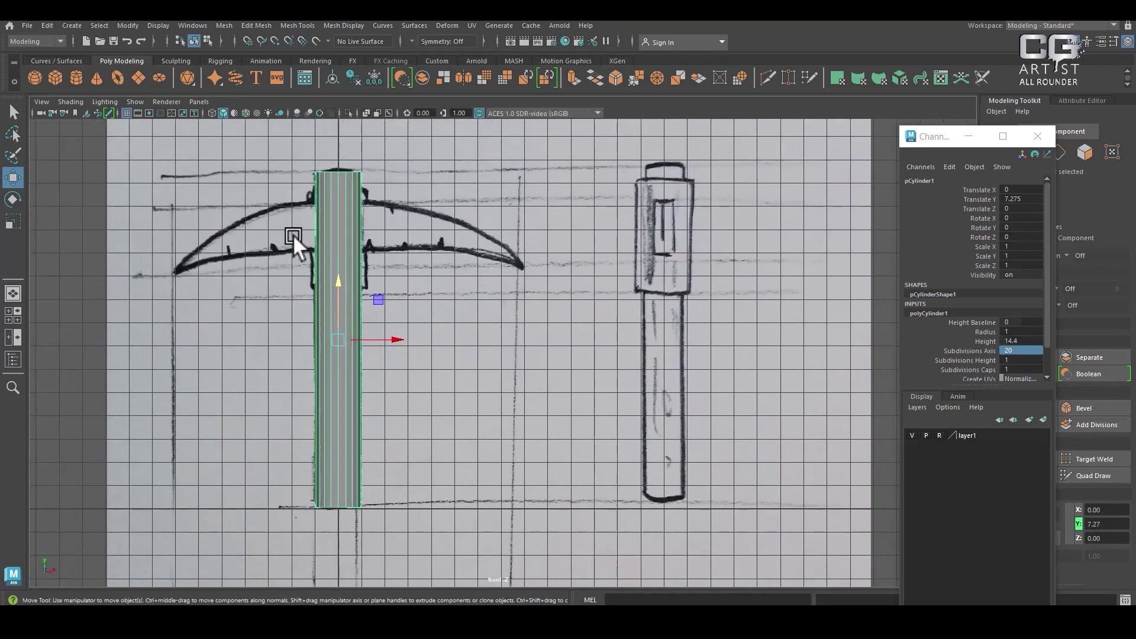
{"action": "middle_click_drag", "start_coordinate": [288, 221], "coordinate": [387, 225], "text": "alt"}
{"action": "scroll", "coordinate": [425, 297], "scroll_direction": "up", "scroll_amount": 1}
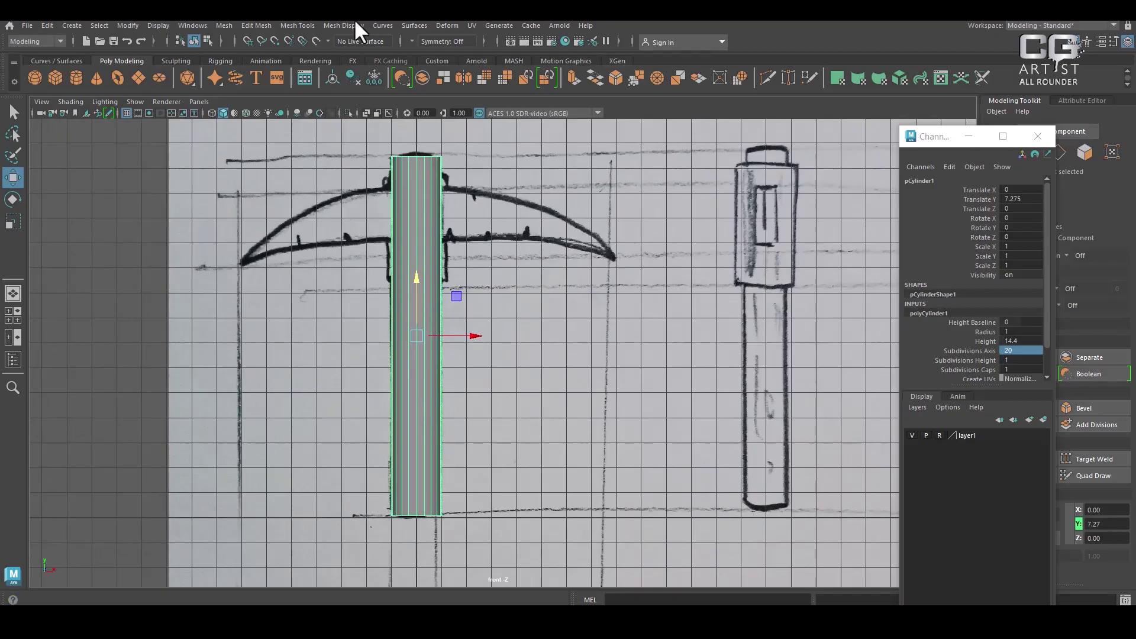
{"action": "key", "text": "alt+Tab"}
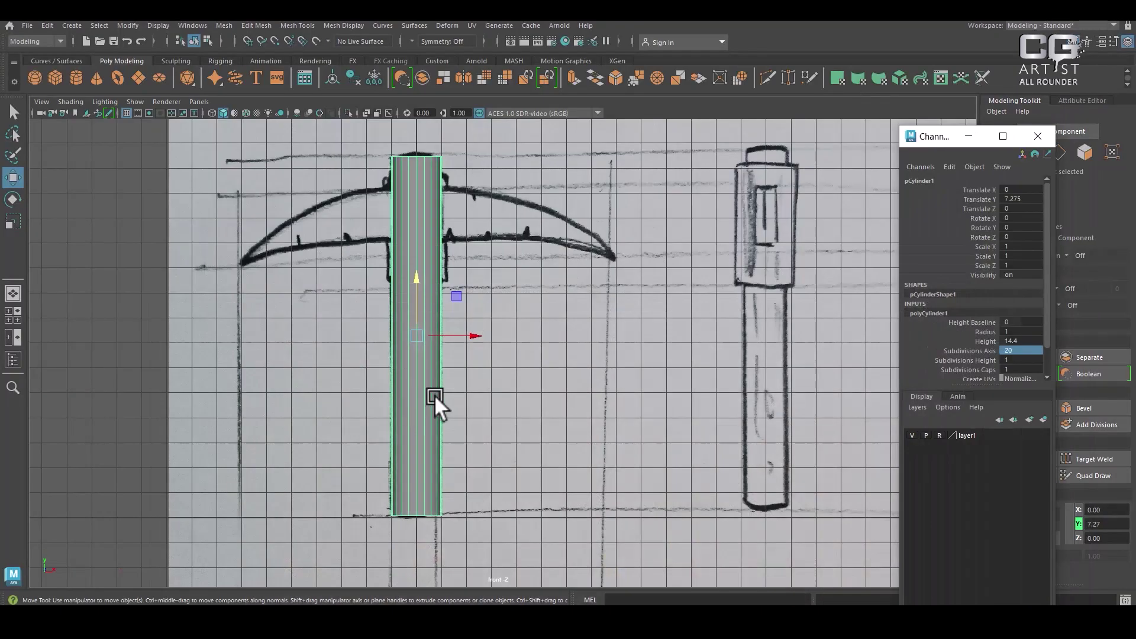
{"action": "scroll", "coordinate": [575, 382], "scroll_direction": "up", "scroll_amount": 3}
{"action": "middle_click_drag", "start_coordinate": [539, 315], "coordinate": [600, 392], "text": "alt"}
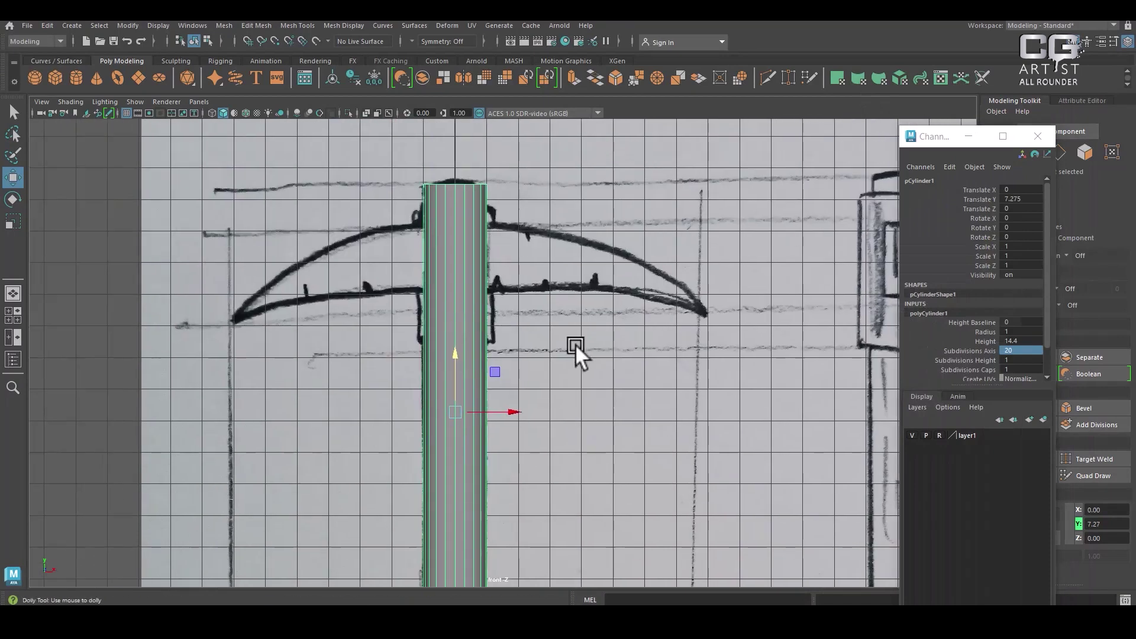
{"action": "scroll", "coordinate": [600, 392], "scroll_direction": "up", "scroll_amount": 2}
{"action": "left_click", "coordinate": [551, 321]}
- Copy the handle cylinder and paste a duplicate of it in place
{"action": "left_click", "coordinate": [426, 346]}
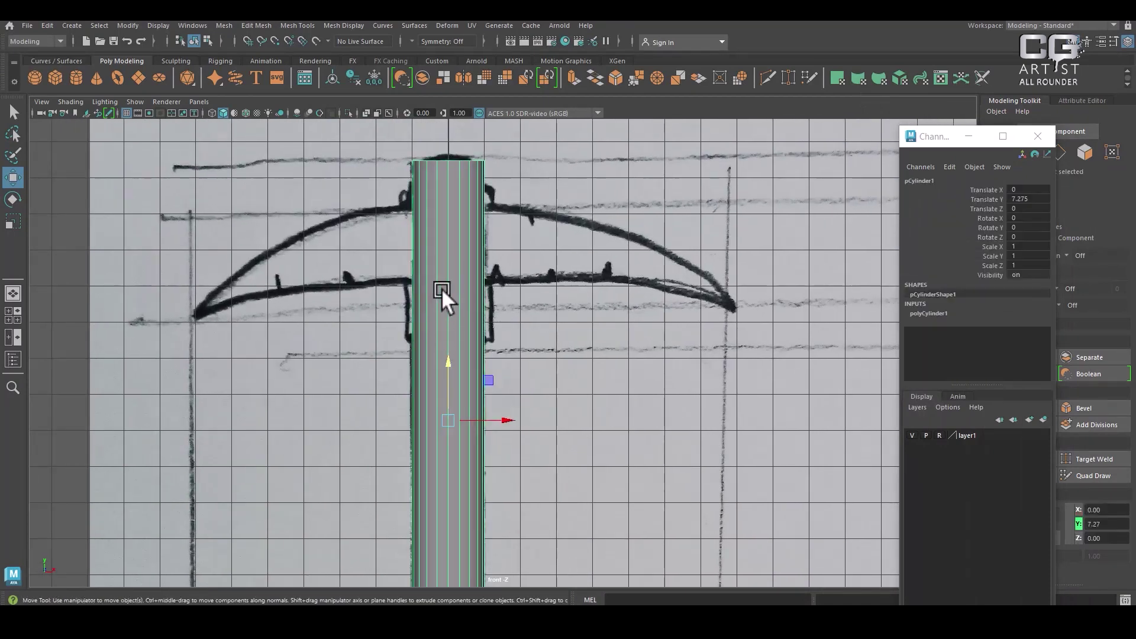
{"action": "scroll", "coordinate": [460, 297], "scroll_direction": "down", "scroll_amount": 2}
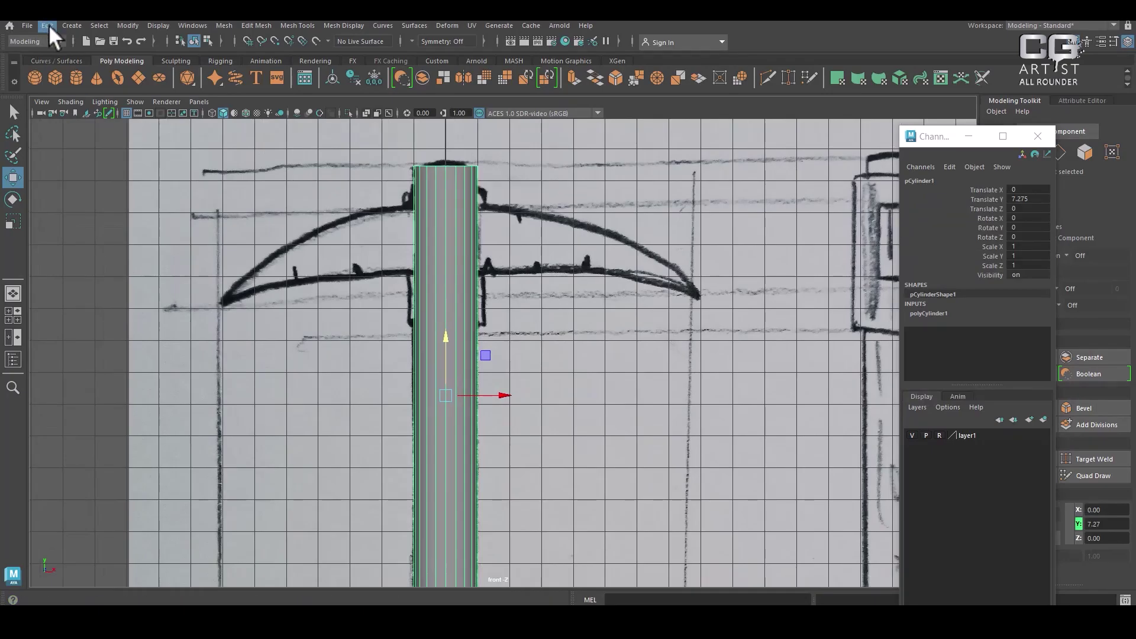
{"action": "left_click", "coordinate": [48, 26]}
{"action": "left_click", "coordinate": [130, 109]}
{"action": "left_click", "coordinate": [43, 26]}
{"action": "left_click", "coordinate": [102, 123]}
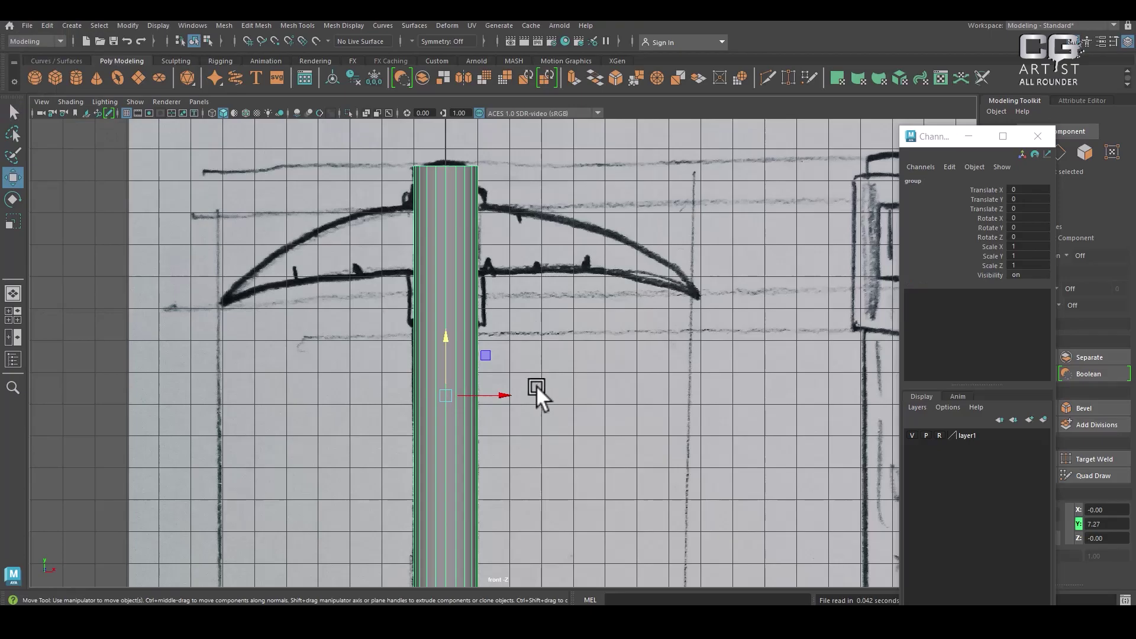
{"action": "left_click", "coordinate": [455, 471]}
{"action": "left_click", "coordinate": [929, 313]}
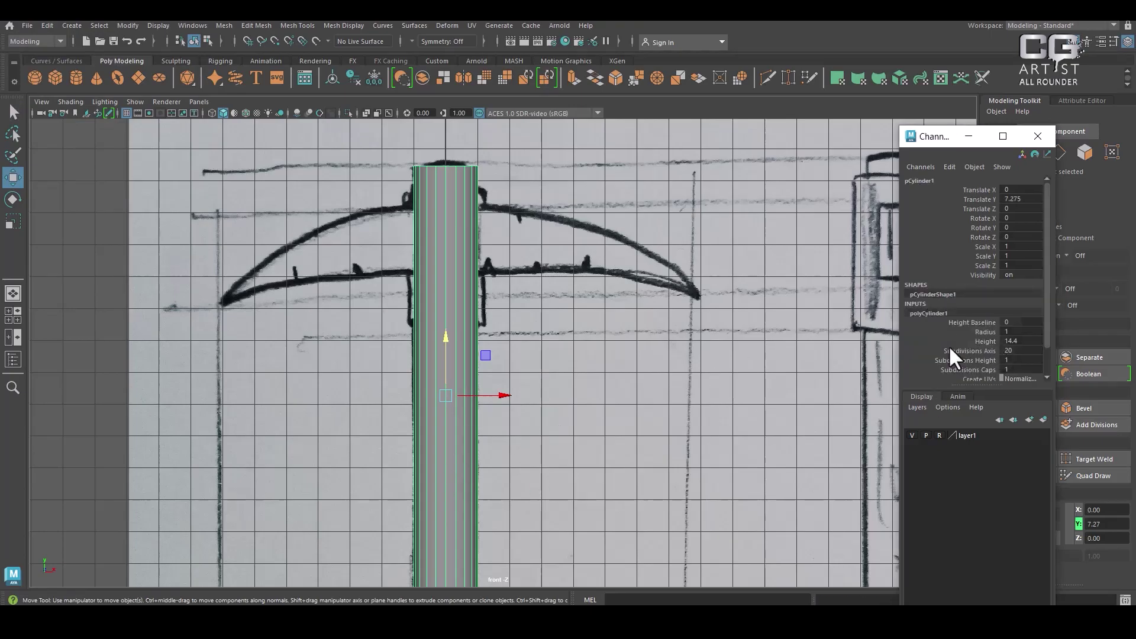
{"action": "key", "text": "ctrl+v"}
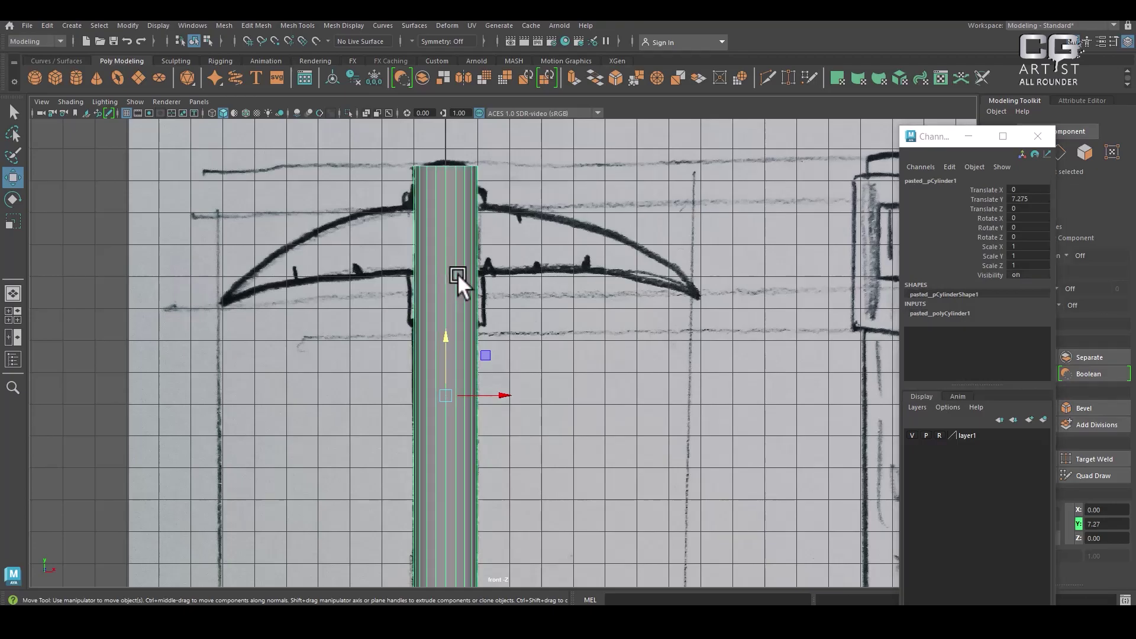
- Resize the pasted cylinder to height 4.44 and radius 1.27, raising it to about Y 11.728 over the sketched collar
{"action": "left_click", "coordinate": [947, 314]}
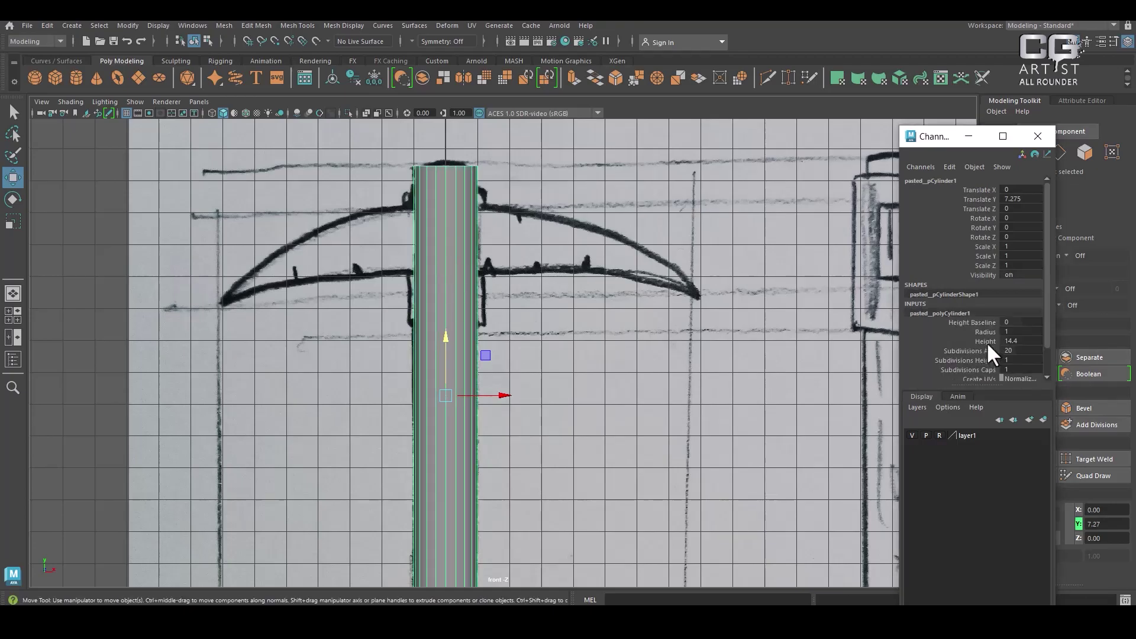
{"action": "left_click", "coordinate": [985, 341]}
{"action": "middle_click_drag", "start_coordinate": [829, 343], "coordinate": [349, 527]}
{"action": "middle_click_drag", "start_coordinate": [632, 384], "coordinate": [582, 424]}
{"action": "key", "text": "w"}
{"action": "left_click_drag", "start_coordinate": [499, 385], "coordinate": [521, 240]}
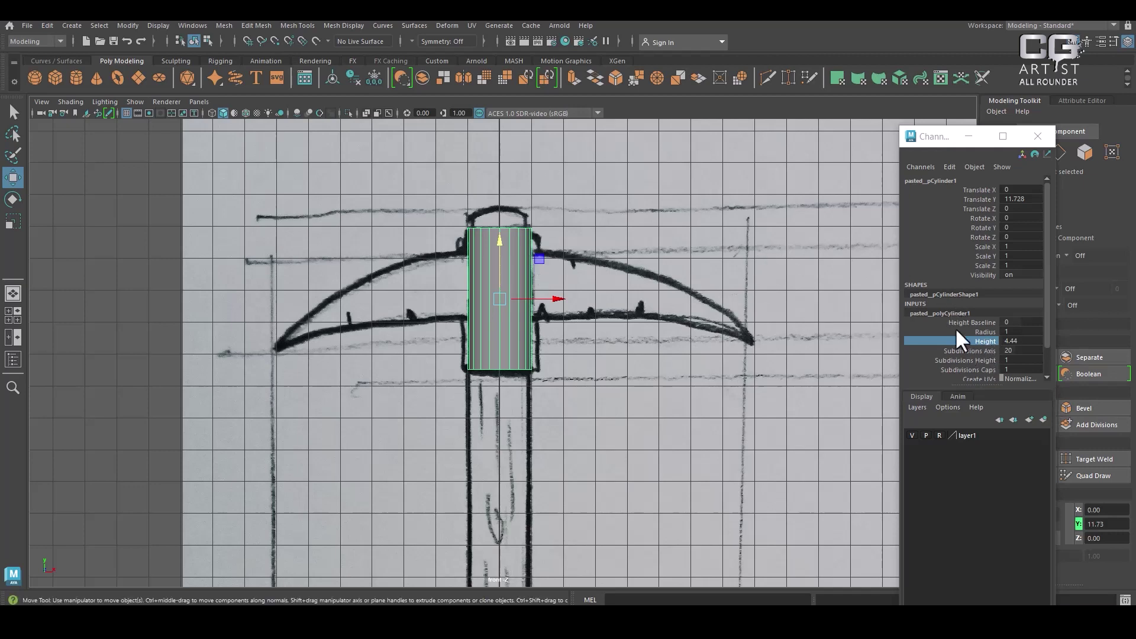
{"action": "left_click", "coordinate": [981, 332]}
{"action": "middle_click_drag", "start_coordinate": [730, 343], "coordinate": [746, 340]}
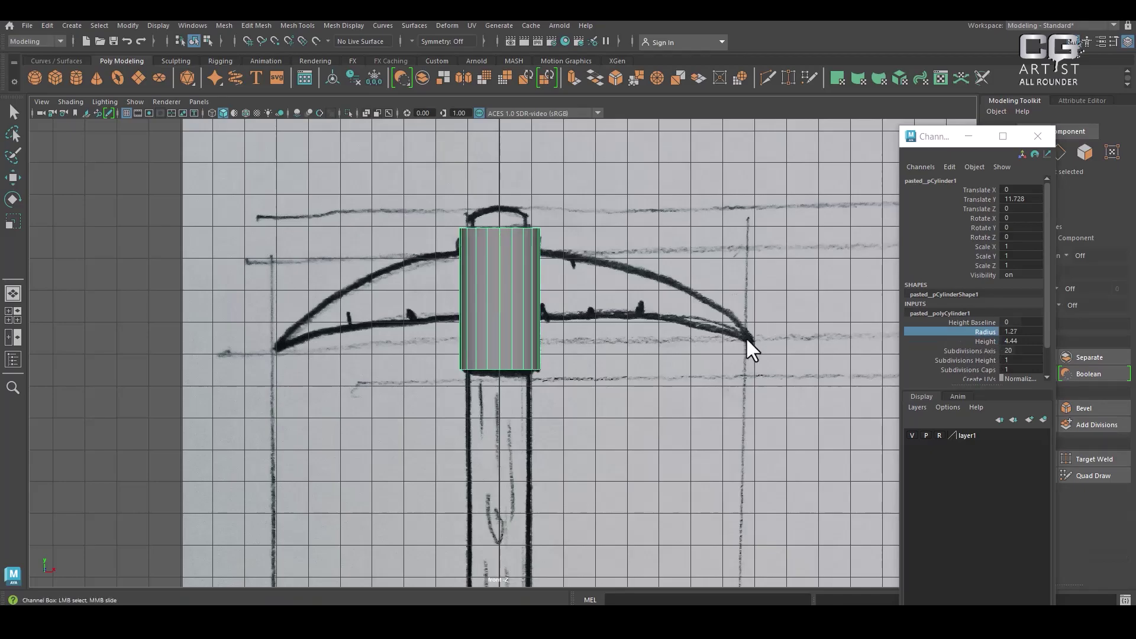
- Create a polygon pipe and move it along X to about 31.26, clear of the reference images
{"action": "key", "text": "space"}
{"action": "left_click_drag", "start_coordinate": [552, 392], "coordinate": [556, 185]}
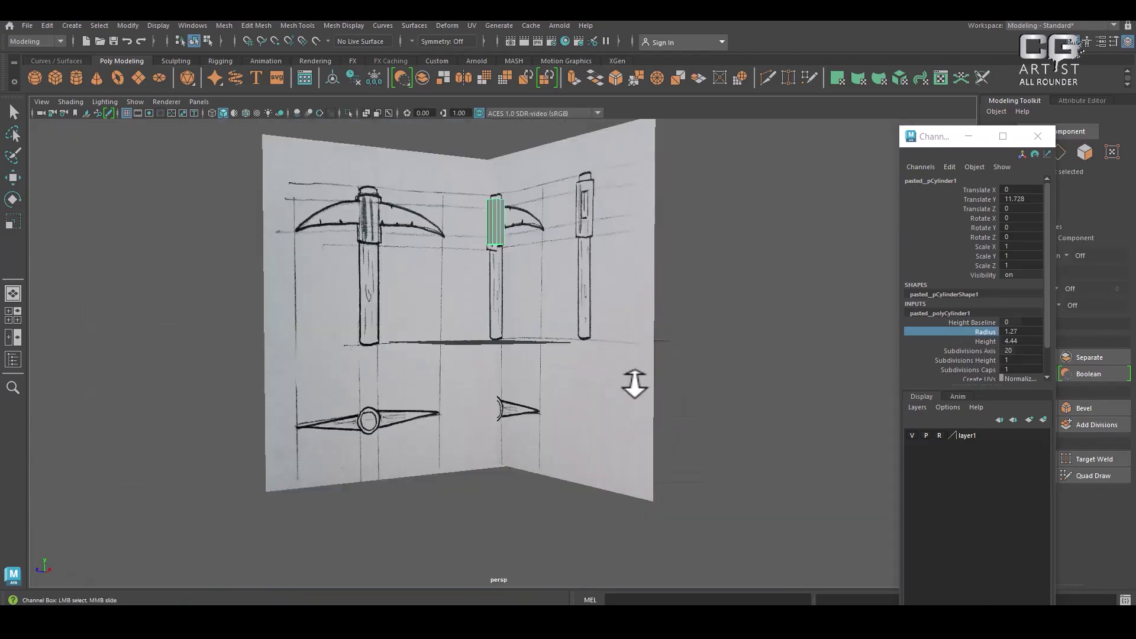
{"action": "left_click_drag", "start_coordinate": [629, 363], "coordinate": [552, 343], "text": "alt"}
{"action": "right_click_drag", "start_coordinate": [552, 343], "coordinate": [649, 436], "text": "alt"}
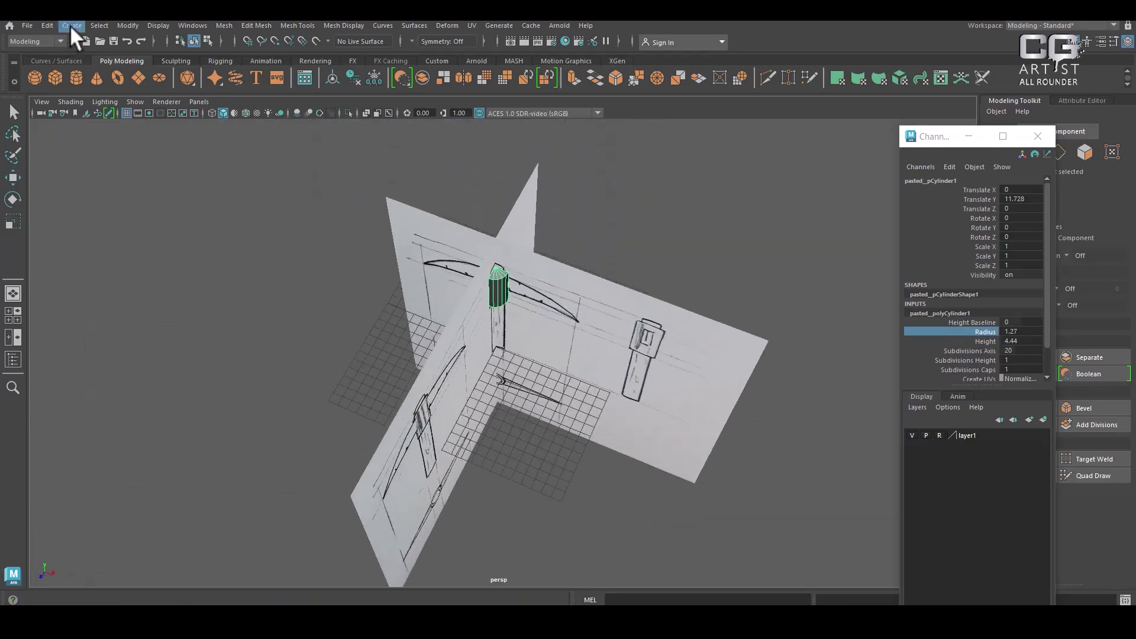
{"action": "left_click", "coordinate": [70, 25]}
{"action": "mouse_move", "coordinate": [150, 69]}
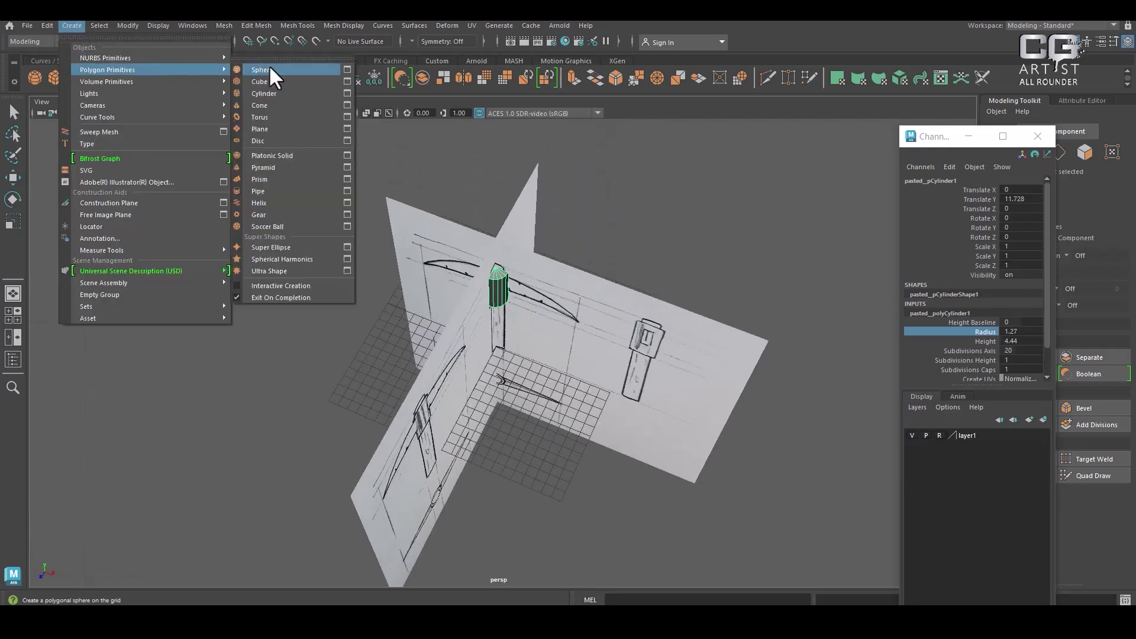
{"action": "left_click", "coordinate": [277, 58]}
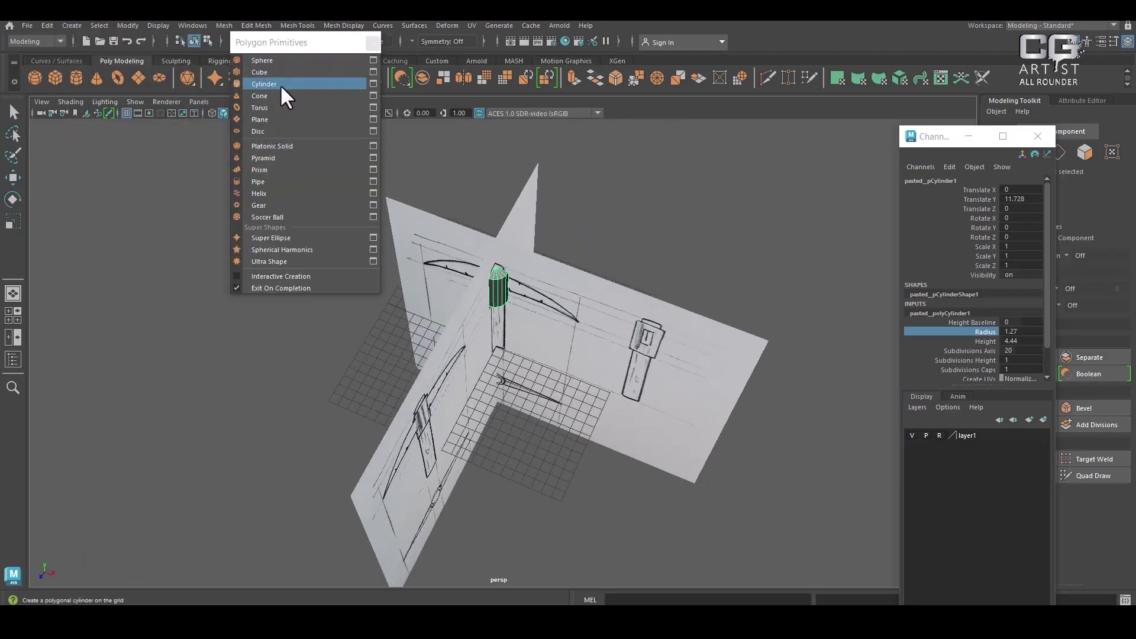
{"action": "left_click", "coordinate": [287, 181]}
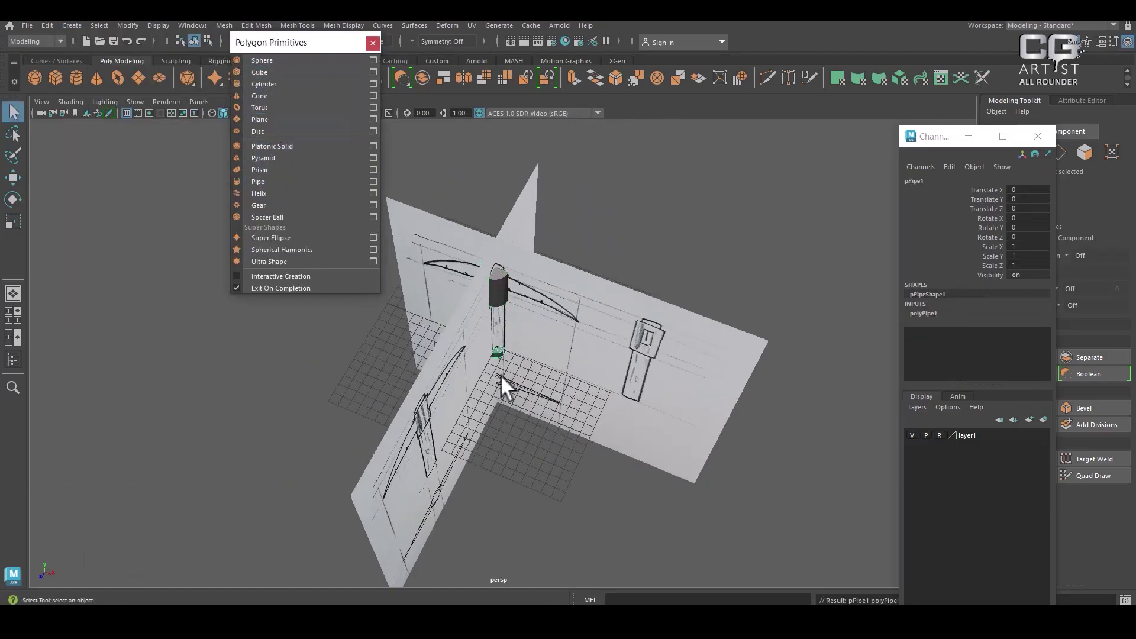
{"action": "key", "text": "w"}
{"action": "mouse_move", "coordinate": [545, 368]}
{"action": "left_mouse_down"}
{"action": "mouse_move", "coordinate": [963, 507]}
{"action": "mouse_move", "coordinate": [862, 499]}
{"action": "mouse_move", "coordinate": [705, 329]}
{"action": "mouse_move", "coordinate": [730, 439]}
{"action": "left_mouse_up"}
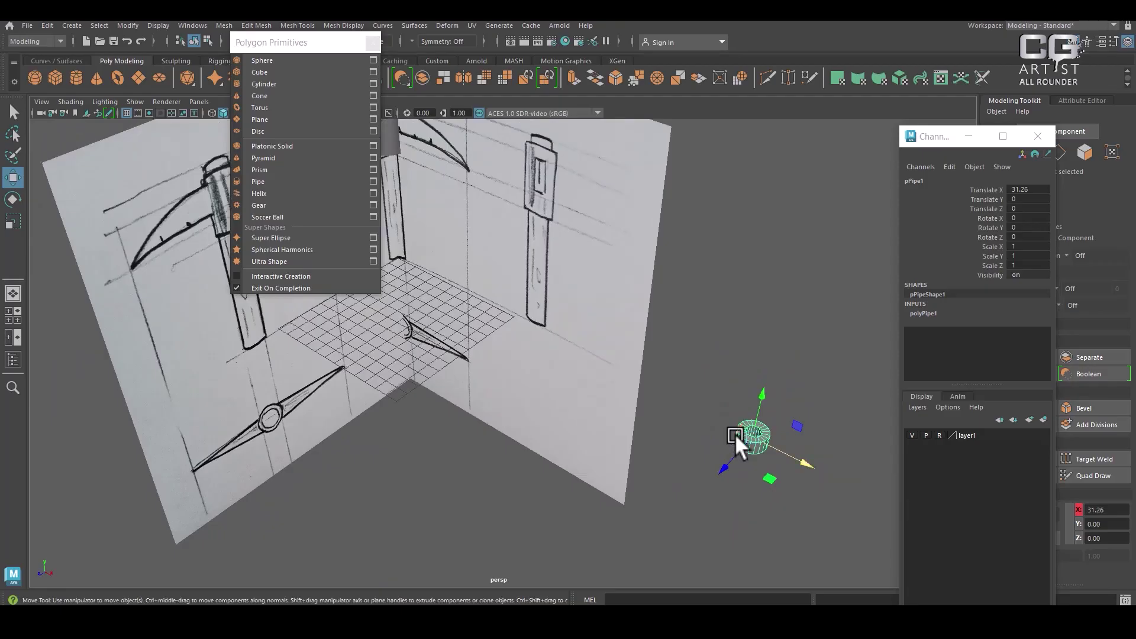
- Close the floating Polygon Primitives palette and move the pipe to about X -0.13, Y 14.116 at the top of the sketched handle
{"action": "left_click_drag", "start_coordinate": [641, 356], "coordinate": [650, 389], "text": "alt"}
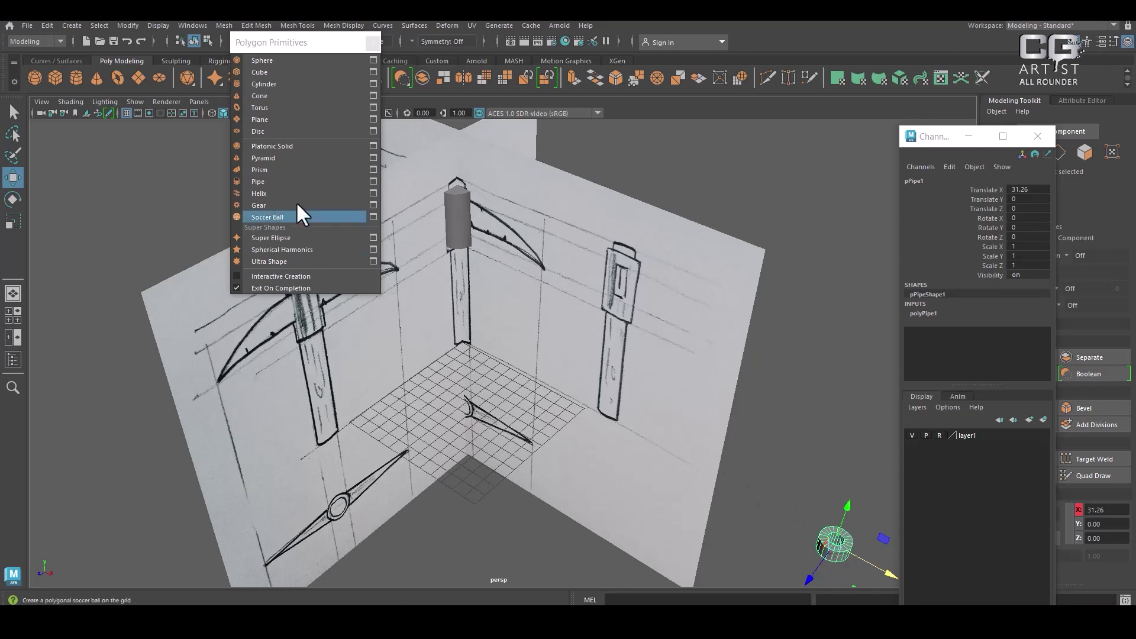
{"action": "left_click_drag", "start_coordinate": [300, 45], "coordinate": [150, 81]}
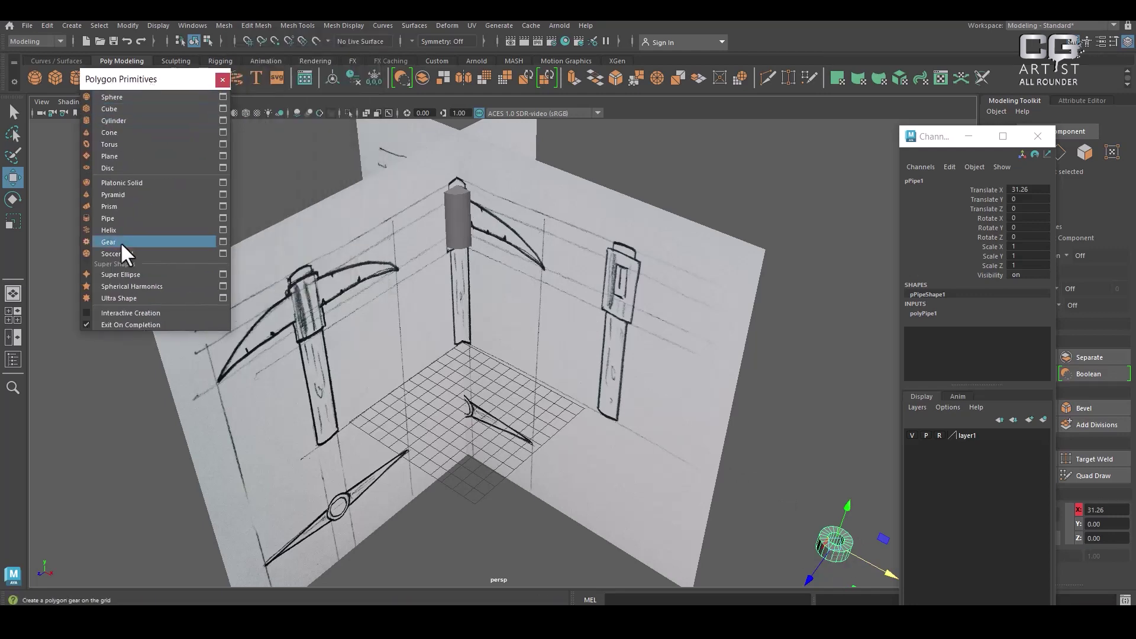
{"action": "left_click", "coordinate": [222, 79]}
{"action": "left_click_drag", "start_coordinate": [508, 331], "coordinate": [645, 323], "text": "alt"}
{"action": "key", "text": "space"}
{"action": "left_click", "coordinate": [645, 290]}
{"action": "scroll", "coordinate": [598, 462], "scroll_direction": "down", "scroll_amount": 6}
{"action": "left_click_drag", "start_coordinate": [751, 431], "coordinate": [498, 419]}
{"action": "left_click_drag", "start_coordinate": [457, 377], "coordinate": [448, 242]}
- Move the pasted cylinder aside along X to about 34.906, away from the front reference
{"action": "scroll", "coordinate": [509, 361], "scroll_direction": "up", "scroll_amount": 3}
{"action": "left_click", "coordinate": [413, 303]}
{"action": "left_click_drag", "start_coordinate": [459, 303], "coordinate": [979, 244]}
- Select the pipe, expand its polyPipe1 inputs and set its height to 8.76
{"action": "key", "text": "space"}
{"action": "left_click_drag", "start_coordinate": [637, 352], "coordinate": [634, 313]}
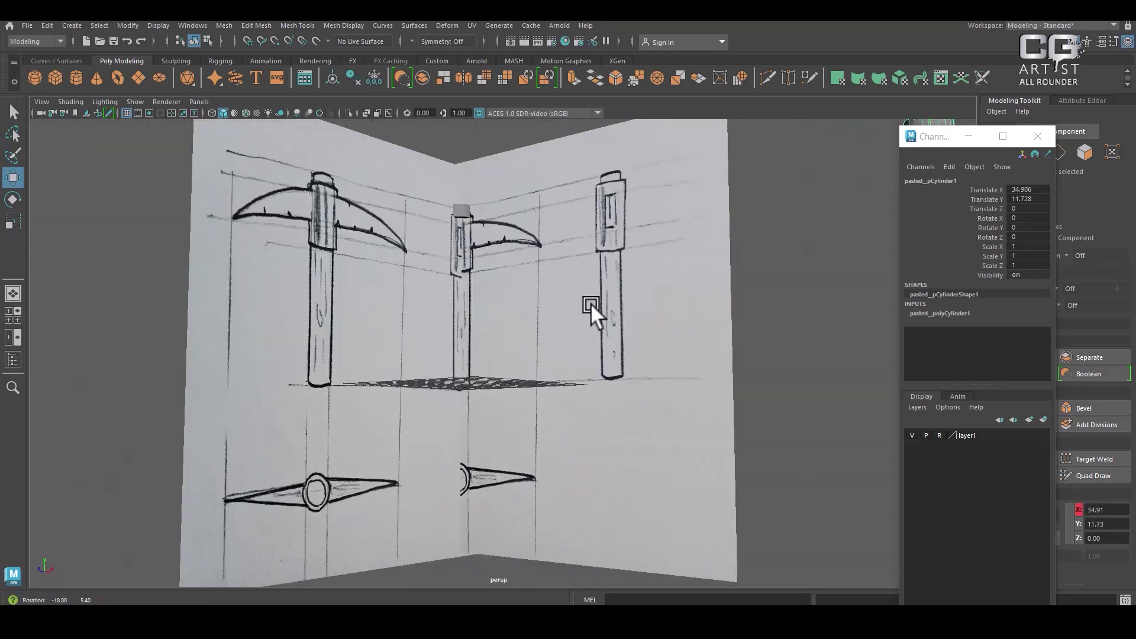
{"action": "left_click_drag", "start_coordinate": [565, 297], "coordinate": [523, 255], "text": "alt"}
{"action": "middle_click_drag", "start_coordinate": [523, 256], "coordinate": [529, 356], "text": "alt"}
{"action": "scroll", "coordinate": [529, 356], "scroll_direction": "up", "scroll_amount": 4}
{"action": "left_click", "coordinate": [546, 402]}
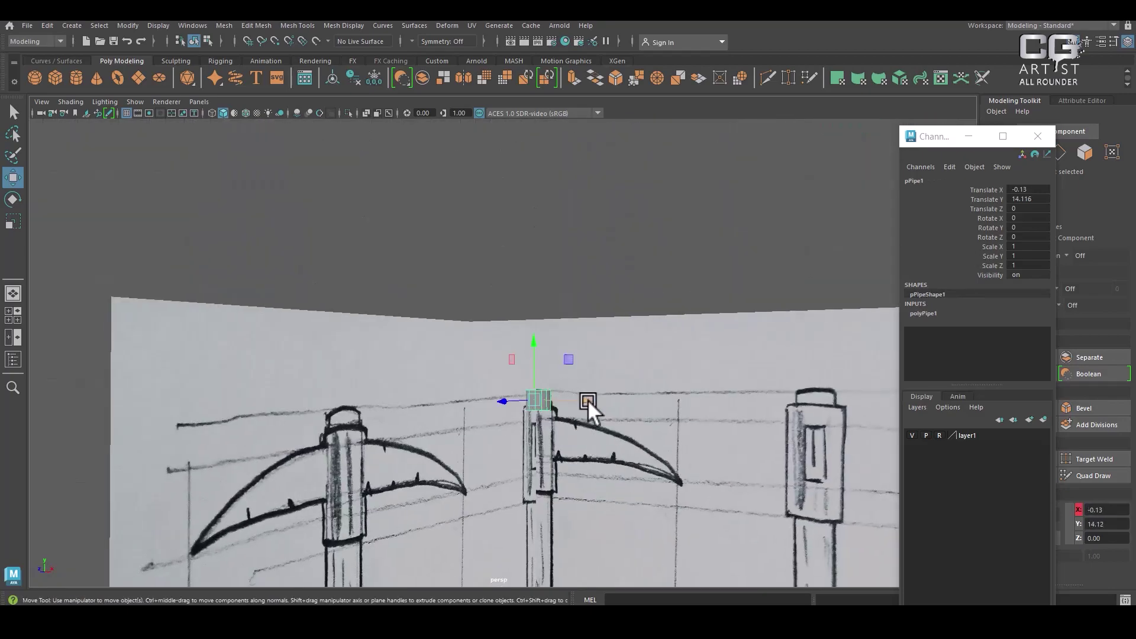
{"action": "left_click", "coordinate": [921, 313]}
{"action": "left_click", "coordinate": [978, 341]}
{"action": "middle_click_drag", "start_coordinate": [669, 408], "coordinate": [730, 353]}
- Lower the pipe in the front view to about Y 11.608 so it covers the sketched collar
{"action": "key", "text": "space"}
{"action": "left_click_drag", "start_coordinate": [726, 375], "coordinate": [597, 413]}
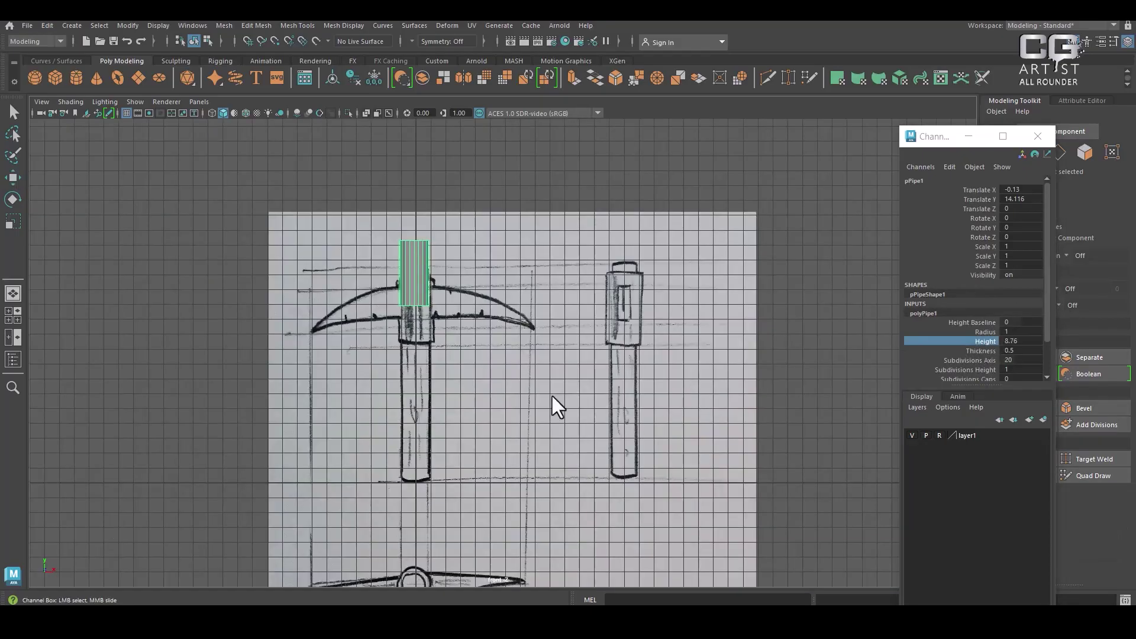
{"action": "key", "text": "w"}
{"action": "left_click_drag", "start_coordinate": [421, 214], "coordinate": [421, 253]}
{"action": "right_click_drag", "start_coordinate": [421, 254], "coordinate": [530, 467], "text": "alt"}
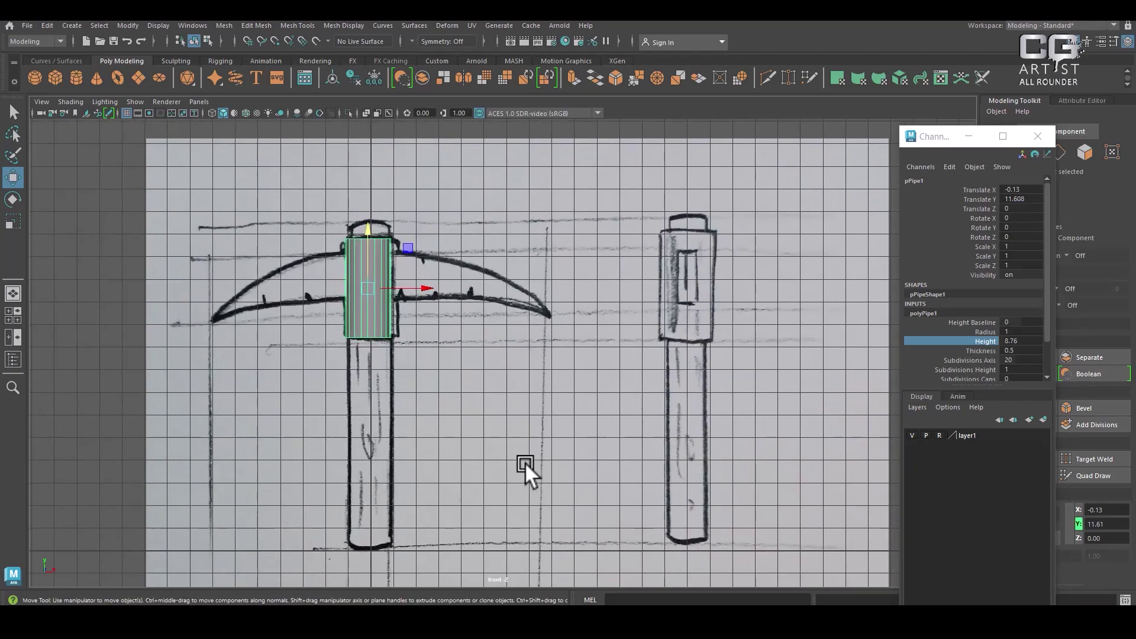
- Set the pipe's radius to 1.14 and shift it along X to about 0.027 to centre it on the handle
{"action": "left_click", "coordinate": [982, 332]}
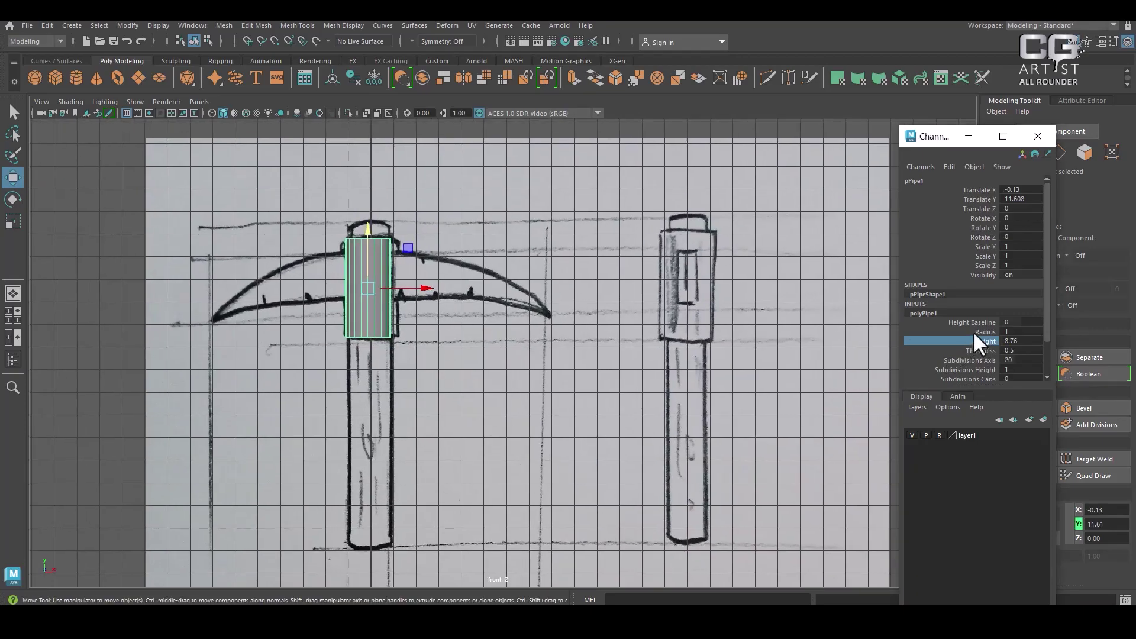
{"action": "mouse_move", "coordinate": [574, 337]}
{"action": "middle_mouse_down"}
{"action": "mouse_move", "coordinate": [586, 348]}
{"action": "mouse_move", "coordinate": [581, 339]}
{"action": "middle_mouse_up"}
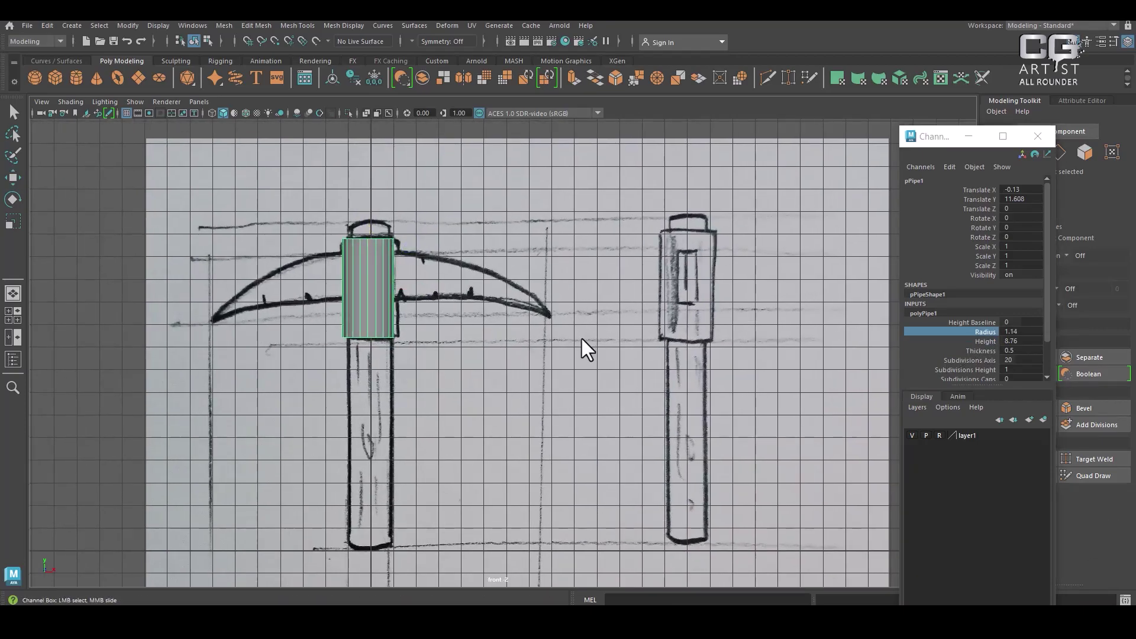
{"action": "key", "text": "w"}
{"action": "left_click_drag", "start_coordinate": [425, 290], "coordinate": [428, 289]}
- Reduce the pipe's wall thickness to 0.15 while viewing it from above in perspective
{"action": "key", "text": "space"}
{"action": "left_click_drag", "start_coordinate": [782, 192], "coordinate": [637, 332], "text": "alt"}
{"action": "key", "text": "space"}
{"action": "middle_click_drag", "start_coordinate": [637, 331], "coordinate": [595, 347], "text": "alt"}
{"action": "right_click_drag", "start_coordinate": [594, 317], "coordinate": [800, 452], "text": "alt"}
{"action": "left_click", "coordinate": [985, 349]}
{"action": "mouse_move", "coordinate": [712, 394]}
{"action": "middle_mouse_down"}
{"action": "mouse_move", "coordinate": [716, 385]}
{"action": "mouse_move", "coordinate": [690, 398]}
{"action": "middle_mouse_up"}
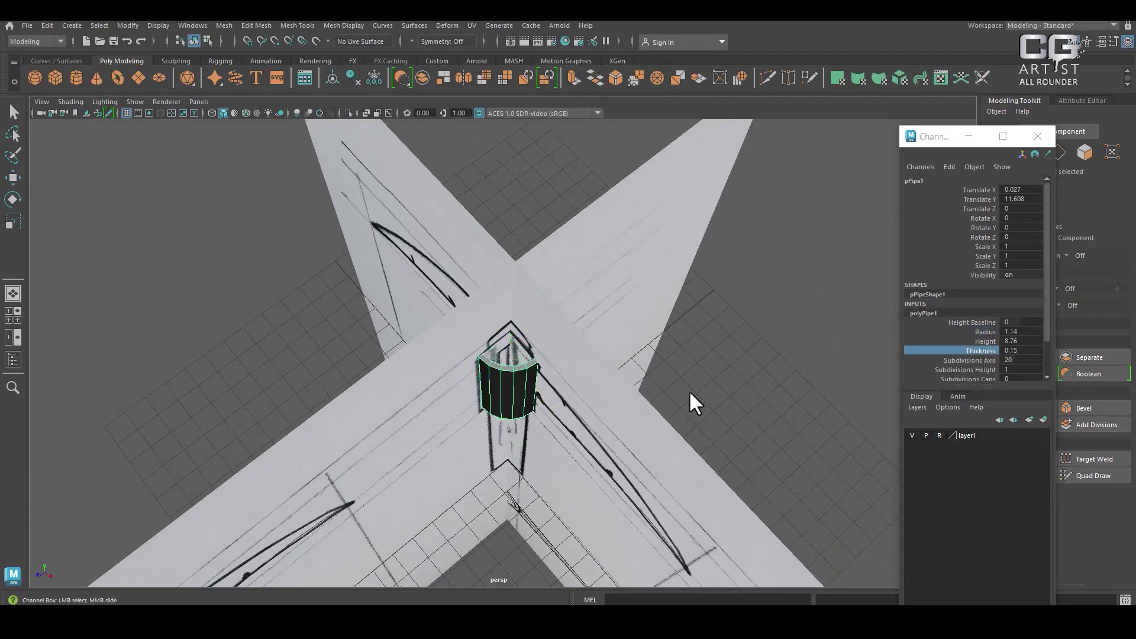
{"action": "mouse_move", "coordinate": [837, 431]}
{"action": "left_mouse_down", "text": "alt"}
{"action": "mouse_move", "coordinate": [770, 380]}
{"action": "mouse_move", "coordinate": [713, 406]}
{"action": "mouse_move", "coordinate": [742, 398]}
{"action": "mouse_move", "coordinate": [659, 243]}
{"action": "mouse_move", "coordinate": [649, 385]}
{"action": "mouse_move", "coordinate": [617, 438]}
{"action": "left_mouse_up", "text": "alt"}
- Return to the front view and close the floating Channel Box
{"action": "key", "text": "space"}
{"action": "left_click_drag", "start_coordinate": [616, 381], "coordinate": [617, 415]}
{"action": "left_click", "coordinate": [1038, 136]}
{"action": "key", "text": "w"}
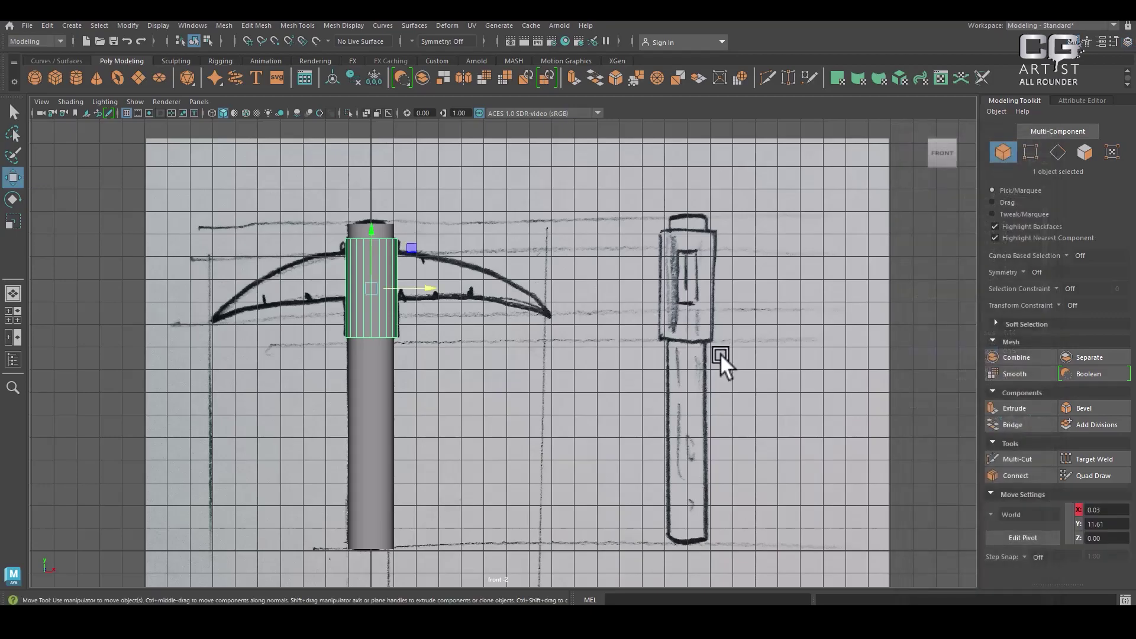
- Delete the pasted cylinder standing beside the reference images
{"action": "scroll", "coordinate": [719, 349], "scroll_direction": "down", "scroll_amount": 1}
{"action": "key", "text": "space"}
{"action": "scroll", "coordinate": [739, 450], "scroll_direction": "up", "scroll_amount": 3}
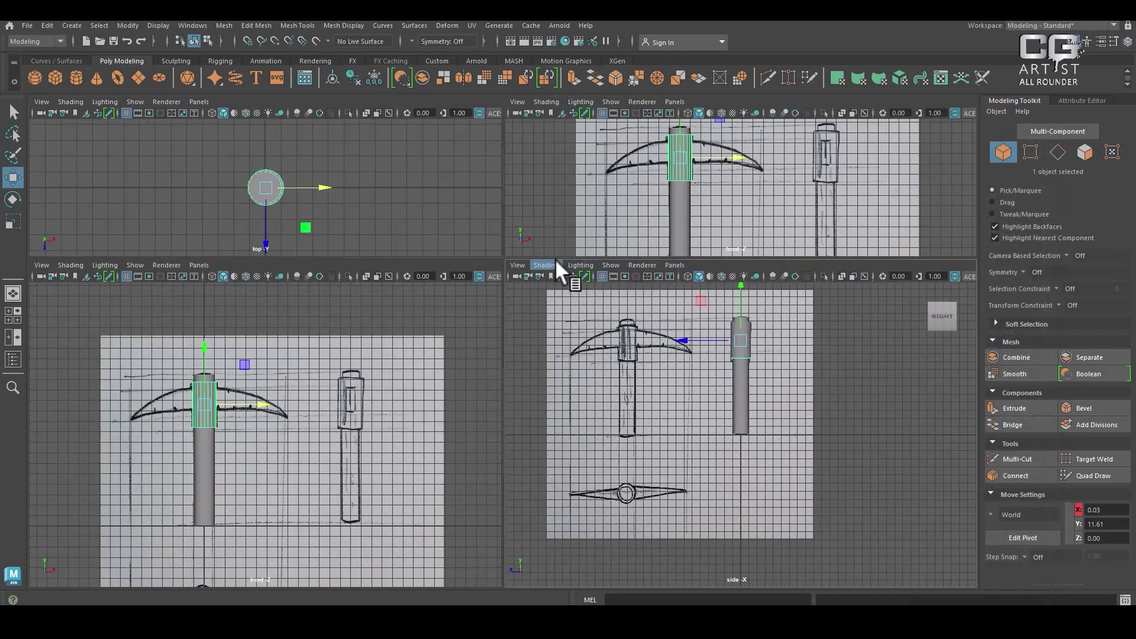
{"action": "scroll", "coordinate": [639, 437], "scroll_direction": "up", "scroll_amount": 1}
{"action": "right_click_drag", "start_coordinate": [755, 529], "coordinate": [751, 523], "text": "alt"}
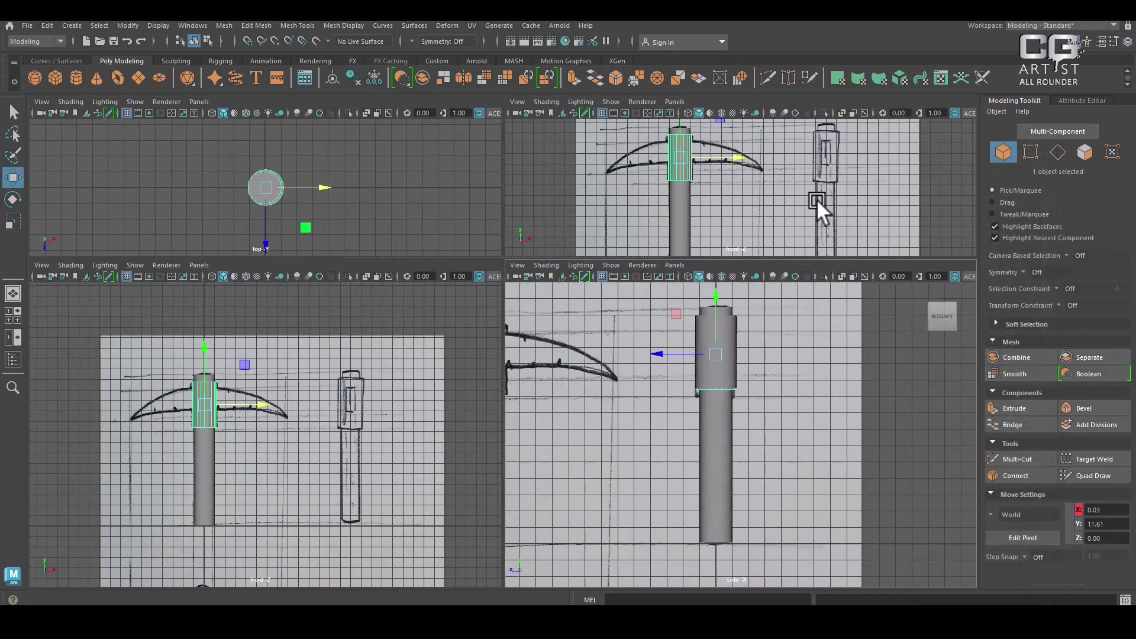
{"action": "right_click_drag", "start_coordinate": [820, 218], "coordinate": [745, 88], "text": "alt"}
{"action": "middle_click_drag", "start_coordinate": [889, 177], "coordinate": [797, 190], "text": "alt"}
{"action": "left_click", "coordinate": [864, 169]}
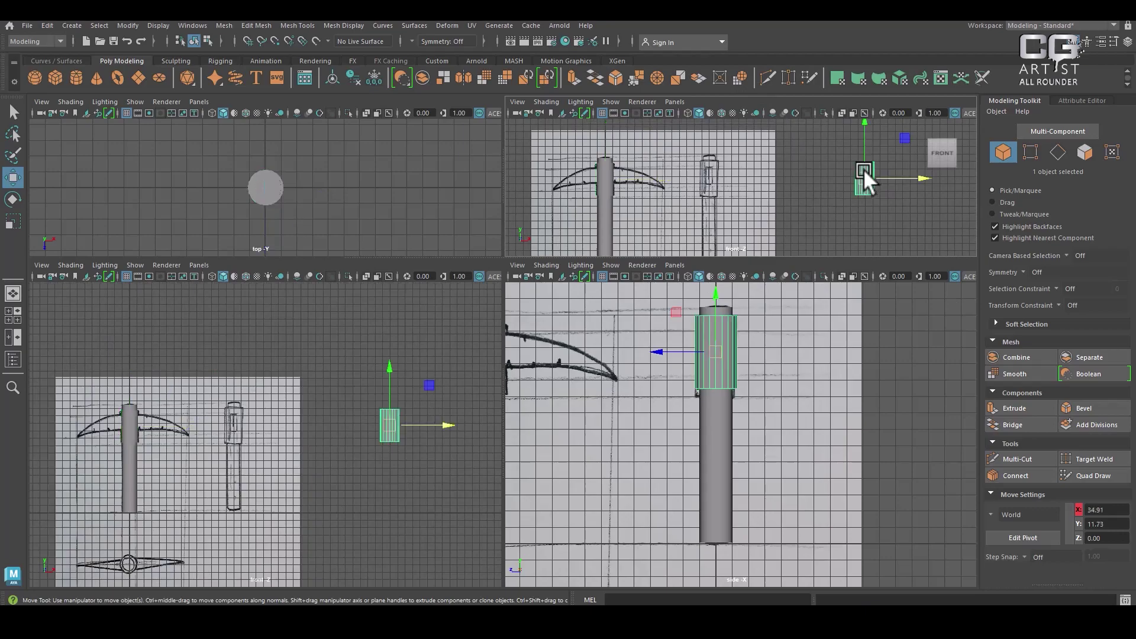
{"action": "key", "text": "Delete"}
- Put the pipe in face selection mode and select the faces on its negative X side
{"action": "left_click", "coordinate": [709, 359]}
{"action": "middle_click_drag", "start_coordinate": [193, 442], "coordinate": [313, 413], "text": "alt"}
{"action": "right_click_drag", "start_coordinate": [314, 413], "coordinate": [381, 436], "text": "alt"}
{"action": "right_click_drag", "start_coordinate": [269, 392], "coordinate": [316, 407], "text": "alt"}
{"action": "middle_click_drag", "start_coordinate": [315, 407], "coordinate": [356, 475], "text": "alt"}
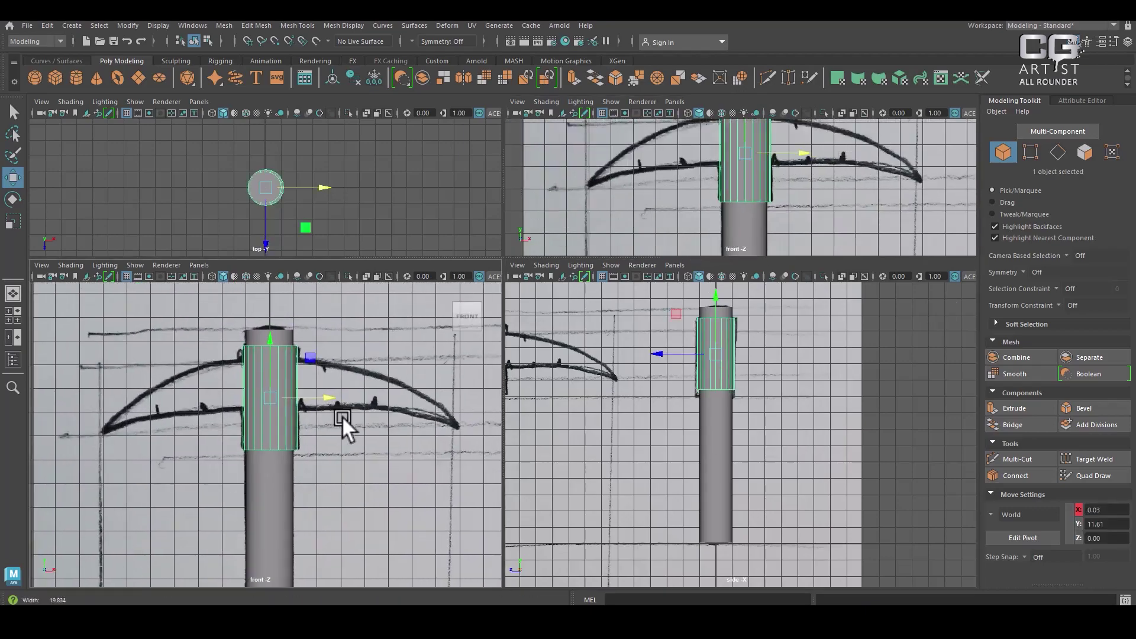
{"action": "right_click_drag", "start_coordinate": [329, 399], "coordinate": [348, 418], "text": "alt"}
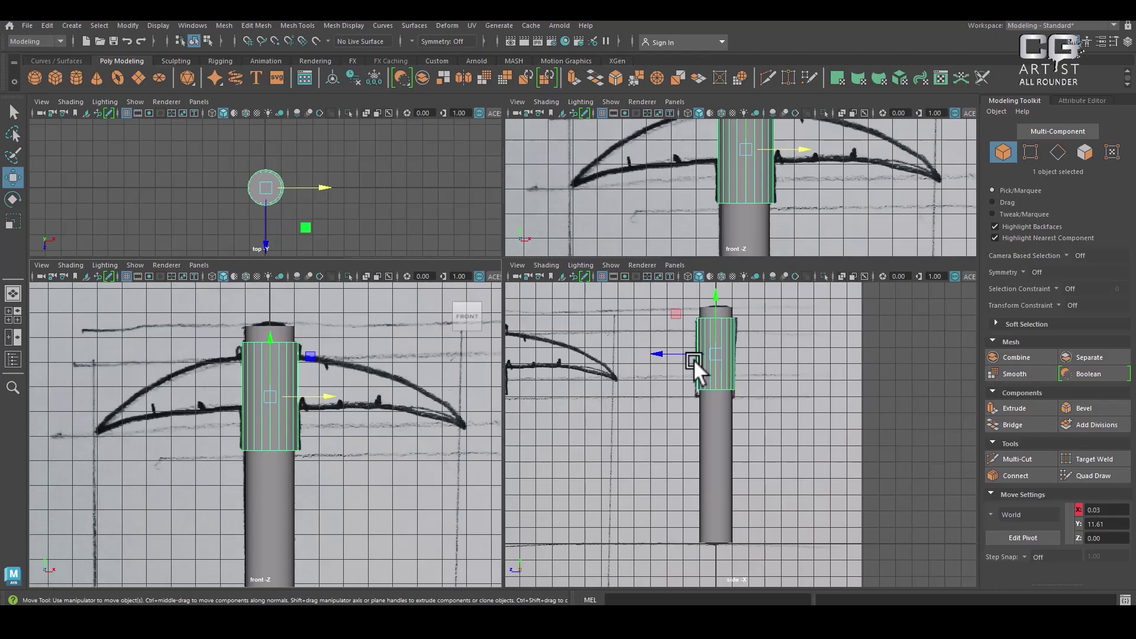
{"action": "right_click_drag", "start_coordinate": [755, 175], "coordinate": [757, 203]}
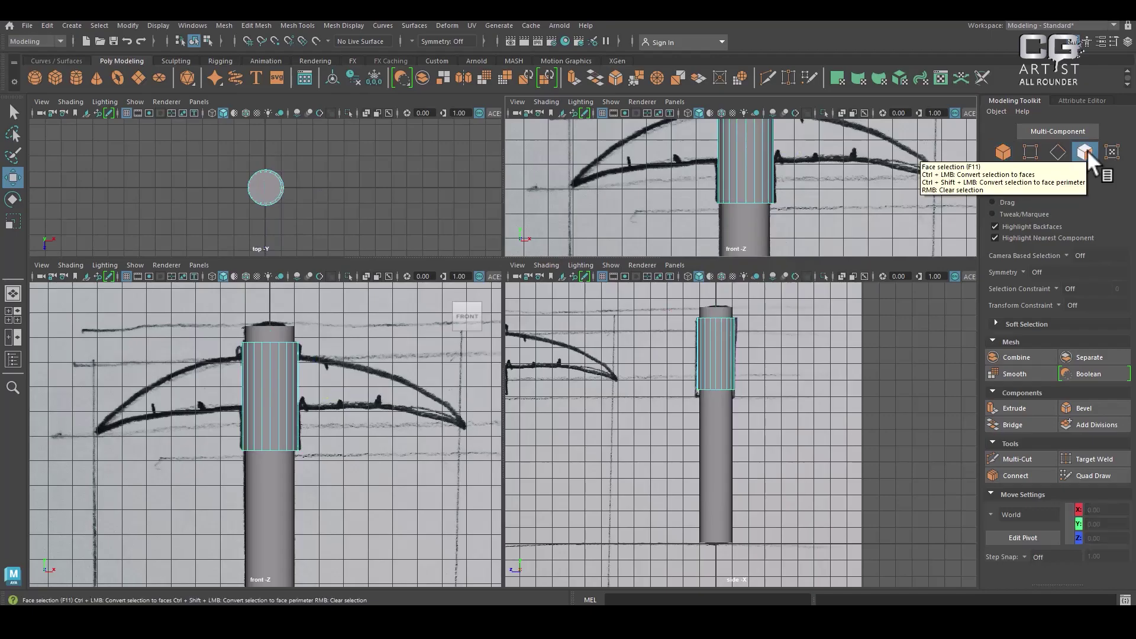
{"action": "scroll", "coordinate": [262, 492], "scroll_direction": "up", "scroll_amount": 5}
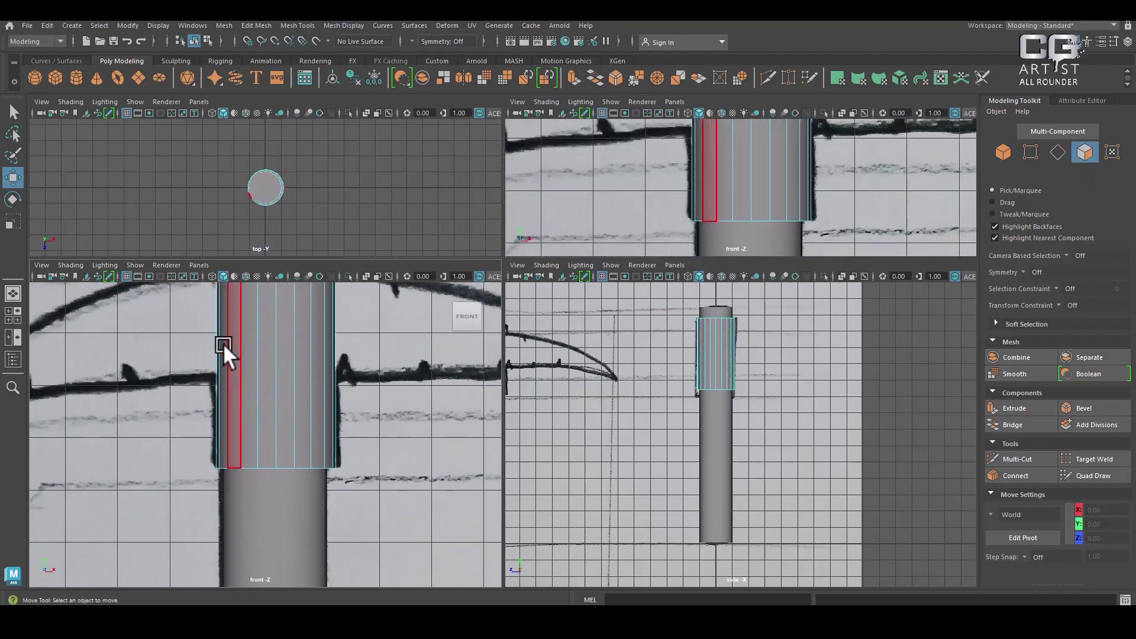
{"action": "left_click", "coordinate": [219, 357]}
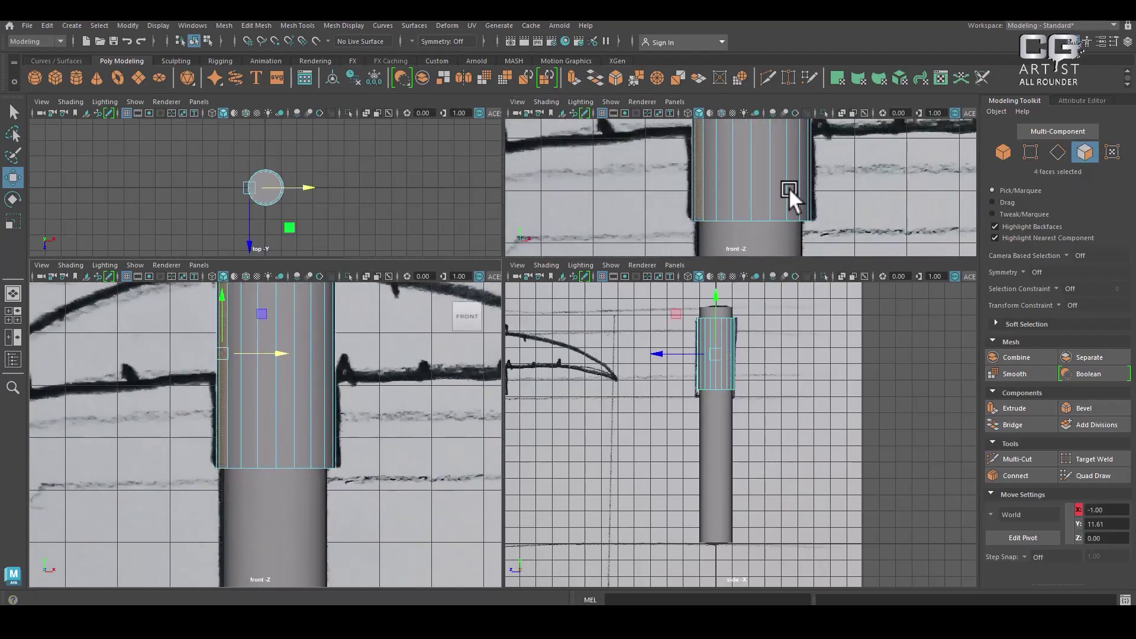
- Switch to the perspective view, open the floating Channel Box and hide the reference images on layer1
{"action": "scroll", "coordinate": [775, 198], "scroll_direction": "down", "scroll_amount": 3}
{"action": "key", "text": "space"}
{"action": "key", "text": "space"}
{"action": "left_click_drag", "start_coordinate": [768, 232], "coordinate": [765, 128]}
{"action": "left_click_drag", "start_coordinate": [791, 309], "coordinate": [580, 273], "text": "alt"}
{"action": "scroll", "coordinate": [608, 254], "scroll_direction": "up", "scroll_amount": 3}
{"action": "key", "text": "ctrl+shift+c"}
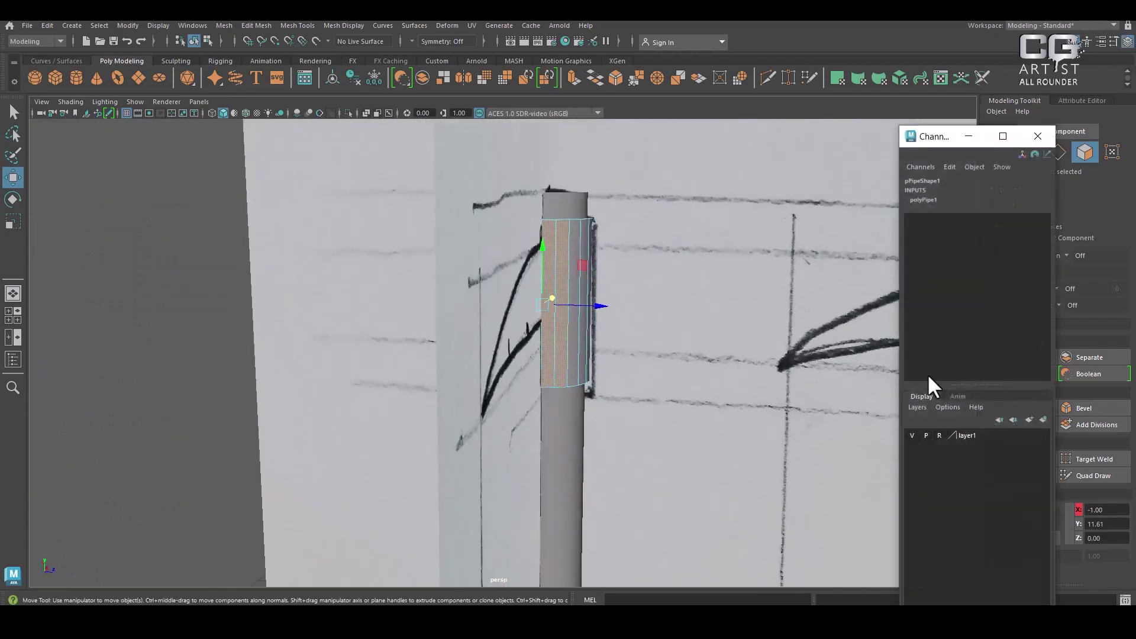
{"action": "left_click", "coordinate": [911, 436]}
{"action": "left_click_drag", "start_coordinate": [651, 414], "coordinate": [601, 372], "text": "alt"}
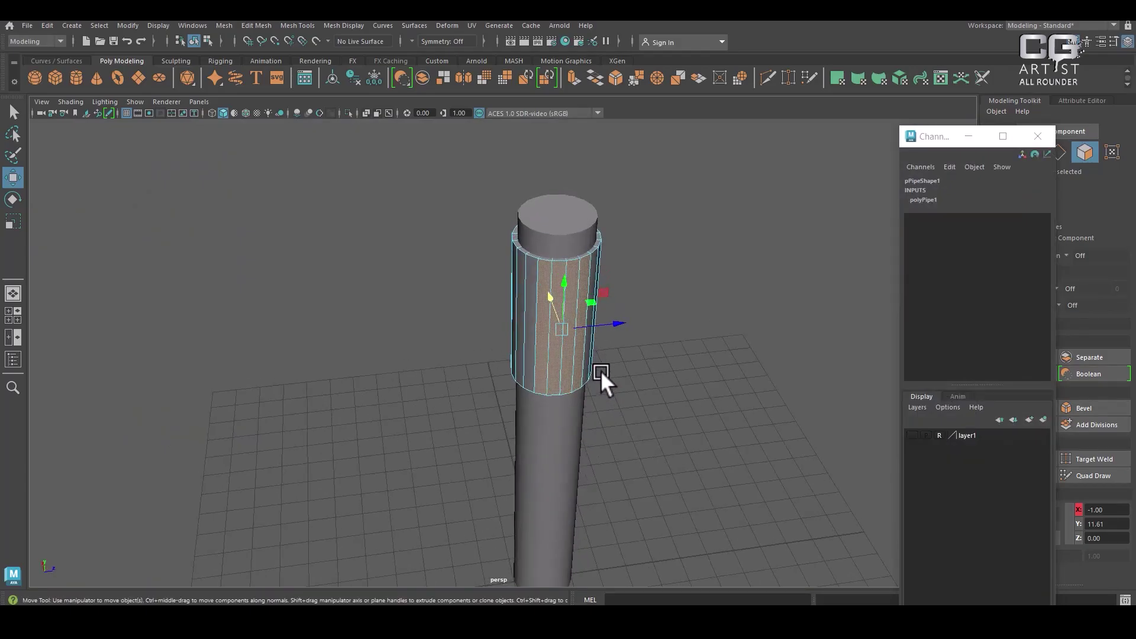
- Examine the selected pipe faces from several angles in wireframe and shaded display
{"action": "left_click_drag", "start_coordinate": [667, 347], "coordinate": [613, 290], "text": "alt"}
{"action": "key", "text": "4"}
{"action": "right_click_drag", "start_coordinate": [613, 290], "coordinate": [687, 405], "text": "alt"}
{"action": "left_click_drag", "start_coordinate": [686, 406], "coordinate": [588, 375], "text": "alt"}
{"action": "right_click_drag", "start_coordinate": [588, 375], "coordinate": [609, 400], "text": "alt"}
{"action": "middle_click_drag", "start_coordinate": [608, 400], "coordinate": [644, 377], "text": "alt"}
{"action": "mouse_move", "coordinate": [644, 378]}
{"action": "left_mouse_down", "text": "alt"}
{"action": "mouse_move", "coordinate": [683, 314]}
{"action": "mouse_move", "coordinate": [687, 323]}
{"action": "mouse_move", "coordinate": [813, 322]}
{"action": "mouse_move", "coordinate": [716, 307]}
{"action": "mouse_move", "coordinate": [725, 303]}
{"action": "mouse_move", "coordinate": [740, 358]}
{"action": "mouse_move", "coordinate": [740, 337]}
{"action": "mouse_move", "coordinate": [679, 324]}
{"action": "mouse_move", "coordinate": [686, 302]}
{"action": "mouse_move", "coordinate": [665, 303]}
{"action": "mouse_move", "coordinate": [653, 201]}
{"action": "mouse_move", "coordinate": [598, 307]}
{"action": "mouse_move", "coordinate": [645, 363]}
{"action": "left_mouse_up", "text": "alt"}
{"action": "key", "text": "5"}
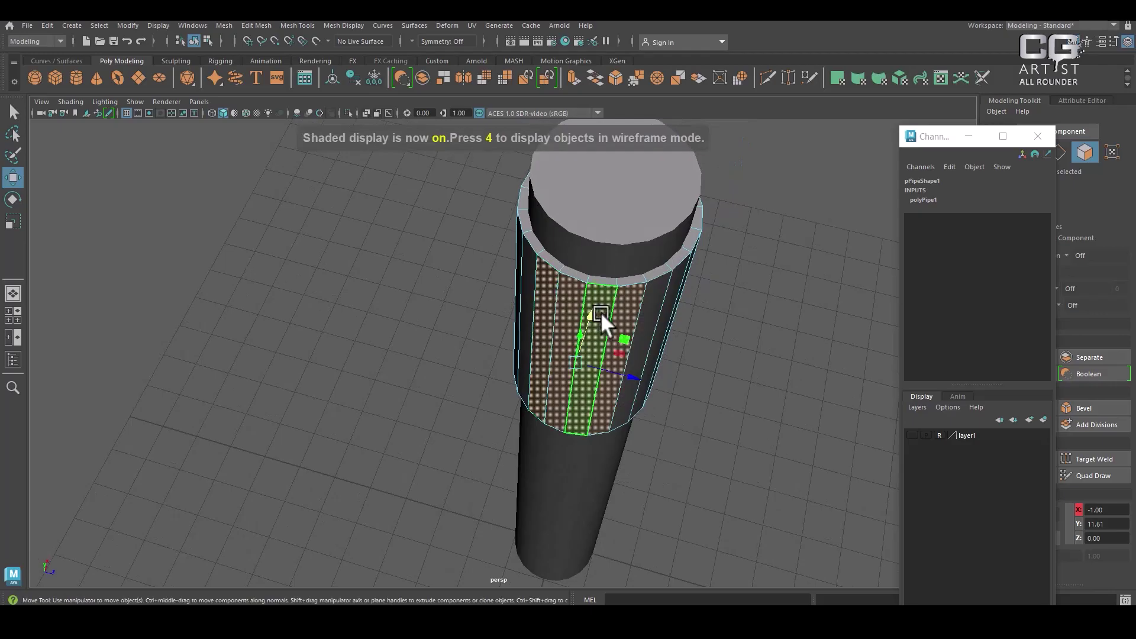
- Show the layer1 reference images again and maximize the front view around the pipe and blade sketch
{"action": "key", "text": "space"}
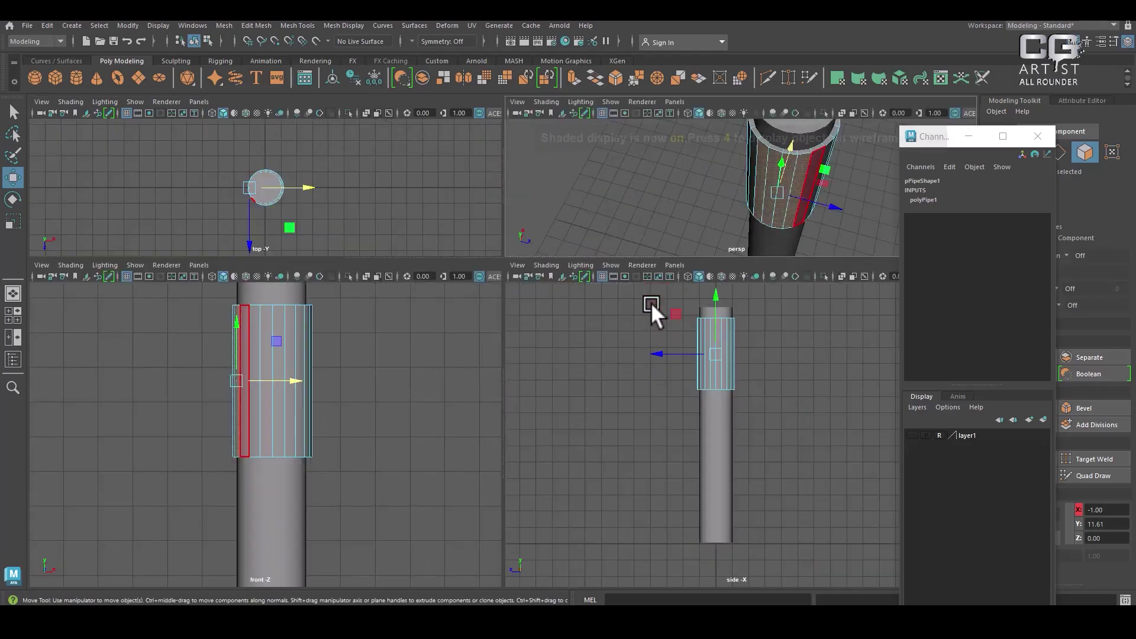
{"action": "left_click", "coordinate": [437, 404]}
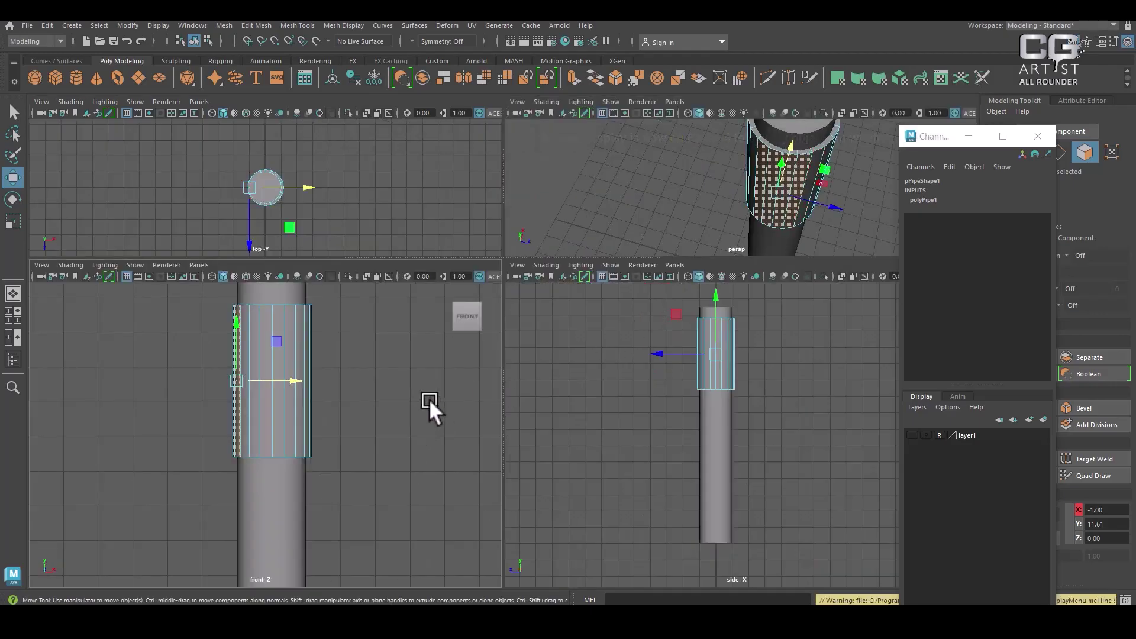
{"action": "left_click", "coordinate": [917, 435]}
{"action": "scroll", "coordinate": [376, 390], "scroll_direction": "down", "scroll_amount": 3}
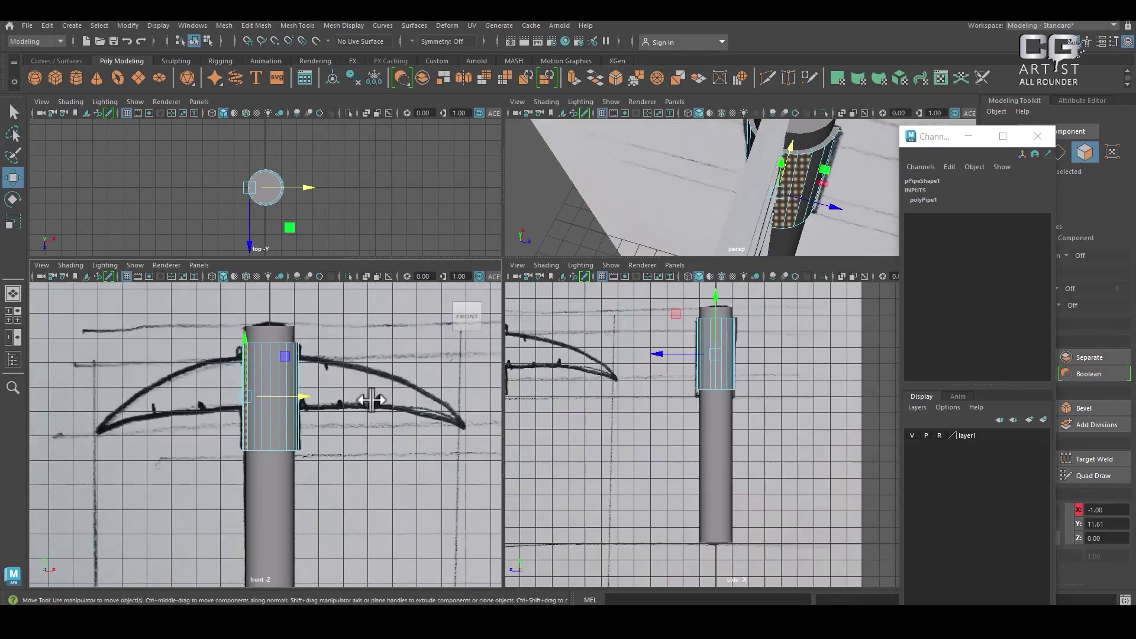
{"action": "scroll", "coordinate": [389, 455], "scroll_direction": "up", "scroll_amount": 2}
{"action": "key", "text": "space"}
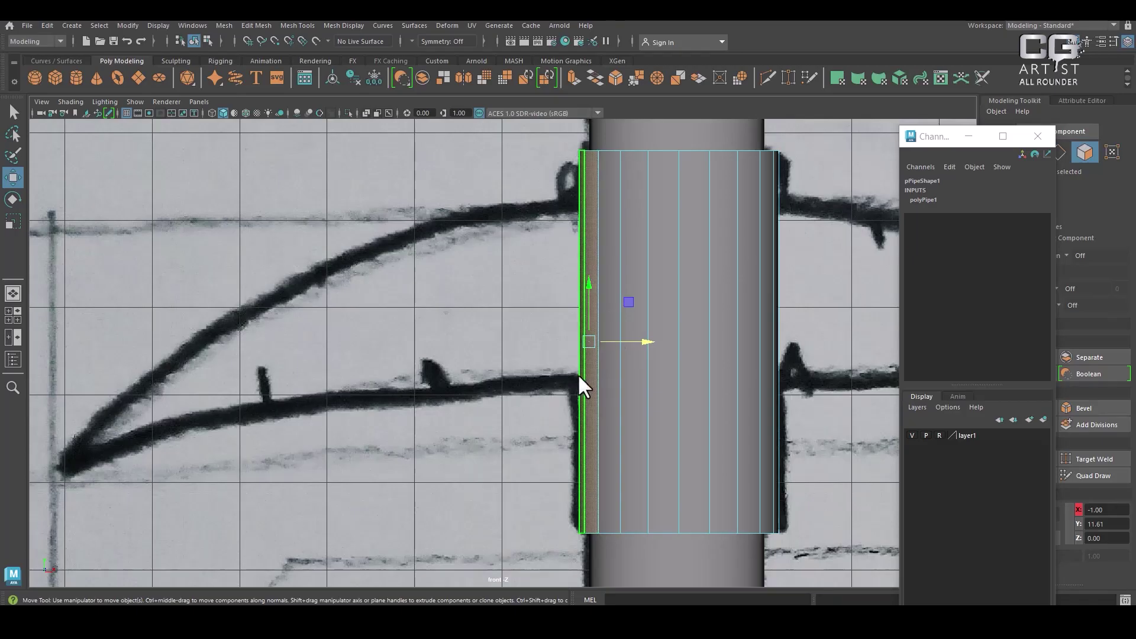
- Insert two edge loops around the pipe, aligned with the upper and lower lines where the sketched blade meets it
{"action": "key", "text": "F8"}
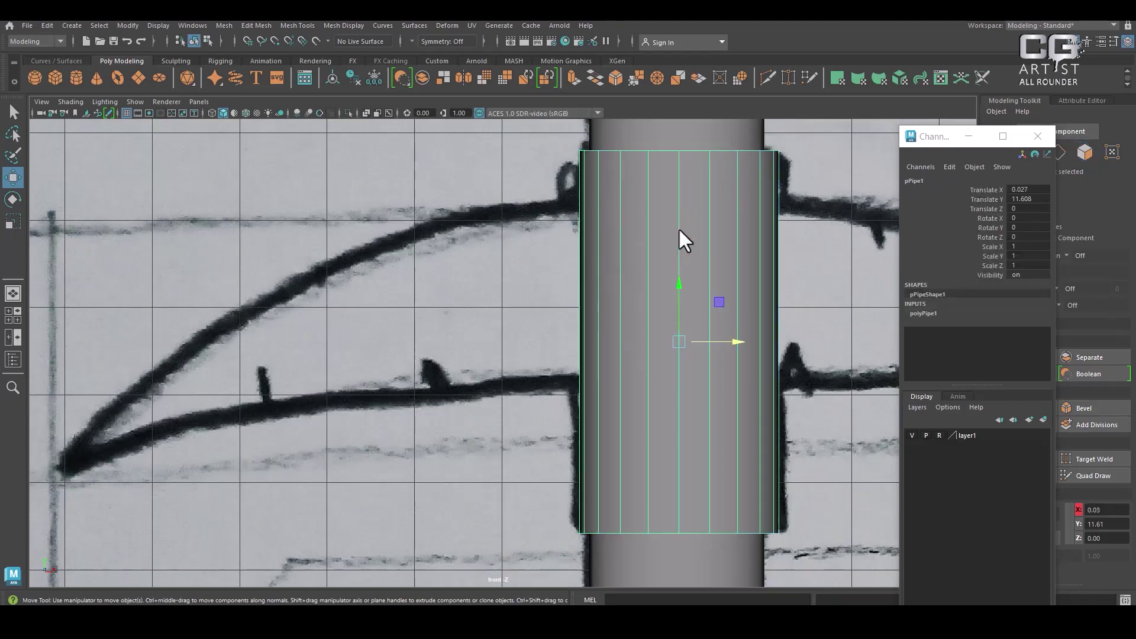
{"action": "right_click_drag", "start_coordinate": [718, 202], "coordinate": [633, 220], "text": "shift"}
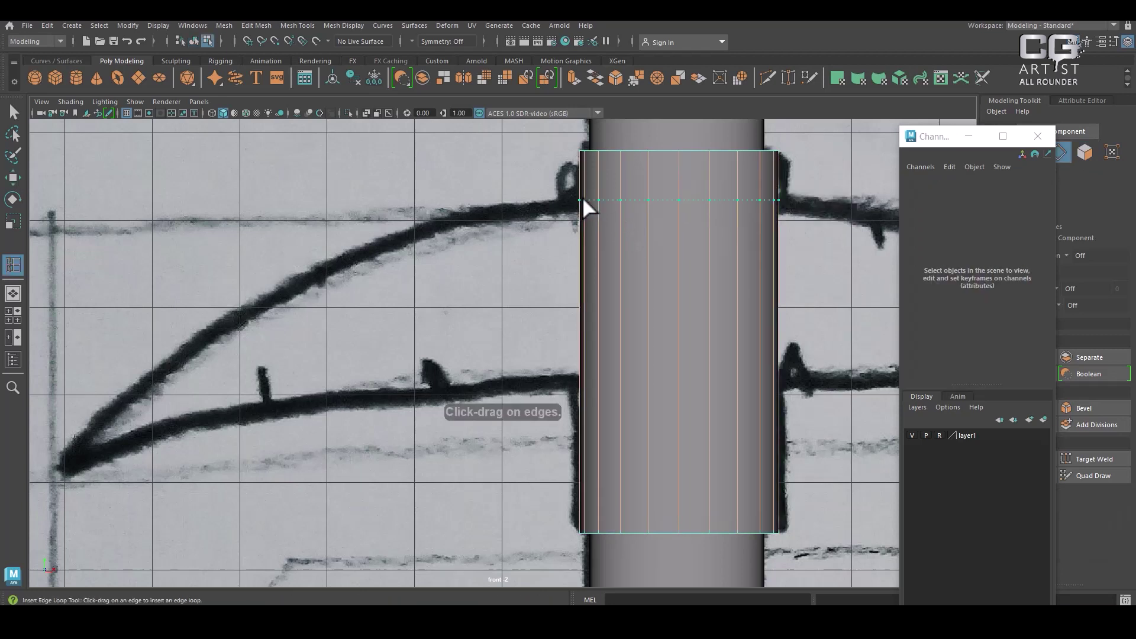
{"action": "left_click", "coordinate": [581, 195]}
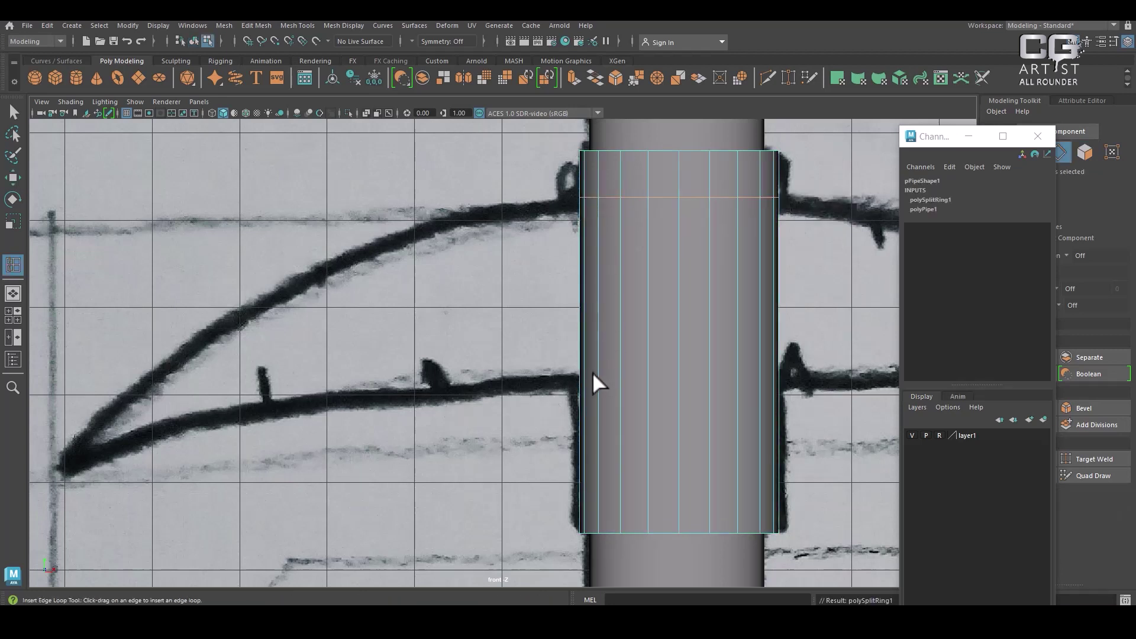
{"action": "left_click_drag", "start_coordinate": [584, 377], "coordinate": [583, 377]}
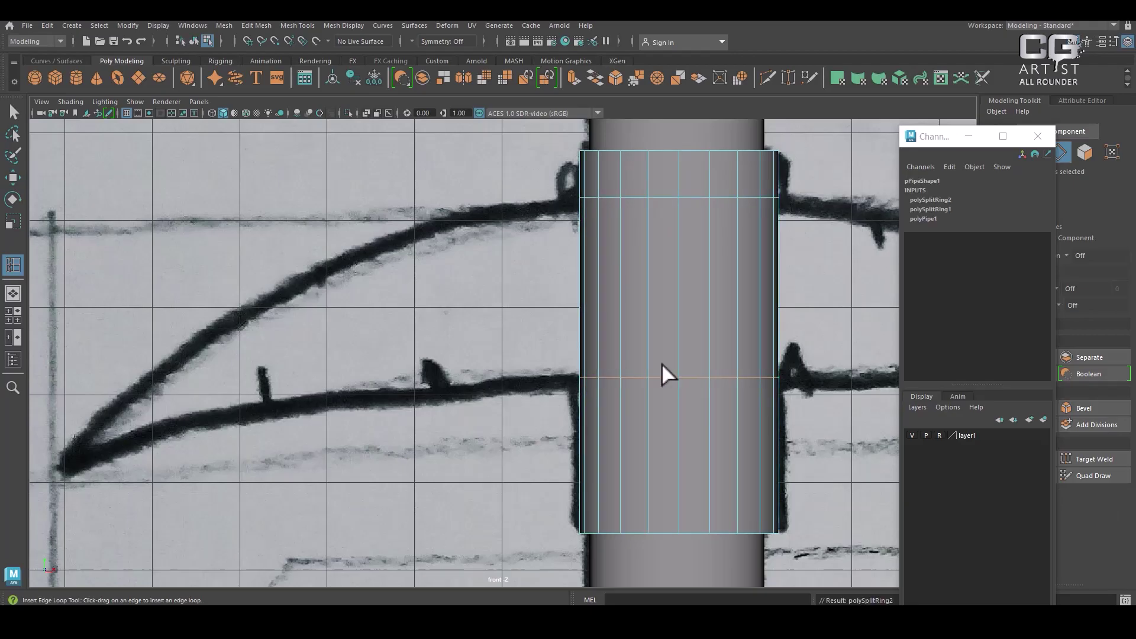
- Select the four pipe faces on the negative X side between the two new edge loops
{"action": "key", "text": "w"}
{"action": "key", "text": "space"}
{"action": "left_click_drag", "start_coordinate": [677, 348], "coordinate": [683, 179]}
{"action": "left_click_drag", "start_coordinate": [719, 255], "coordinate": [595, 260], "text": "alt"}
{"action": "key", "text": "space"}
{"action": "right_click_drag", "start_coordinate": [595, 260], "coordinate": [595, 211]}
{"action": "left_click_drag", "start_coordinate": [569, 261], "coordinate": [589, 297]}
- Check the face selection in perspective with layer1 temporarily hidden, and return to the front view with the references shown
{"action": "key", "text": "space"}
{"action": "left_click_drag", "start_coordinate": [665, 362], "coordinate": [676, 243]}
{"action": "left_click_drag", "start_coordinate": [675, 243], "coordinate": [747, 279], "text": "alt"}
{"action": "left_click", "coordinate": [912, 435]}
{"action": "mouse_move", "coordinate": [705, 355]}
{"action": "left_mouse_down", "text": "alt"}
{"action": "mouse_move", "coordinate": [679, 287]}
{"action": "mouse_move", "coordinate": [678, 299]}
{"action": "mouse_move", "coordinate": [636, 317]}
{"action": "mouse_move", "coordinate": [616, 310]}
{"action": "mouse_move", "coordinate": [721, 364]}
{"action": "left_mouse_up", "text": "alt"}
{"action": "key", "text": "space"}
{"action": "left_click", "coordinate": [913, 435]}
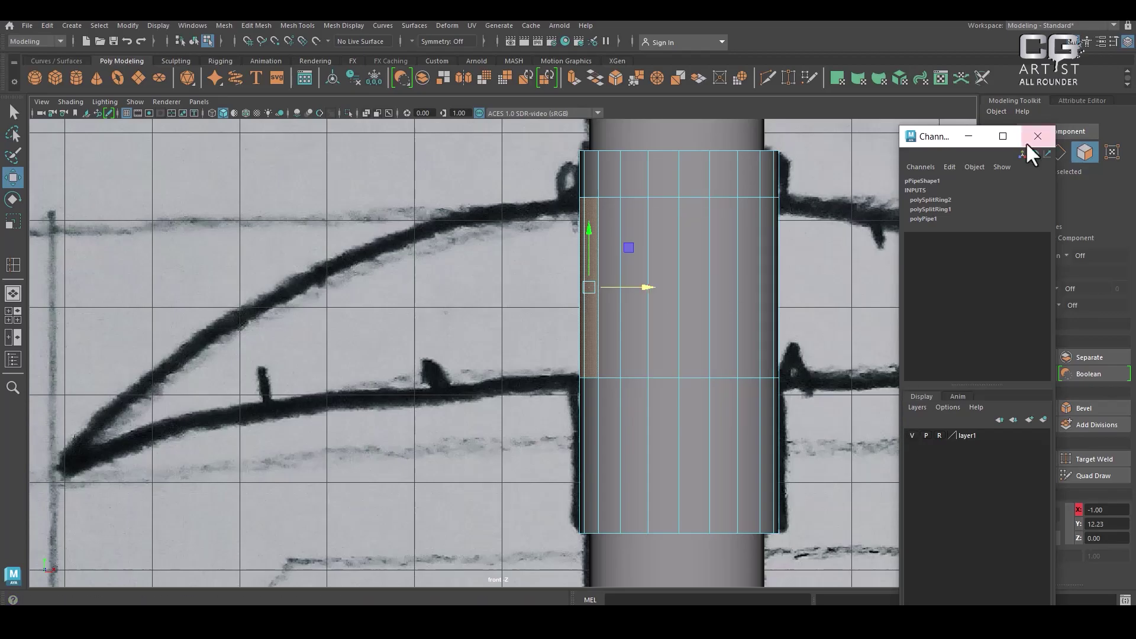
- Move the floating Channel Box clear of the Modeling Toolkit and start an Extrude on the selected faces
{"action": "left_click_drag", "start_coordinate": [942, 137], "coordinate": [875, 118]}
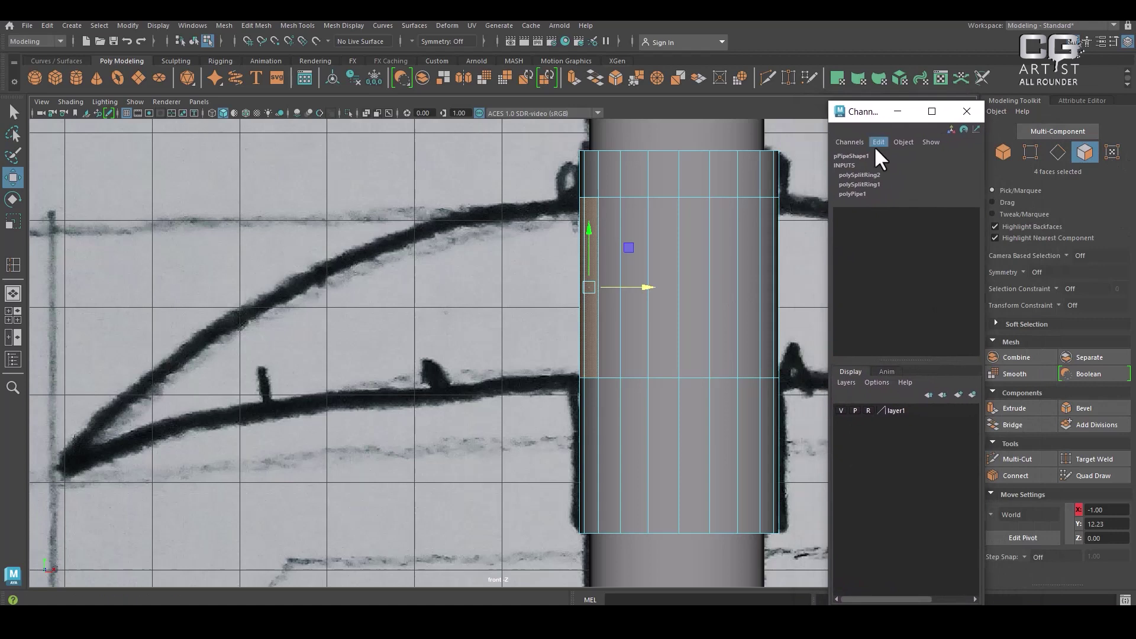
{"action": "scroll", "coordinate": [677, 338], "scroll_direction": "down", "scroll_amount": 1}
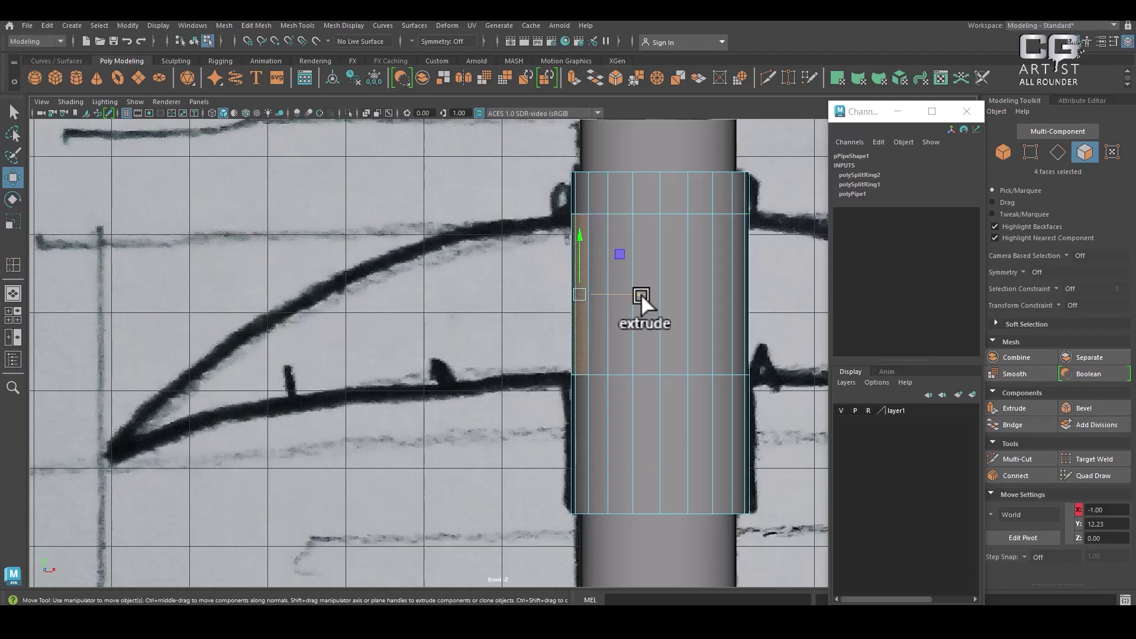
{"action": "left_click", "coordinate": [1018, 409]}
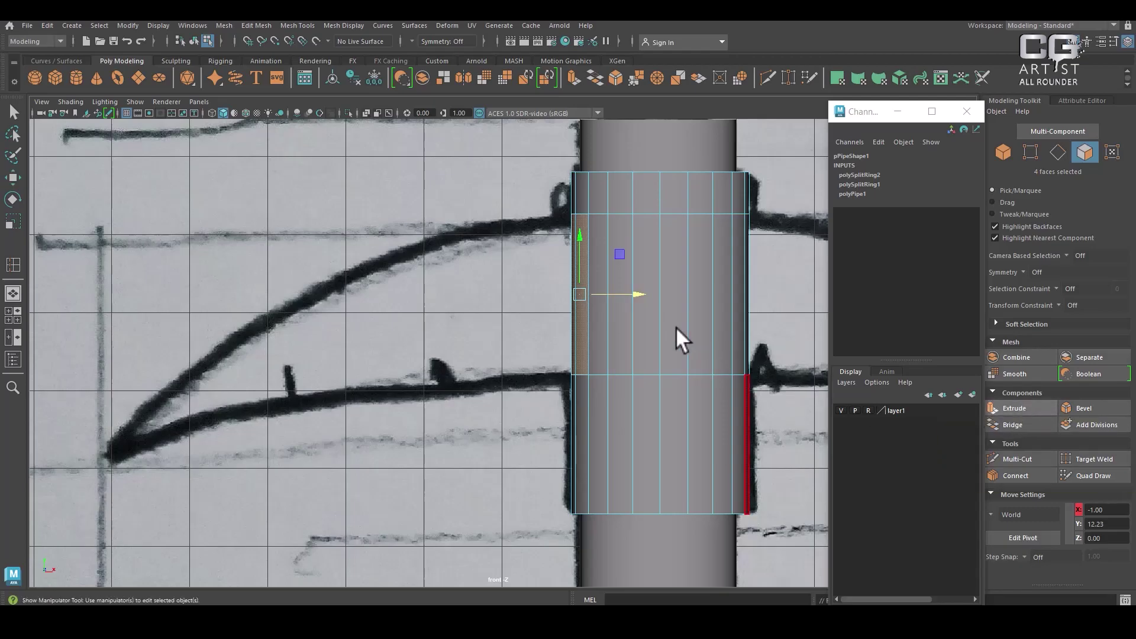
- Try pulling the extruded faces about 5.3 outward along their local Z axis and inspect the shape from above
{"action": "left_click_drag", "start_coordinate": [553, 294], "coordinate": [198, 376]}
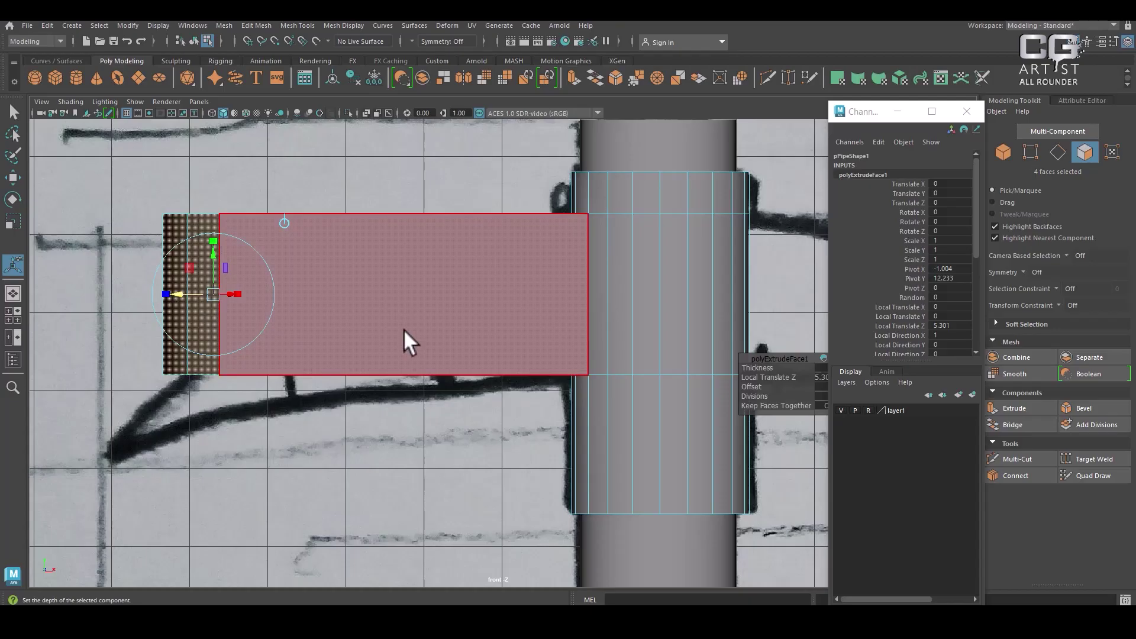
{"action": "key", "text": "space"}
{"action": "left_click_drag", "start_coordinate": [472, 338], "coordinate": [268, 332]}
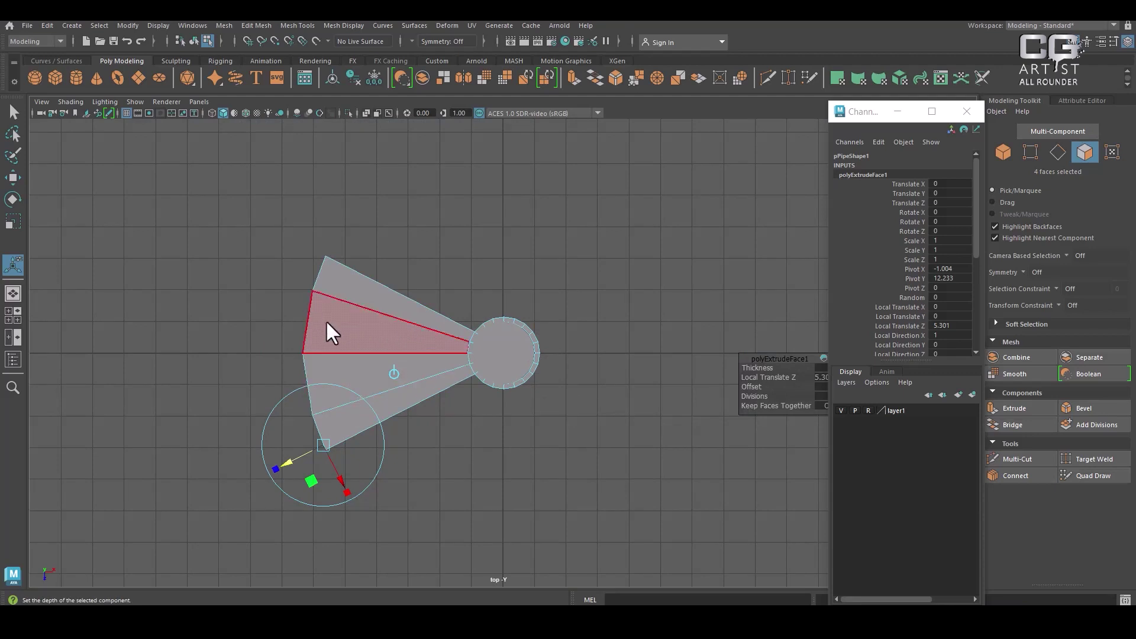
{"action": "key", "text": "ctrl+z"}
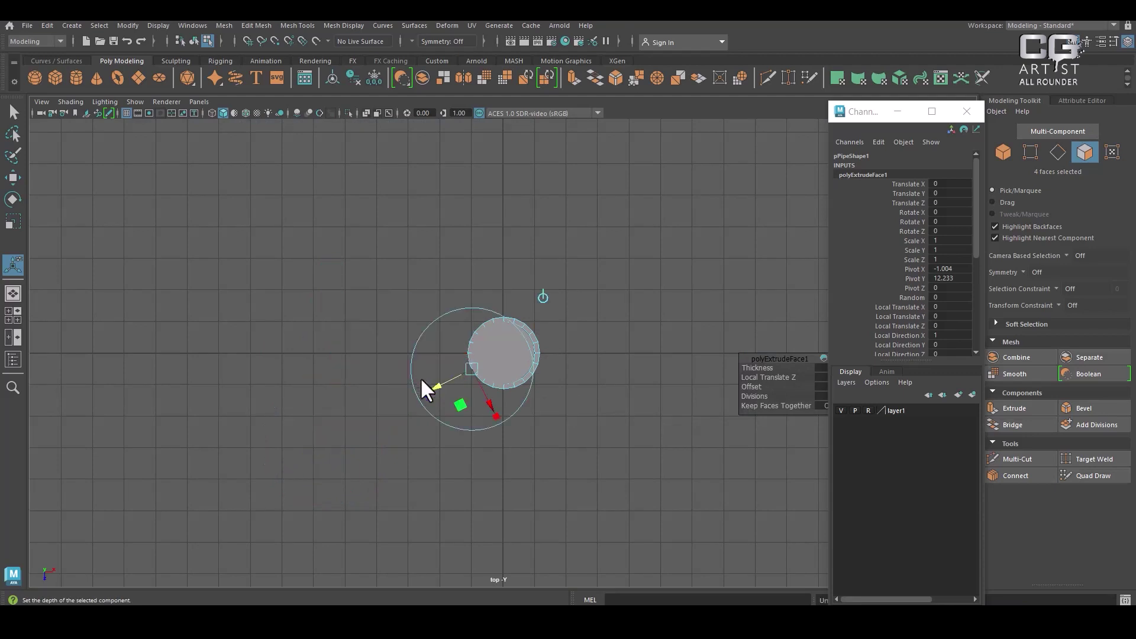
- Switch the extrude manipulator to world axes, pull the faces straight out to about -4.4 in X, and view the arm in perspective
{"action": "left_click", "coordinate": [543, 297]}
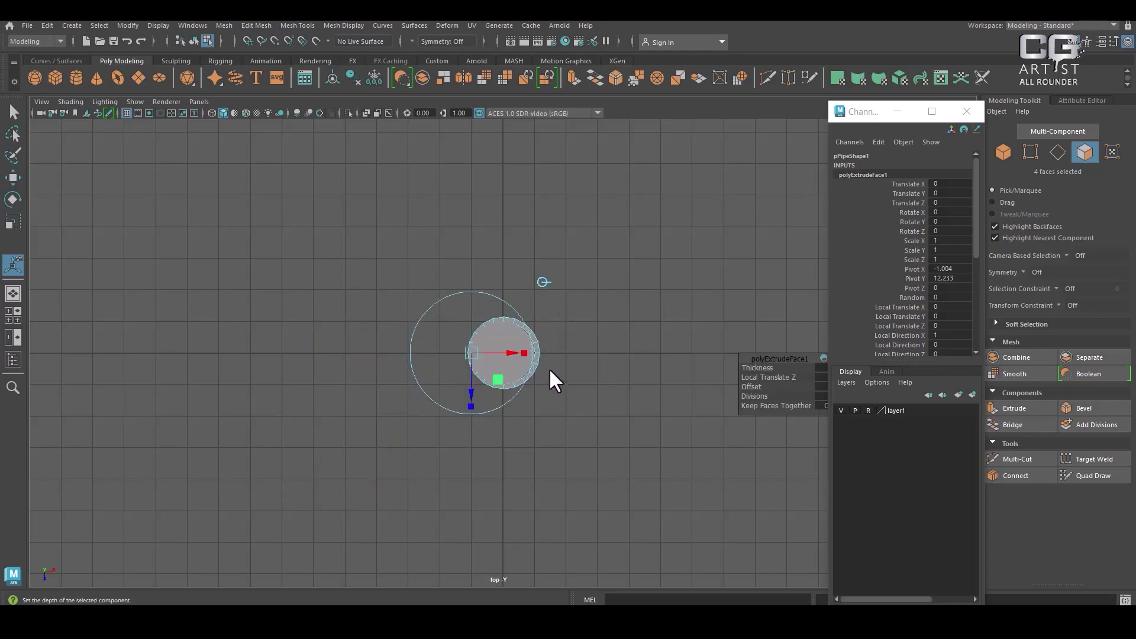
{"action": "left_click_drag", "start_coordinate": [516, 352], "coordinate": [373, 357]}
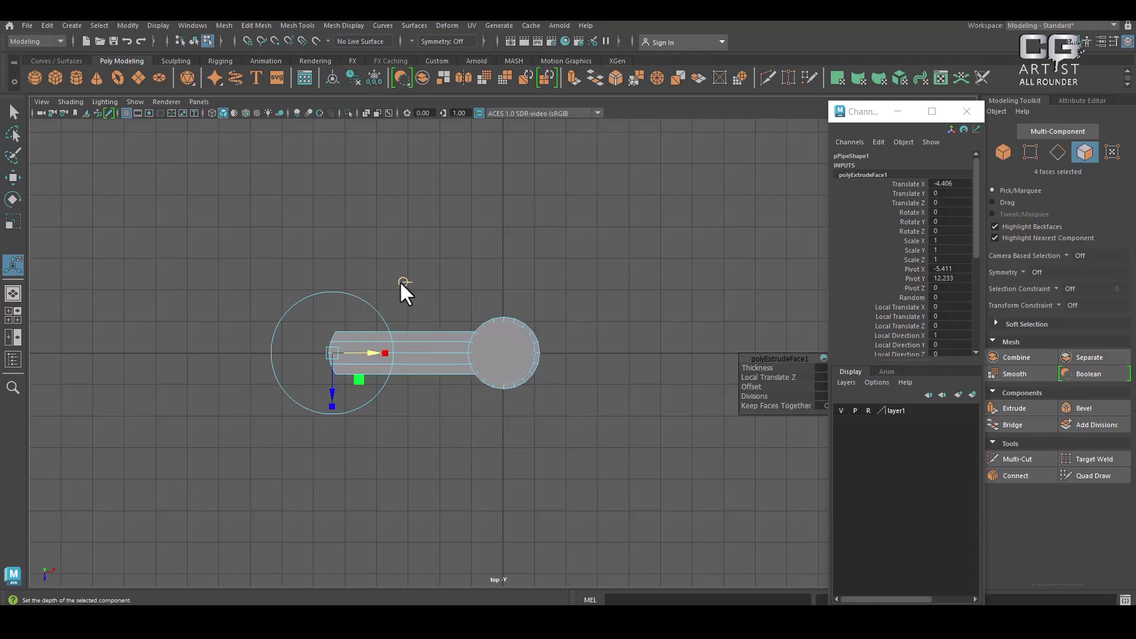
{"action": "right_click_drag", "start_coordinate": [594, 392], "coordinate": [594, 393], "text": "alt"}
{"action": "key", "text": "space"}
{"action": "mouse_move", "coordinate": [594, 394]}
{"action": "left_mouse_down"}
{"action": "mouse_move", "coordinate": [610, 291]}
{"action": "mouse_move", "coordinate": [517, 279]}
{"action": "mouse_move", "coordinate": [555, 378]}
{"action": "left_mouse_up"}
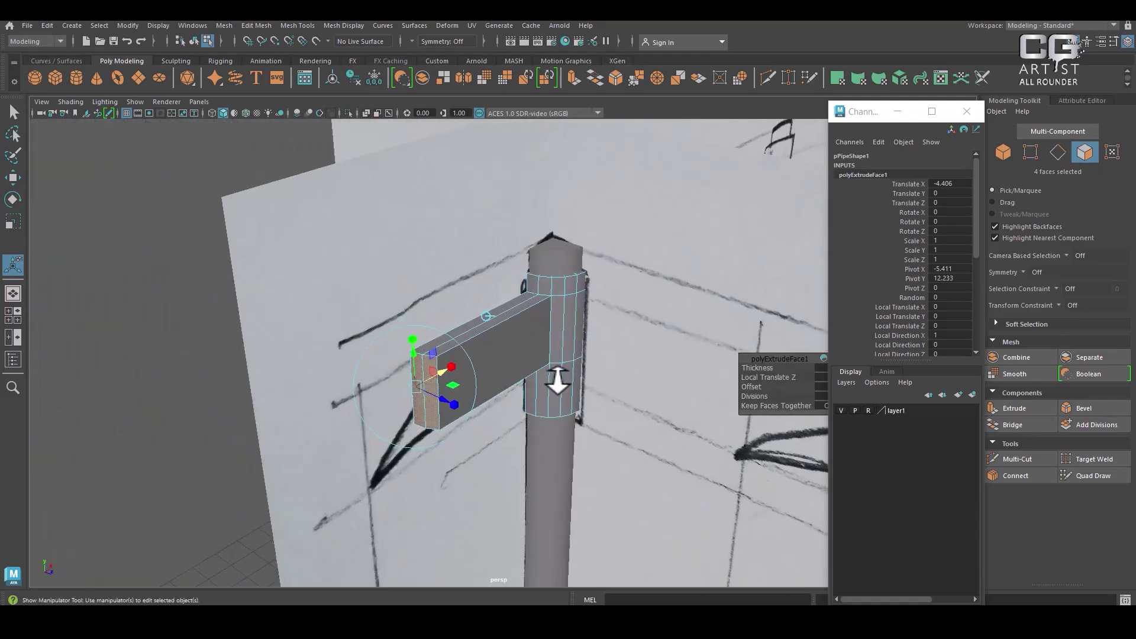
- Hide everything except the pipe and place a duplicate of it at about 8.85 in X
{"action": "key", "text": "w"}
{"action": "key", "text": "F8"}
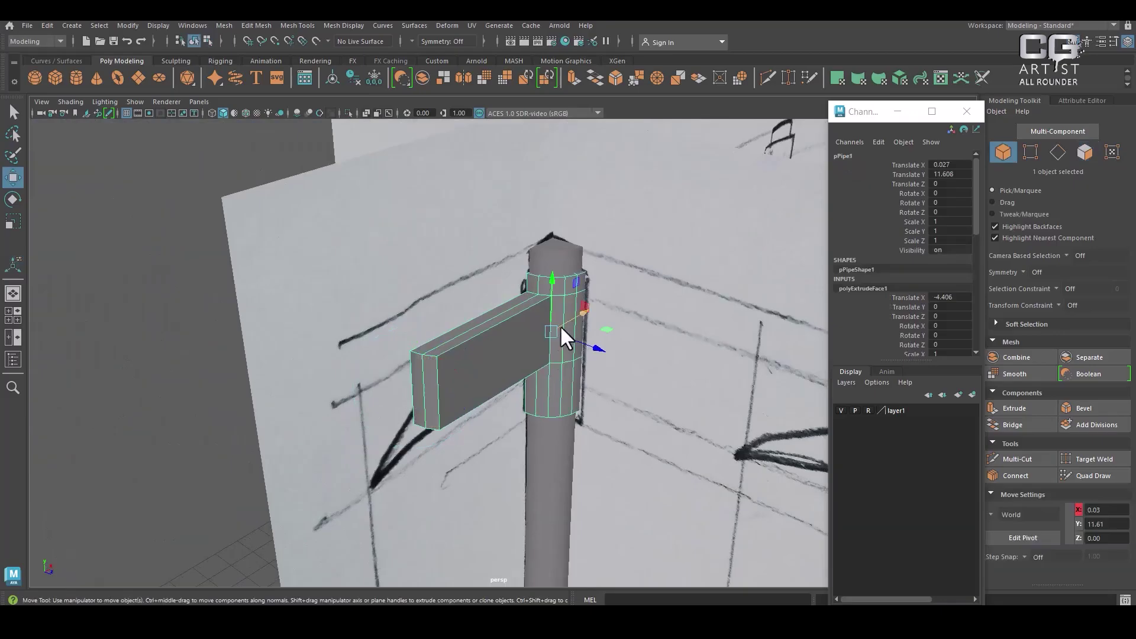
{"action": "key", "text": "alt+h"}
{"action": "left_click_drag", "start_coordinate": [662, 373], "coordinate": [895, 417], "text": "alt"}
{"action": "key", "text": "ctrl+d"}
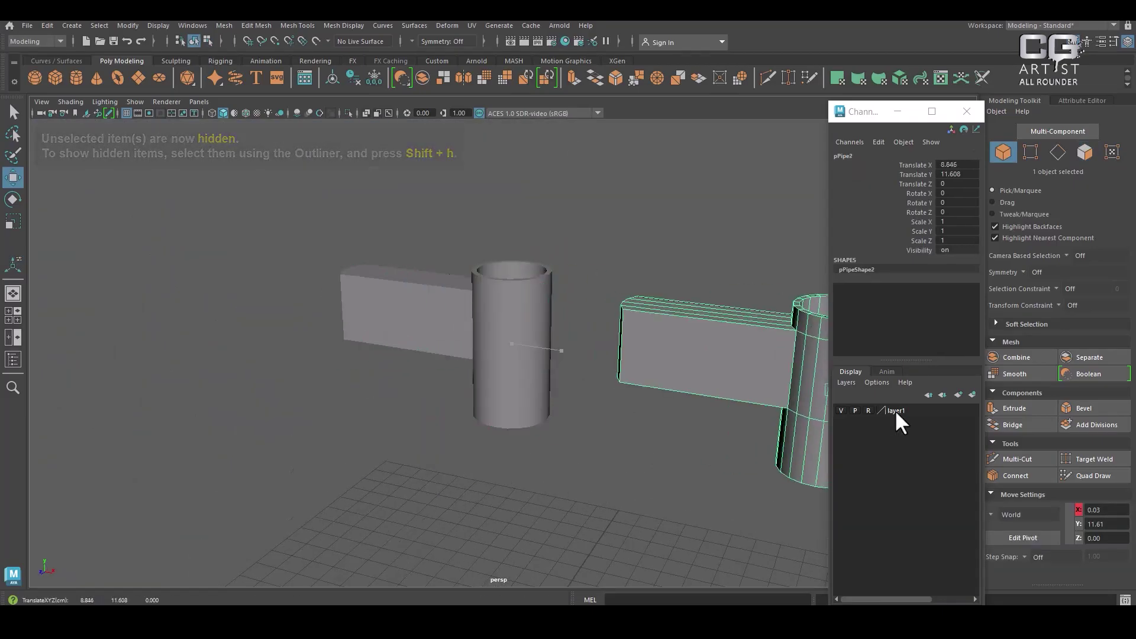
{"action": "middle_click_drag", "start_coordinate": [895, 417], "coordinate": [536, 344], "text": "alt"}
{"action": "right_click_drag", "start_coordinate": [536, 343], "coordinate": [505, 239], "text": "alt"}
{"action": "middle_click_drag", "start_coordinate": [505, 239], "coordinate": [535, 367], "text": "alt"}
{"action": "left_click_drag", "start_coordinate": [534, 367], "coordinate": [641, 342], "text": "alt"}
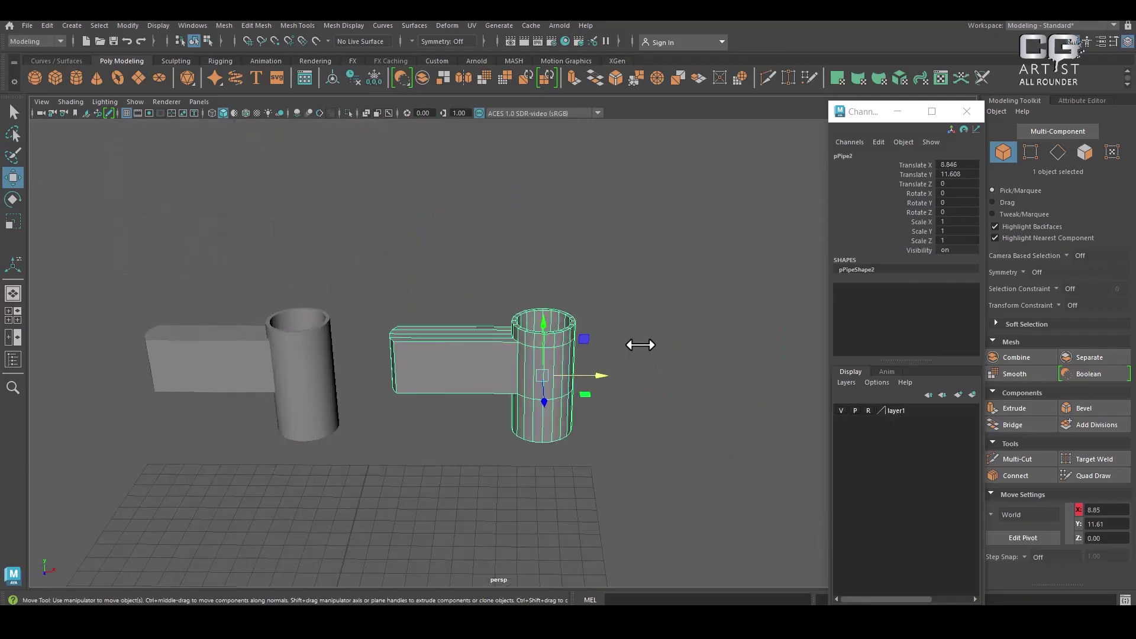
- Extrude five adjacent faces on the duplicate, away from its arm, by about 3.34 along their local Z axis
{"action": "right_click_drag", "start_coordinate": [641, 343], "coordinate": [717, 412], "text": "alt"}
{"action": "right_click_drag", "start_coordinate": [708, 282], "coordinate": [715, 314]}
{"action": "left_click_drag", "start_coordinate": [716, 313], "coordinate": [649, 424], "text": "alt"}
{"action": "left_click", "coordinate": [573, 398]}
{"action": "left_click_drag", "start_coordinate": [573, 398], "coordinate": [505, 395], "text": "alt"}
{"action": "left_click", "coordinate": [504, 396], "text": "shift"}
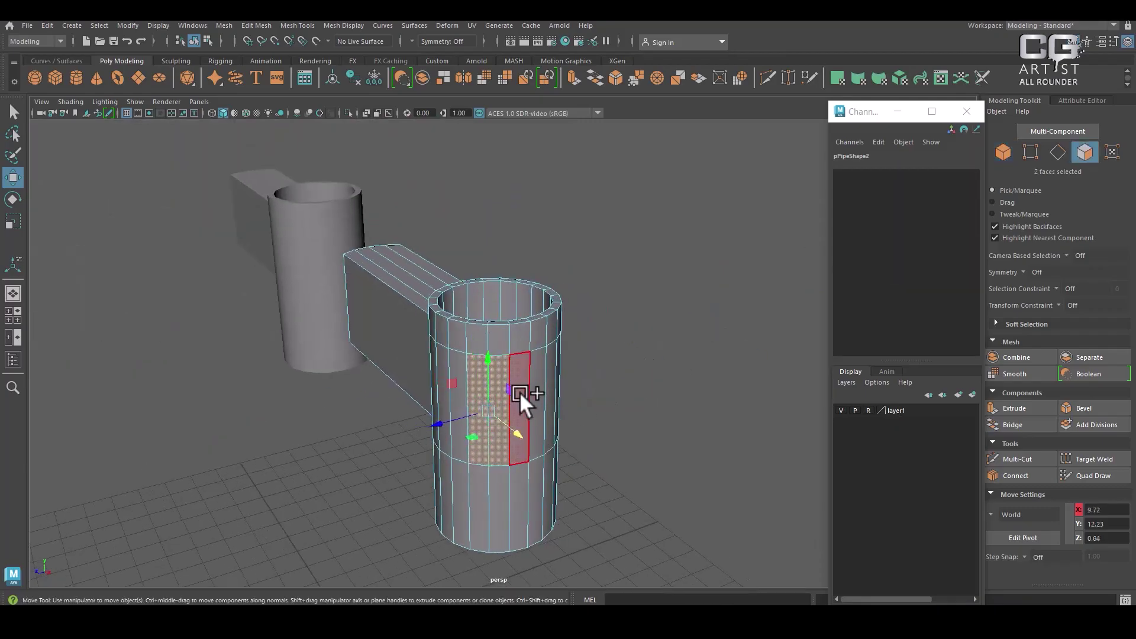
{"action": "left_click", "coordinate": [521, 391], "text": "shift"}
{"action": "left_click", "coordinate": [532, 391], "text": "shift"}
{"action": "left_click", "coordinate": [550, 393], "text": "shift"}
{"action": "left_click_drag", "start_coordinate": [569, 393], "coordinate": [563, 288], "text": "alt"}
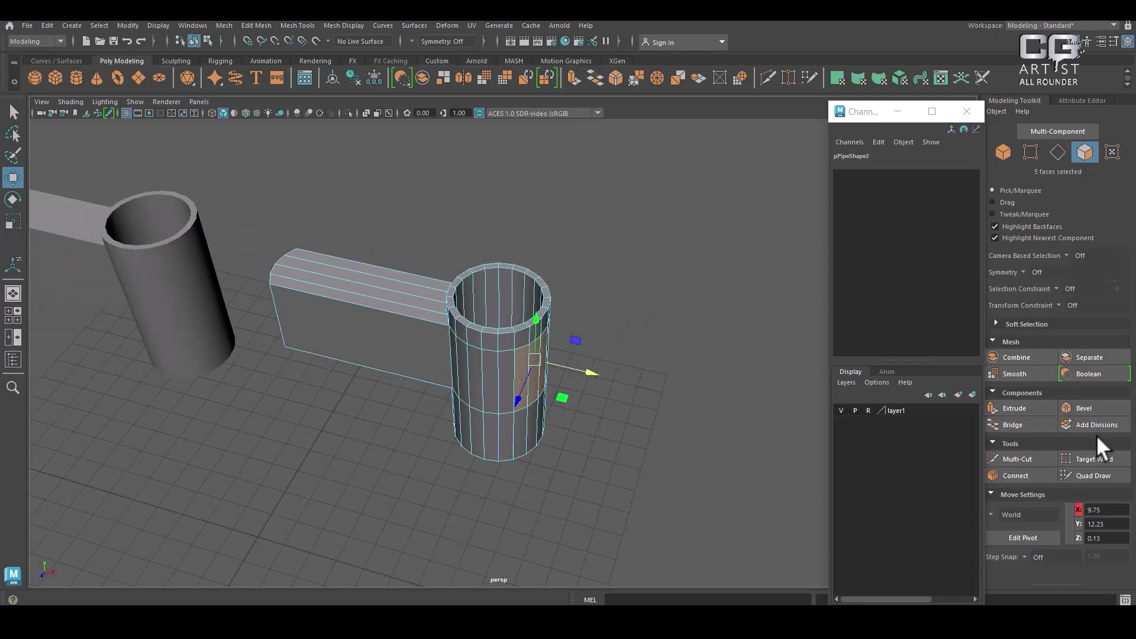
{"action": "left_click", "coordinate": [1034, 407]}
{"action": "left_click_drag", "start_coordinate": [540, 413], "coordinate": [641, 523]}
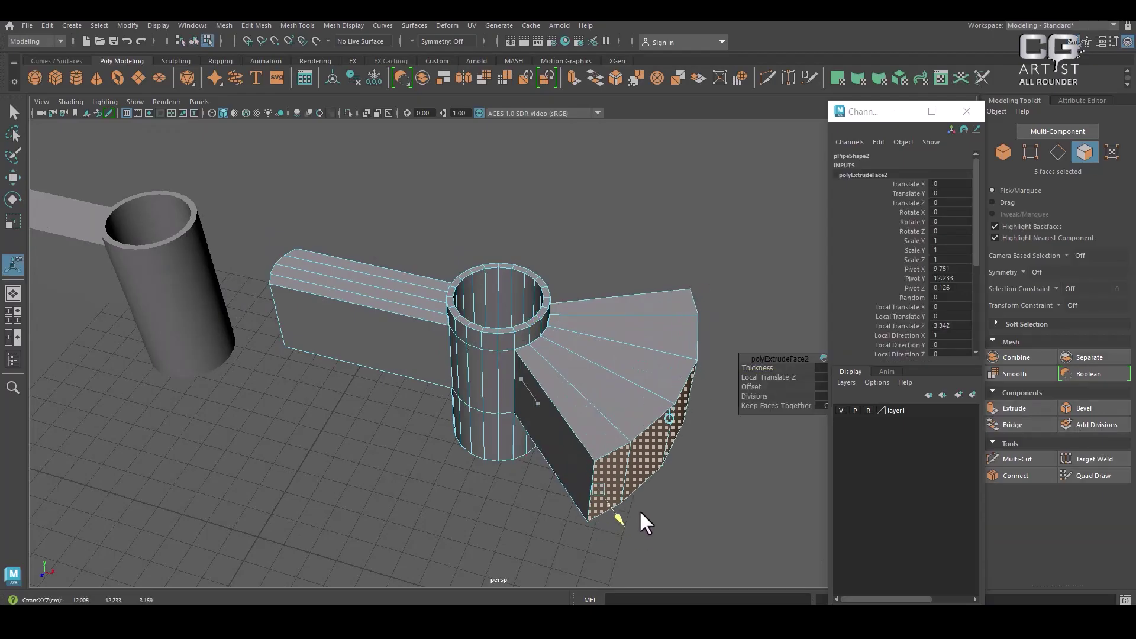
- Extrude three adjacent faces on the duplicate's lower section by about 4.07 along the world Z axis
{"action": "left_click", "coordinate": [488, 444]}
{"action": "left_click", "coordinate": [474, 438], "text": "shift"}
{"action": "left_click", "coordinate": [465, 432], "text": "shift"}
{"action": "left_click", "coordinate": [1019, 409]}
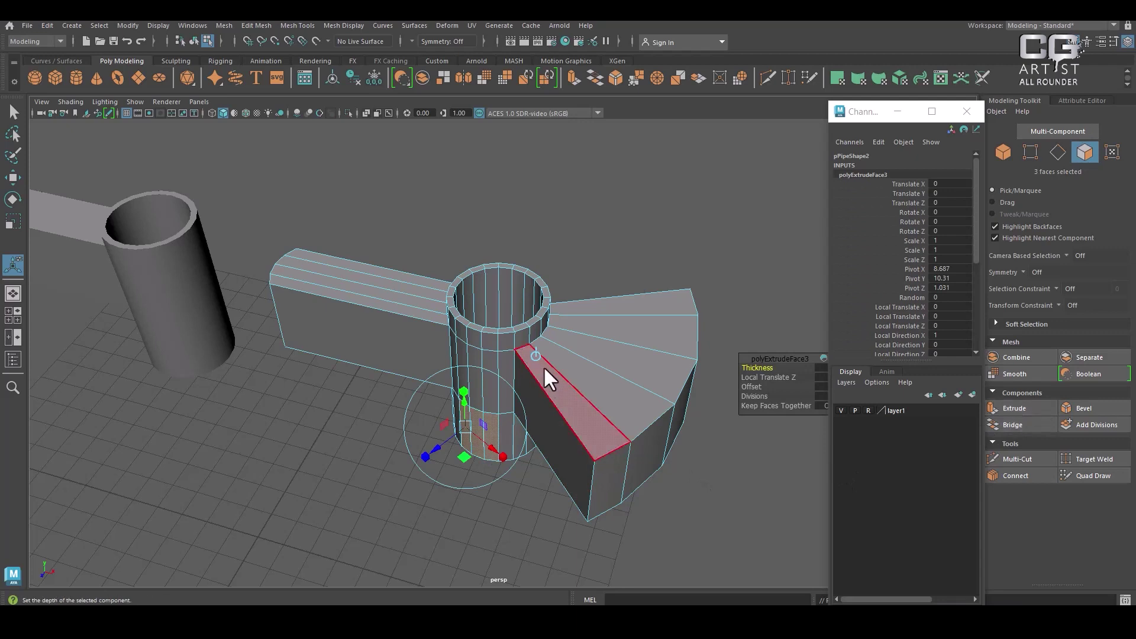
{"action": "left_click_drag", "start_coordinate": [472, 464], "coordinate": [417, 600]}
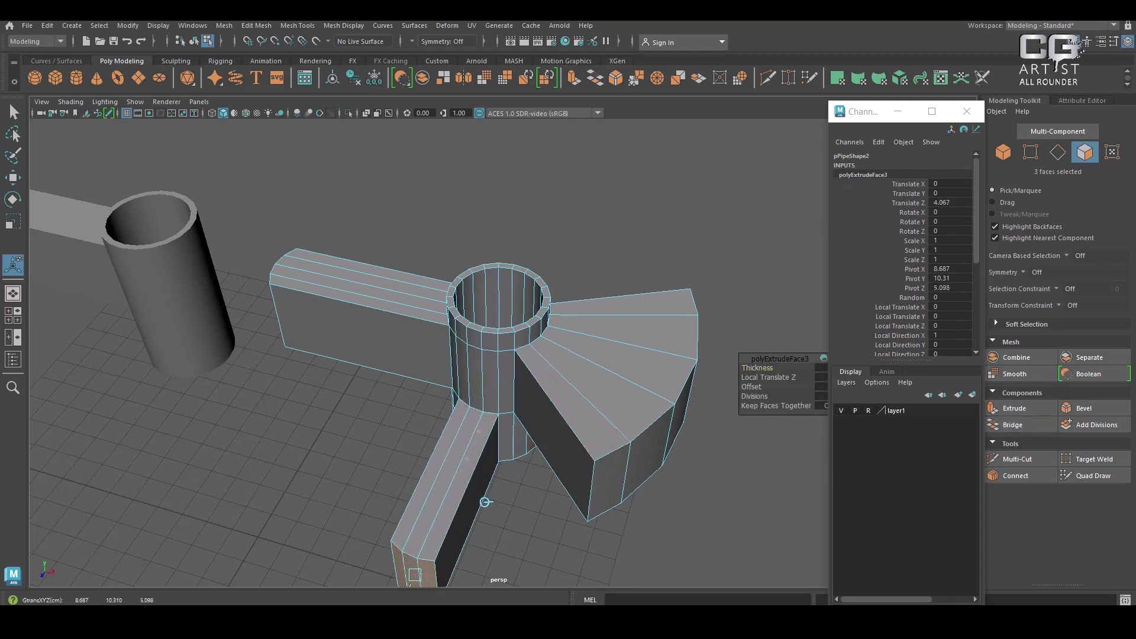
- Compare the local and world extrusions from several angles and delete the duplicate pipe
{"action": "left_click_drag", "start_coordinate": [485, 502], "coordinate": [570, 325], "text": "alt"}
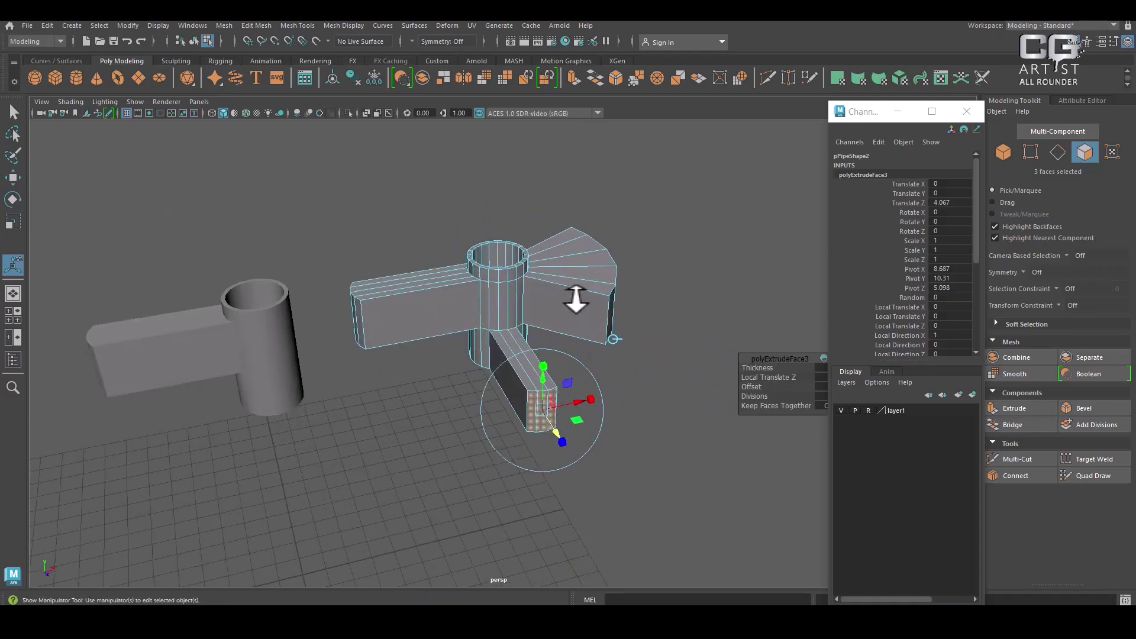
{"action": "left_click_drag", "start_coordinate": [609, 359], "coordinate": [481, 411], "text": "alt"}
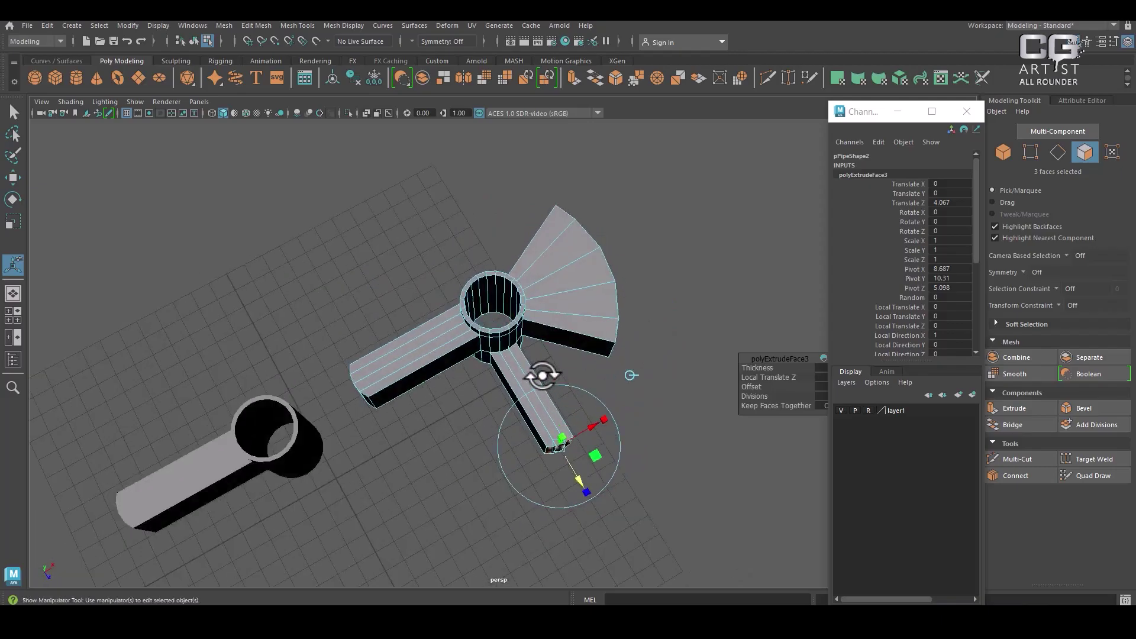
{"action": "right_click_drag", "start_coordinate": [544, 330], "coordinate": [680, 236]}
{"action": "left_click", "coordinate": [592, 296]}
{"action": "key", "text": "Delete"}
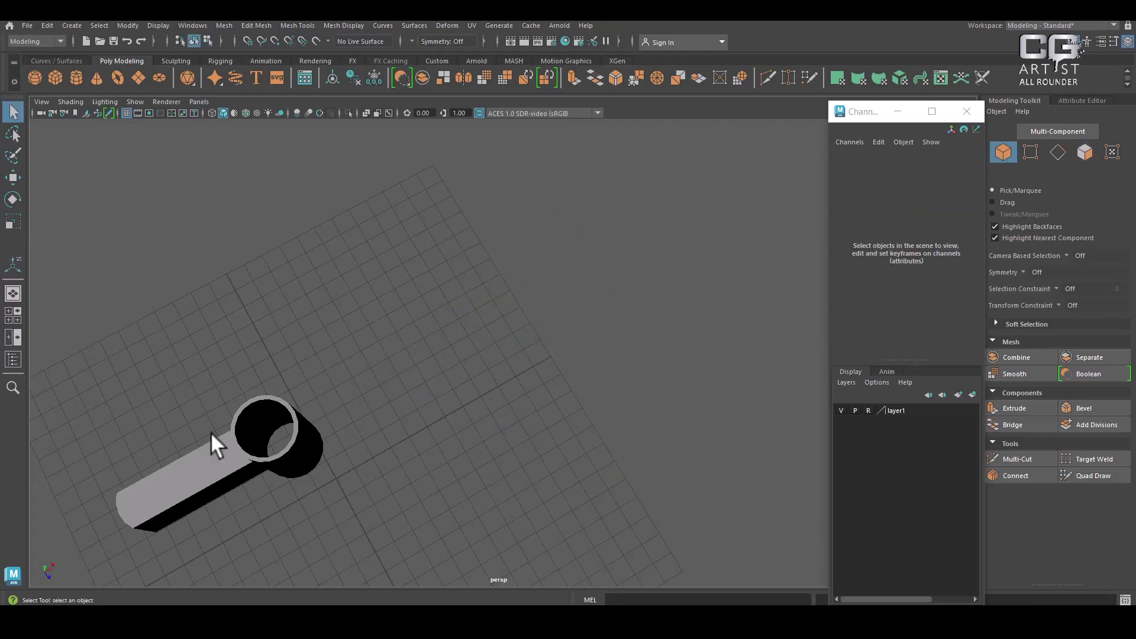
- Select the original pipe, unhide the handle and reference images, and maximize the front view on the extruded arm
{"action": "left_click", "coordinate": [279, 445]}
{"action": "key", "text": "space"}
{"action": "key", "text": "space"}
{"action": "left_click_drag", "start_coordinate": [335, 409], "coordinate": [346, 438]}
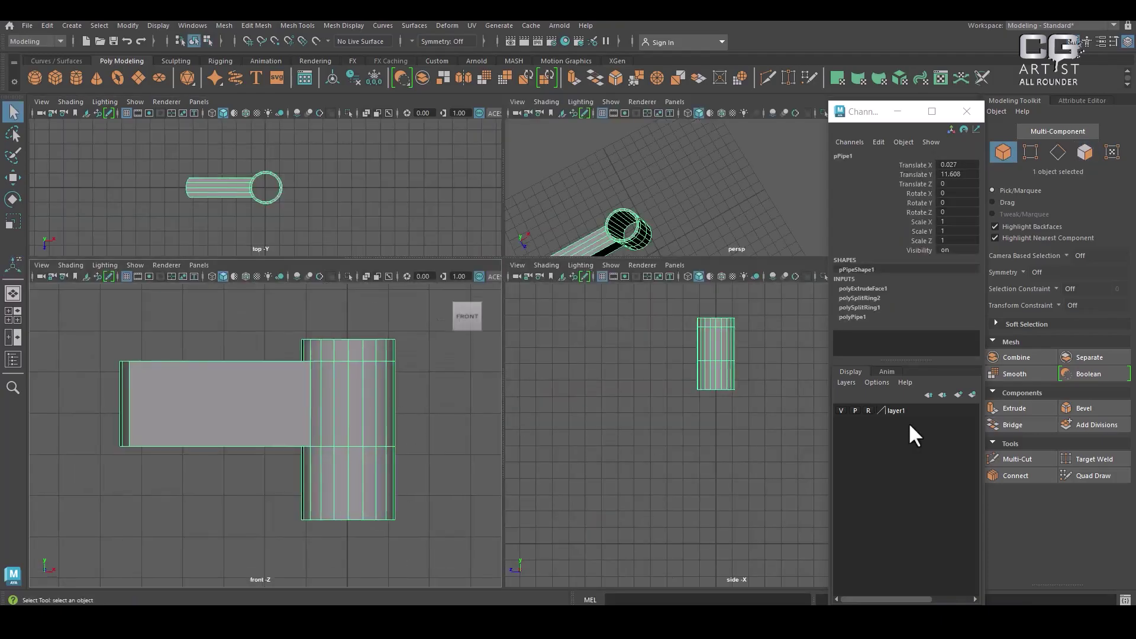
{"action": "key", "text": "ctrl+shift+h"}
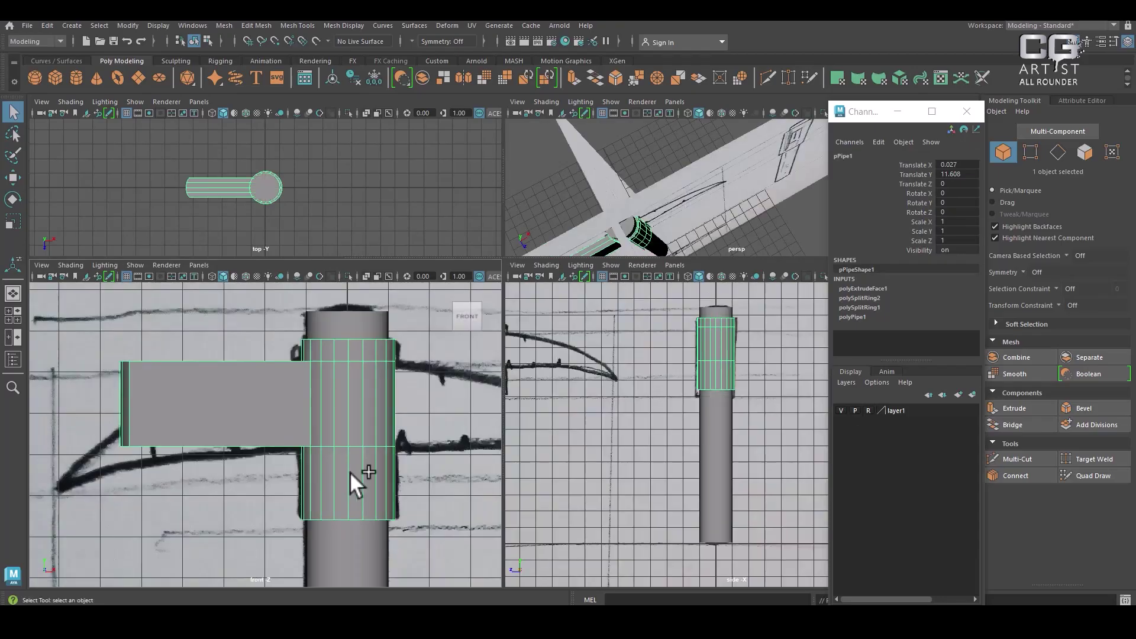
{"action": "middle_click_drag", "start_coordinate": [351, 474], "coordinate": [375, 485], "text": "alt"}
{"action": "key", "text": "space"}
{"action": "scroll", "coordinate": [523, 385], "scroll_direction": "down", "scroll_amount": 2}
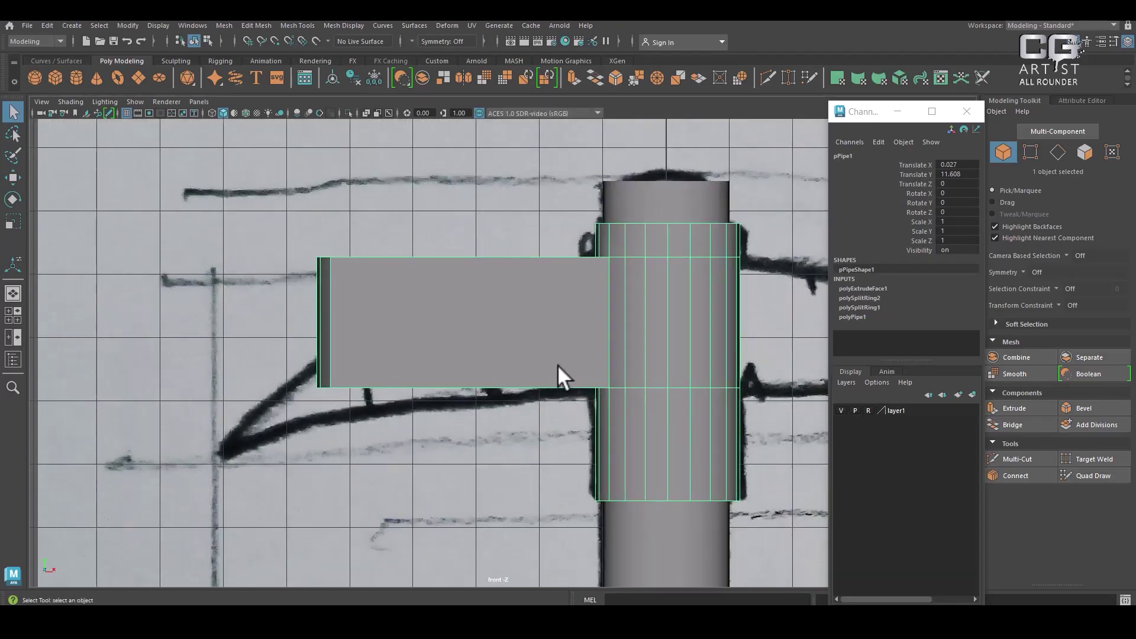
- Select the ten vertices at the arm's free end and flatten them along X
{"action": "key", "text": "4"}
{"action": "right_click_drag", "start_coordinate": [544, 247], "coordinate": [374, 233]}
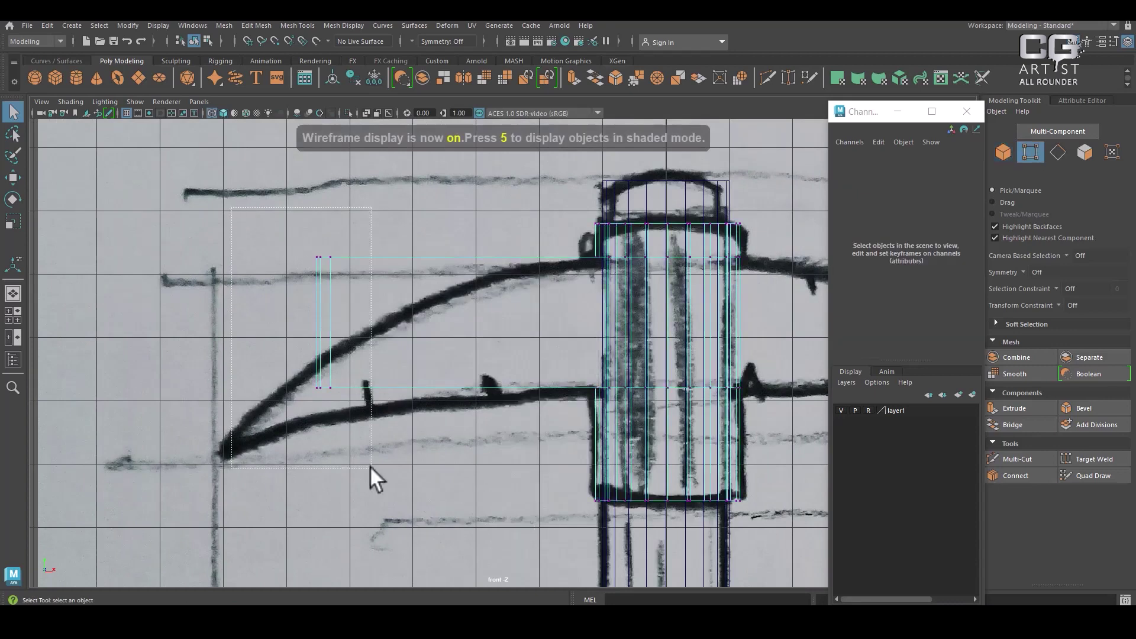
{"action": "key", "text": "space"}
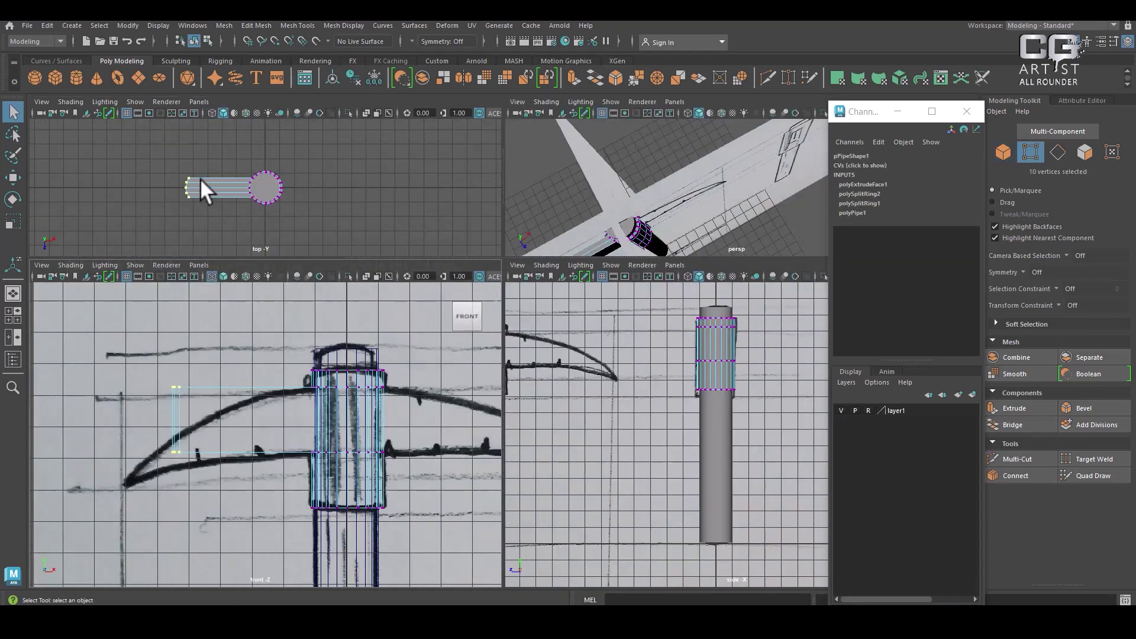
{"action": "right_click_drag", "start_coordinate": [199, 179], "coordinate": [296, 288], "text": "alt"}
{"action": "middle_click_drag", "start_coordinate": [198, 179], "coordinate": [254, 180], "text": "alt"}
{"action": "right_click_drag", "start_coordinate": [254, 181], "coordinate": [336, 240], "text": "alt"}
{"action": "key", "text": "r"}
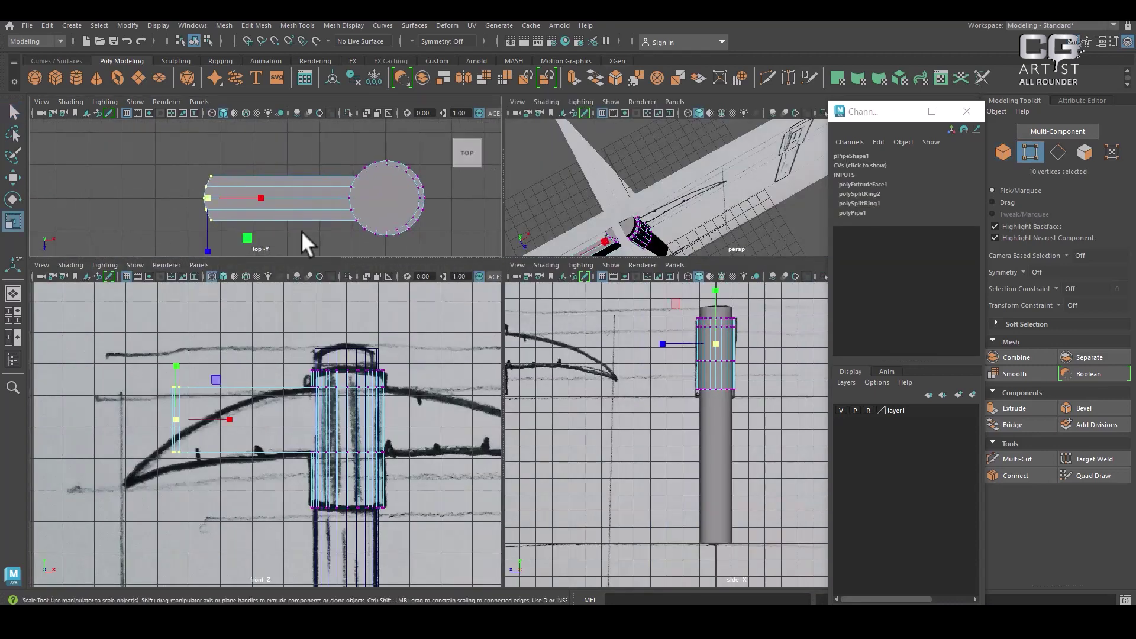
{"action": "left_click_drag", "start_coordinate": [261, 197], "coordinate": [9, 248]}
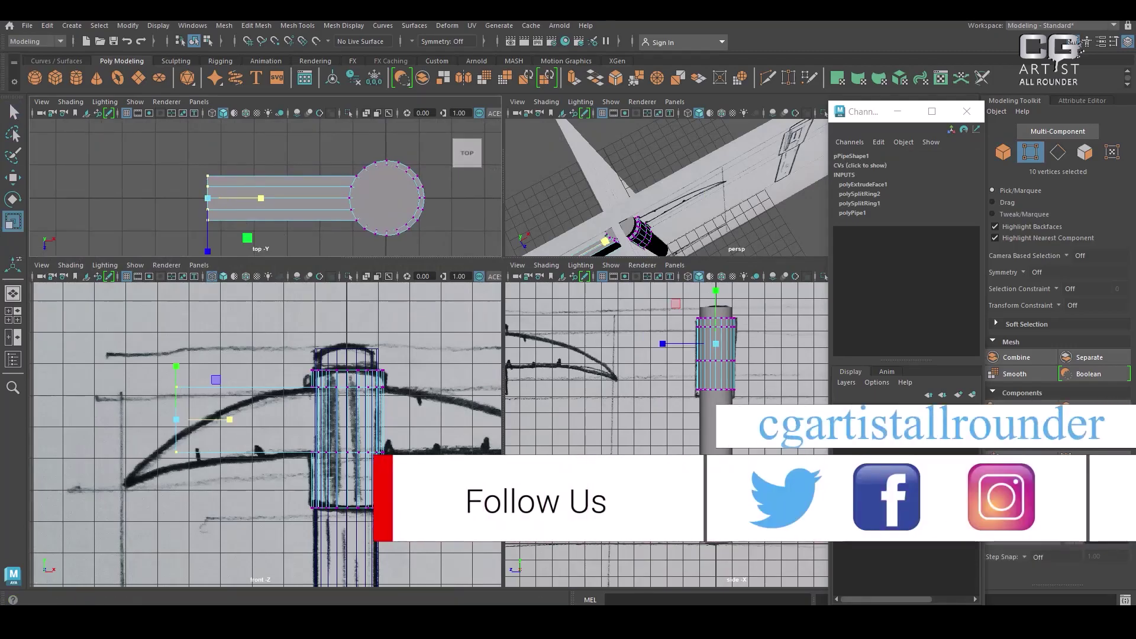
{"action": "left_click", "coordinate": [392, 557]}
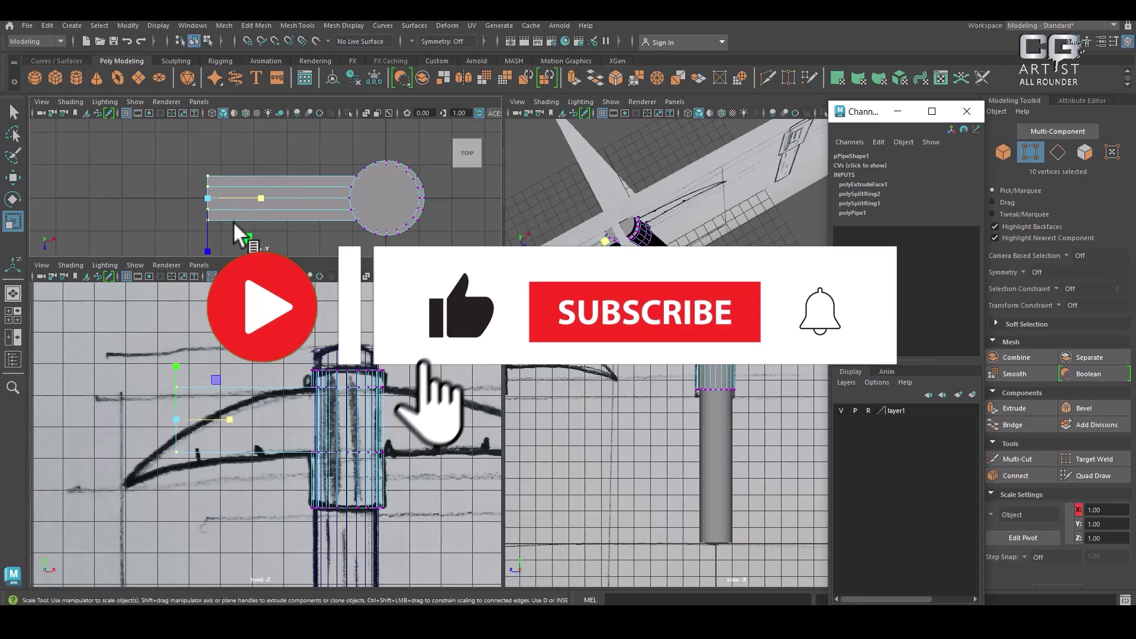
- Scale the arm's end vertices down along Z to taper the arm to a thin end
{"action": "middle_click_drag", "start_coordinate": [240, 192], "coordinate": [241, 187], "text": "alt"}
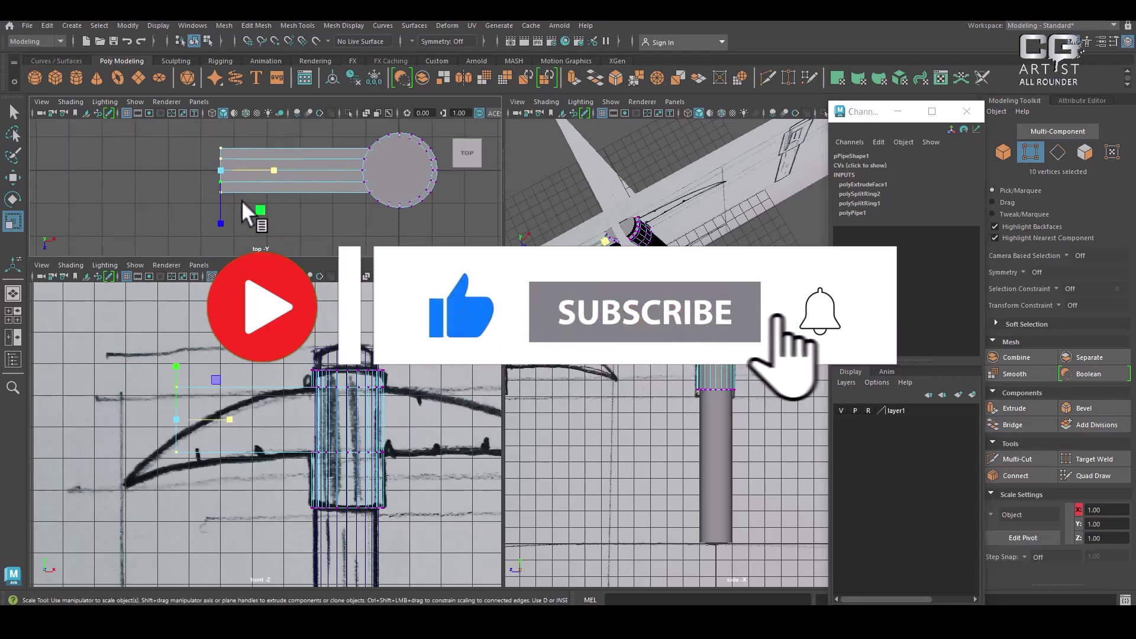
{"action": "left_click_drag", "start_coordinate": [222, 221], "coordinate": [219, 178]}
{"action": "left_click_drag", "start_coordinate": [637, 169], "coordinate": [666, 196], "text": "alt"}
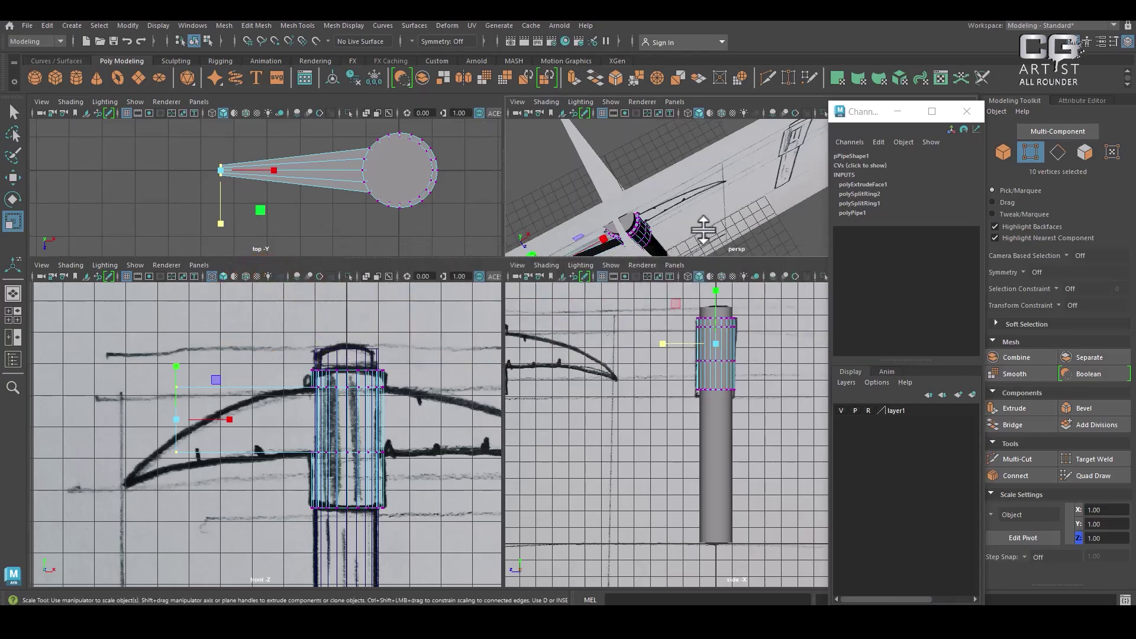
{"action": "middle_click_drag", "start_coordinate": [705, 231], "coordinate": [713, 116], "text": "alt"}
{"action": "left_click_drag", "start_coordinate": [713, 117], "coordinate": [657, 152], "text": "alt"}
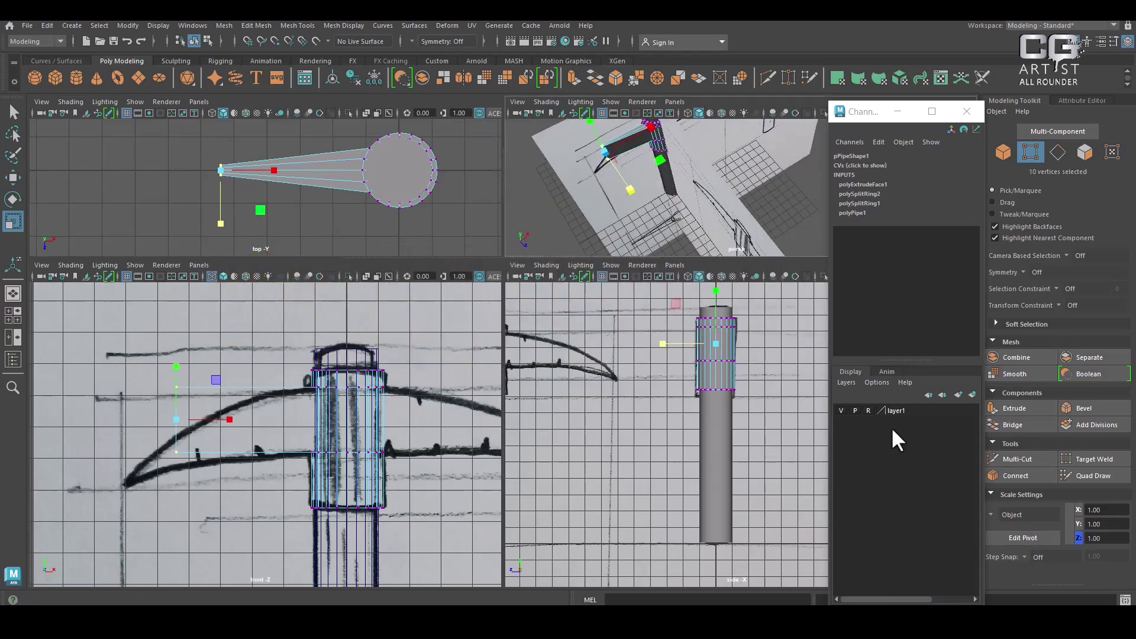
- Inspect the tapered arm in perspective with layer1 hidden, and restore the reference layer
{"action": "left_click", "coordinate": [840, 410]}
{"action": "left_click_drag", "start_coordinate": [656, 238], "coordinate": [662, 156], "text": "alt"}
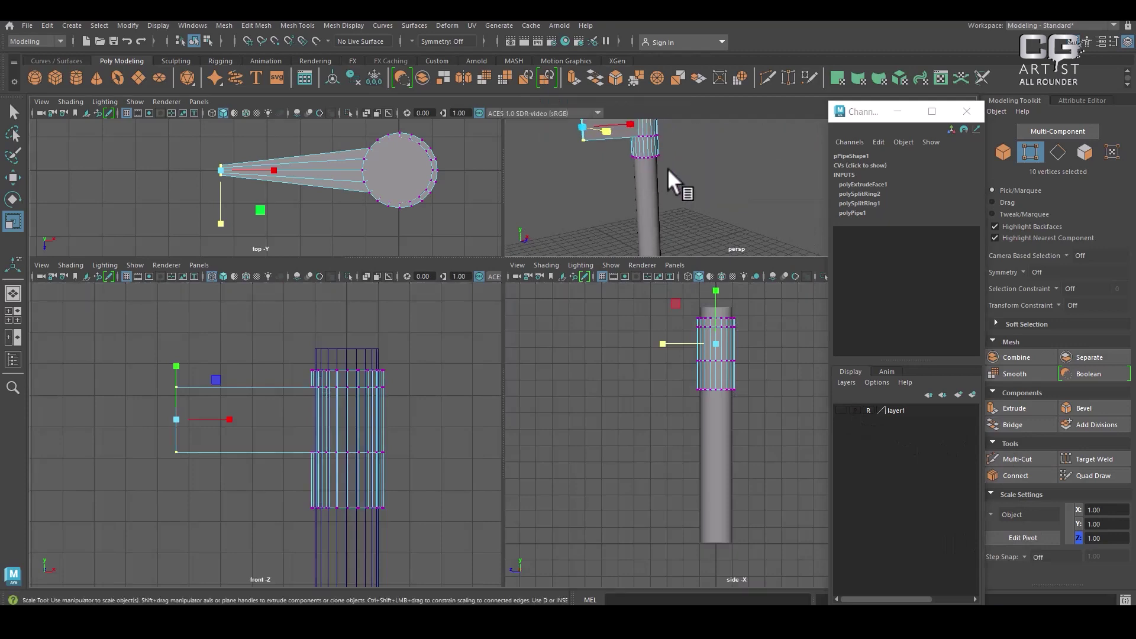
{"action": "key", "text": "space"}
{"action": "left_click_drag", "start_coordinate": [716, 350], "coordinate": [579, 415], "text": "alt"}
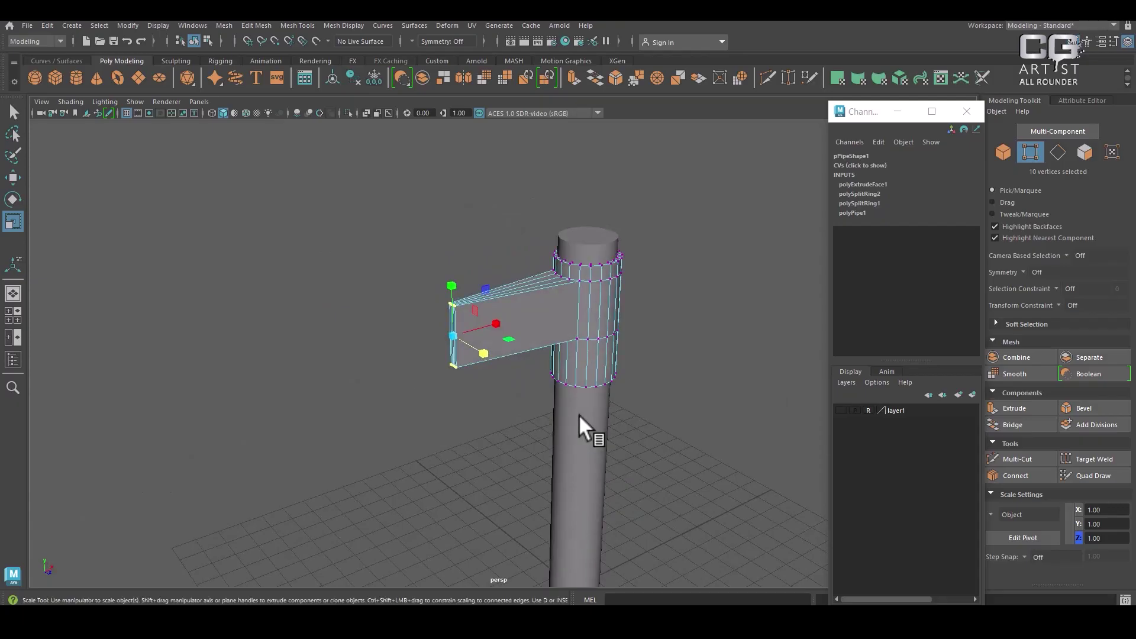
{"action": "left_click_drag", "start_coordinate": [638, 290], "coordinate": [639, 336], "text": "alt"}
{"action": "key", "text": "space"}
{"action": "right_click_drag", "start_coordinate": [340, 442], "coordinate": [545, 457], "text": "alt"}
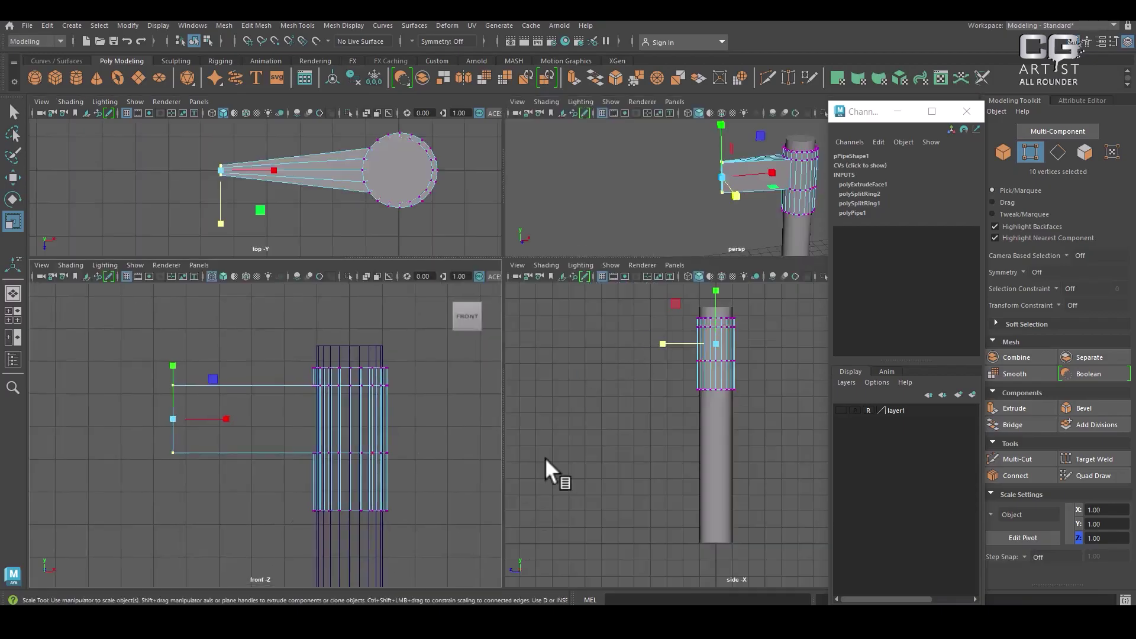
{"action": "left_click", "coordinate": [839, 408]}
- Move the arm's end vertices outward in the front view to about X -7.35, just past the sketched blade tip
{"action": "right_click_drag", "start_coordinate": [312, 456], "coordinate": [340, 495], "text": "alt"}
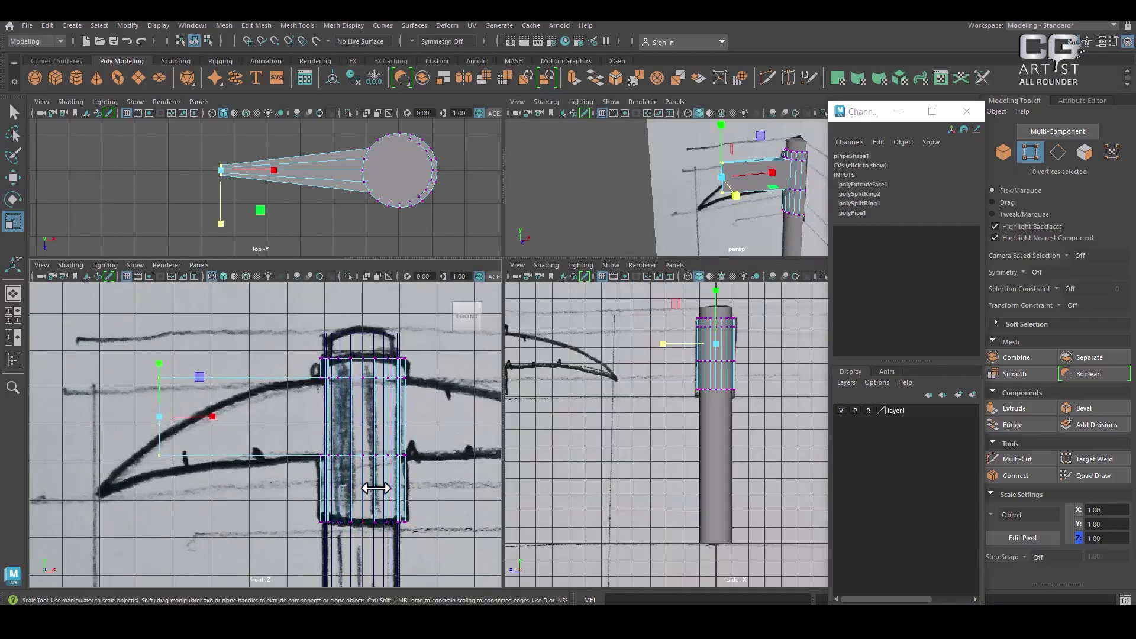
{"action": "key", "text": "w"}
{"action": "middle_click_drag", "start_coordinate": [324, 460], "coordinate": [391, 430], "text": "alt"}
{"action": "right_click_drag", "start_coordinate": [366, 433], "coordinate": [382, 449], "text": "alt"}
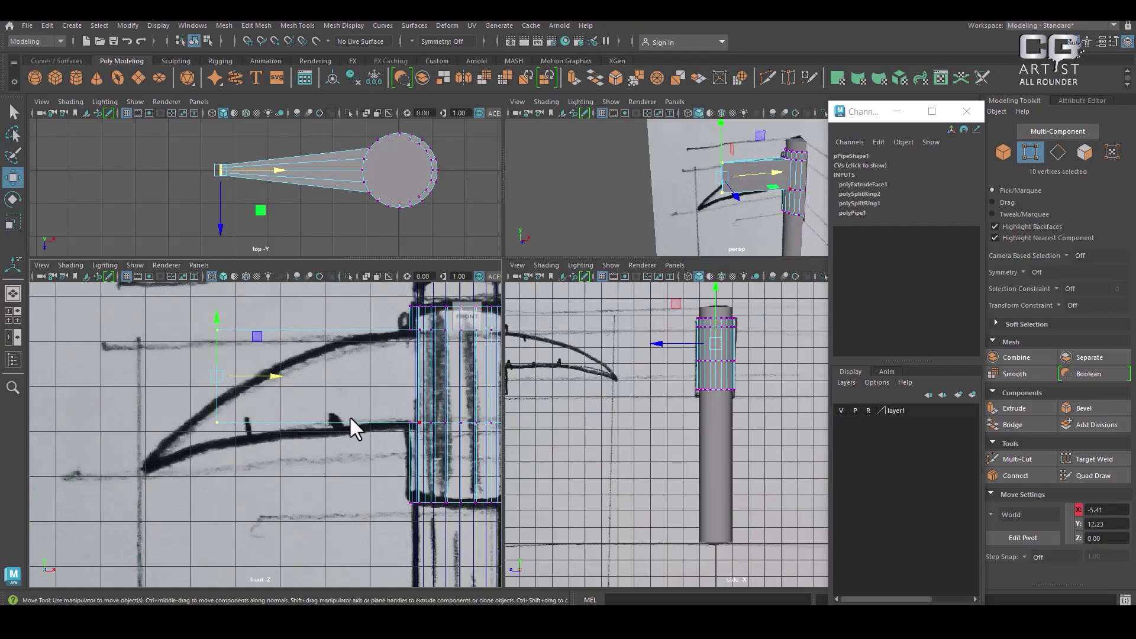
{"action": "key", "text": "space"}
{"action": "middle_click_drag", "start_coordinate": [474, 346], "coordinate": [360, 352], "text": "alt"}
{"action": "left_click_drag", "start_coordinate": [353, 244], "coordinate": [625, 280]}
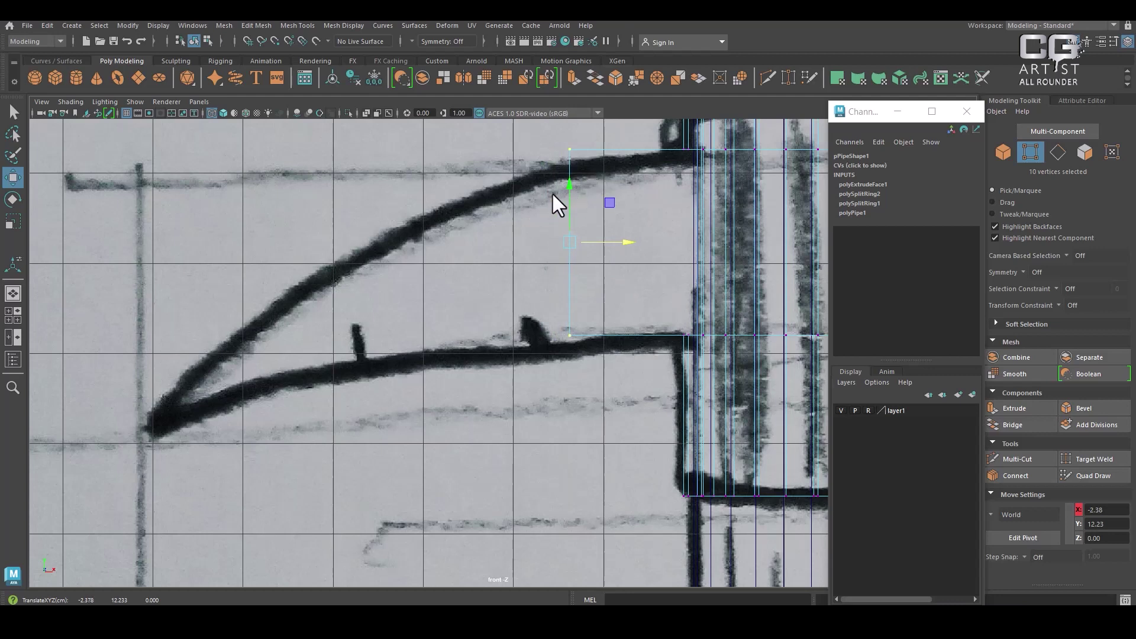
{"action": "left_click_drag", "start_coordinate": [623, 241], "coordinate": [175, 283]}
- Lower the arm's end vertices to about Y 10.81 and scale them down vertically to taper the blade's profile
{"action": "middle_click_drag", "start_coordinate": [297, 287], "coordinate": [331, 352], "text": "alt"}
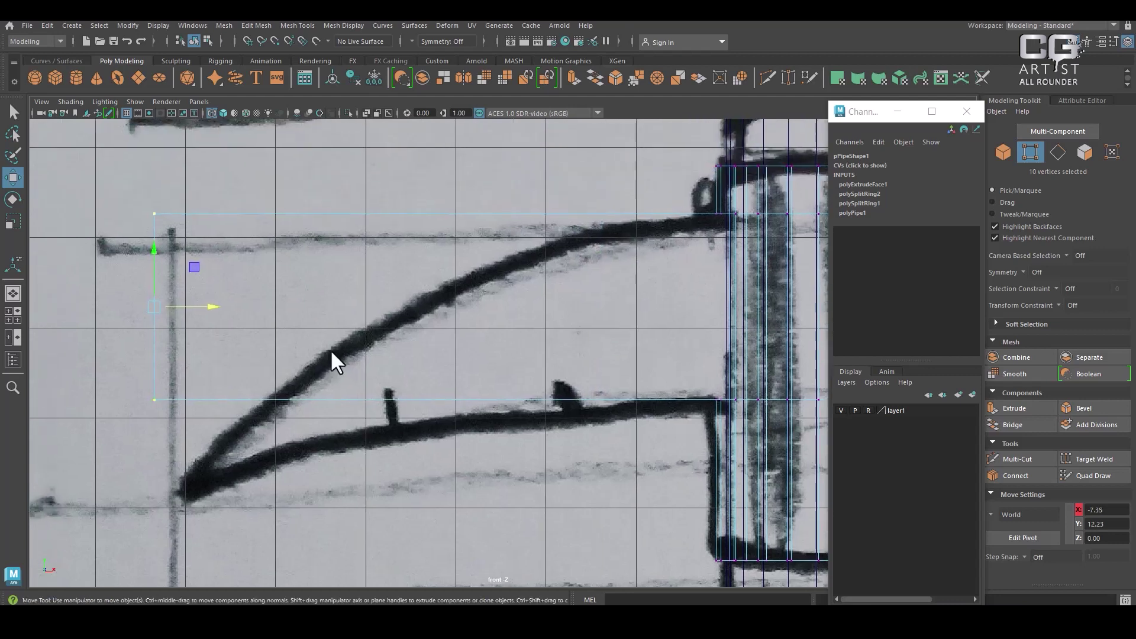
{"action": "left_click_drag", "start_coordinate": [161, 246], "coordinate": [175, 371]}
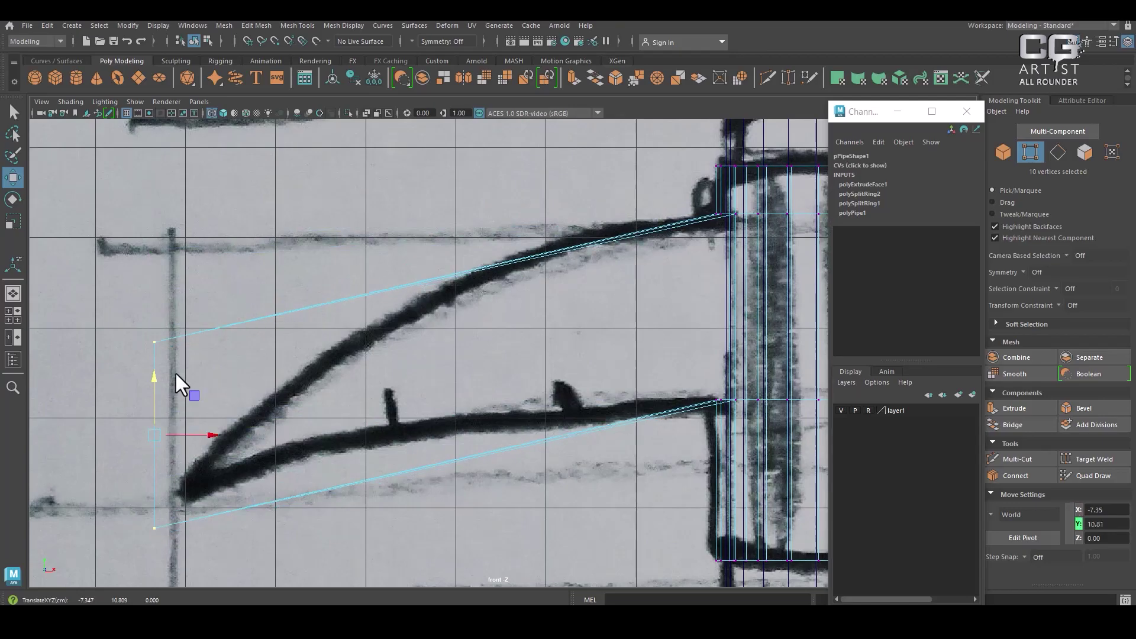
{"action": "key", "text": "r"}
{"action": "left_click_drag", "start_coordinate": [154, 375], "coordinate": [158, 420]}
- Insert an edge loop across the arm near the collar and flatten it along X
{"action": "right_click_drag", "start_coordinate": [559, 262], "coordinate": [740, 150]}
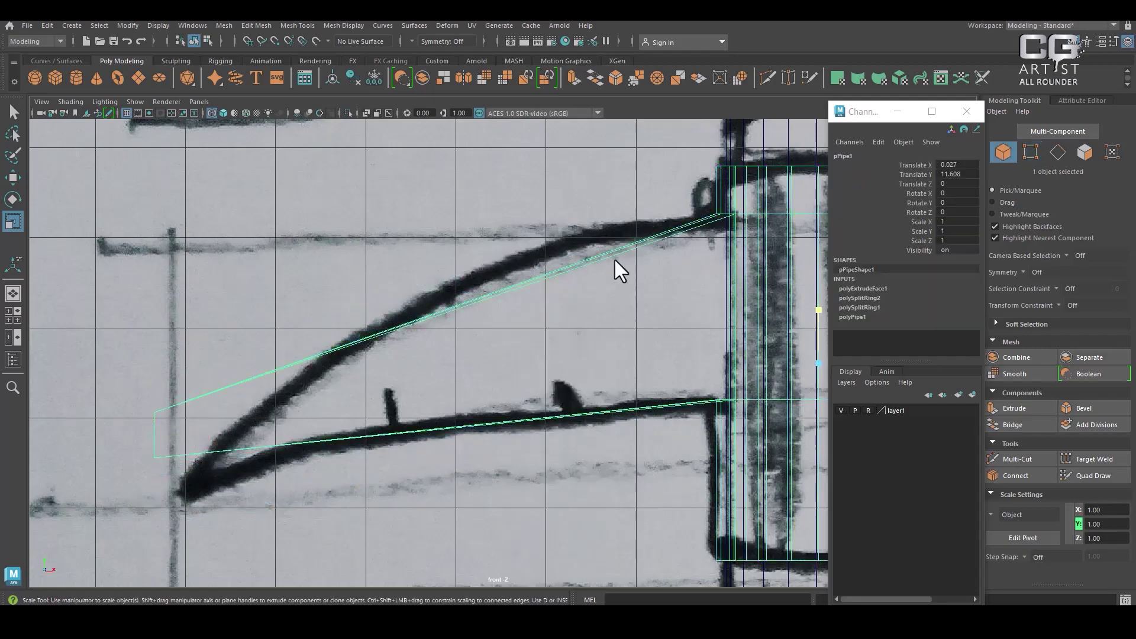
{"action": "right_click_drag", "start_coordinate": [622, 265], "coordinate": [523, 290], "text": "shift"}
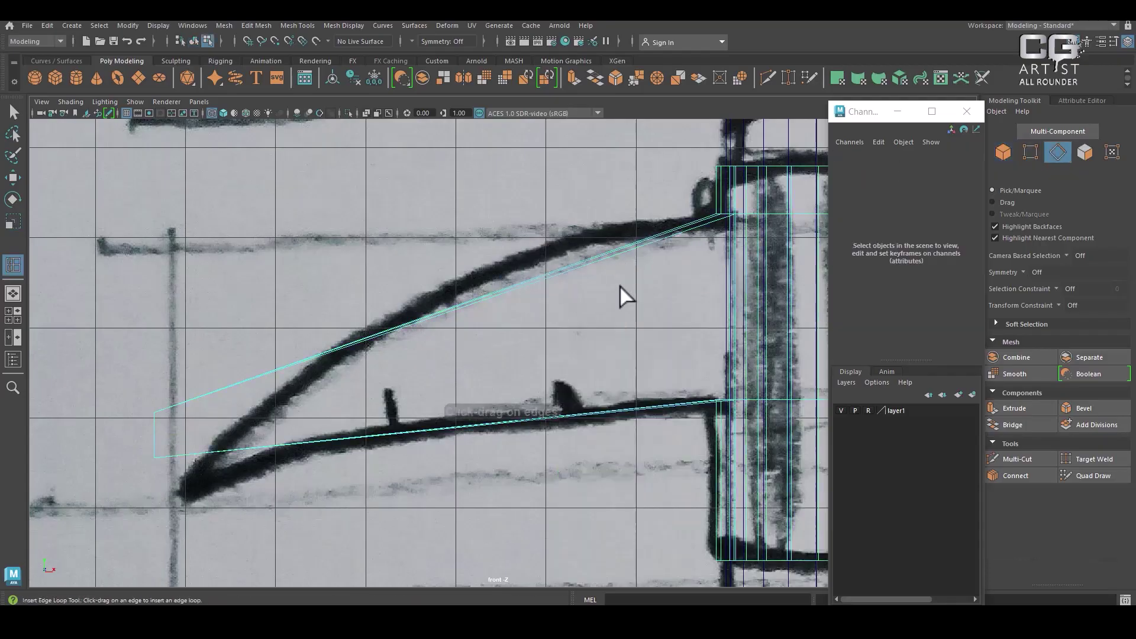
{"action": "left_click", "coordinate": [652, 239]}
{"action": "key", "text": "r"}
{"action": "left_click_drag", "start_coordinate": [692, 327], "coordinate": [668, 322]}
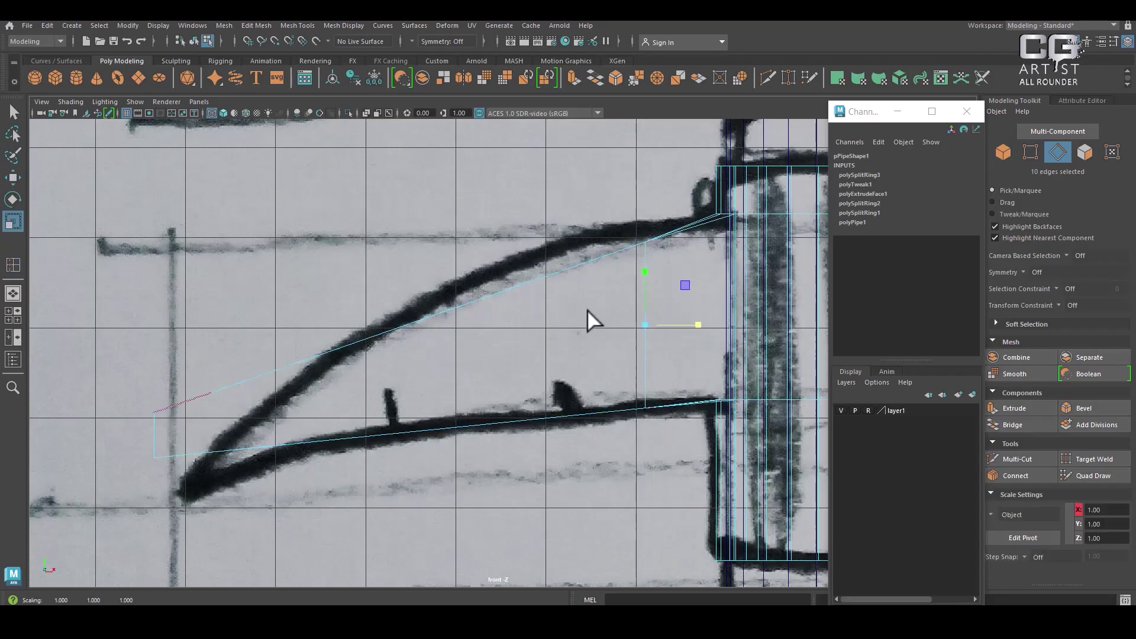
- Move the new loop's upper and lower vertices vertically to fit the sketched blade outline near the collar
{"action": "key", "text": "w"}
{"action": "scroll", "coordinate": [680, 305], "scroll_direction": "up", "scroll_amount": 2}
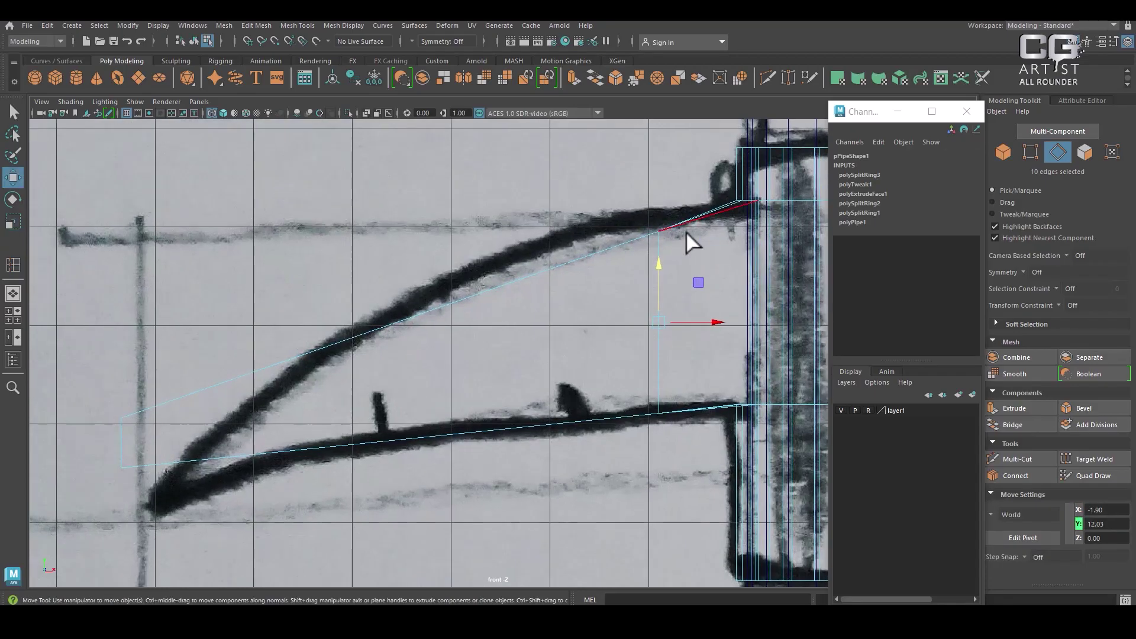
{"action": "right_click_drag", "start_coordinate": [687, 231], "coordinate": [571, 208]}
{"action": "middle_click_drag", "start_coordinate": [651, 254], "coordinate": [556, 321], "text": "alt"}
{"action": "scroll", "coordinate": [556, 322], "scroll_direction": "up", "scroll_amount": 2}
{"action": "mouse_move", "coordinate": [575, 261]}
{"action": "left_mouse_down"}
{"action": "mouse_move", "coordinate": [620, 309]}
{"action": "mouse_move", "coordinate": [601, 265]}
{"action": "left_mouse_up"}
{"action": "middle_click_drag", "start_coordinate": [594, 380], "coordinate": [623, 277], "text": "alt"}
{"action": "left_click_drag", "start_coordinate": [652, 343], "coordinate": [629, 338]}
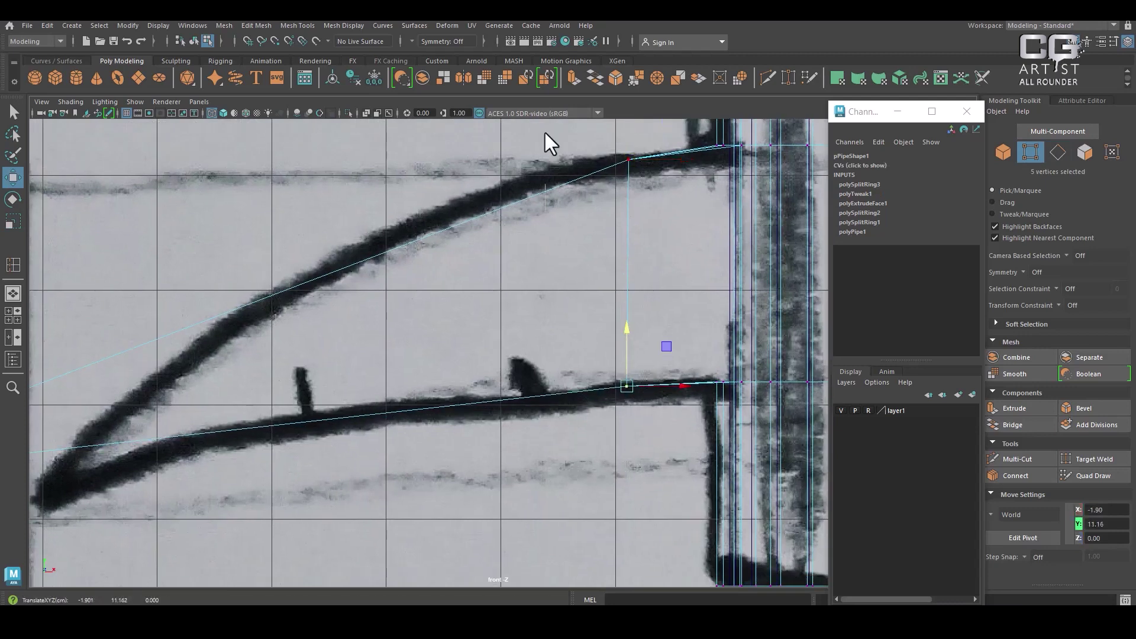
- Split the edge ring of the arm's long outer section to add a loop halfway, at about X -4.62
{"action": "key", "text": "F10"}
{"action": "left_click", "coordinate": [556, 188]}
{"action": "right_click", "coordinate": [575, 183], "text": "ctrl"}
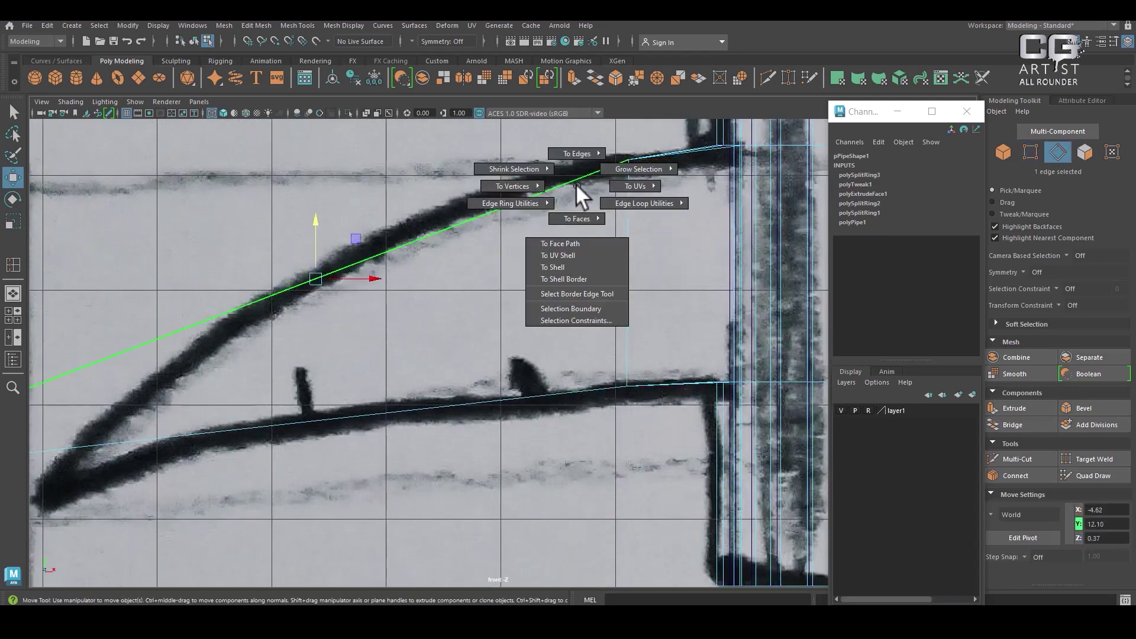
{"action": "left_click", "coordinate": [510, 203]}
{"action": "left_click", "coordinate": [527, 299]}
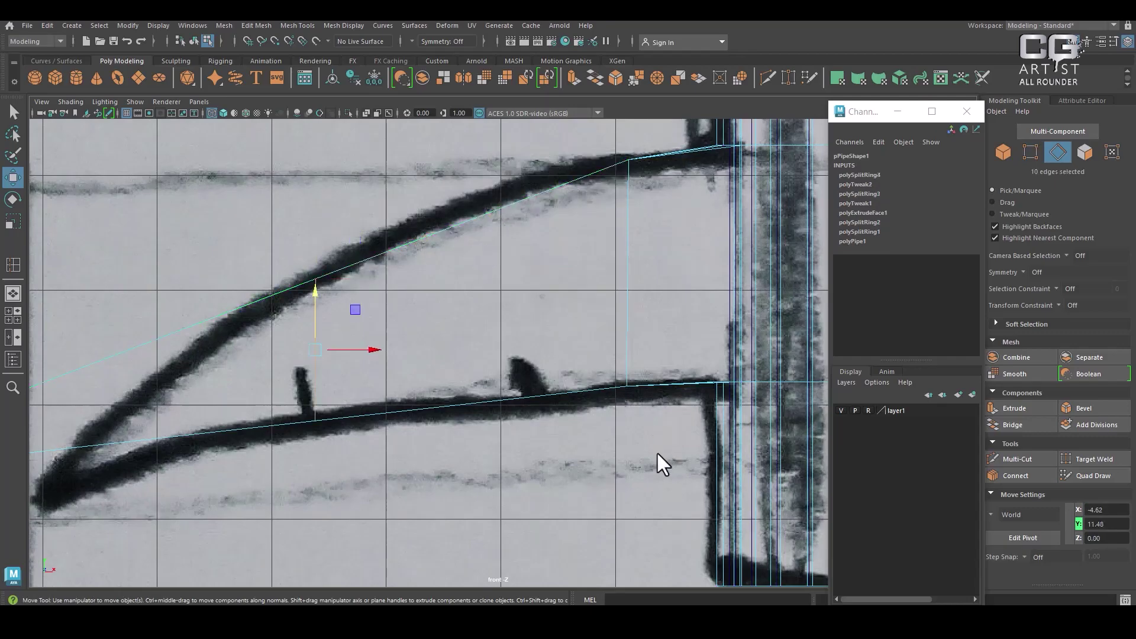
- Move the halfway loop's upper and lower vertices onto the sketched upper and lower blade curves
{"action": "left_click", "coordinate": [492, 263]}
{"action": "right_click_drag", "start_coordinate": [491, 252], "coordinate": [415, 250], "text": "ctrl"}
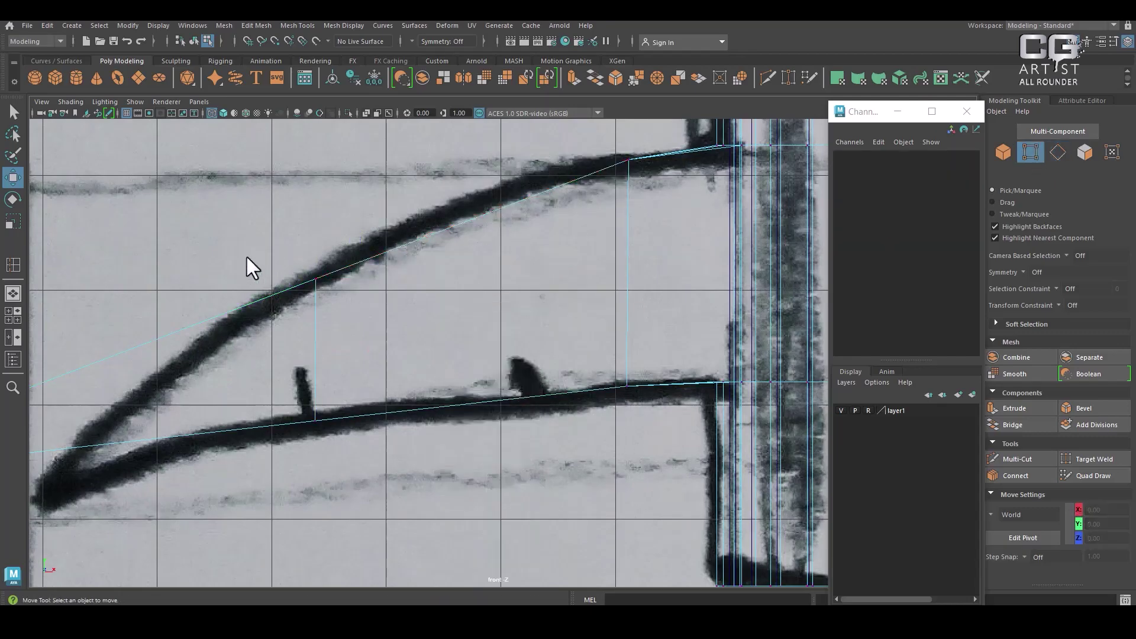
{"action": "left_click_drag", "start_coordinate": [317, 271], "coordinate": [315, 264]}
{"action": "left_click_drag", "start_coordinate": [361, 386], "coordinate": [296, 469]}
{"action": "left_click_drag", "start_coordinate": [321, 356], "coordinate": [317, 364]}
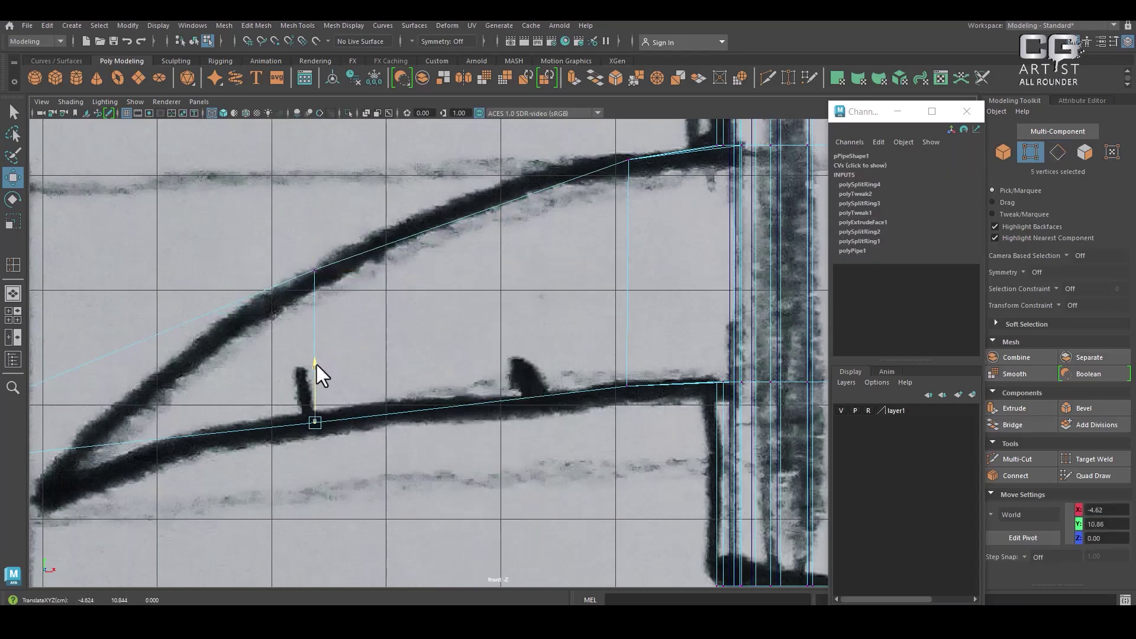
- Insert an edge loop between the two existing arm loops at about X -3.14
{"action": "right_click_drag", "start_coordinate": [636, 177], "coordinate": [559, 278]}
{"action": "right_click_drag", "start_coordinate": [582, 229], "coordinate": [467, 244], "text": "shift"}
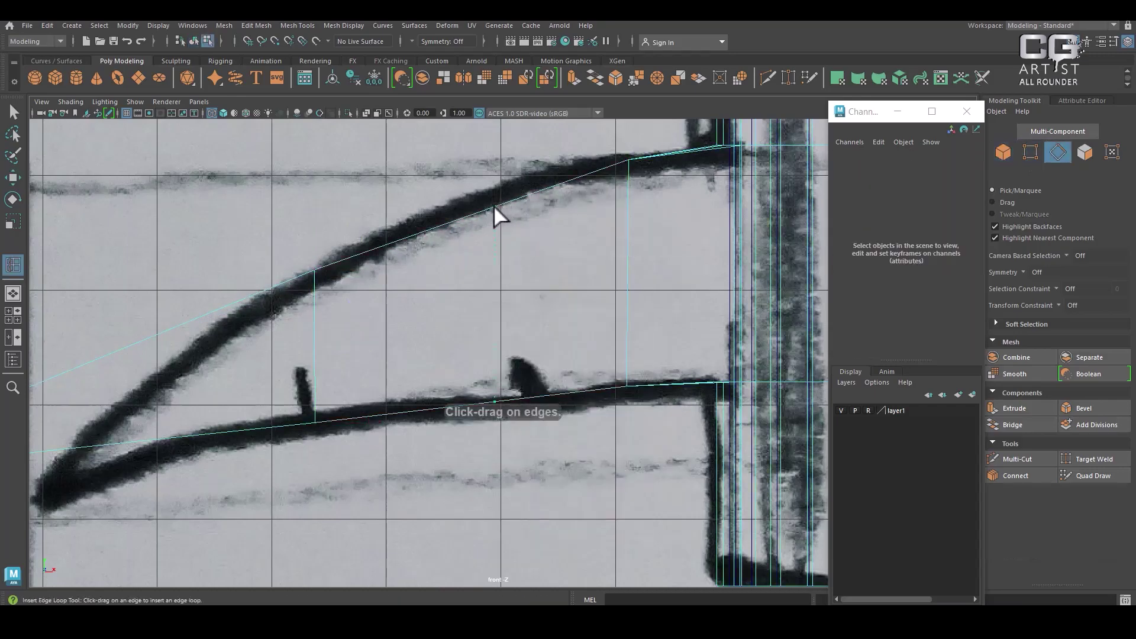
{"action": "left_click_drag", "start_coordinate": [486, 206], "coordinate": [485, 208]}
- Raise the upper vertices of the loop at X -3.14 to the sketched curve and adjust its lower vertices
{"action": "key", "text": "w"}
{"action": "right_click_drag", "start_coordinate": [568, 199], "coordinate": [462, 190]}
{"action": "left_click_drag", "start_coordinate": [446, 182], "coordinate": [491, 228]}
{"action": "left_click_drag", "start_coordinate": [484, 164], "coordinate": [484, 150]}
{"action": "left_click_drag", "start_coordinate": [511, 361], "coordinate": [464, 421]}
{"action": "left_click_drag", "start_coordinate": [485, 345], "coordinate": [481, 342]}
- Move the arm's end vertices onto the sketched blade tip and bring its upper and lower vertices closer together
{"action": "middle_click_drag", "start_coordinate": [398, 367], "coordinate": [548, 269], "text": "alt"}
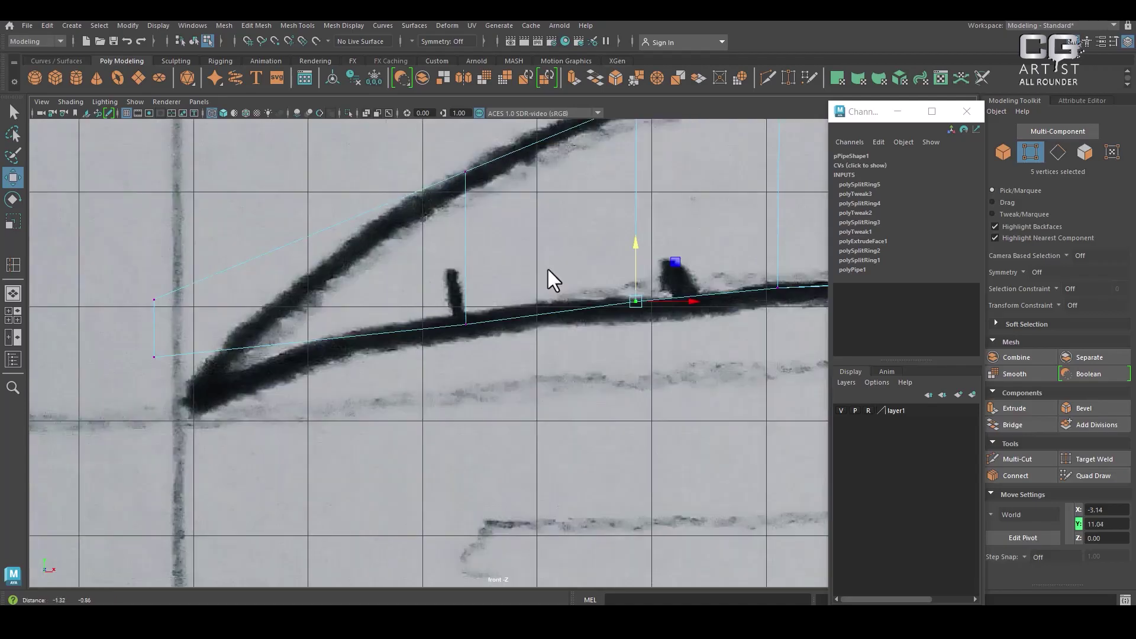
{"action": "left_click_drag", "start_coordinate": [235, 223], "coordinate": [140, 404]}
{"action": "left_click_drag", "start_coordinate": [193, 317], "coordinate": [226, 361]}
{"action": "middle_click_drag", "start_coordinate": [326, 326], "coordinate": [374, 367], "text": "alt"}
{"action": "left_click_drag", "start_coordinate": [261, 388], "coordinate": [260, 388]}
{"action": "left_click_drag", "start_coordinate": [271, 326], "coordinate": [272, 353]}
{"action": "left_click_drag", "start_coordinate": [290, 484], "coordinate": [259, 419]}
{"action": "left_click_drag", "start_coordinate": [271, 381], "coordinate": [271, 370]}
{"action": "right_click_drag", "start_coordinate": [443, 390], "coordinate": [455, 388], "text": "alt"}
- Split the outermost section's edge ring and fit the new loop's upper and lower vertices to the blade outline
{"action": "right_click_drag", "start_coordinate": [406, 280], "coordinate": [405, 251]}
{"action": "left_click", "coordinate": [400, 292]}
{"action": "right_click_drag", "start_coordinate": [521, 227], "coordinate": [423, 328], "text": "ctrl"}
{"action": "right_click_drag", "start_coordinate": [507, 251], "coordinate": [369, 252]}
{"action": "left_click_drag", "start_coordinate": [355, 257], "coordinate": [396, 278]}
{"action": "left_click_drag", "start_coordinate": [425, 350], "coordinate": [388, 430]}
{"action": "left_click_drag", "start_coordinate": [403, 383], "coordinate": [402, 367]}
- Select the ten vertices at the blade tip and rotate them about Z so the end edge slants across the tip
{"action": "middle_click_drag", "start_coordinate": [381, 404], "coordinate": [414, 306], "text": "alt"}
{"action": "right_click_drag", "start_coordinate": [413, 306], "coordinate": [516, 505], "text": "alt"}
{"action": "middle_click_drag", "start_coordinate": [228, 298], "coordinate": [293, 391], "text": "alt"}
{"action": "left_click_drag", "start_coordinate": [246, 341], "coordinate": [310, 433]}
{"action": "right_click_drag", "start_coordinate": [265, 366], "coordinate": [339, 449], "text": "alt"}
{"action": "middle_click_drag", "start_coordinate": [299, 413], "coordinate": [360, 403], "text": "alt"}
{"action": "right_click_drag", "start_coordinate": [291, 350], "coordinate": [349, 407], "text": "alt"}
{"action": "middle_click_drag", "start_coordinate": [316, 388], "coordinate": [378, 396], "text": "alt"}
{"action": "right_click_drag", "start_coordinate": [300, 342], "coordinate": [328, 395], "text": "alt"}
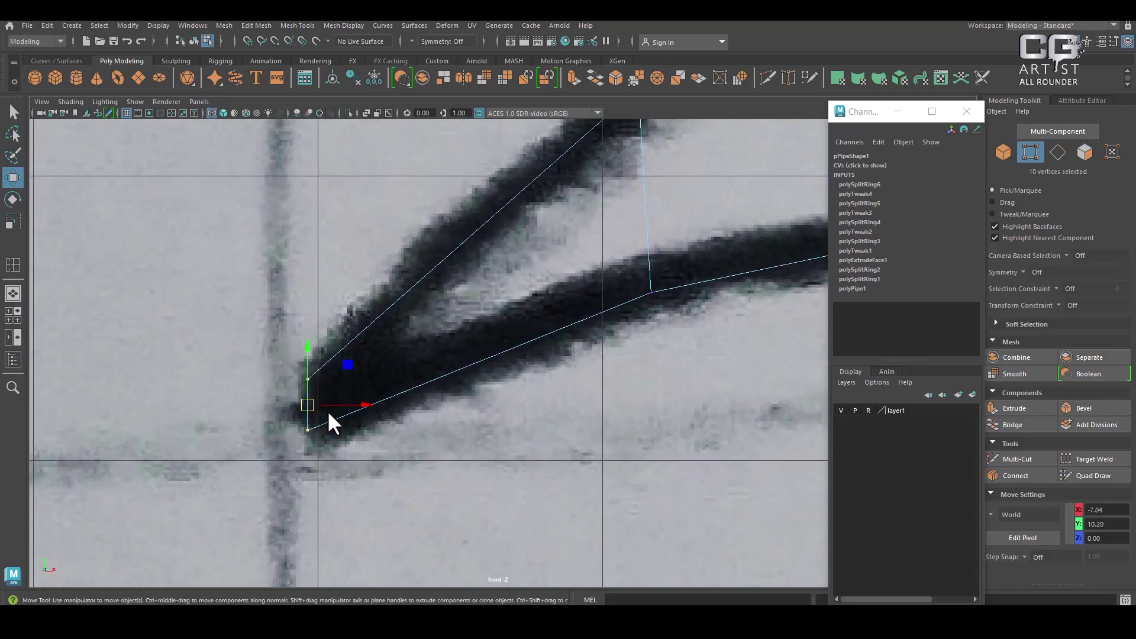
{"action": "middle_click_drag", "start_coordinate": [330, 445], "coordinate": [371, 335], "text": "alt"}
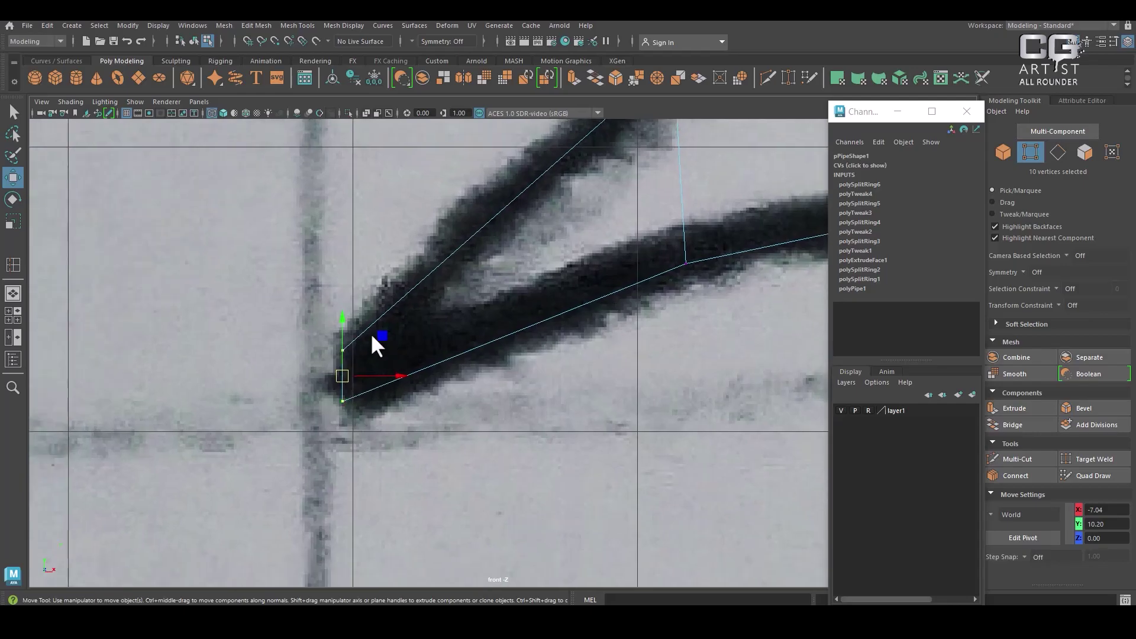
{"action": "right_click_drag", "start_coordinate": [372, 335], "coordinate": [381, 399], "text": "alt"}
{"action": "key", "text": "e"}
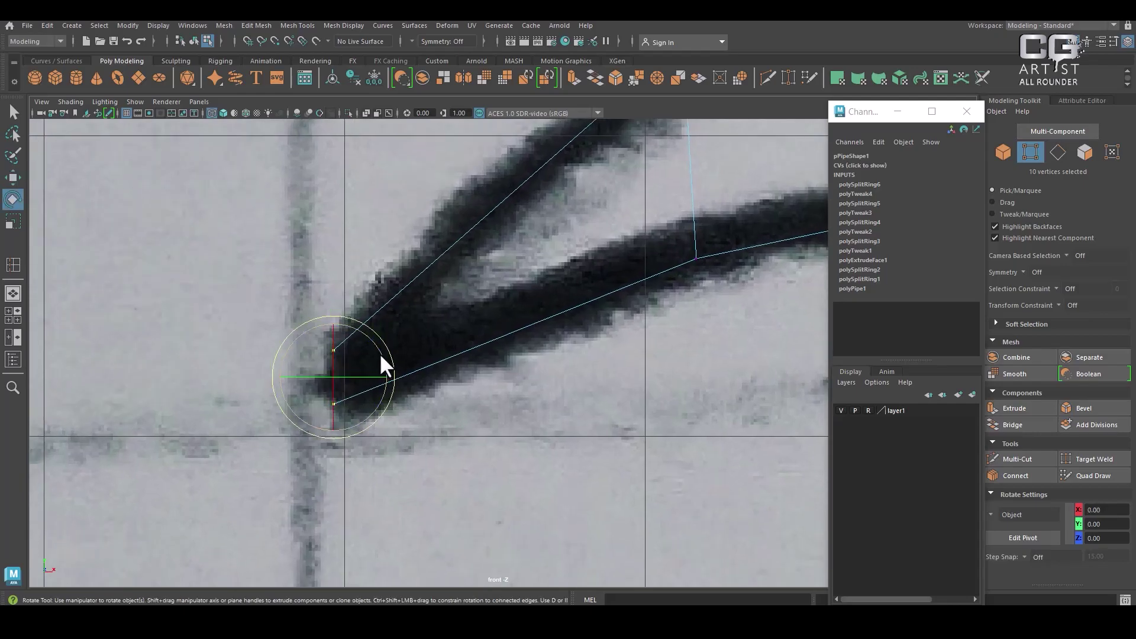
{"action": "left_click_drag", "start_coordinate": [381, 348], "coordinate": [367, 329]}
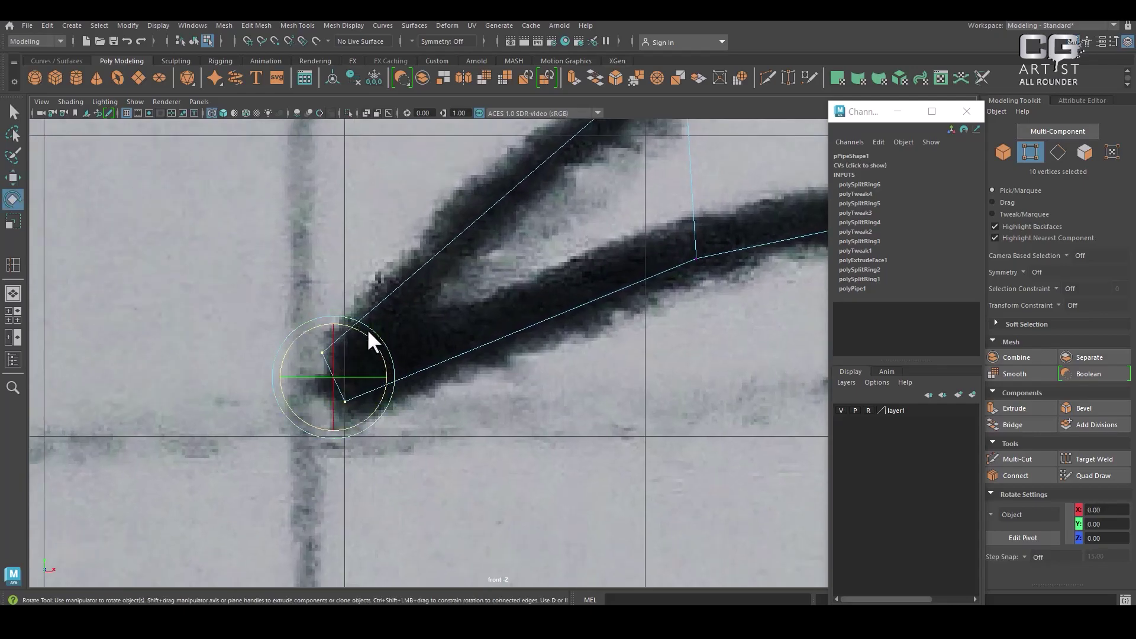
- Split the edge ring of the section next to the tip to add another loop at about X -6.44
{"action": "key", "text": "w"}
{"action": "right_click_drag", "start_coordinate": [466, 249], "coordinate": [521, 281]}
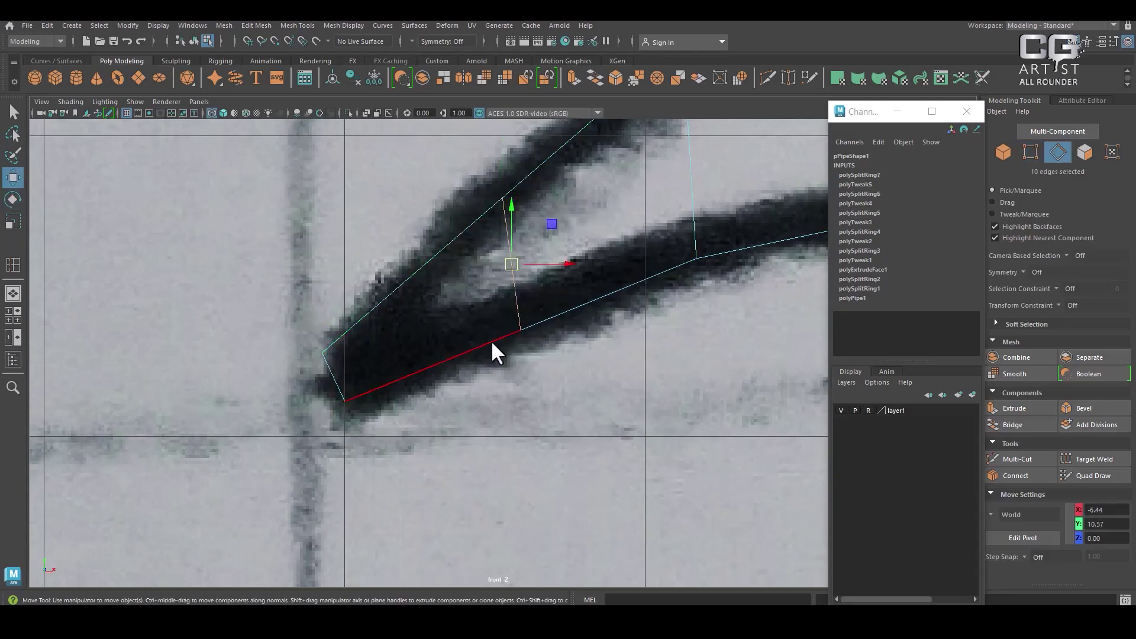
{"action": "scroll", "coordinate": [380, 320], "scroll_direction": "up", "scroll_amount": 3}
- Bring the tip's upper and lower vertices together into a sharp point at about X -7.03, Y 10.15
{"action": "right_click_drag", "start_coordinate": [312, 342], "coordinate": [186, 304]}
{"action": "right_click_drag", "start_coordinate": [387, 283], "coordinate": [274, 275]}
{"action": "left_click_drag", "start_coordinate": [227, 304], "coordinate": [292, 400]}
{"action": "scroll", "coordinate": [548, 350], "scroll_direction": "down", "scroll_amount": 5}
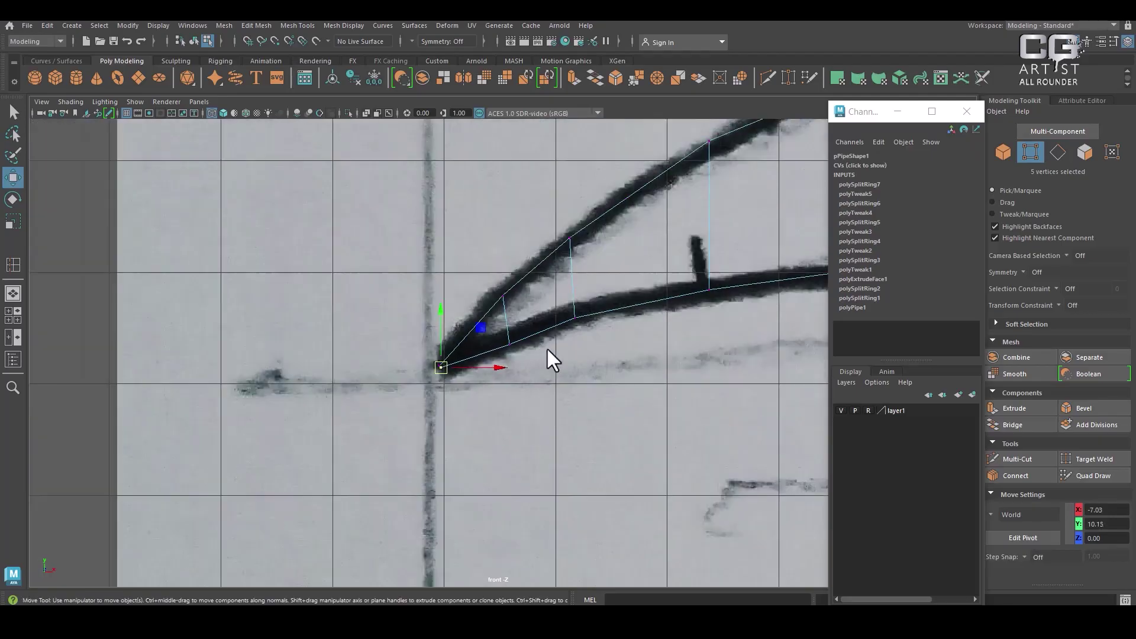
- Fit the upper and lower vertices of the loop nearest the tip to the sketch and return to the four-view layout
{"action": "scroll", "coordinate": [483, 277], "scroll_direction": "up", "scroll_amount": 2}
{"action": "left_click", "coordinate": [508, 272]}
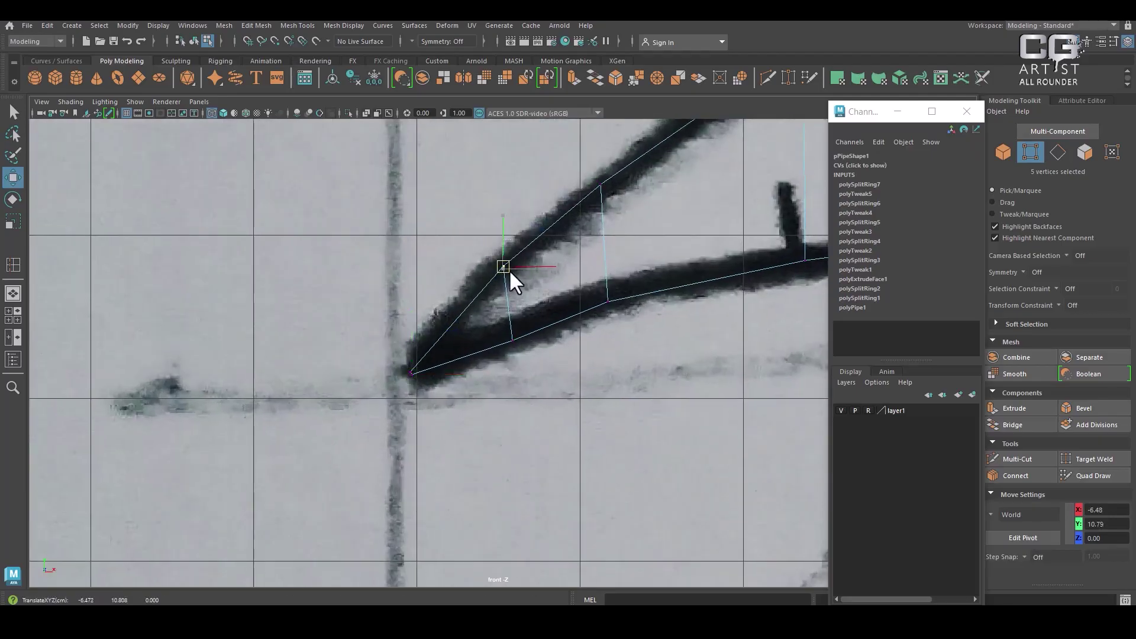
{"action": "left_click", "coordinate": [511, 342]}
{"action": "left_click_drag", "start_coordinate": [511, 347], "coordinate": [514, 335]}
{"action": "scroll", "coordinate": [568, 325], "scroll_direction": "down", "scroll_amount": 5}
{"action": "middle_click_drag", "start_coordinate": [796, 369], "coordinate": [652, 396], "text": "alt"}
{"action": "scroll", "coordinate": [653, 390], "scroll_direction": "down", "scroll_amount": 5}
{"action": "key", "text": "space"}
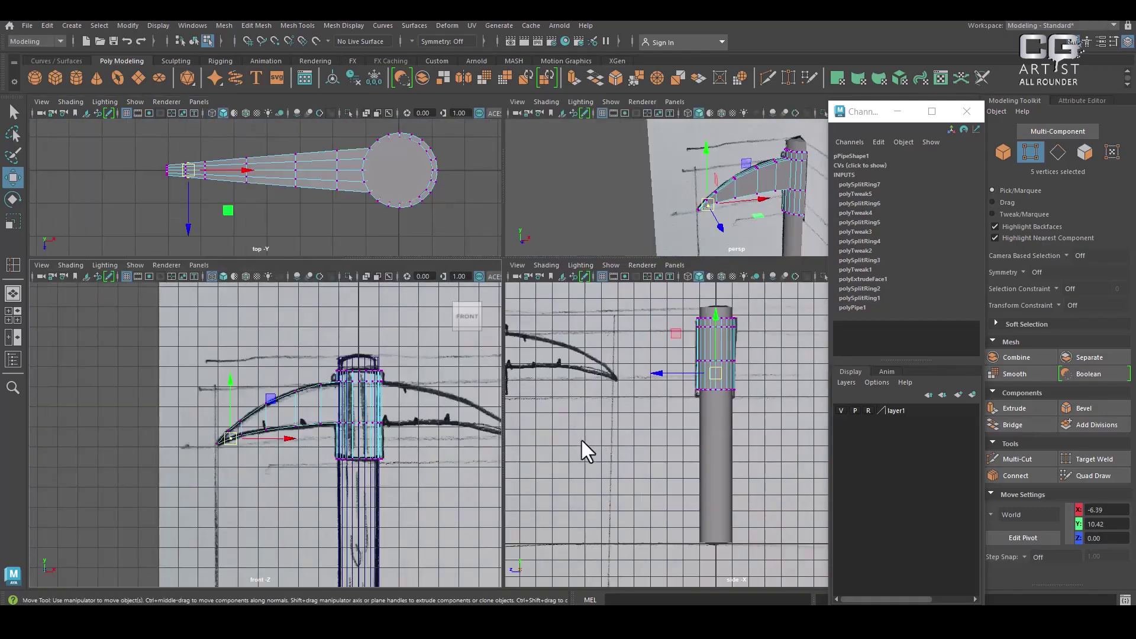
- Return the head to object selection, hide layer1 and inspect the curved blade in perspective with the head selected
{"action": "key", "text": "space"}
{"action": "right_click_drag", "start_coordinate": [531, 324], "coordinate": [585, 255]}
{"action": "left_click", "coordinate": [841, 410]}
{"action": "left_click_drag", "start_coordinate": [562, 402], "coordinate": [456, 391], "text": "alt"}
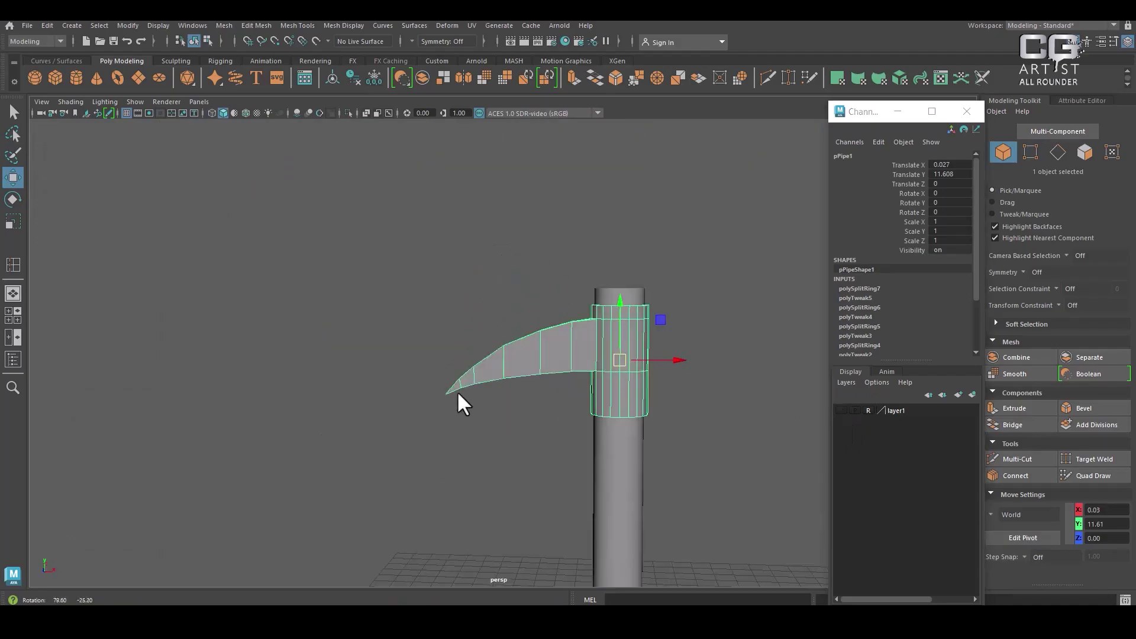
{"action": "left_click", "coordinate": [419, 461]}
{"action": "left_click_drag", "start_coordinate": [419, 462], "coordinate": [523, 379], "text": "alt"}
{"action": "left_click", "coordinate": [476, 379]}
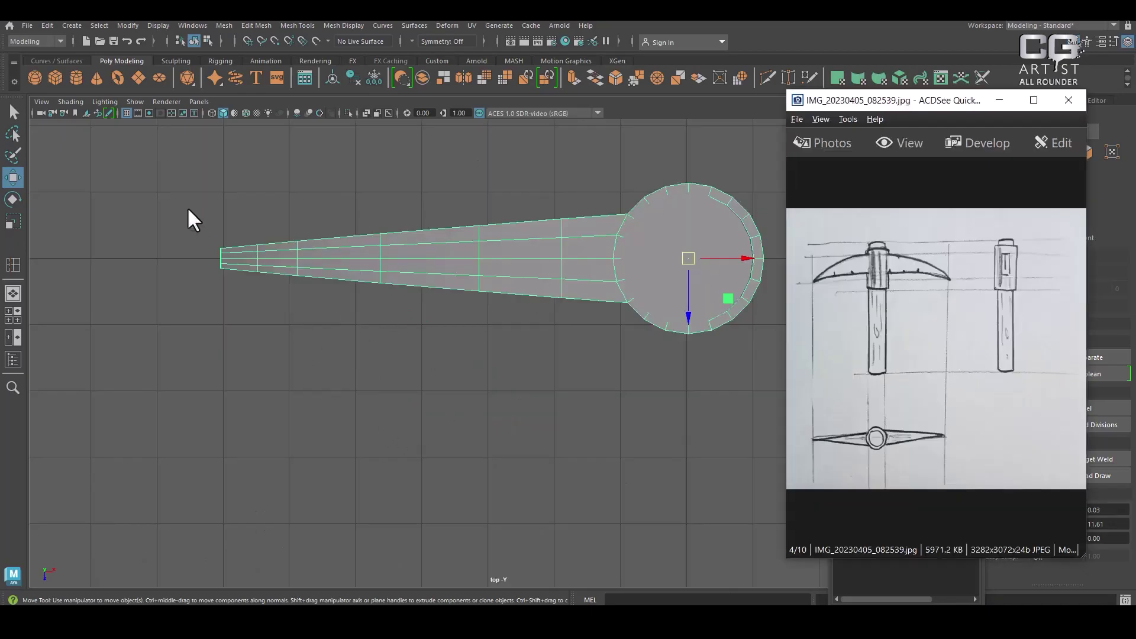
- Select all the blade vertices outside the collar from the top view and surround them with a lattice of 2 × 2 × 2 divisions
{"action": "right_click_drag", "start_coordinate": [568, 224], "coordinate": [519, 175]}
{"action": "left_click_drag", "start_coordinate": [134, 188], "coordinate": [596, 451]}
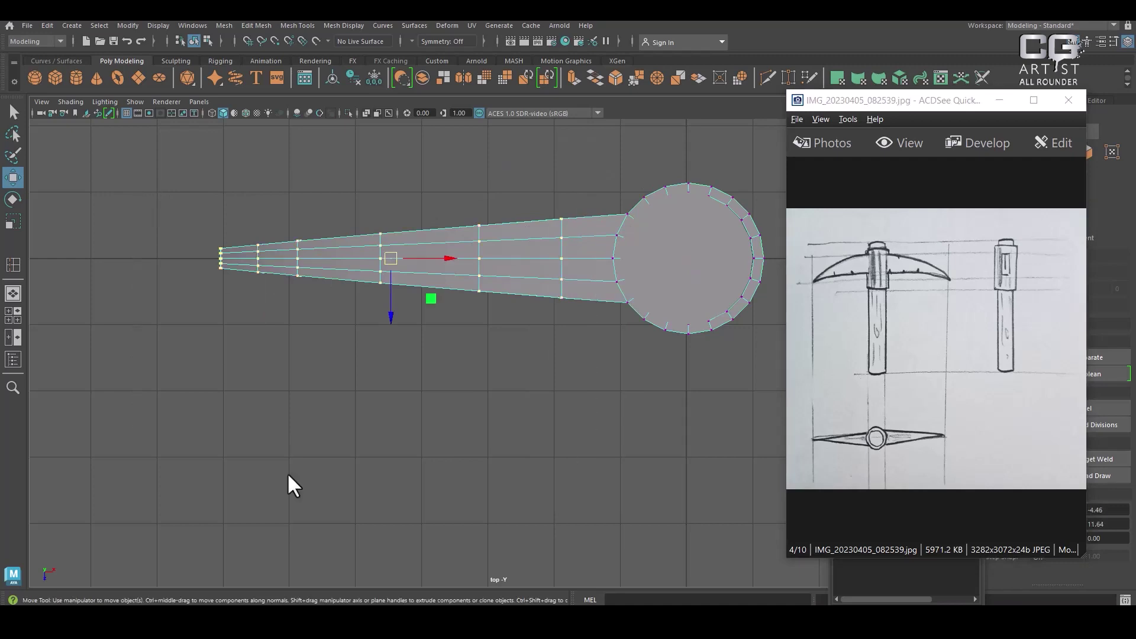
{"action": "left_click", "coordinate": [445, 25]}
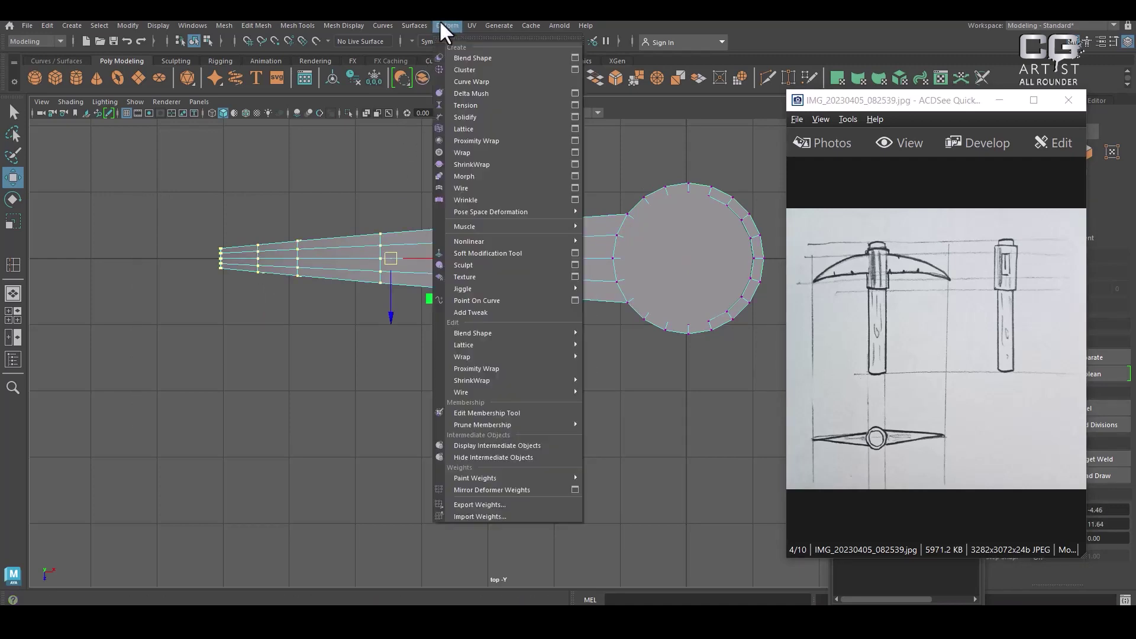
{"action": "left_click", "coordinate": [573, 129]}
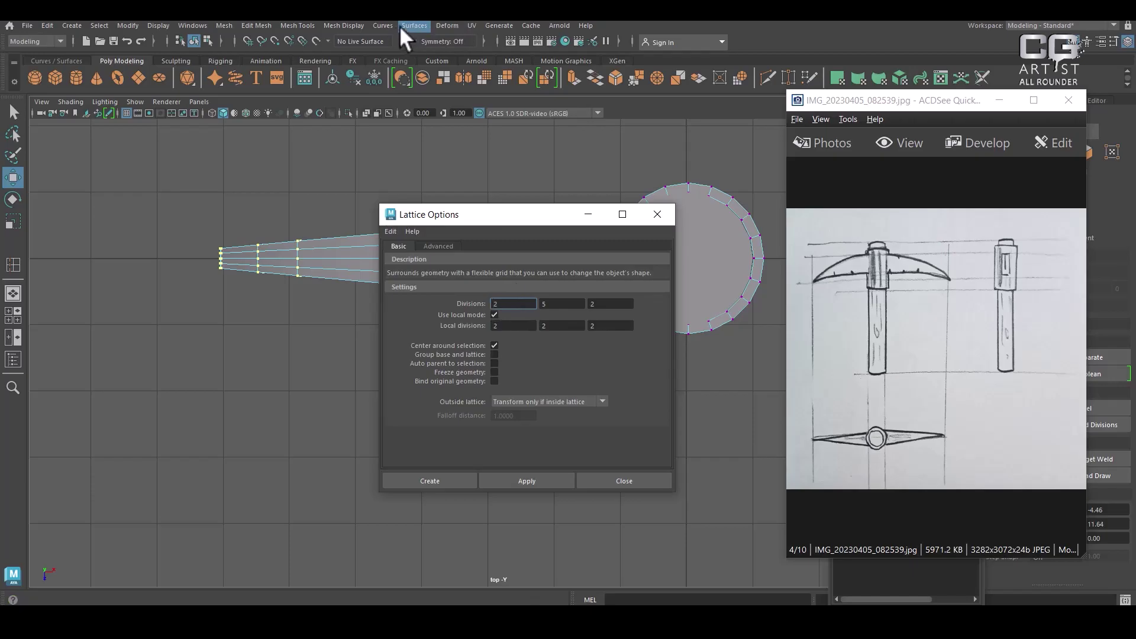
{"action": "left_click", "coordinate": [448, 26]}
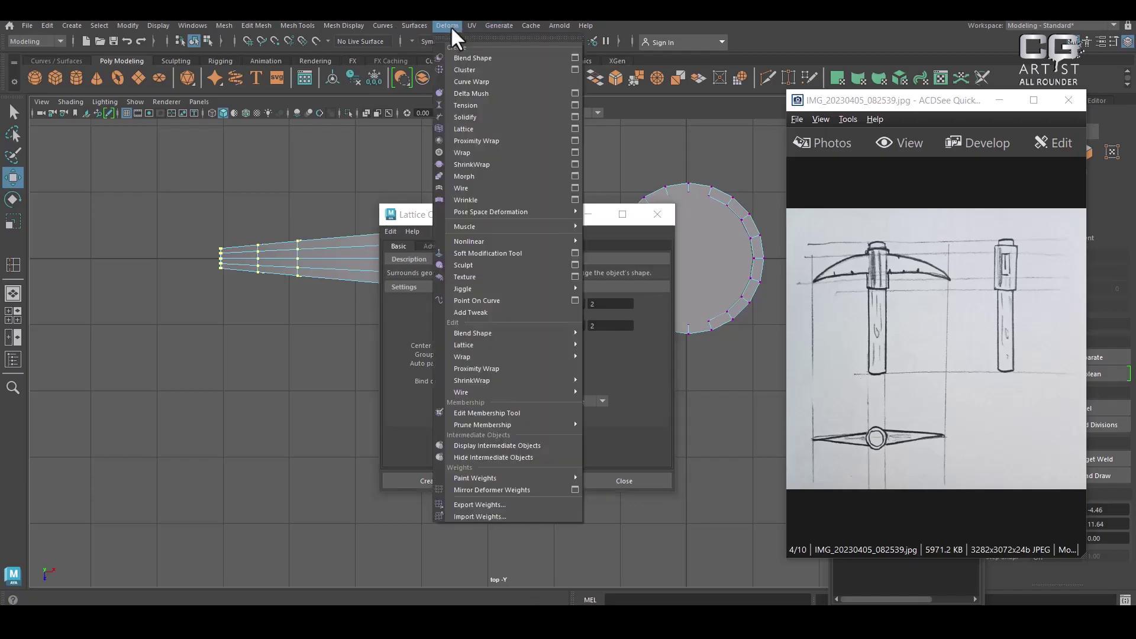
{"action": "left_click", "coordinate": [577, 129]}
{"action": "double_click", "coordinate": [517, 306]}
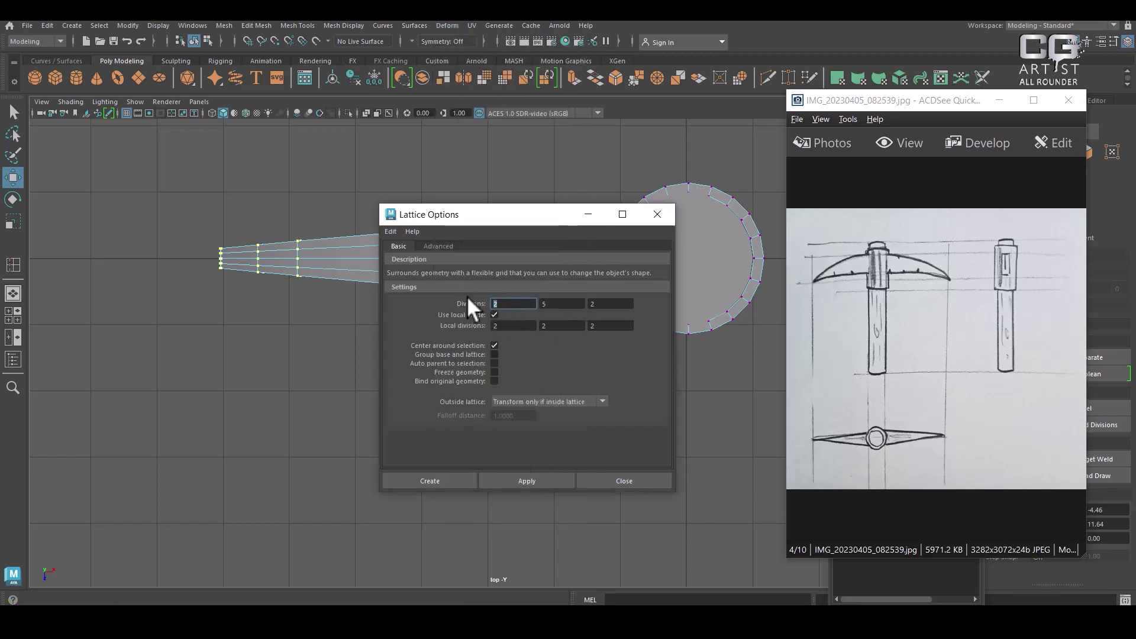
{"action": "key", "text": "Tab"}
{"action": "type", "text": "2"}
{"action": "key", "text": "Tab"}
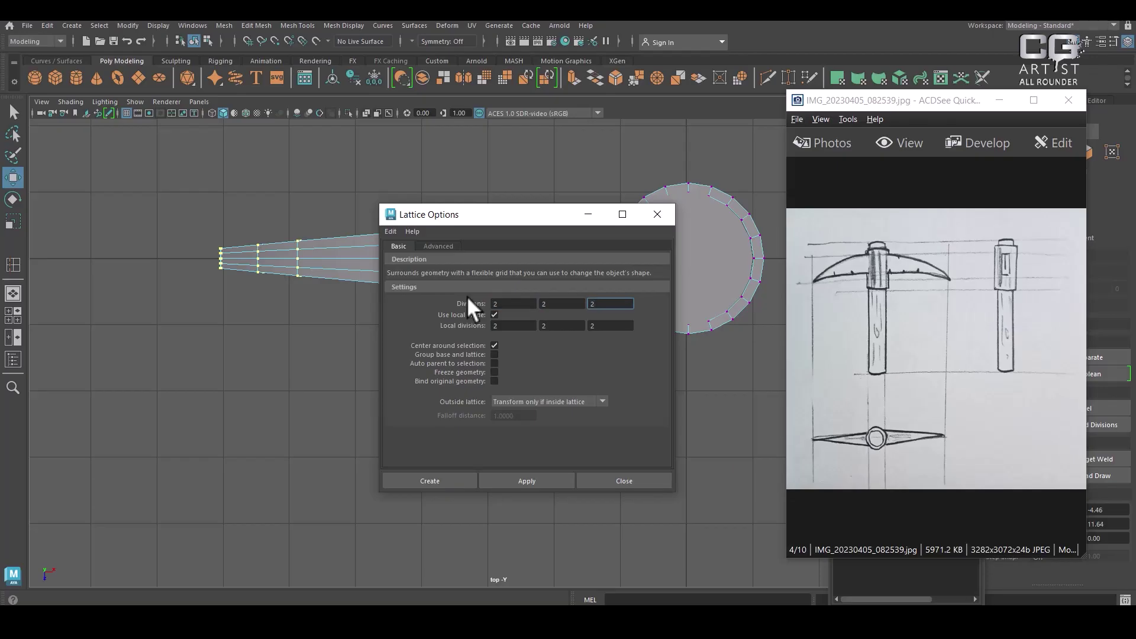
{"action": "left_click", "coordinate": [456, 476]}
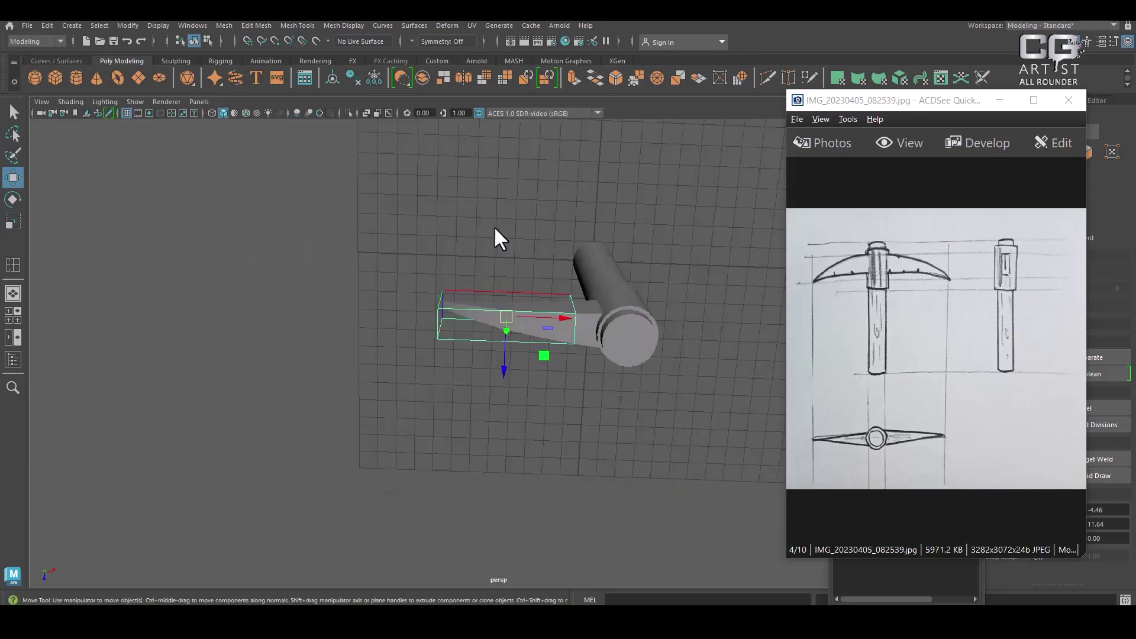
- Select the lattice points at the blade tip and scale them down along Z from the top view
{"action": "left_click_drag", "start_coordinate": [495, 228], "coordinate": [420, 301], "text": "alt"}
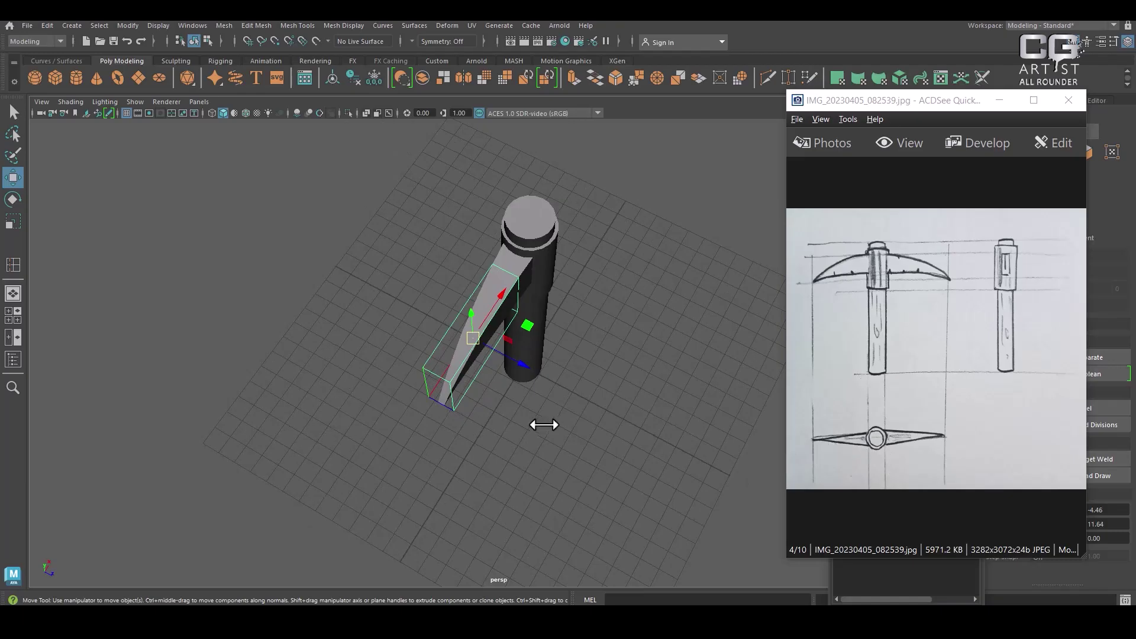
{"action": "left_click_drag", "start_coordinate": [543, 423], "coordinate": [504, 418], "text": "alt"}
{"action": "right_click_drag", "start_coordinate": [447, 190], "coordinate": [439, 152]}
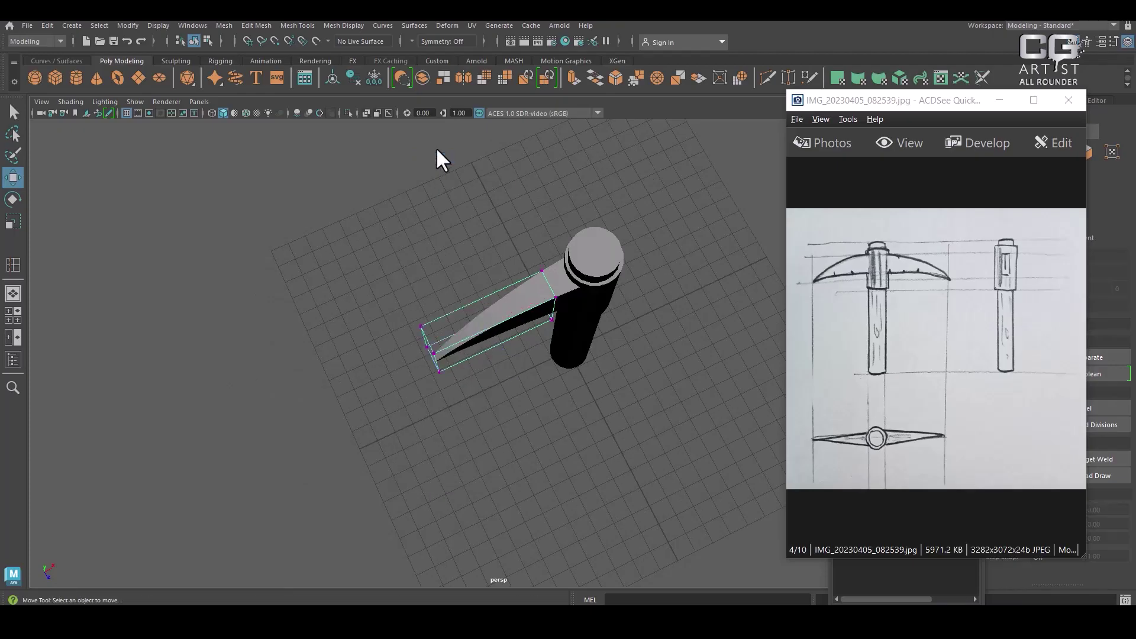
{"action": "left_click_drag", "start_coordinate": [382, 295], "coordinate": [462, 423]}
{"action": "key", "text": "space"}
{"action": "left_click_drag", "start_coordinate": [564, 363], "coordinate": [255, 357]}
{"action": "key", "text": "r"}
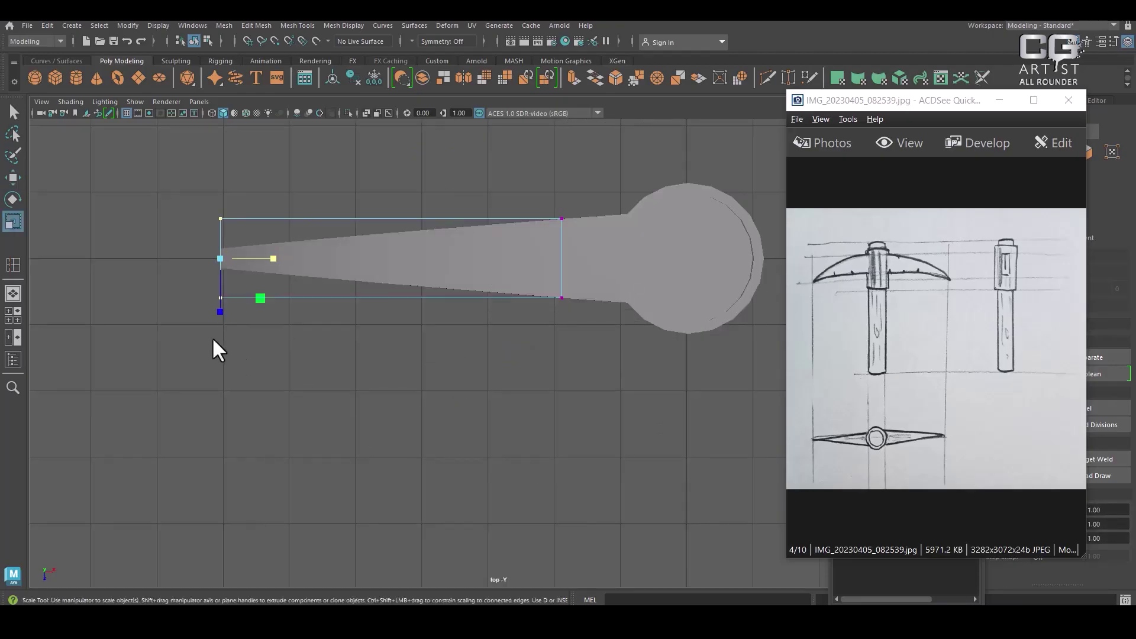
{"action": "left_click_drag", "start_coordinate": [215, 311], "coordinate": [212, 270]}
- Scale the tip-end lattice points further along Z until they meet at the blade's centre line, and inspect the sharpened tip
{"action": "right_click_drag", "start_coordinate": [228, 275], "coordinate": [371, 460], "text": "alt"}
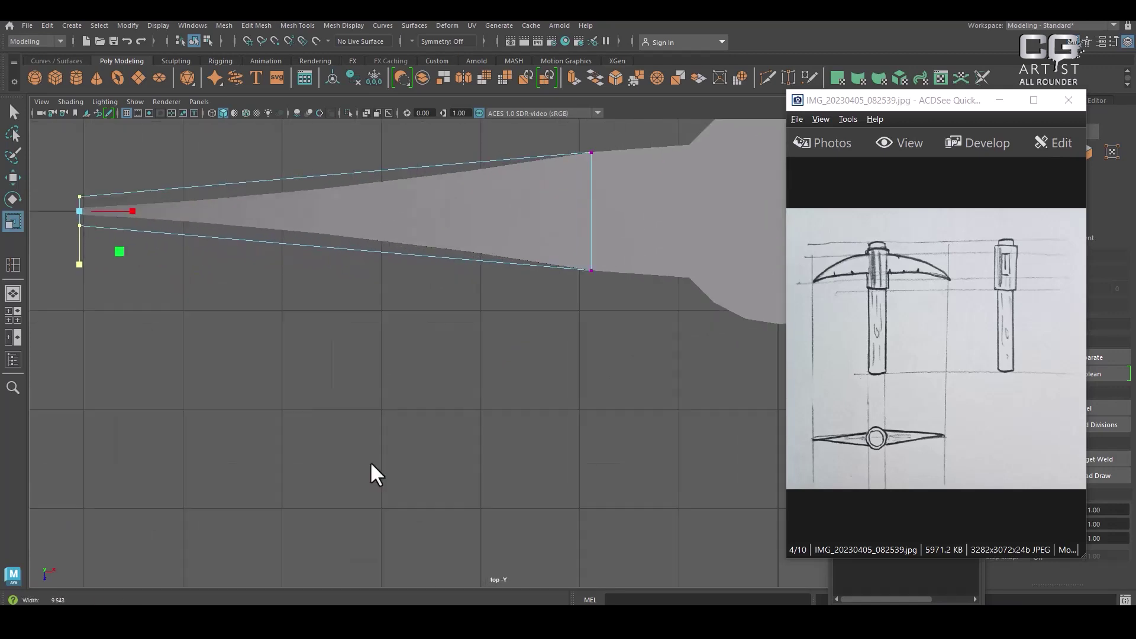
{"action": "middle_click_drag", "start_coordinate": [132, 163], "coordinate": [270, 257], "text": "alt"}
{"action": "right_click_drag", "start_coordinate": [118, 243], "coordinate": [180, 353], "text": "alt"}
{"action": "middle_click_drag", "start_coordinate": [180, 353], "coordinate": [474, 454], "text": "alt"}
{"action": "middle_click_drag", "start_coordinate": [314, 344], "coordinate": [459, 384], "text": "alt"}
{"action": "right_click_drag", "start_coordinate": [296, 379], "coordinate": [337, 454], "text": "alt"}
{"action": "middle_click_drag", "start_coordinate": [337, 456], "coordinate": [362, 420], "text": "alt"}
{"action": "left_click_drag", "start_coordinate": [338, 419], "coordinate": [325, 374]}
{"action": "left_click_drag", "start_coordinate": [449, 417], "coordinate": [596, 382], "text": "alt"}
{"action": "left_click_drag", "start_coordinate": [534, 314], "coordinate": [549, 457], "text": "alt"}
- Select the head and the handle, delete their history to bake in the lattice shape, and clear the selection
{"action": "left_click", "coordinate": [547, 348]}
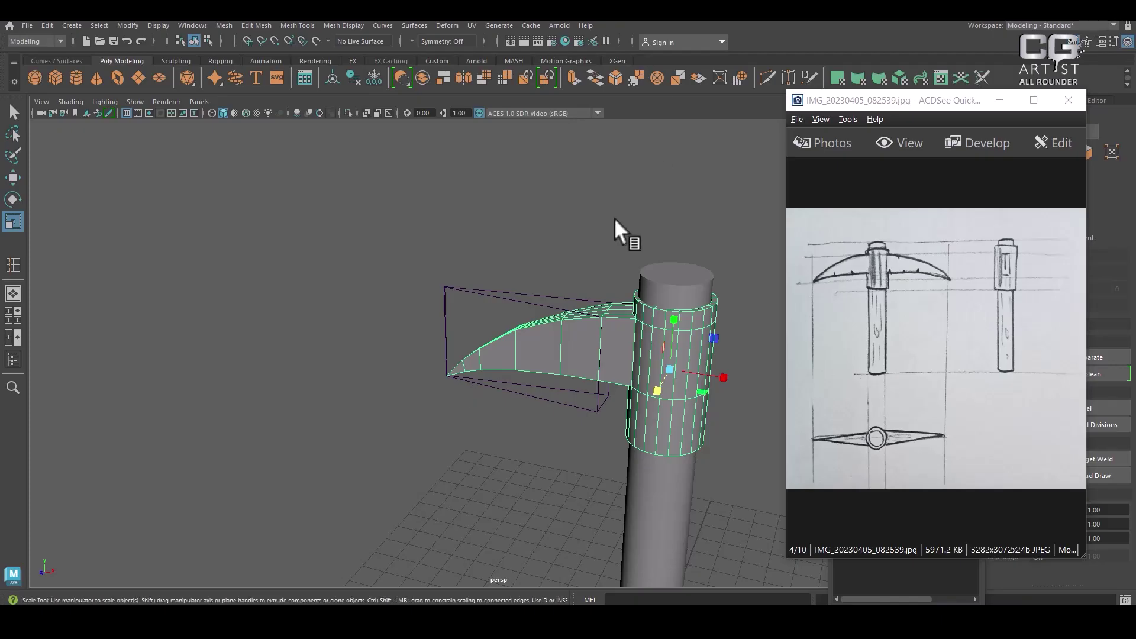
{"action": "left_click", "coordinate": [639, 474]}
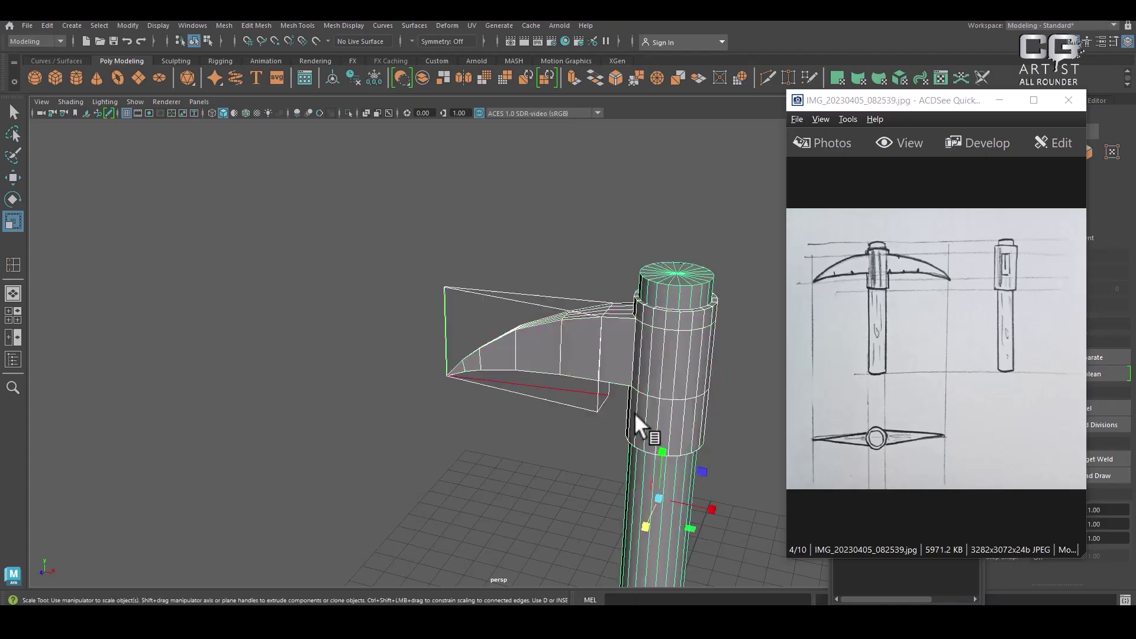
{"action": "left_click", "coordinate": [47, 26]}
{"action": "mouse_move", "coordinate": [195, 165]}
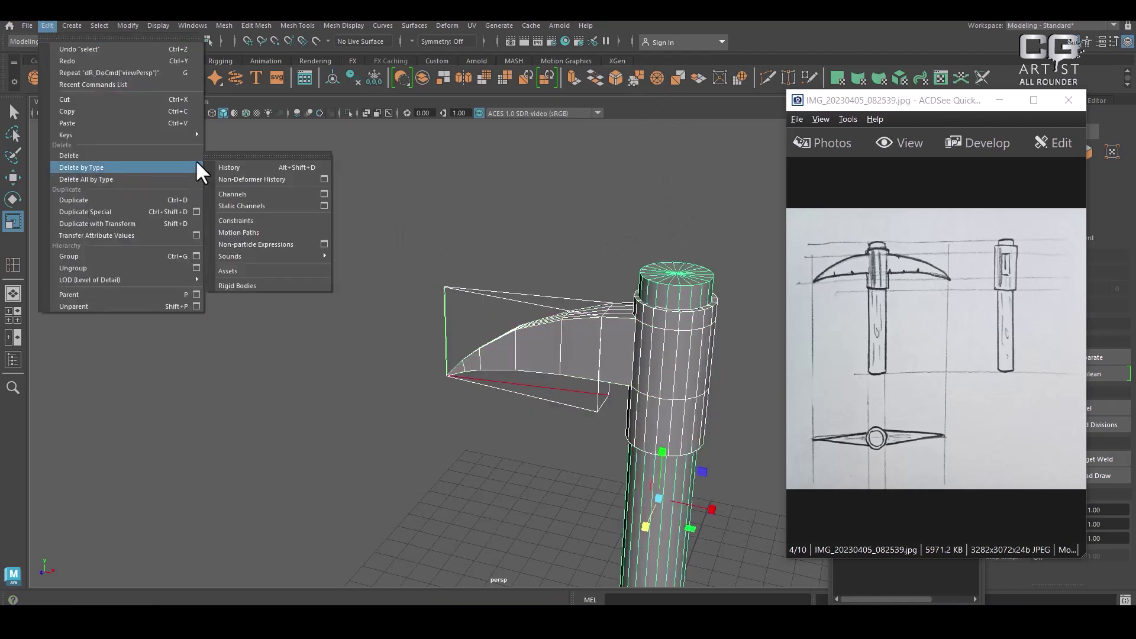
{"action": "left_click", "coordinate": [238, 168]}
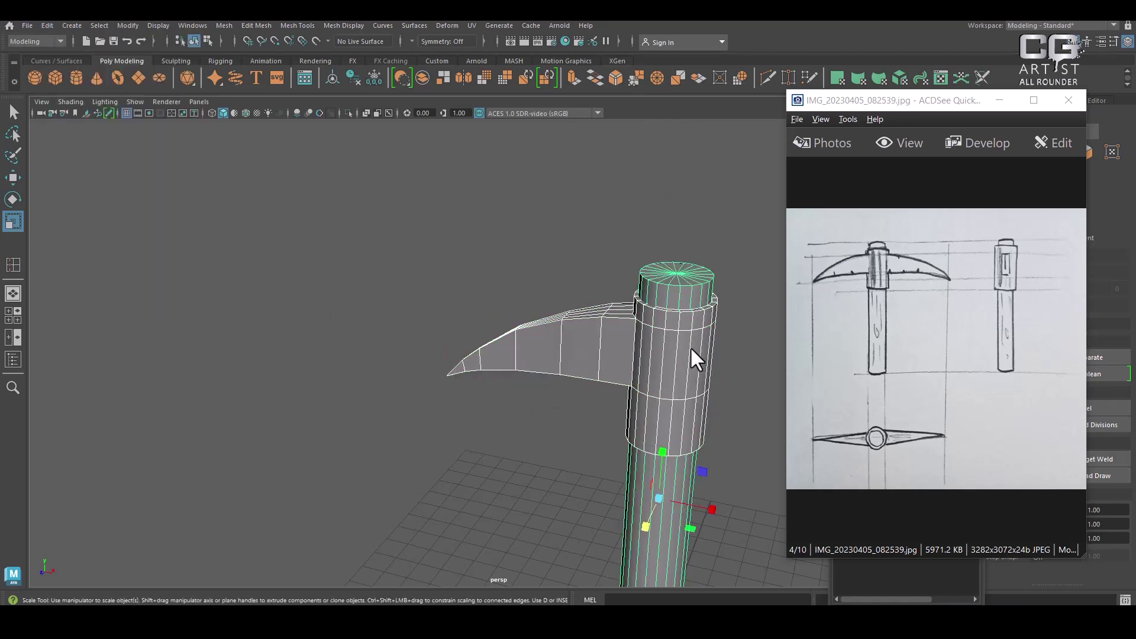
{"action": "left_click", "coordinate": [718, 327]}
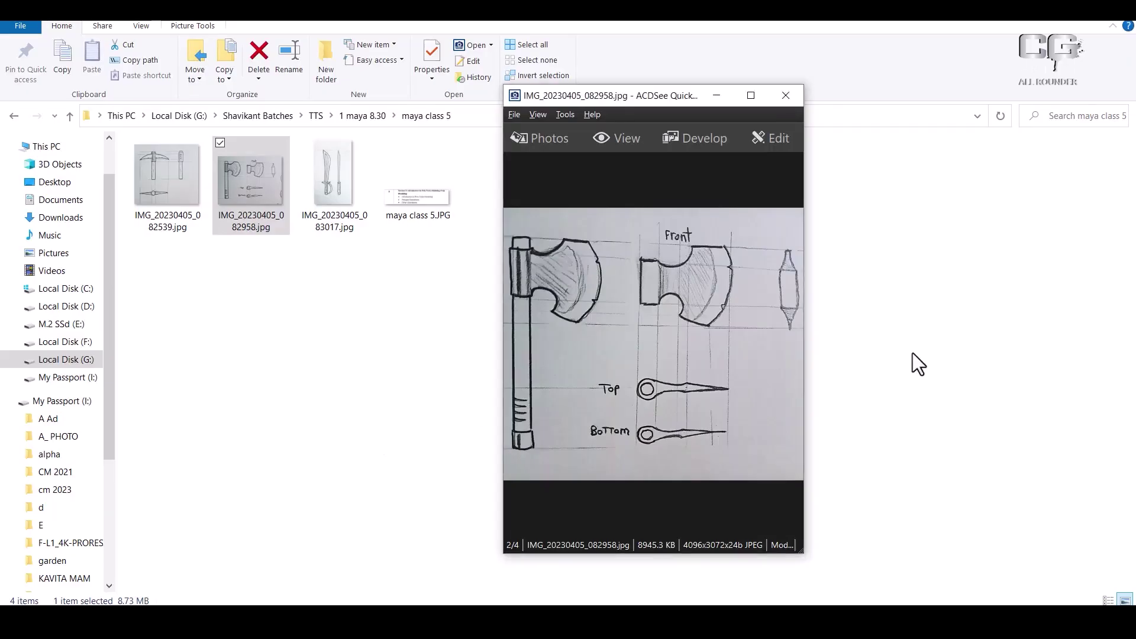
- Copy the path of the "maya class 5" reference folder, switch back to Maya and minimise the axe image viewer
{"action": "left_click", "coordinate": [476, 115]}
{"action": "key", "text": "ctrl+c"}
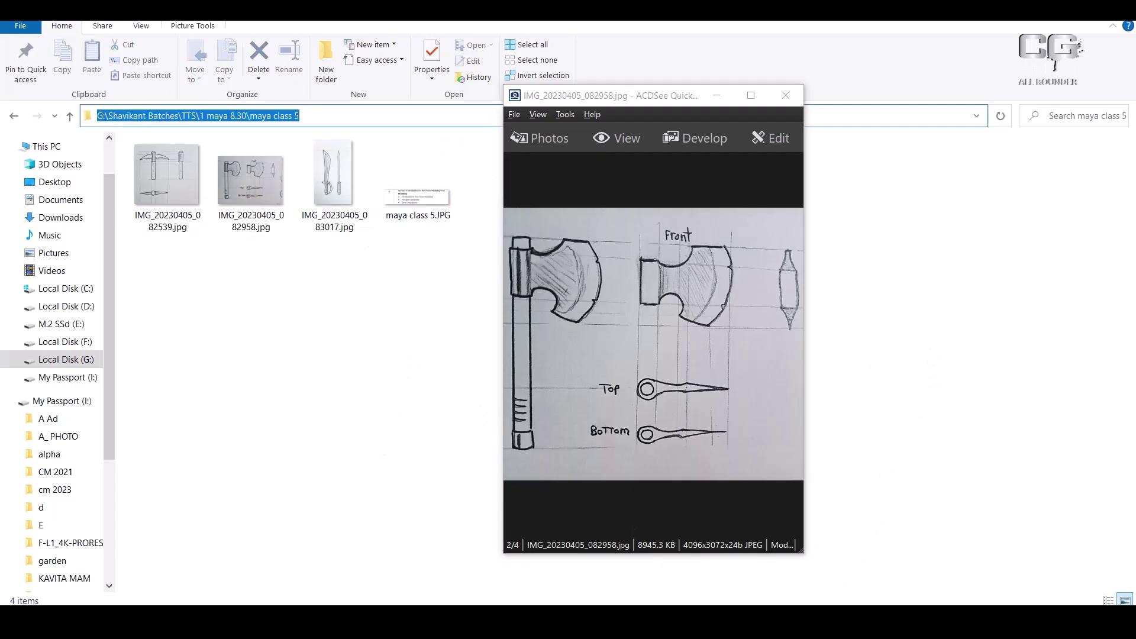
{"action": "key", "text": "alt+Tab"}
{"action": "left_click", "coordinate": [717, 95]}
- Switch to the front view and make layer1 visible again with the whole pickaxe sketch in frame
{"action": "scroll", "coordinate": [592, 355], "scroll_direction": "down", "scroll_amount": 2}
{"action": "key", "text": "space"}
{"action": "left_click_drag", "start_coordinate": [593, 315], "coordinate": [596, 357]}
{"action": "scroll", "coordinate": [628, 334], "scroll_direction": "down", "scroll_amount": 2}
{"action": "middle_click_drag", "start_coordinate": [656, 403], "coordinate": [537, 276], "text": "alt"}
{"action": "scroll", "coordinate": [550, 296], "scroll_direction": "down", "scroll_amount": 1}
{"action": "middle_click_drag", "start_coordinate": [659, 428], "coordinate": [636, 447], "text": "alt"}
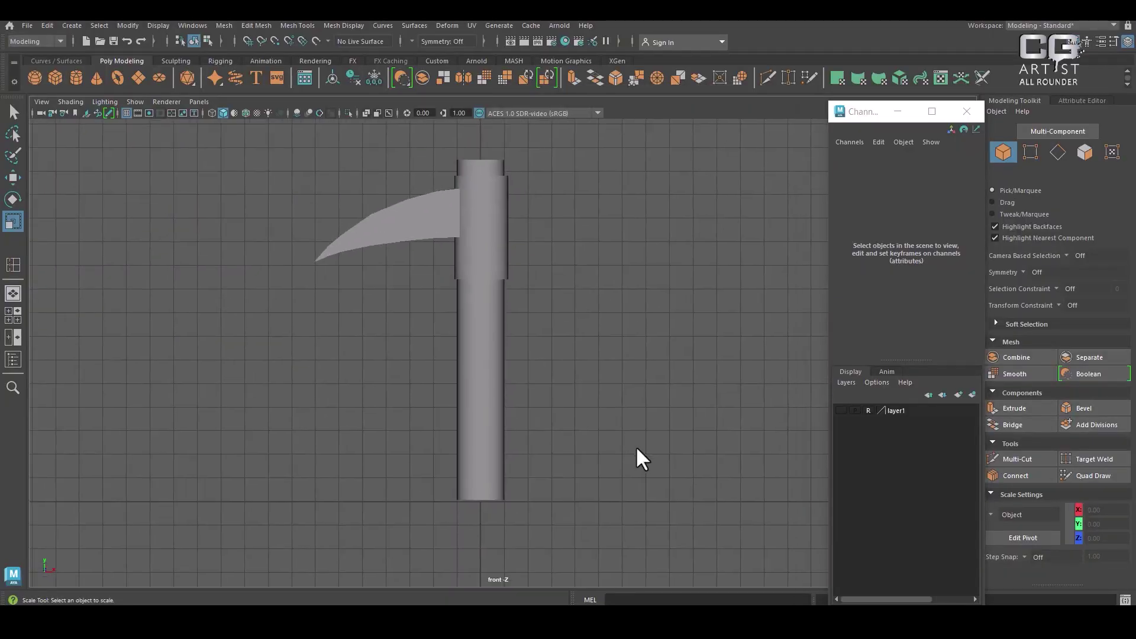
{"action": "scroll", "coordinate": [636, 449], "scroll_direction": "down", "scroll_amount": 1}
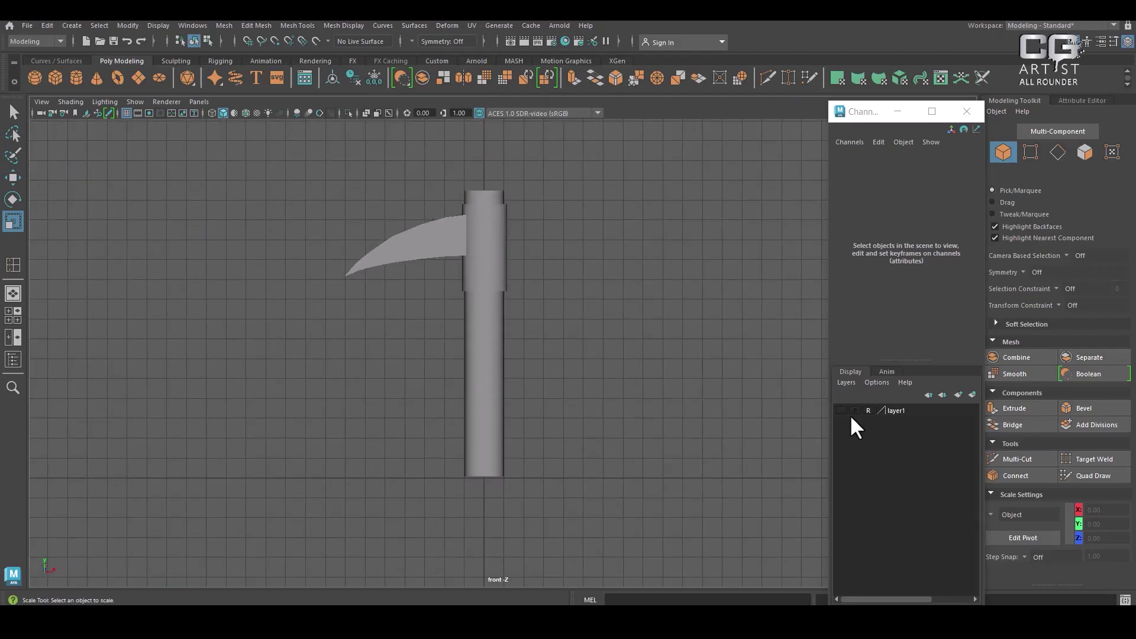
{"action": "left_click", "coordinate": [840, 410]}
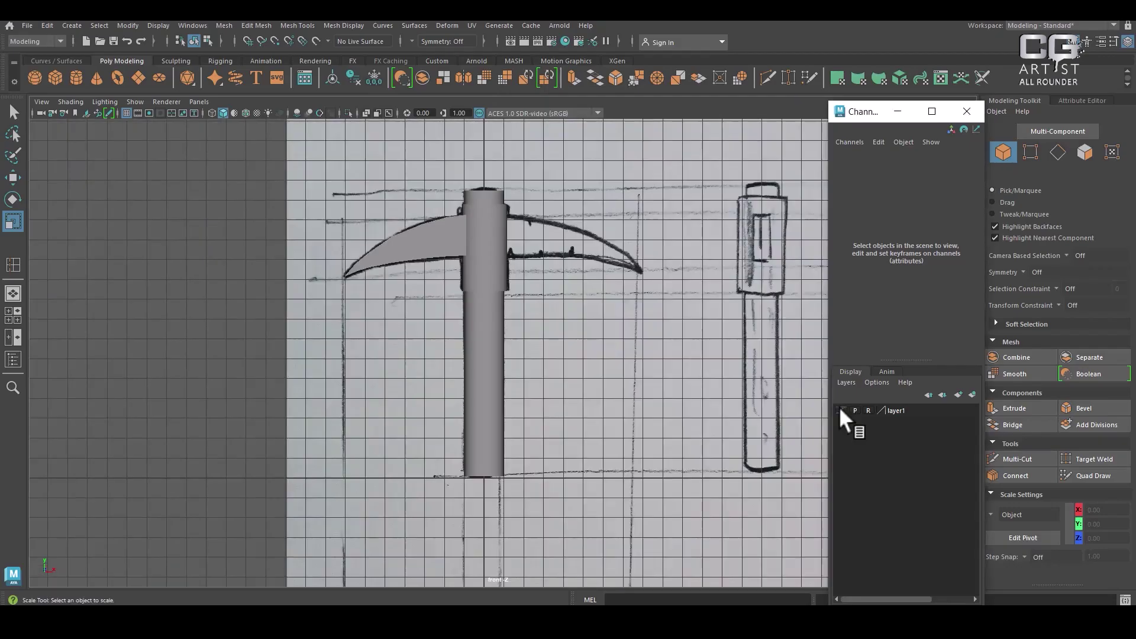
{"action": "scroll", "coordinate": [550, 402], "scroll_direction": "down", "scroll_amount": 3}
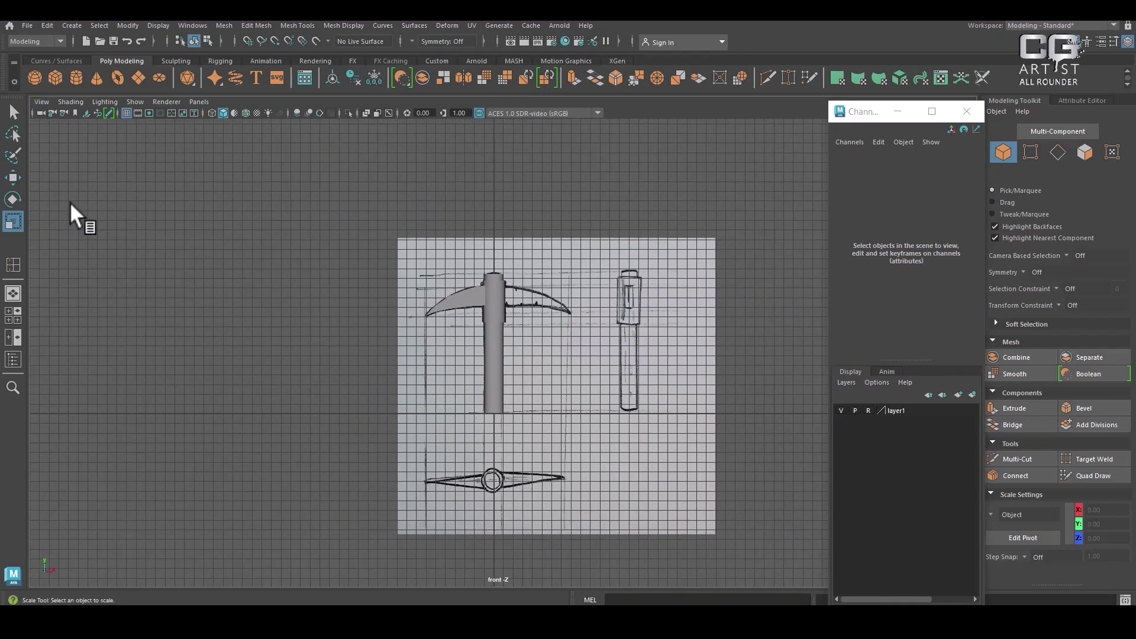
- Import IMG_20230405_082958.jpg from the copied folder as an image plane for the front view
{"action": "left_click", "coordinate": [39, 101]}
{"action": "mouse_move", "coordinate": [124, 366]}
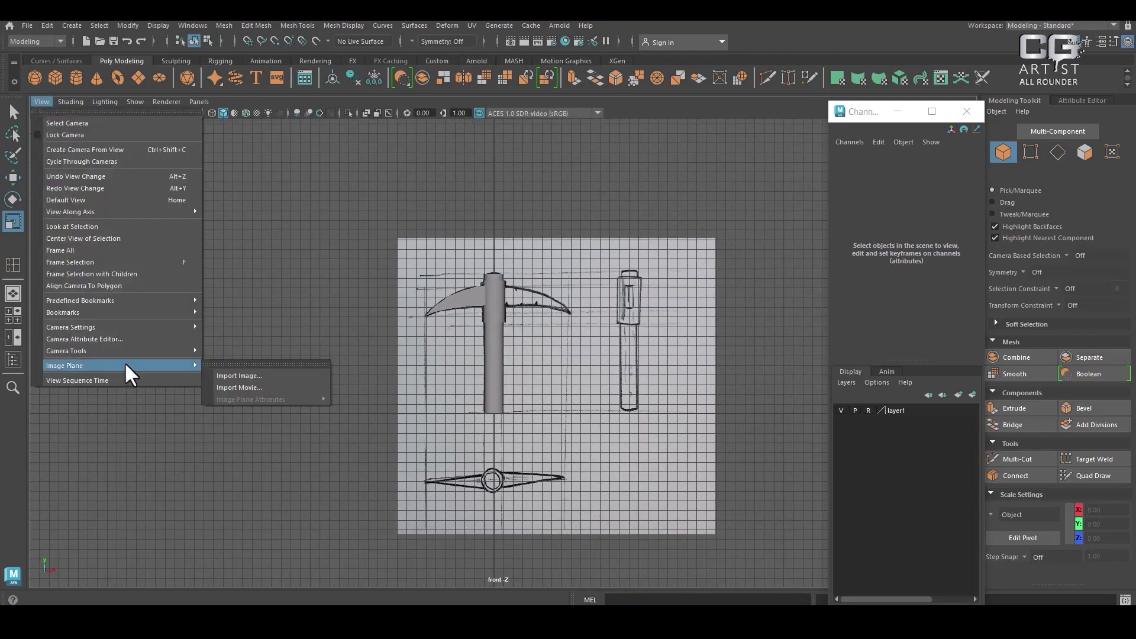
{"action": "left_click", "coordinate": [251, 372]}
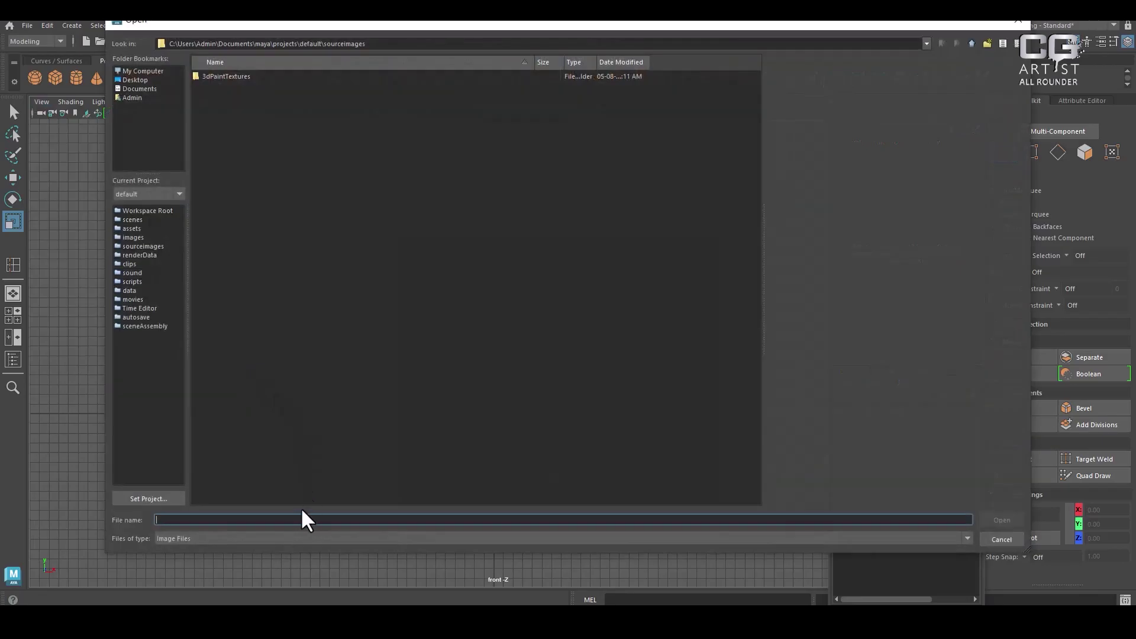
{"action": "key", "text": "ctrl+v"}
{"action": "key", "text": "Return"}
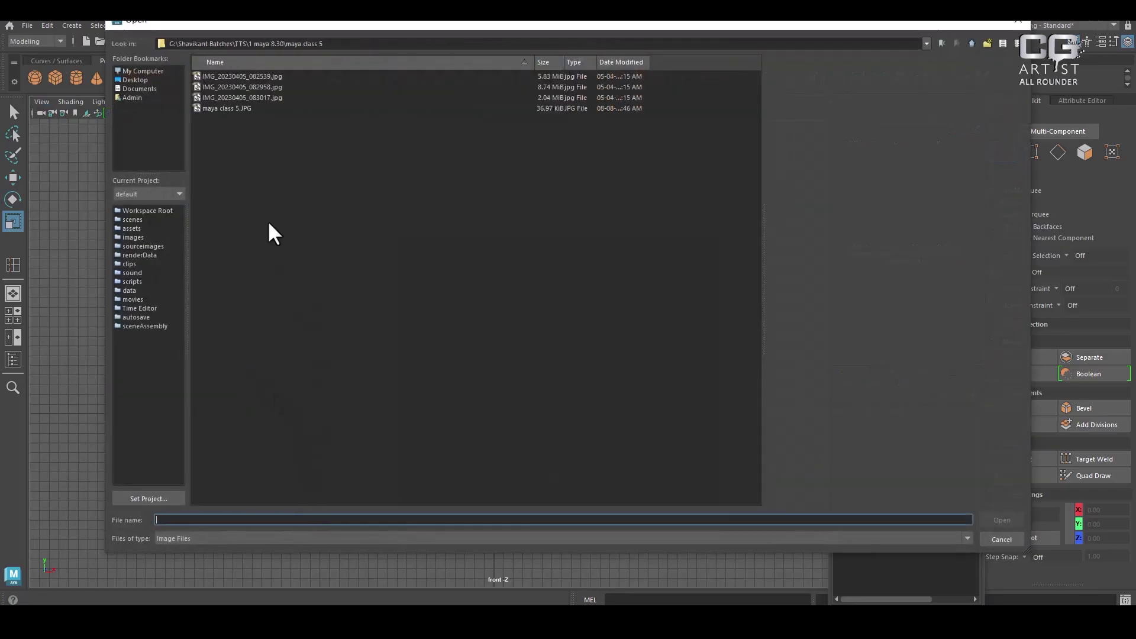
{"action": "left_click", "coordinate": [251, 90]}
{"action": "left_click", "coordinate": [251, 84]}
{"action": "double_click", "coordinate": [250, 83]}
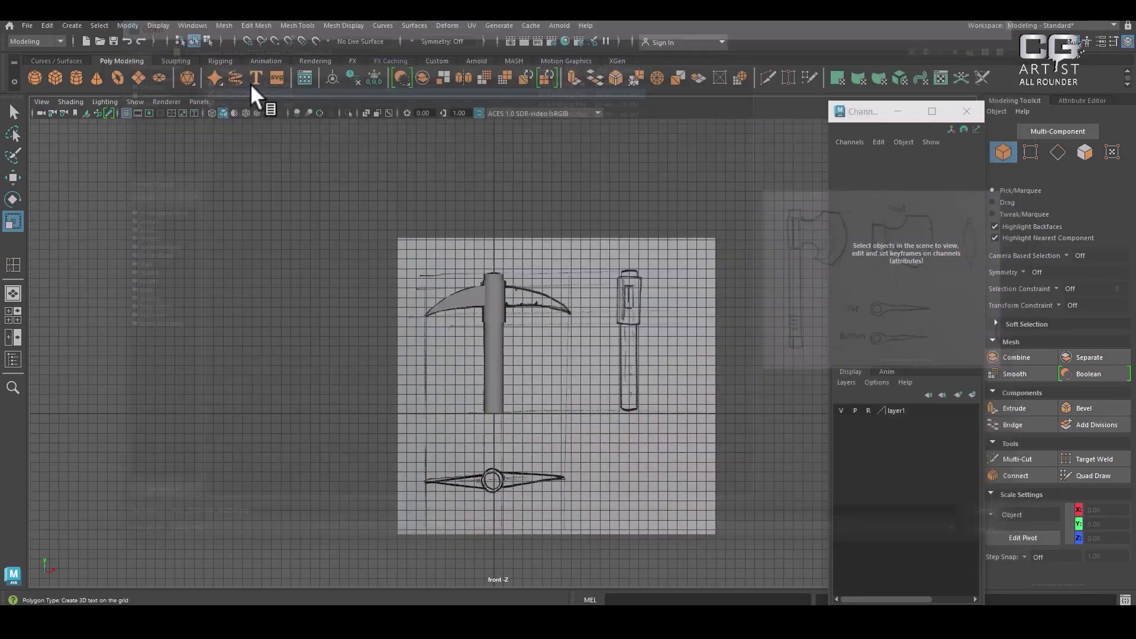
- Move the axe image plane along negative X beside the pickaxe sketch, raise it in Y, and deselect it
{"action": "middle_click_drag", "start_coordinate": [538, 332], "coordinate": [484, 274], "text": "alt"}
{"action": "key", "text": "w"}
{"action": "left_click_drag", "start_coordinate": [502, 360], "coordinate": [290, 319]}
{"action": "middle_click_drag", "start_coordinate": [290, 320], "coordinate": [519, 271], "text": "alt"}
{"action": "right_click_drag", "start_coordinate": [520, 271], "coordinate": [541, 349], "text": "alt"}
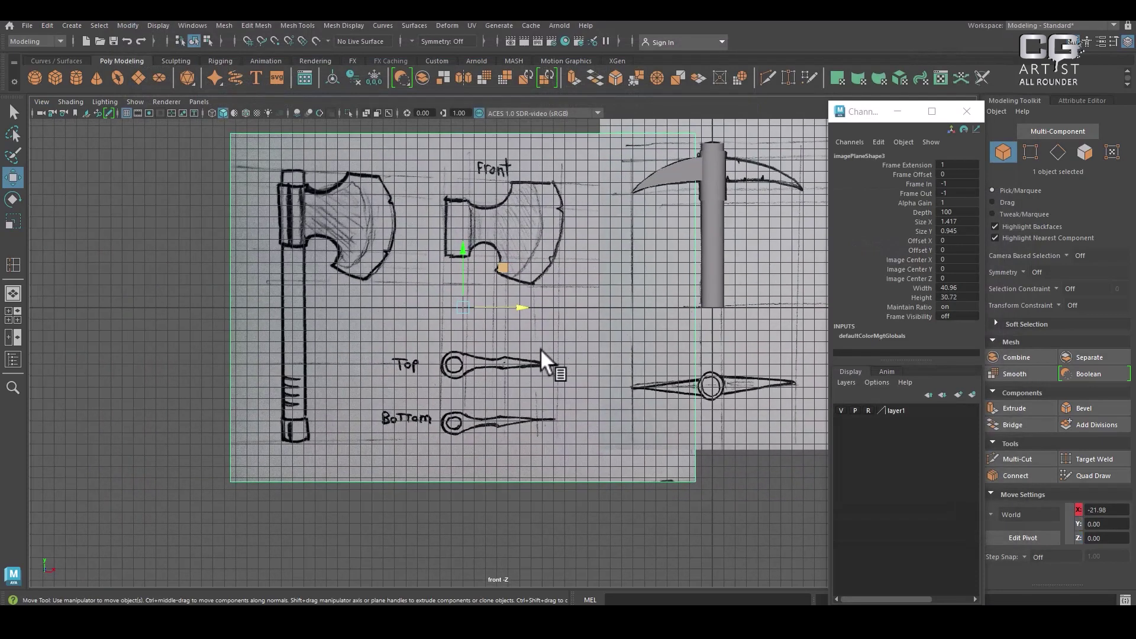
{"action": "left_click_drag", "start_coordinate": [503, 307], "coordinate": [415, 303]}
{"action": "middle_click_drag", "start_coordinate": [392, 251], "coordinate": [424, 339], "text": "alt"}
{"action": "left_click_drag", "start_coordinate": [401, 339], "coordinate": [392, 207]}
{"action": "middle_click_drag", "start_coordinate": [404, 232], "coordinate": [353, 443], "text": "alt"}
{"action": "right_click_drag", "start_coordinate": [353, 444], "coordinate": [420, 438], "text": "alt"}
{"action": "left_click", "coordinate": [687, 346]}
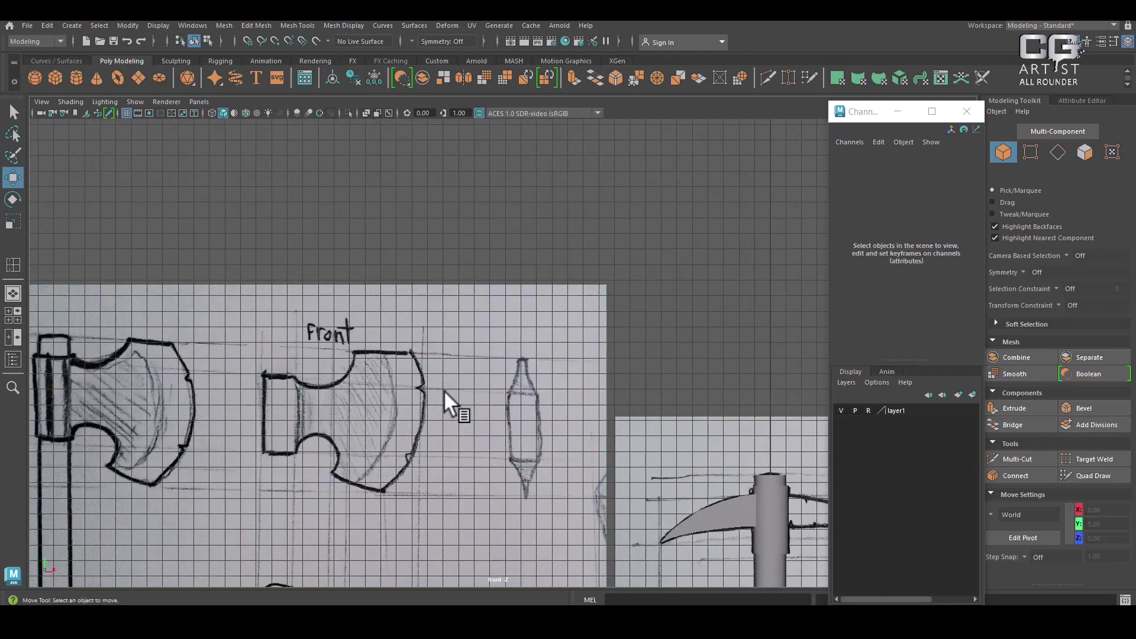
- Close the floating Channel Box to clear the view around the axe head's front sketch
{"action": "middle_click_drag", "start_coordinate": [445, 391], "coordinate": [611, 293], "text": "alt"}
{"action": "scroll", "coordinate": [612, 293], "scroll_direction": "up", "scroll_amount": 1}
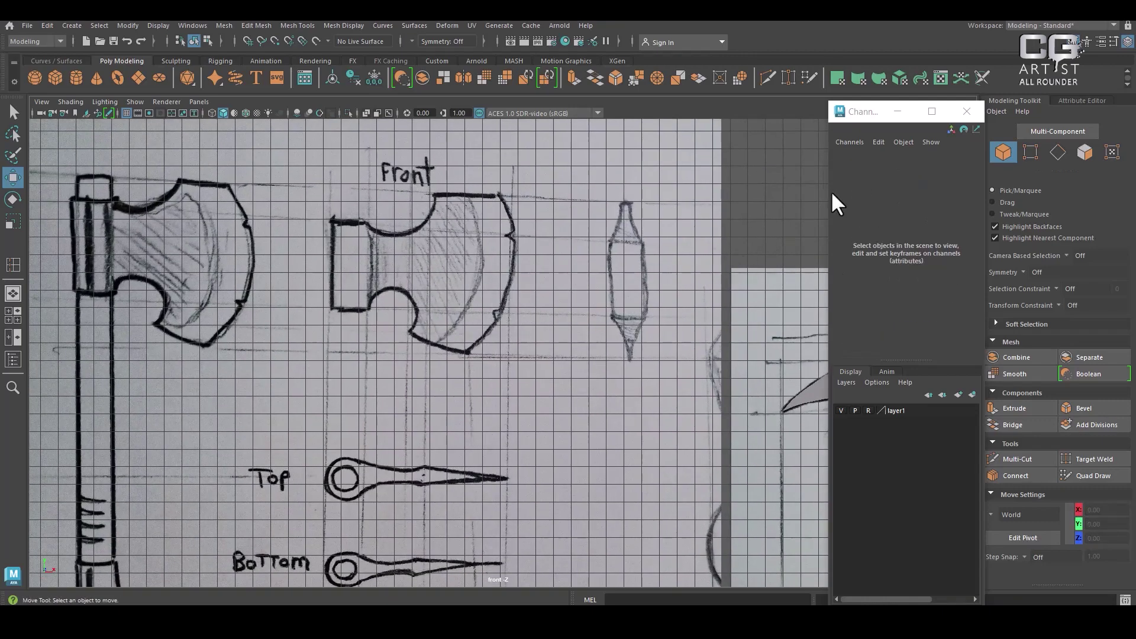
{"action": "left_click", "coordinate": [966, 111]}
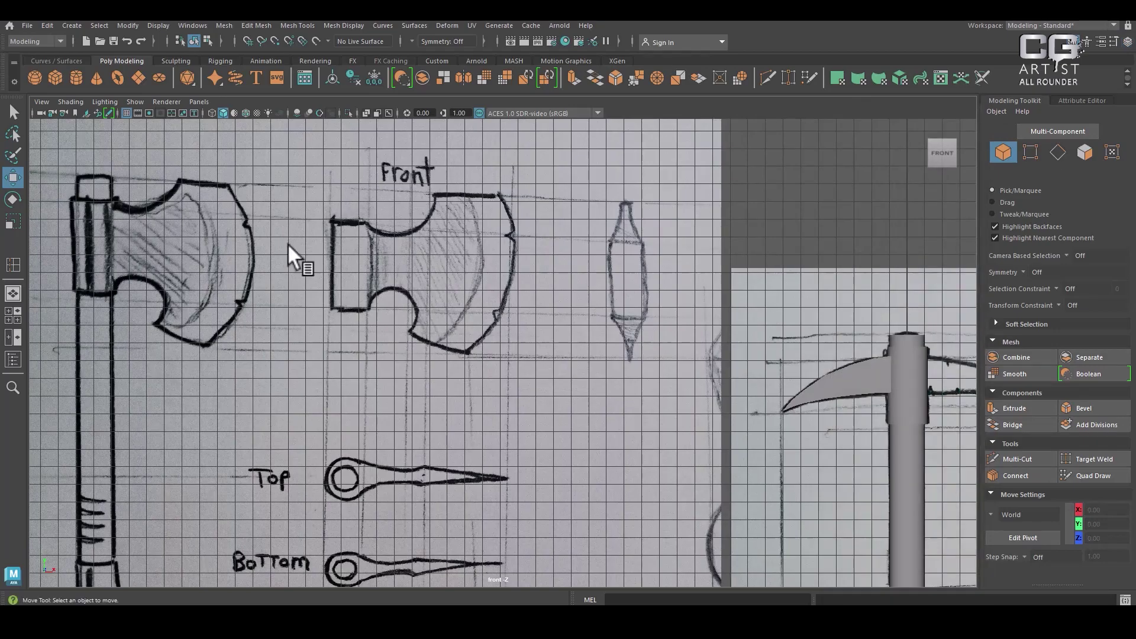
- Create a polygon cylinder and move it over the axe blade in the front sketch, at about X -23.49, Y 19.45
{"action": "left_click", "coordinate": [72, 26]}
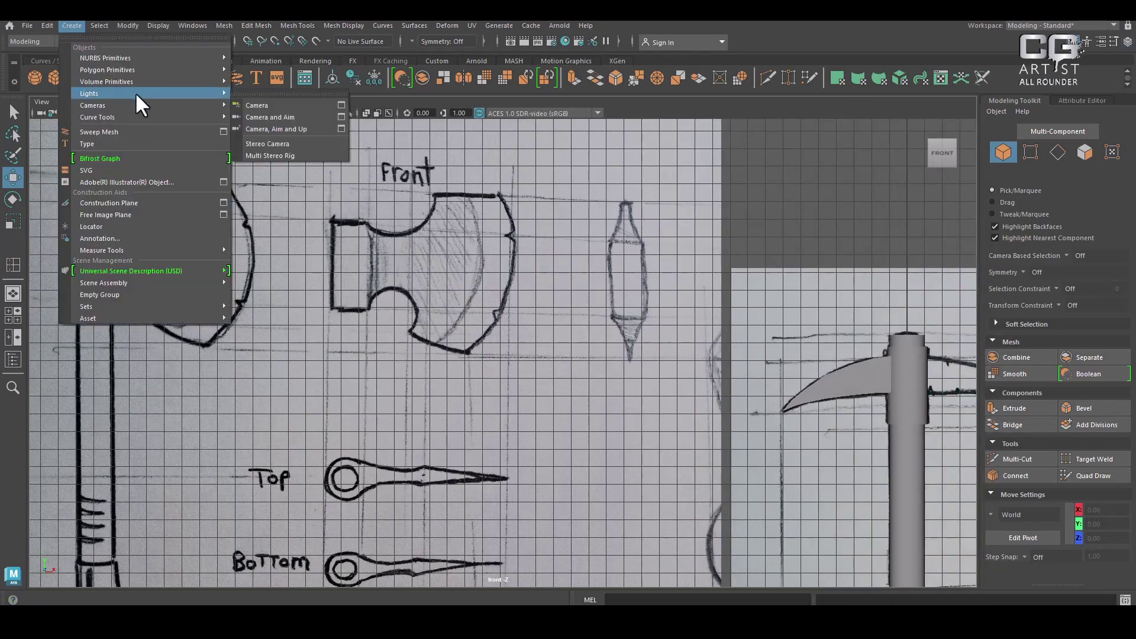
{"action": "mouse_move", "coordinate": [167, 69]}
{"action": "left_click", "coordinate": [268, 59]}
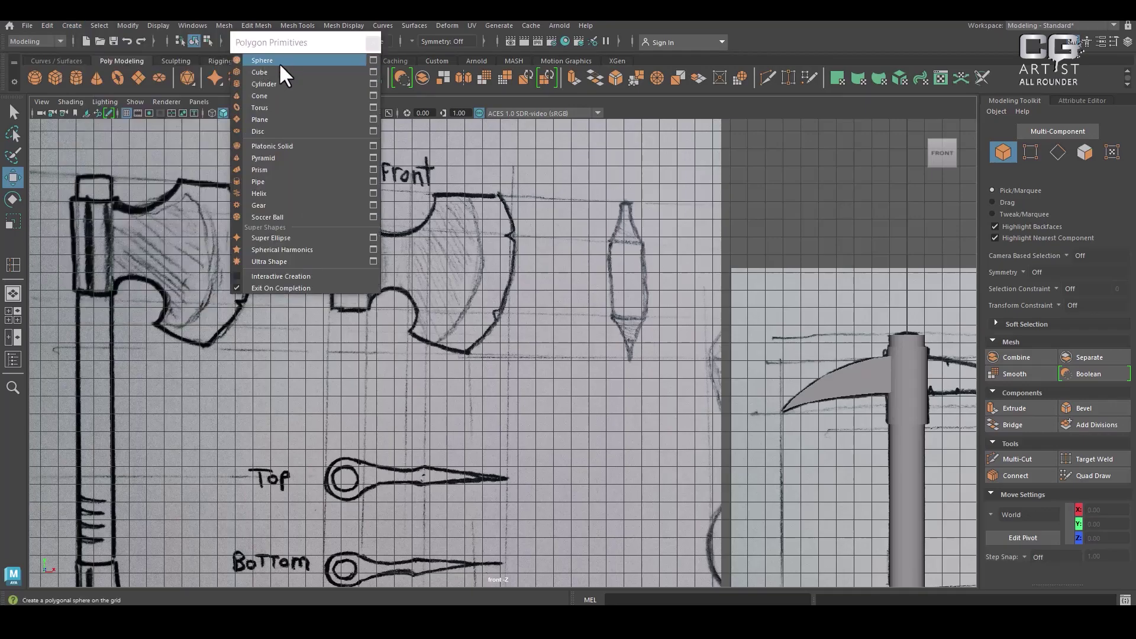
{"action": "left_click", "coordinate": [290, 86]}
{"action": "scroll", "coordinate": [769, 461], "scroll_direction": "down", "scroll_amount": 2}
{"action": "left_click_drag", "start_coordinate": [814, 536], "coordinate": [496, 272]}
{"action": "right_click_drag", "start_coordinate": [498, 278], "coordinate": [605, 440], "text": "alt"}
{"action": "middle_click_drag", "start_coordinate": [435, 213], "coordinate": [621, 352], "text": "alt"}
{"action": "right_click_drag", "start_coordinate": [621, 352], "coordinate": [694, 392], "text": "alt"}
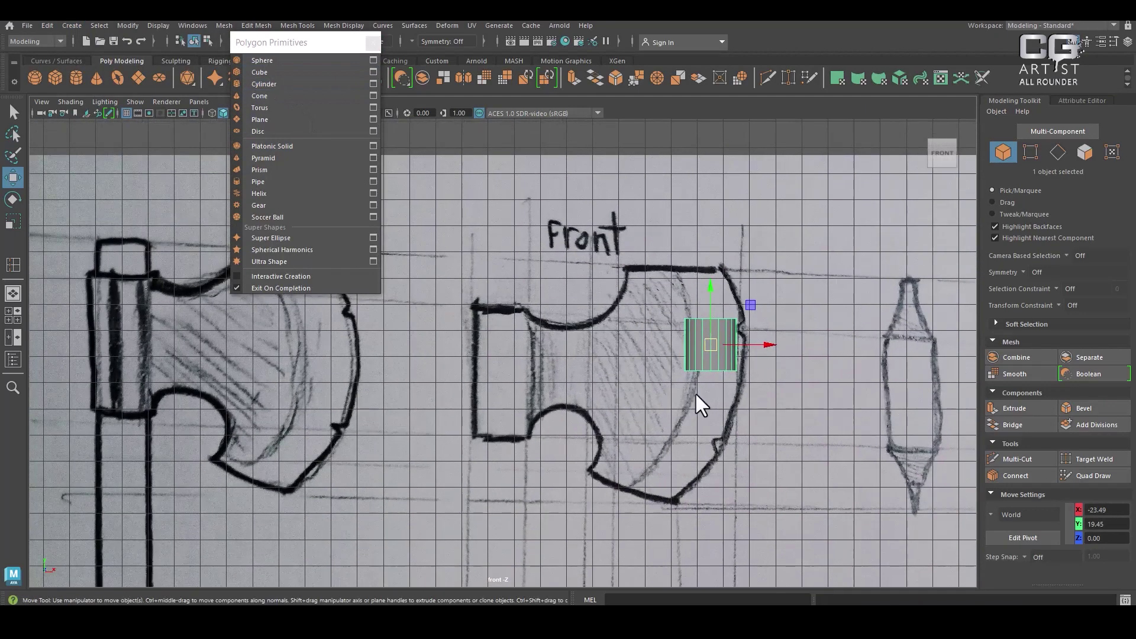
- Set the new cylinder's rotation to 90 degrees about X so its circular cap faces the front view
{"action": "key", "text": "e"}
{"action": "left_click_drag", "start_coordinate": [705, 311], "coordinate": [708, 355]}
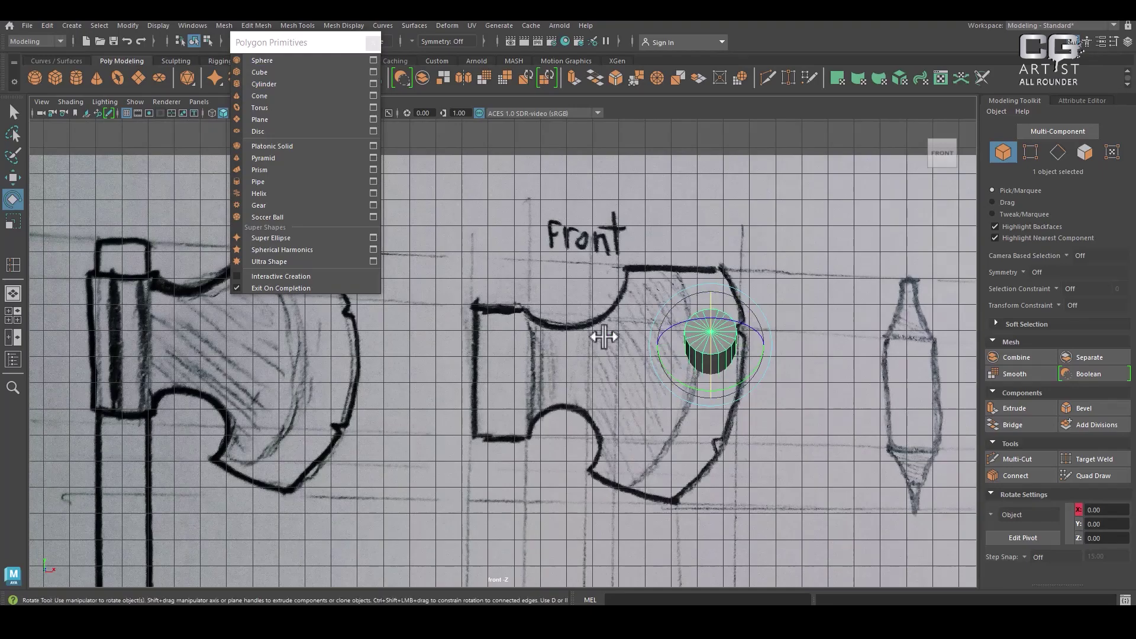
{"action": "left_click", "coordinate": [1127, 41]}
{"action": "double_click", "coordinate": [962, 194]}
{"action": "type", "text": "90"}
{"action": "key", "text": "Return"}
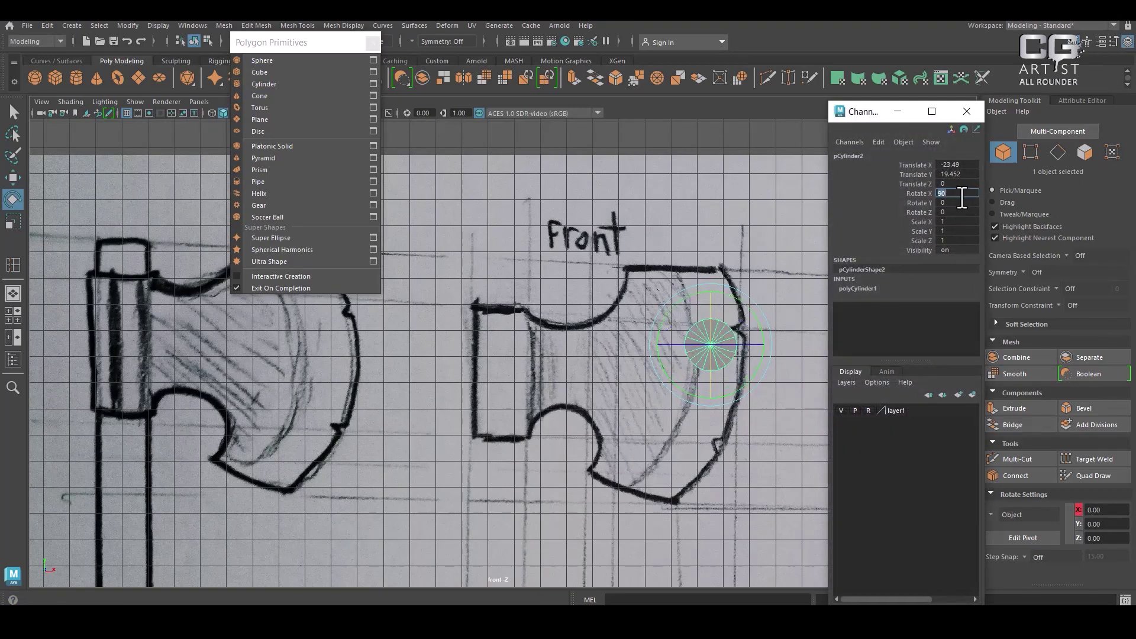
- Enlarge the cylinder's radius to 5.6 and move it to X -27.495, Y 18.57 over the axe head, viewed in wireframe
{"action": "left_click", "coordinate": [868, 288]}
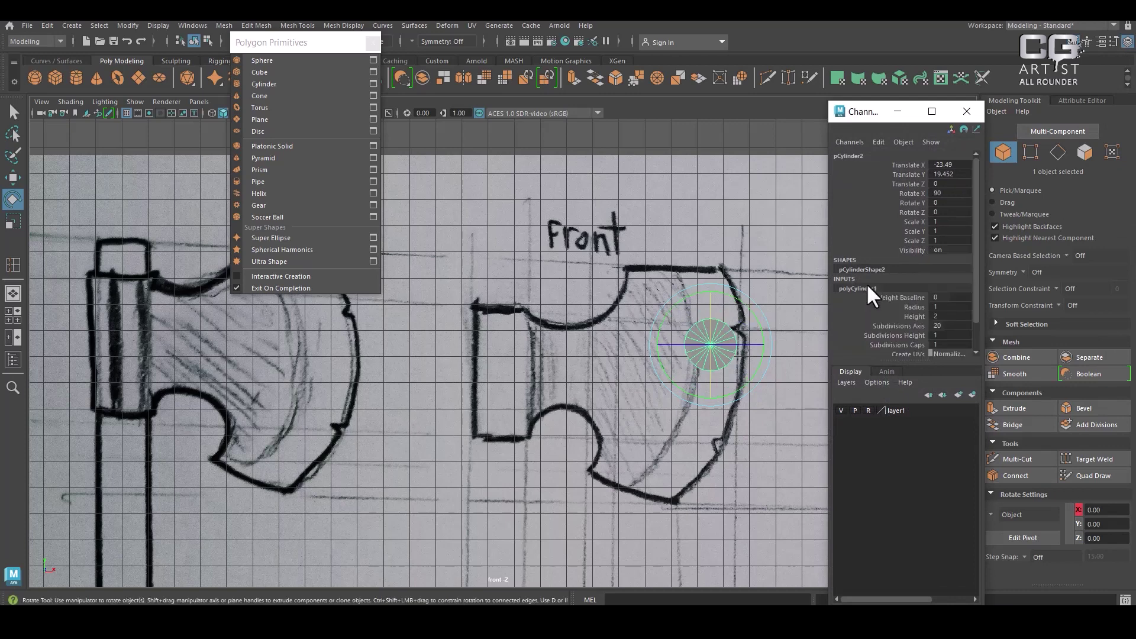
{"action": "left_click", "coordinate": [914, 307]}
{"action": "middle_click_drag", "start_coordinate": [659, 361], "coordinate": [805, 283]}
{"action": "key", "text": "w"}
{"action": "left_click_drag", "start_coordinate": [712, 347], "coordinate": [660, 380]}
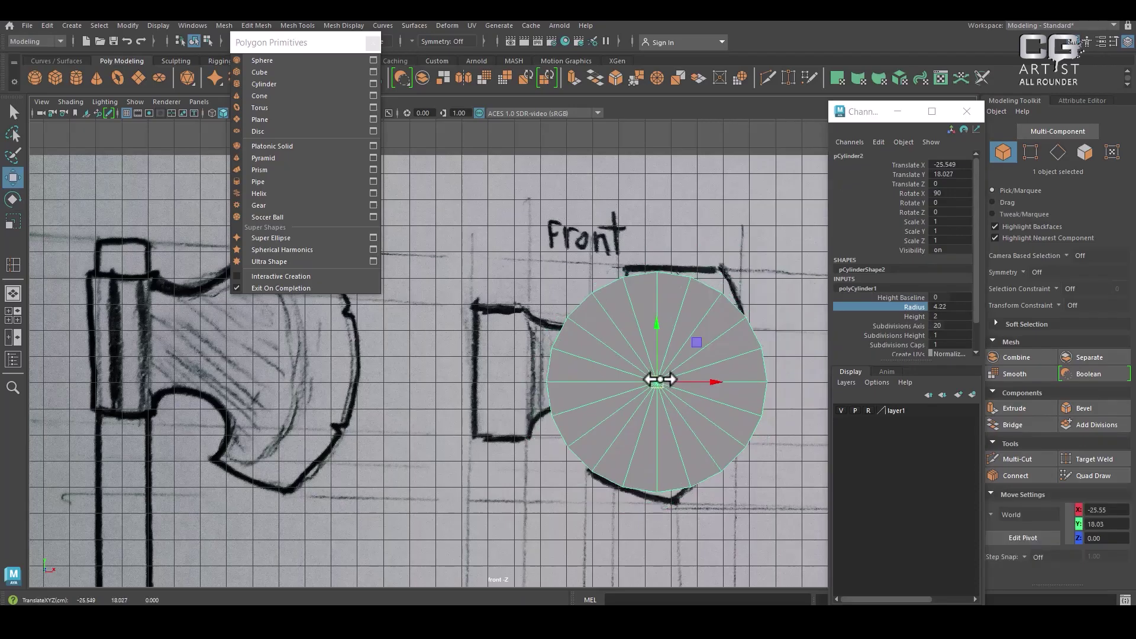
{"action": "key", "text": "4"}
{"action": "left_click", "coordinate": [902, 304]}
{"action": "middle_click_drag", "start_coordinate": [707, 305], "coordinate": [788, 289]}
{"action": "key", "text": "w"}
{"action": "left_click_drag", "start_coordinate": [664, 380], "coordinate": [606, 371]}
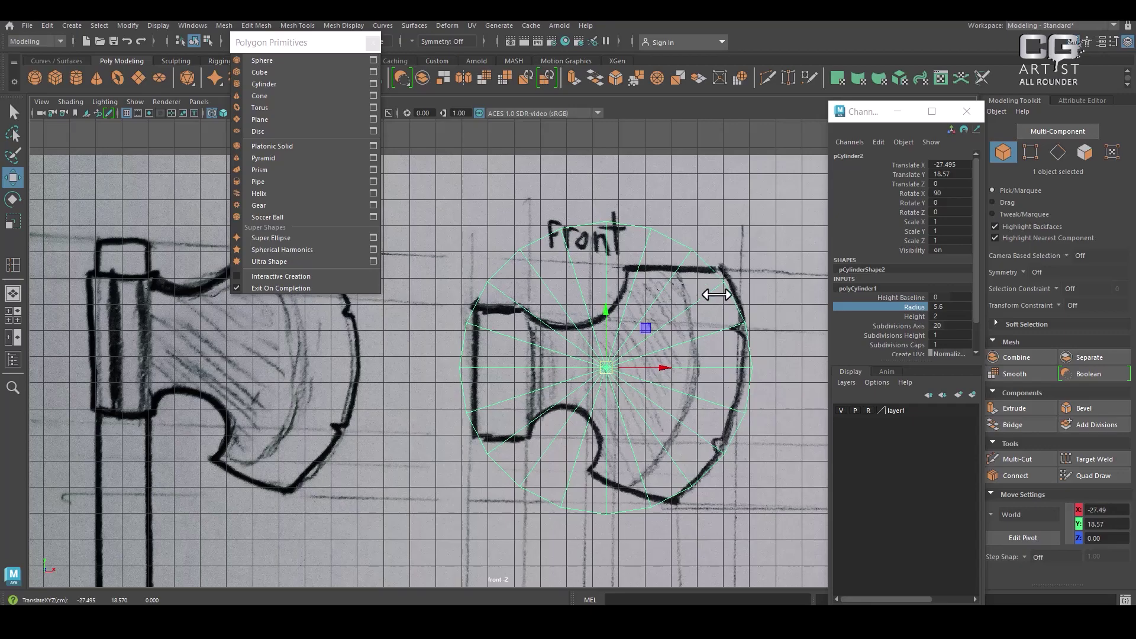
- Add the axe sketch image plane to the display layer layer1
{"action": "right_click", "coordinate": [711, 196]}
{"action": "left_click", "coordinate": [715, 203]}
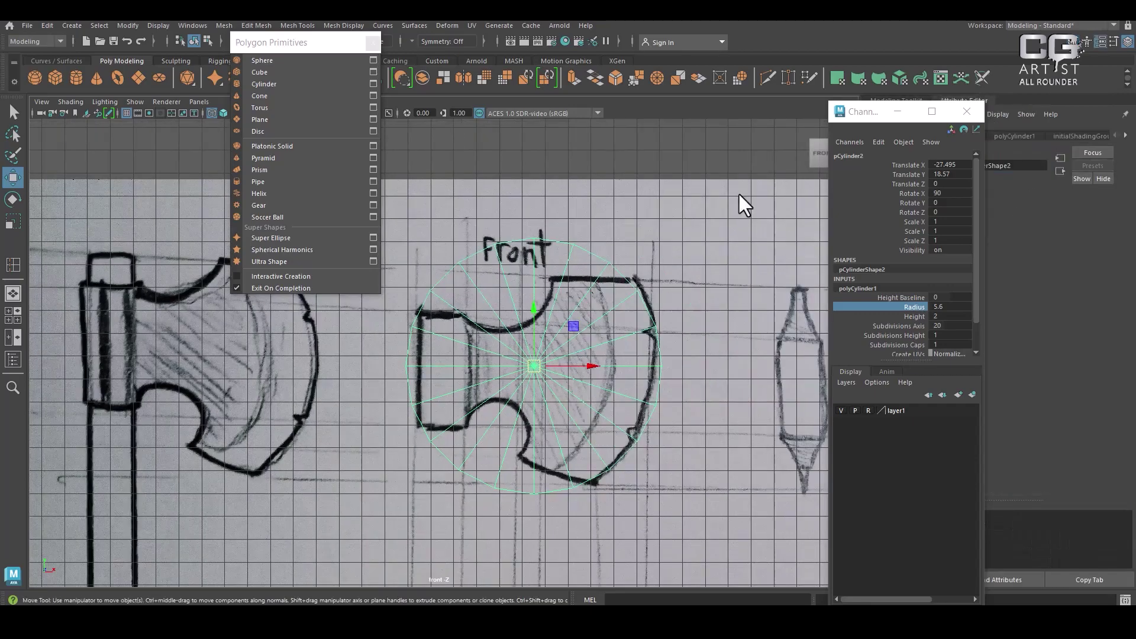
{"action": "left_click", "coordinate": [738, 207]}
{"action": "left_click", "coordinate": [908, 413]}
{"action": "right_click", "coordinate": [914, 410]}
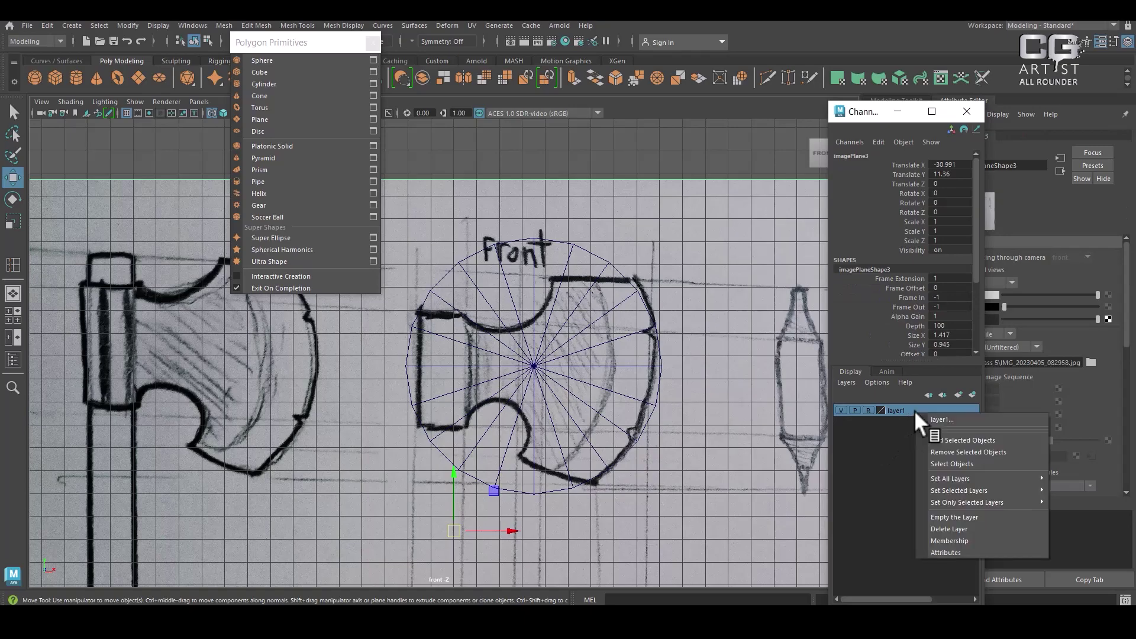
{"action": "left_click", "coordinate": [769, 215]}
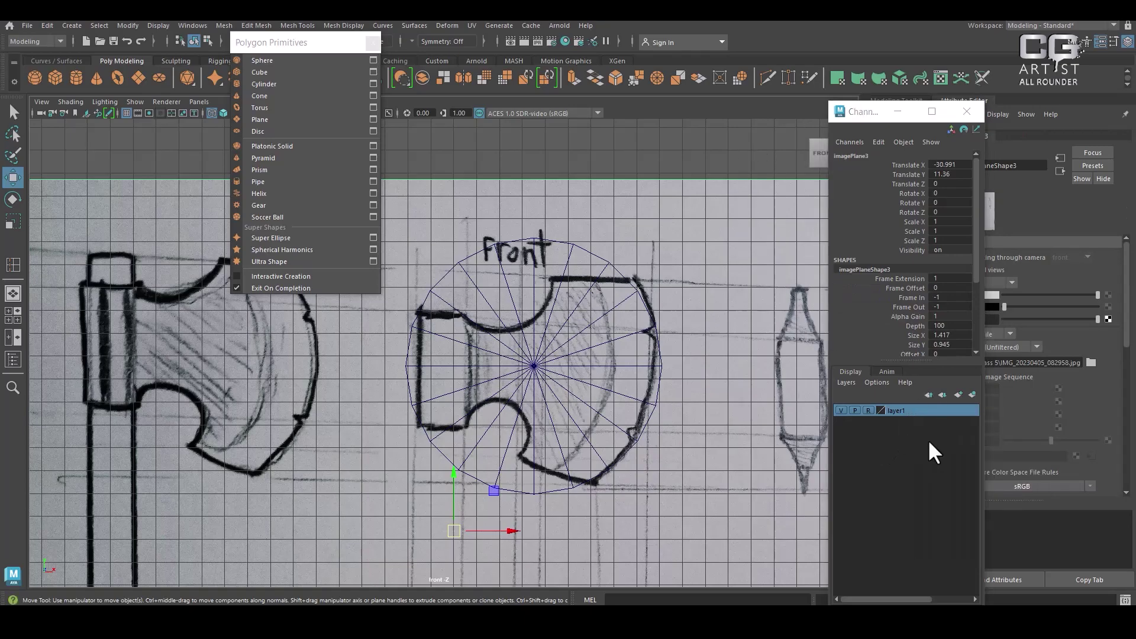
{"action": "right_click", "coordinate": [928, 408]}
{"action": "left_click", "coordinate": [957, 436]}
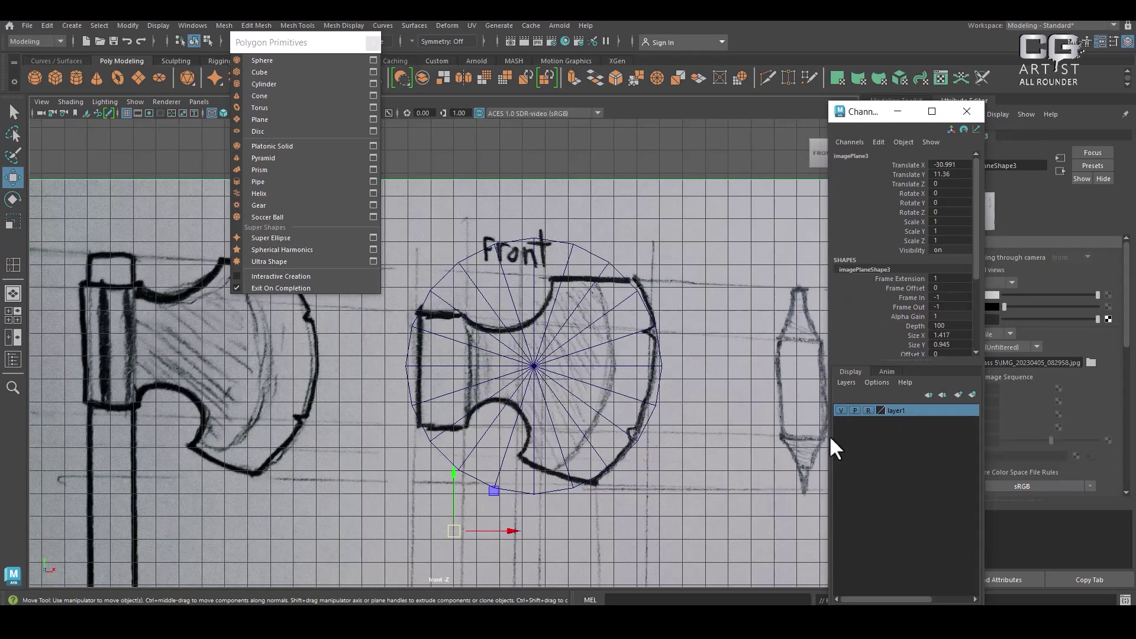
- Delete the half of the cylinder's faces on the handle side, keeping the blade-side half, and return to object mode
{"action": "left_click", "coordinate": [552, 418]}
{"action": "right_click_drag", "start_coordinate": [656, 140], "coordinate": [654, 172]}
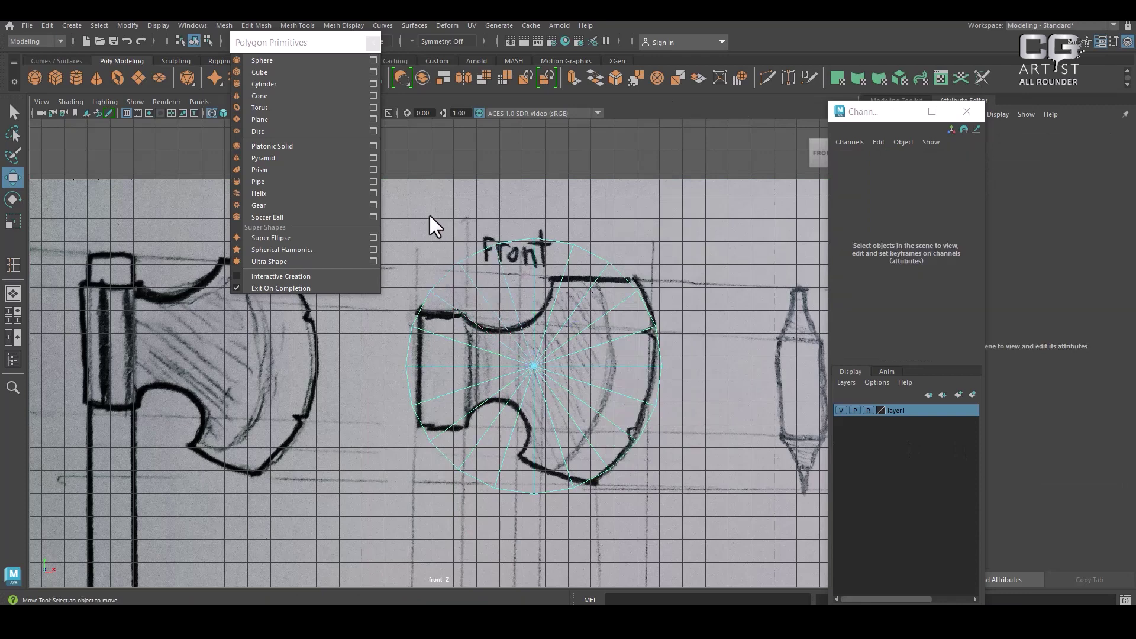
{"action": "middle_click_drag", "start_coordinate": [425, 225], "coordinate": [569, 194], "text": "alt"}
{"action": "left_click_drag", "start_coordinate": [557, 394], "coordinate": [665, 589]}
{"action": "key", "text": "Delete"}
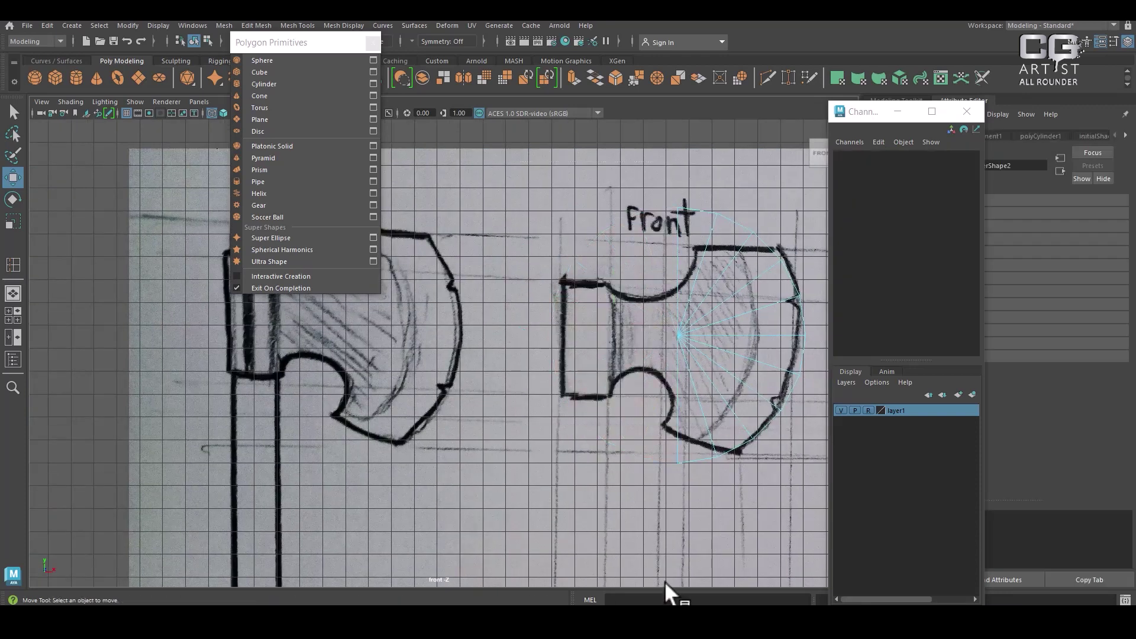
{"action": "right_click_drag", "start_coordinate": [712, 264], "coordinate": [808, 191]}
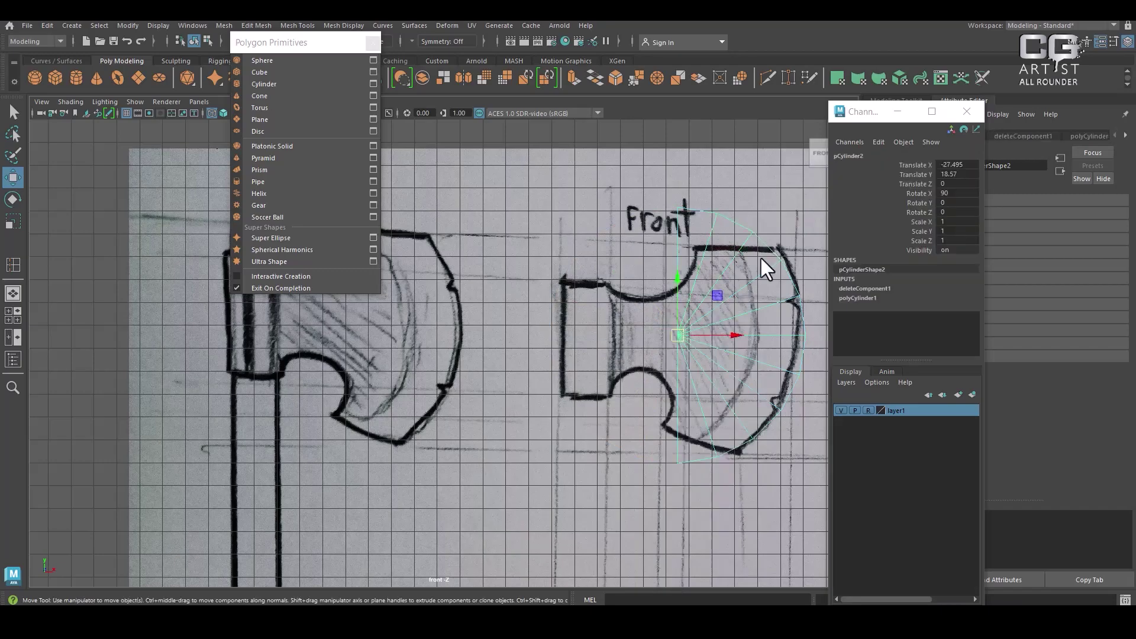
- From the top view, thin the half cylinder by scaling it to 0.333 in Y
{"action": "middle_click_drag", "start_coordinate": [736, 379], "coordinate": [669, 343], "text": "alt"}
{"action": "right_click_drag", "start_coordinate": [670, 343], "coordinate": [694, 308], "text": "alt"}
{"action": "key", "text": "space"}
{"action": "left_click_drag", "start_coordinate": [690, 325], "coordinate": [545, 374]}
{"action": "right_click_drag", "start_coordinate": [478, 259], "coordinate": [414, 106], "text": "alt"}
{"action": "middle_click_drag", "start_coordinate": [630, 320], "coordinate": [534, 407], "text": "alt"}
{"action": "right_click_drag", "start_coordinate": [553, 355], "coordinate": [605, 331], "text": "alt"}
{"action": "mouse_move", "coordinate": [626, 375]}
{"action": "right_mouse_down", "text": "alt"}
{"action": "mouse_move", "coordinate": [665, 456]}
{"action": "mouse_move", "coordinate": [680, 353]}
{"action": "right_mouse_up", "text": "alt"}
{"action": "key", "text": "space"}
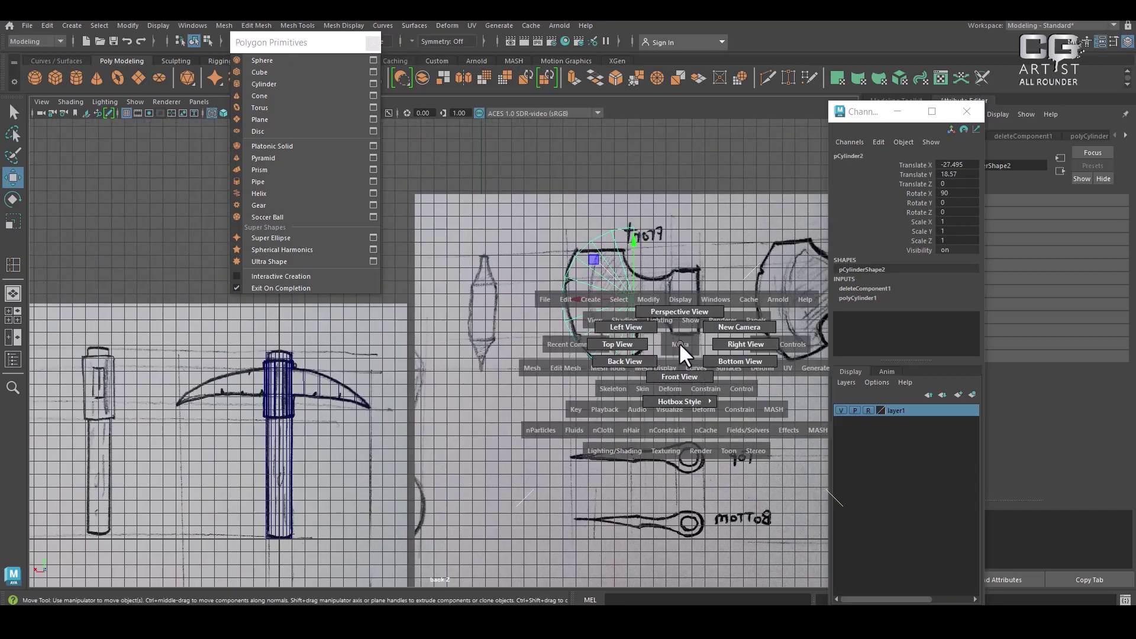
{"action": "left_click_drag", "start_coordinate": [679, 342], "coordinate": [617, 346]}
{"action": "key", "text": "f"}
{"action": "right_click_drag", "start_coordinate": [627, 376], "coordinate": [500, 327], "text": "alt"}
{"action": "middle_click_drag", "start_coordinate": [500, 327], "coordinate": [548, 340], "text": "alt"}
{"action": "right_click_drag", "start_coordinate": [549, 340], "coordinate": [501, 456], "text": "alt"}
{"action": "key", "text": "r"}
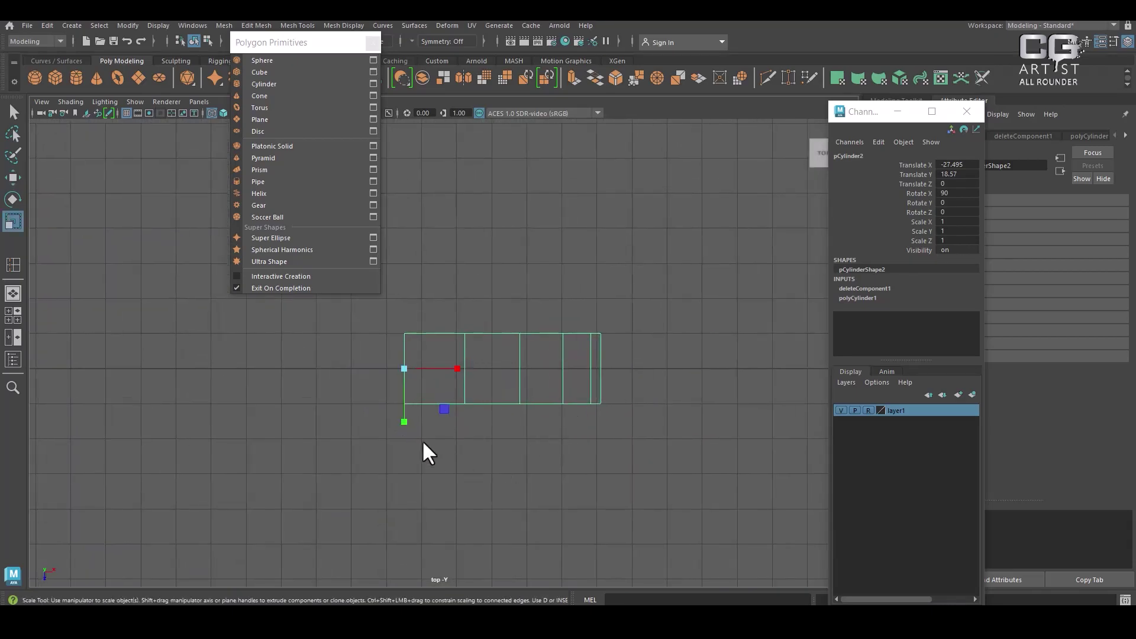
{"action": "left_click_drag", "start_coordinate": [404, 422], "coordinate": [402, 386]}
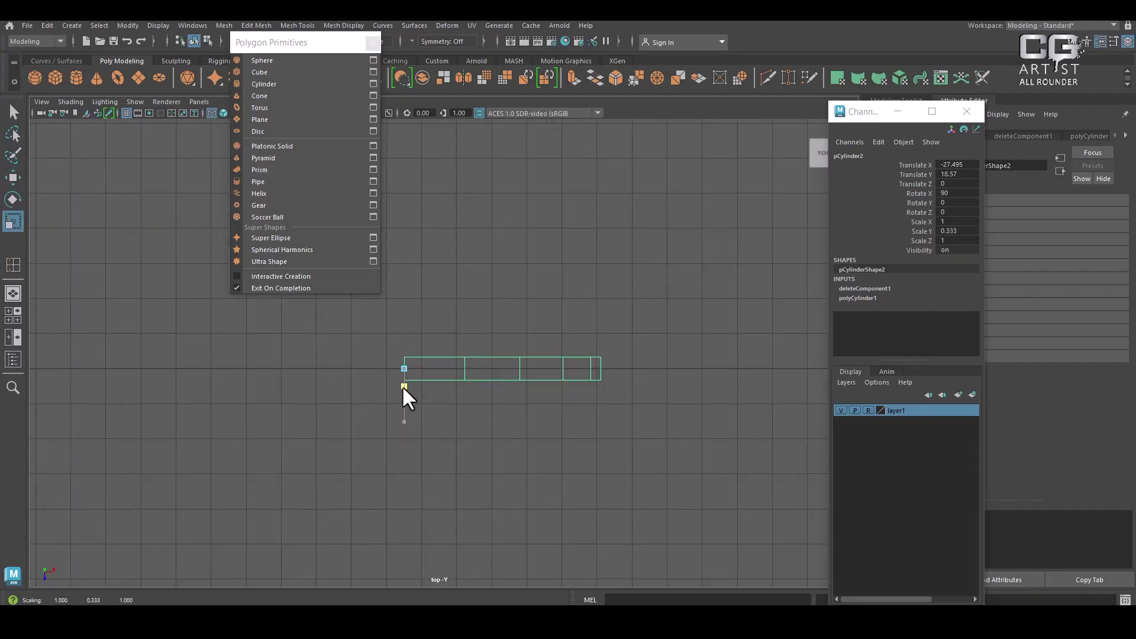
- In the front view, move the half cylinder's upper rim vertices onto the top edge of the sketched axe blade
{"action": "left_click_drag", "start_coordinate": [565, 336], "coordinate": [580, 367]}
{"action": "mouse_move", "coordinate": [684, 408]}
{"action": "right_mouse_down", "text": "alt"}
{"action": "mouse_move", "coordinate": [668, 384]}
{"action": "mouse_move", "coordinate": [677, 445]}
{"action": "right_mouse_up", "text": "alt"}
{"action": "middle_click_drag", "start_coordinate": [677, 445], "coordinate": [666, 381], "text": "alt"}
{"action": "mouse_move", "coordinate": [663, 351]}
{"action": "right_mouse_down", "text": "alt"}
{"action": "mouse_move", "coordinate": [625, 444]}
{"action": "mouse_move", "coordinate": [640, 364]}
{"action": "mouse_move", "coordinate": [666, 403]}
{"action": "right_mouse_up", "text": "alt"}
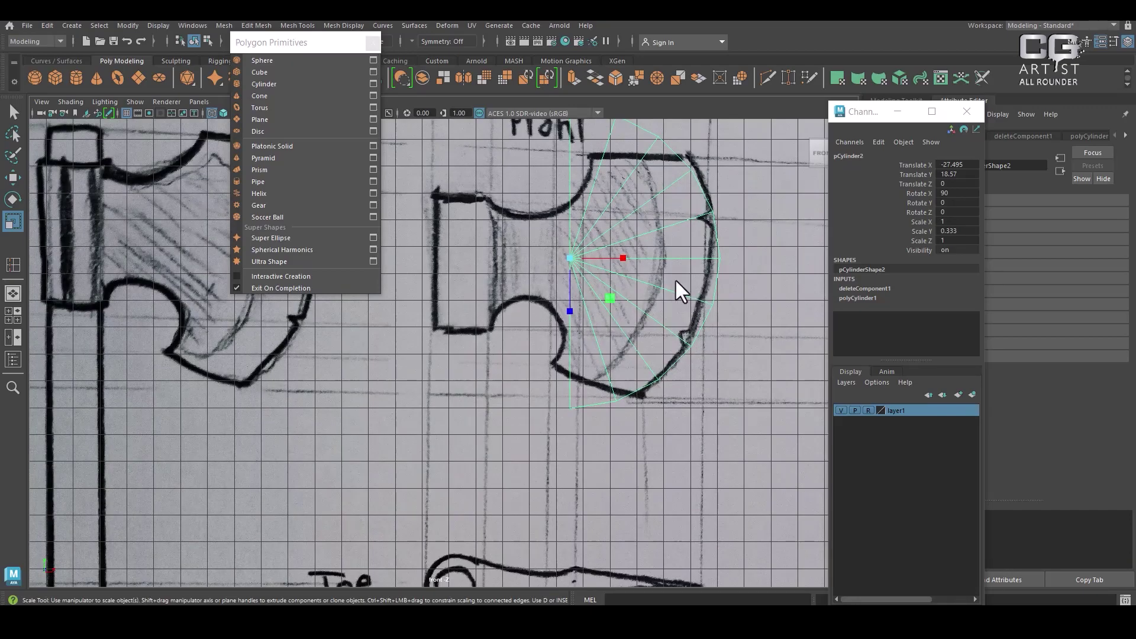
{"action": "middle_click_drag", "start_coordinate": [606, 170], "coordinate": [624, 213], "text": "alt"}
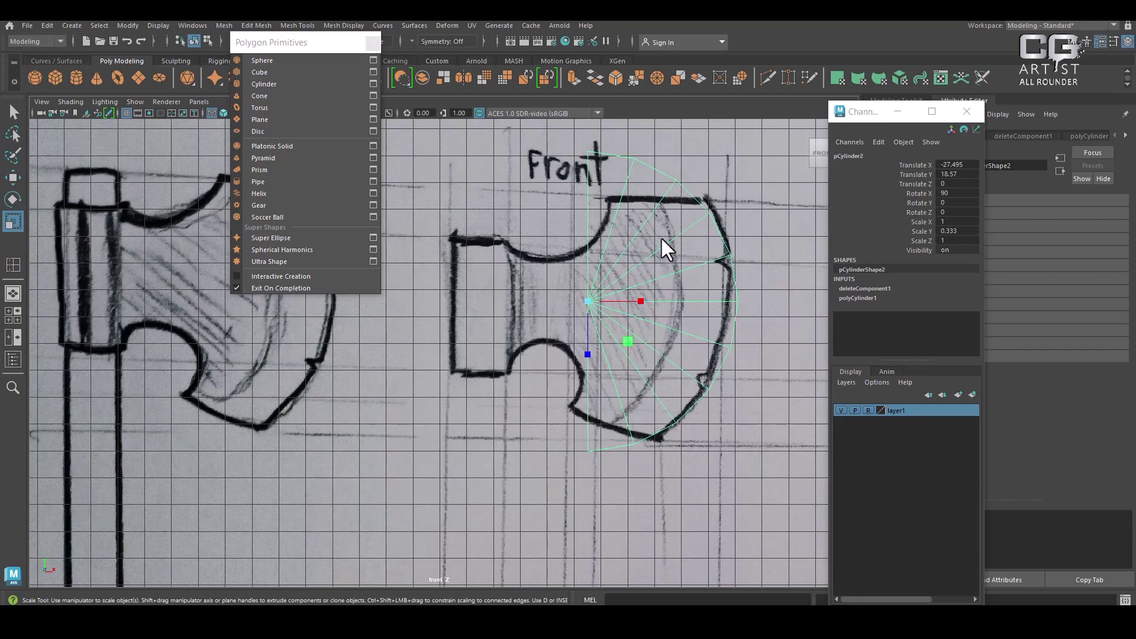
{"action": "mouse_move", "coordinate": [676, 169]}
{"action": "right_mouse_down"}
{"action": "mouse_move", "coordinate": [603, 178]}
{"action": "mouse_move", "coordinate": [619, 301]}
{"action": "mouse_move", "coordinate": [666, 253]}
{"action": "mouse_move", "coordinate": [727, 298]}
{"action": "right_mouse_up"}
{"action": "left_click_drag", "start_coordinate": [680, 196], "coordinate": [701, 219]}
{"action": "key", "text": "w"}
{"action": "mouse_move", "coordinate": [645, 147]}
{"action": "left_mouse_down"}
{"action": "mouse_move", "coordinate": [525, 185]}
{"action": "mouse_move", "coordinate": [597, 204]}
{"action": "mouse_move", "coordinate": [624, 249]}
{"action": "left_mouse_up"}
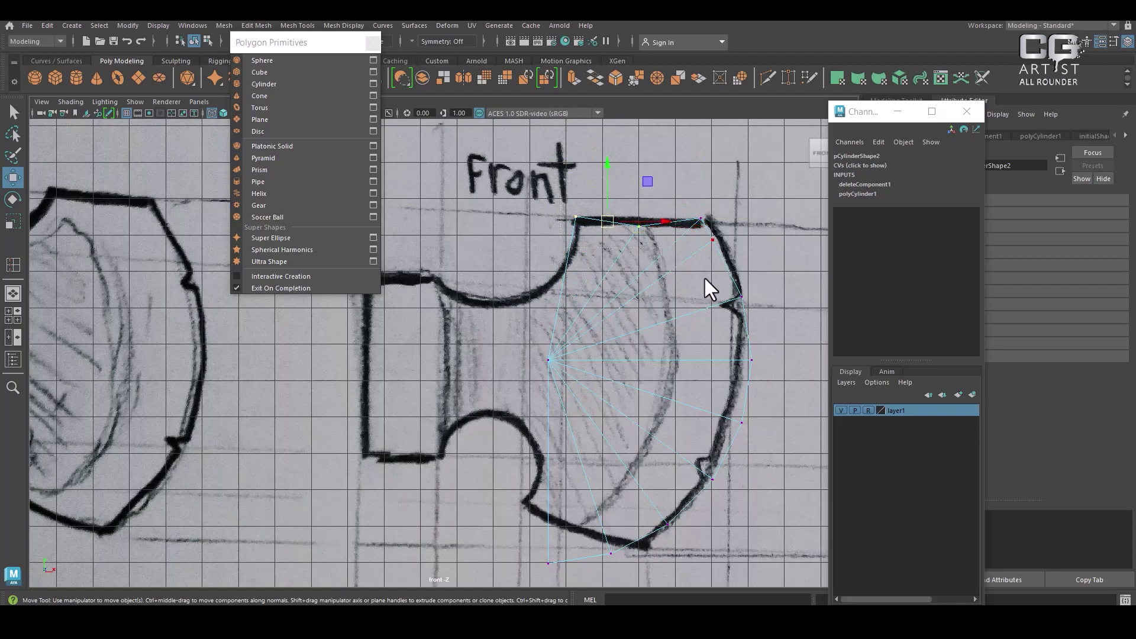
{"action": "key", "text": "r"}
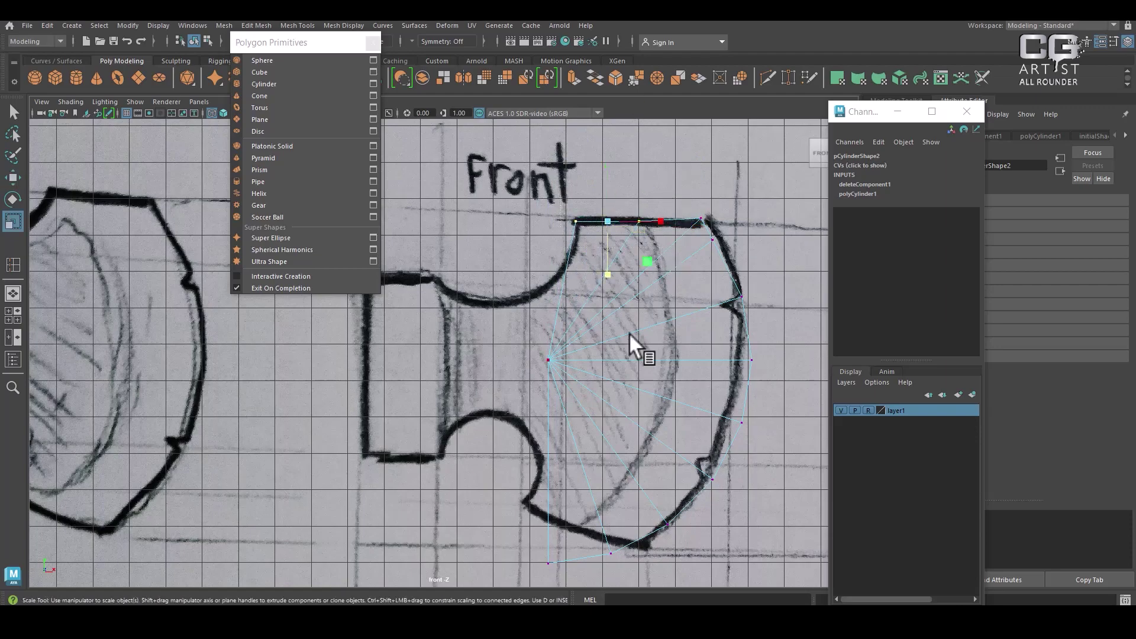
{"action": "key", "text": "w"}
- Move the two lowest rim vertices onto the corners of the sketched blade's bottom edge
{"action": "middle_click_drag", "start_coordinate": [637, 380], "coordinate": [642, 209], "text": "alt"}
{"action": "scroll", "coordinate": [641, 209], "scroll_direction": "up", "scroll_amount": 2}
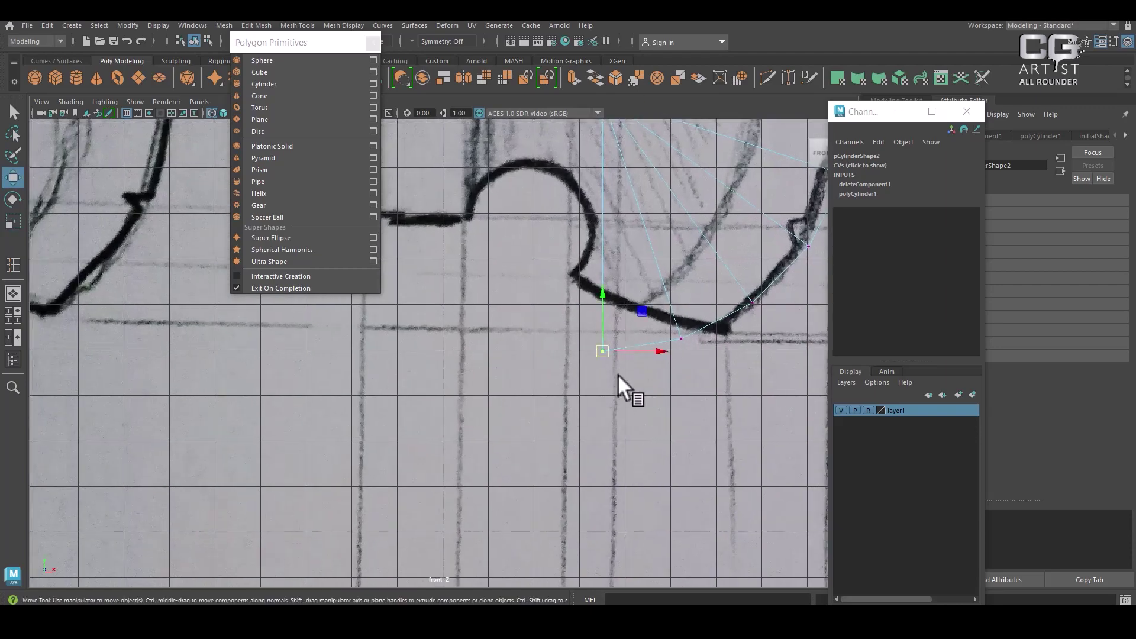
{"action": "left_click_drag", "start_coordinate": [597, 346], "coordinate": [575, 278]}
{"action": "left_click_drag", "start_coordinate": [687, 309], "coordinate": [718, 338]}
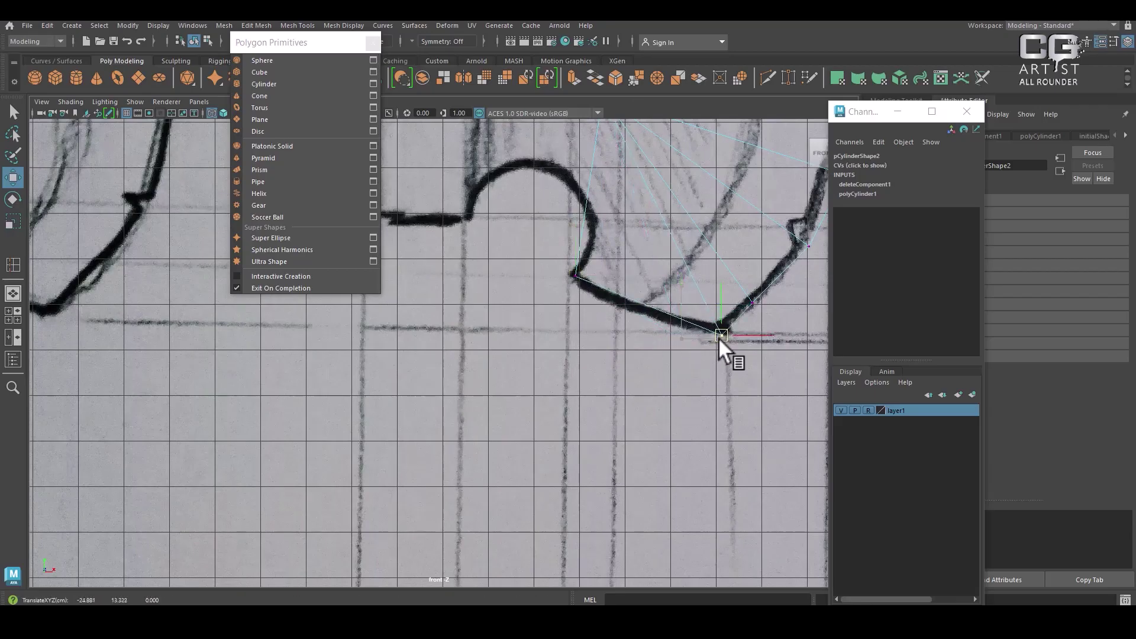
- Try to delete the flat cap faces of the blade shape
{"action": "scroll", "coordinate": [720, 352], "scroll_direction": "down", "scroll_amount": 3}
{"action": "middle_click_drag", "start_coordinate": [680, 296], "coordinate": [667, 367], "text": "alt"}
{"action": "middle_click_drag", "start_coordinate": [669, 322], "coordinate": [670, 402], "text": "alt"}
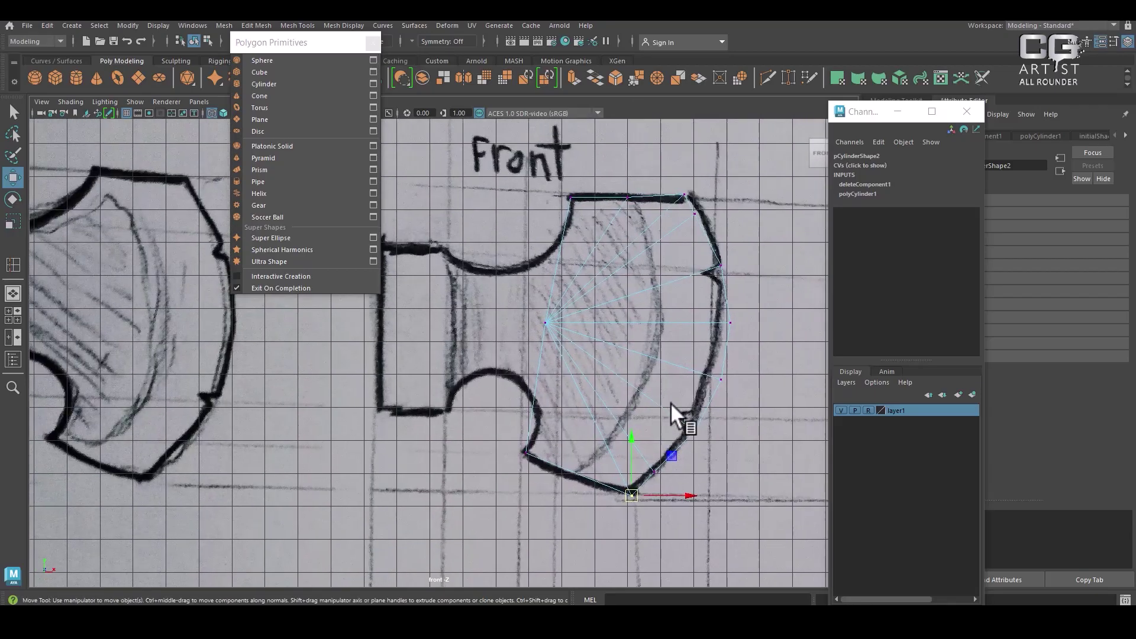
{"action": "right_click_drag", "start_coordinate": [511, 246], "coordinate": [499, 314]}
{"action": "left_click_drag", "start_coordinate": [623, 359], "coordinate": [636, 390]}
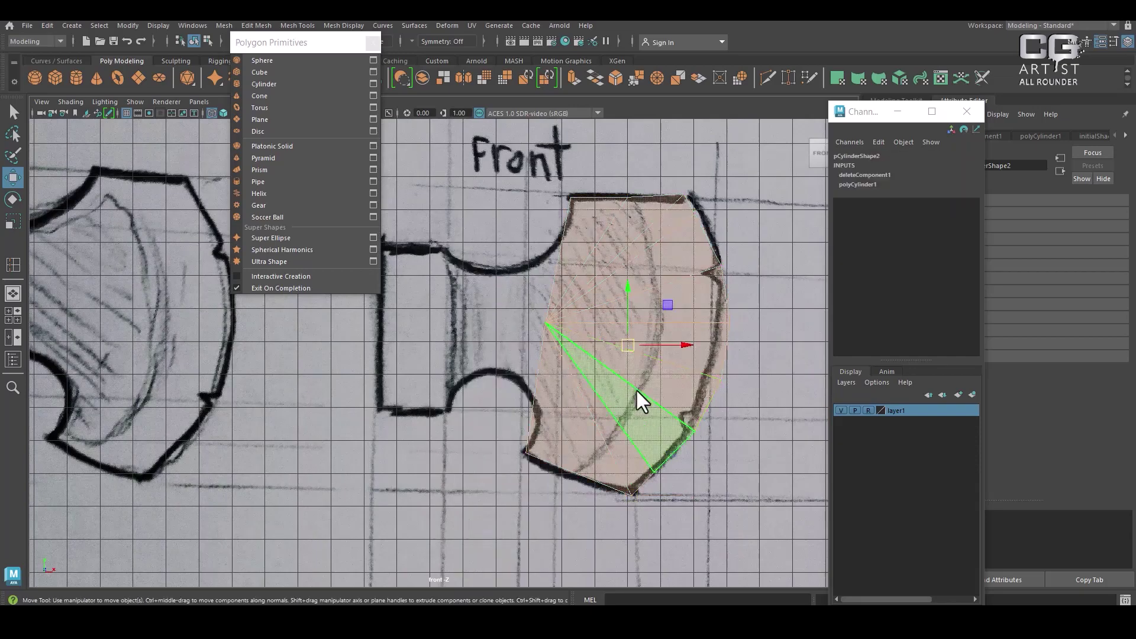
{"action": "key", "text": "Delete"}
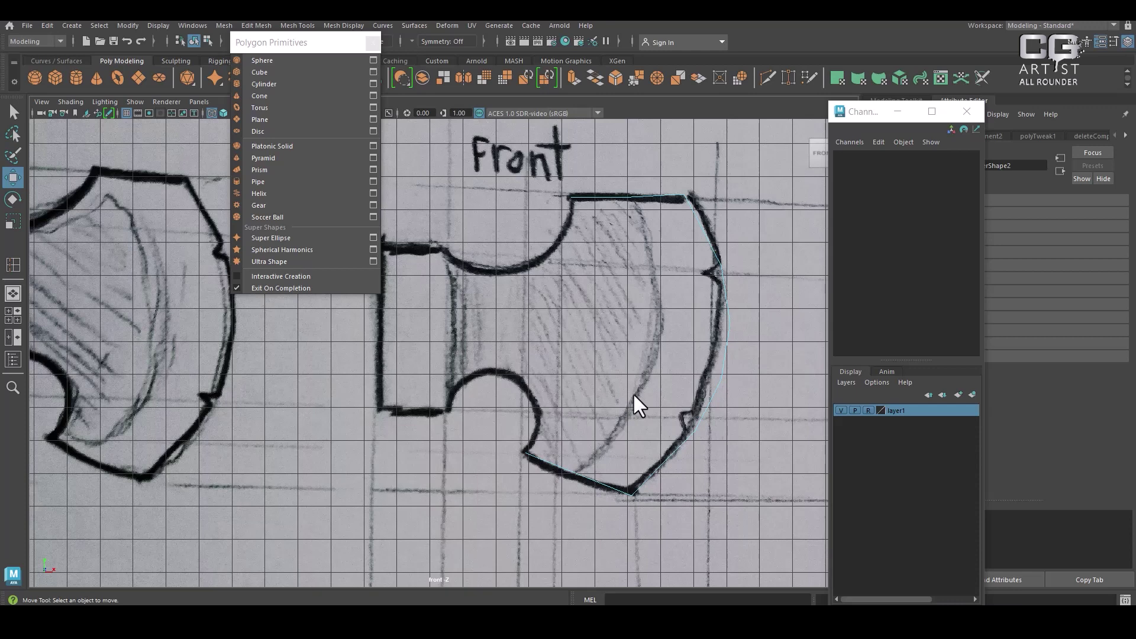
{"action": "left_click", "coordinate": [634, 396]}
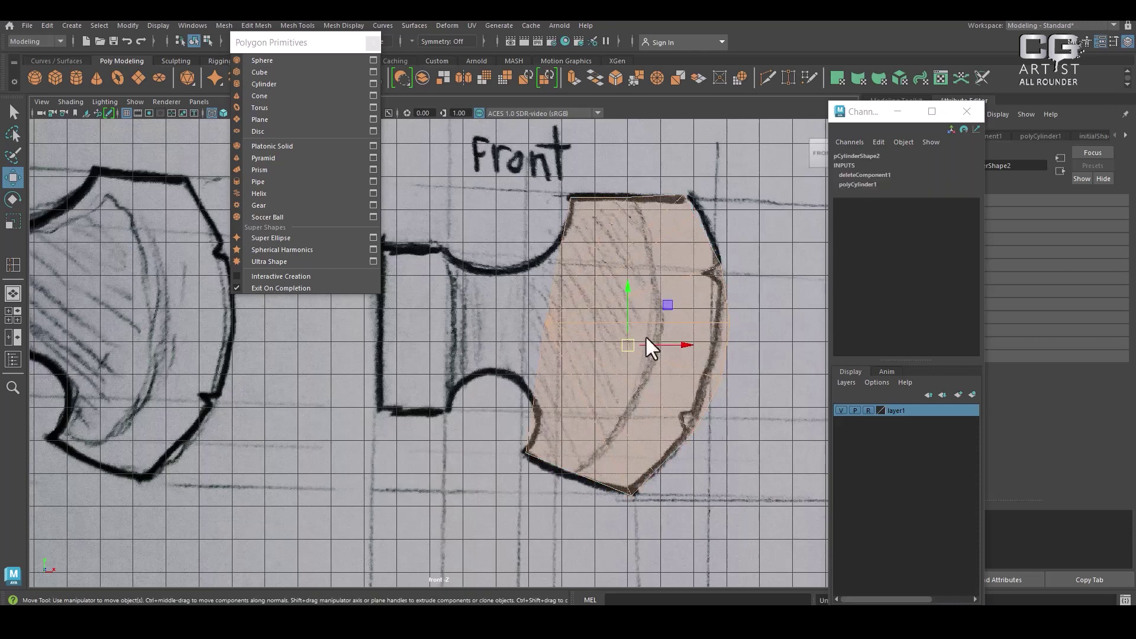
- Move the middle and lower rim vertices inward onto the curved cutting edge of the sketched blade
{"action": "scroll", "coordinate": [651, 360], "scroll_direction": "up", "scroll_amount": 3}
{"action": "left_click", "coordinate": [717, 254]}
{"action": "middle_click_drag", "start_coordinate": [796, 308], "coordinate": [645, 343], "text": "alt"}
{"action": "scroll", "coordinate": [644, 343], "scroll_direction": "up", "scroll_amount": 2}
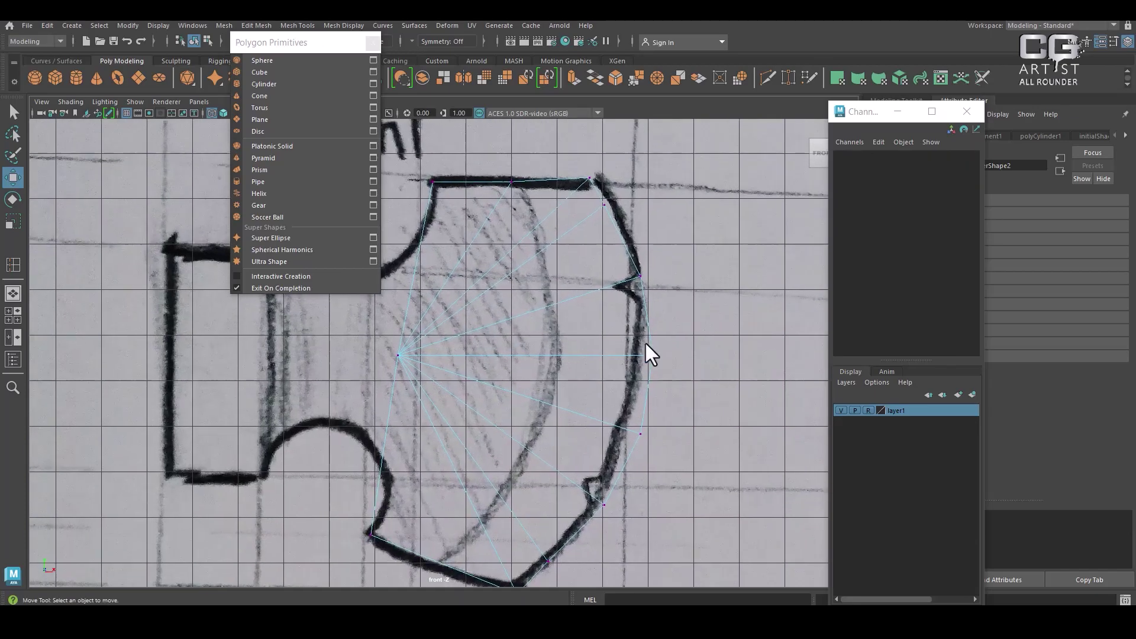
{"action": "left_click", "coordinate": [654, 356]}
{"action": "left_click_drag", "start_coordinate": [654, 358], "coordinate": [638, 356]}
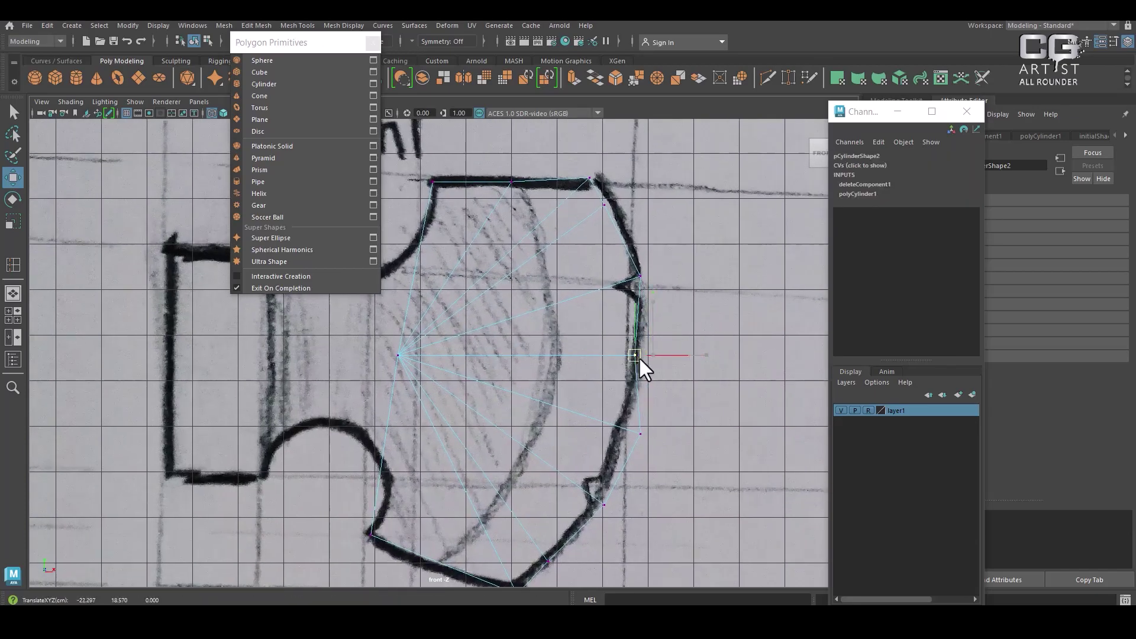
{"action": "left_click", "coordinate": [642, 436]}
{"action": "left_click_drag", "start_coordinate": [644, 435], "coordinate": [621, 428]}
{"action": "middle_click_drag", "start_coordinate": [624, 456], "coordinate": [652, 339], "text": "alt"}
{"action": "scroll", "coordinate": [656, 361], "scroll_direction": "up", "scroll_amount": 2}
{"action": "left_click", "coordinate": [664, 394]}
{"action": "left_click_drag", "start_coordinate": [664, 394], "coordinate": [659, 383]}
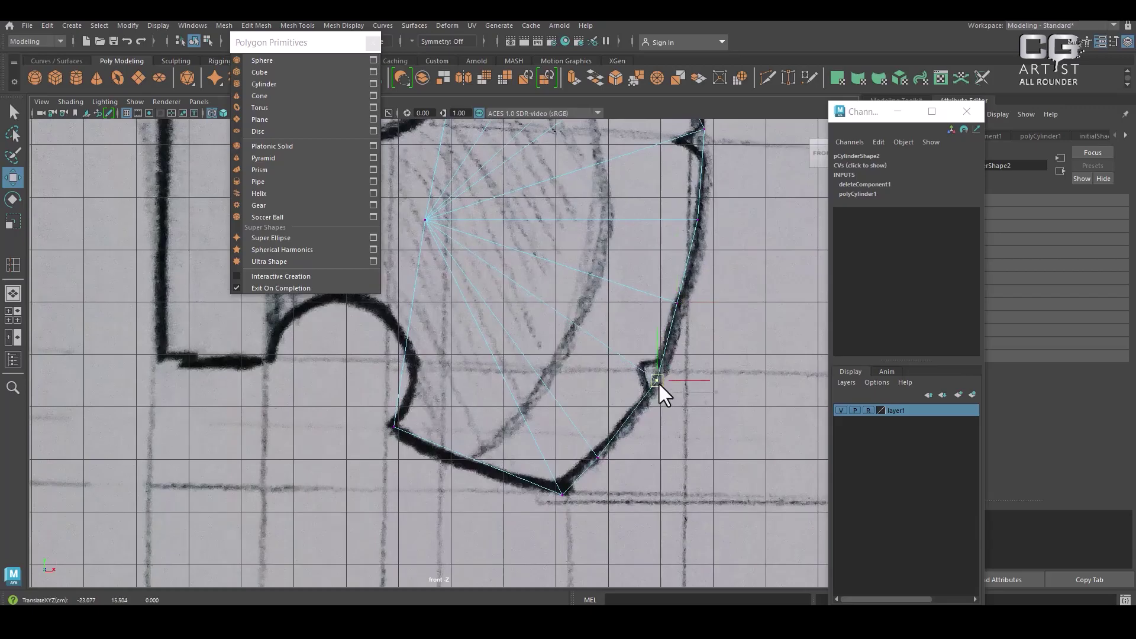
- Delete the blade's flat cap faces, keeping only the outer rim strip
{"action": "scroll", "coordinate": [621, 359], "scroll_direction": "down", "scroll_amount": 2}
{"action": "middle_click_drag", "start_coordinate": [581, 322], "coordinate": [631, 380], "text": "alt"}
{"action": "right_click_drag", "start_coordinate": [591, 254], "coordinate": [554, 295]}
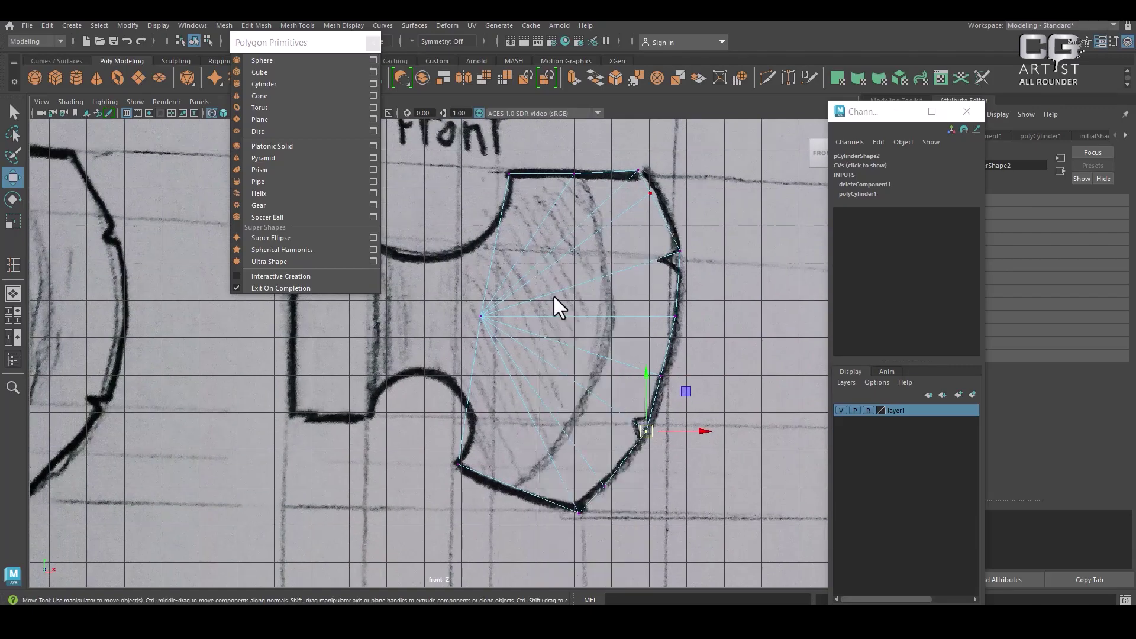
{"action": "key", "text": "Delete"}
- Hide layer1 in the perspective view to isolate the blade's rim strip
{"action": "key", "text": "space"}
{"action": "left_click_drag", "start_coordinate": [596, 368], "coordinate": [537, 333]}
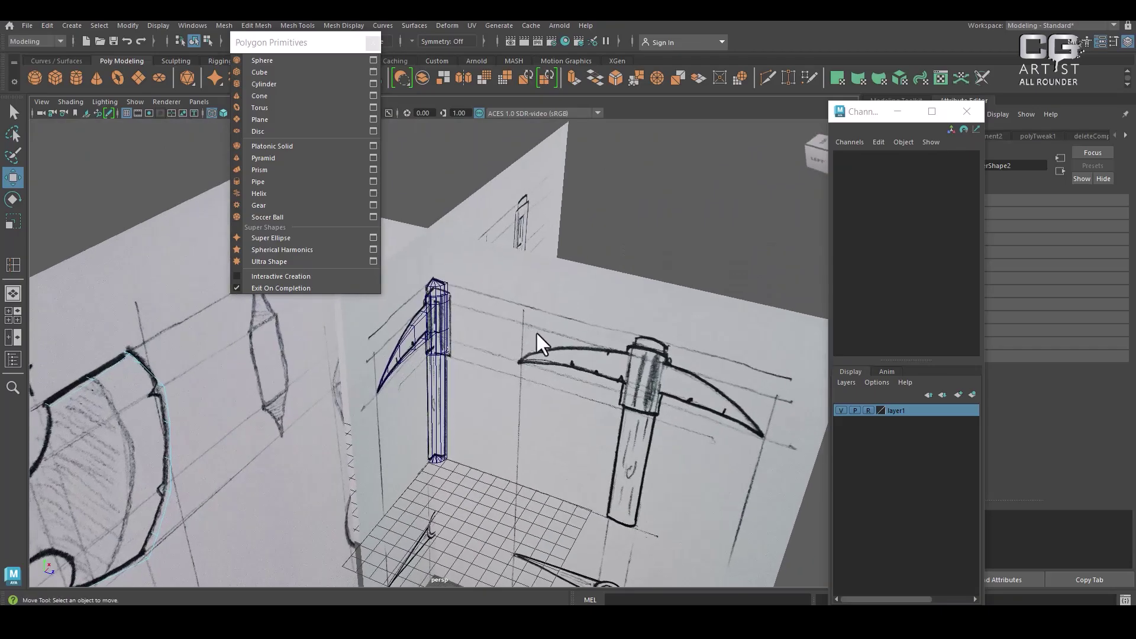
{"action": "left_click", "coordinate": [841, 410]}
{"action": "mouse_move", "coordinate": [613, 474]}
{"action": "left_mouse_down", "text": "alt"}
{"action": "mouse_move", "coordinate": [606, 367]}
{"action": "mouse_move", "coordinate": [563, 402]}
{"action": "mouse_move", "coordinate": [728, 519]}
{"action": "mouse_move", "coordinate": [604, 396]}
{"action": "mouse_move", "coordinate": [620, 409]}
{"action": "mouse_move", "coordinate": [562, 308]}
{"action": "mouse_move", "coordinate": [669, 303]}
{"action": "mouse_move", "coordinate": [671, 248]}
{"action": "left_mouse_up", "text": "alt"}
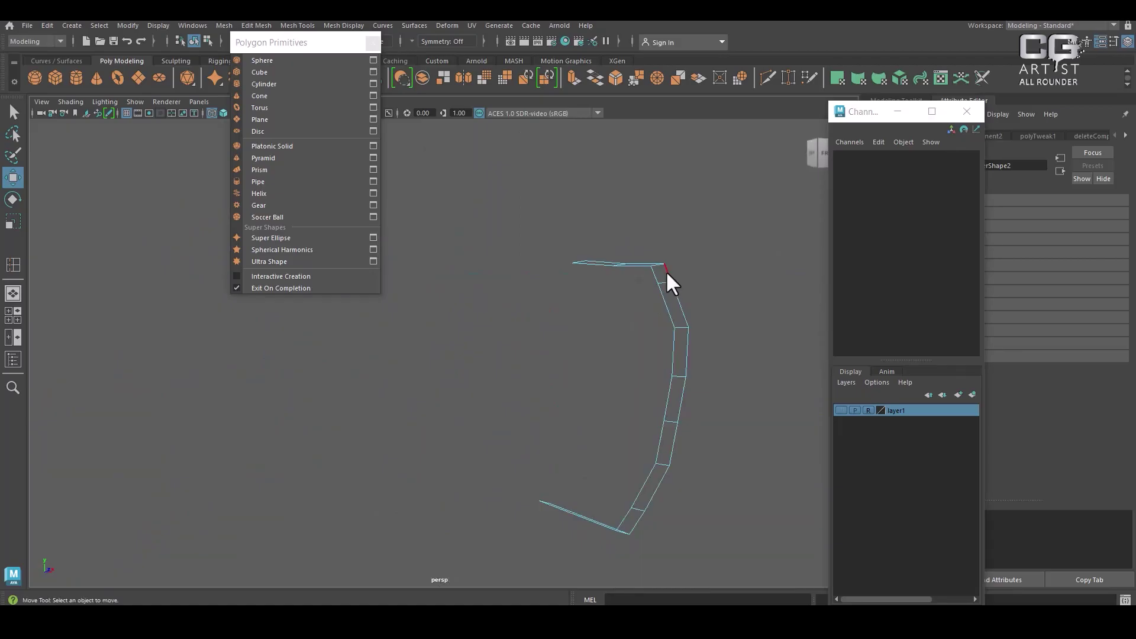
- Select the run of edges along one side of the curved cutting edge and extrude it toward the handle in the front view
{"action": "left_click", "coordinate": [666, 272]}
{"action": "left_click", "coordinate": [633, 522], "text": "shift"}
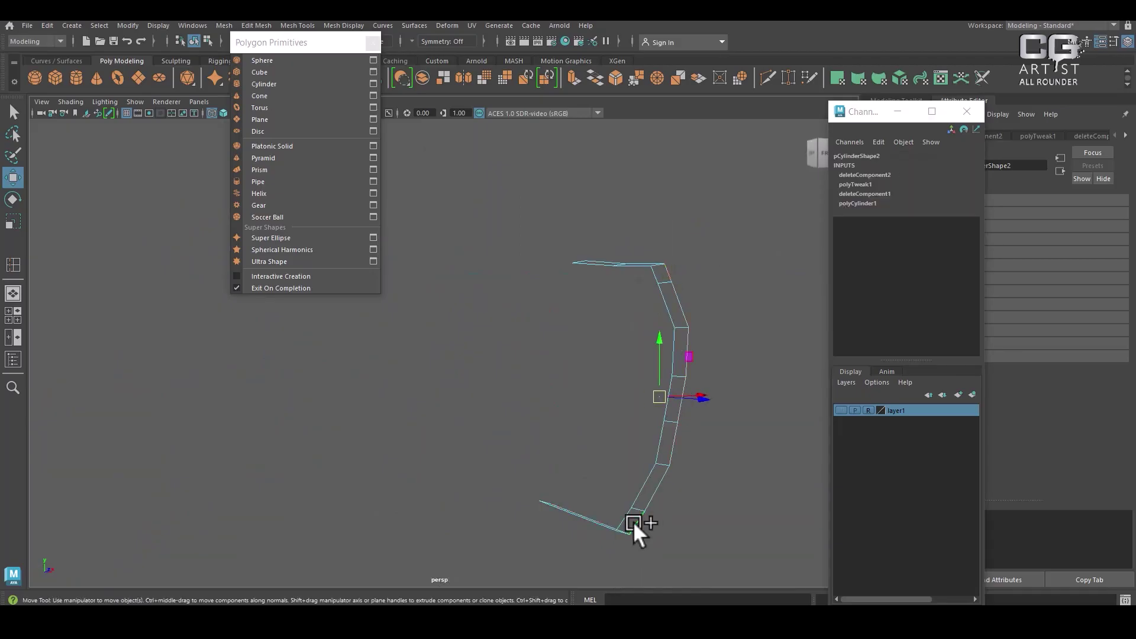
{"action": "key", "text": "space"}
{"action": "left_click_drag", "start_coordinate": [673, 401], "coordinate": [689, 436]}
{"action": "scroll", "coordinate": [687, 402], "scroll_direction": "up", "scroll_amount": 1}
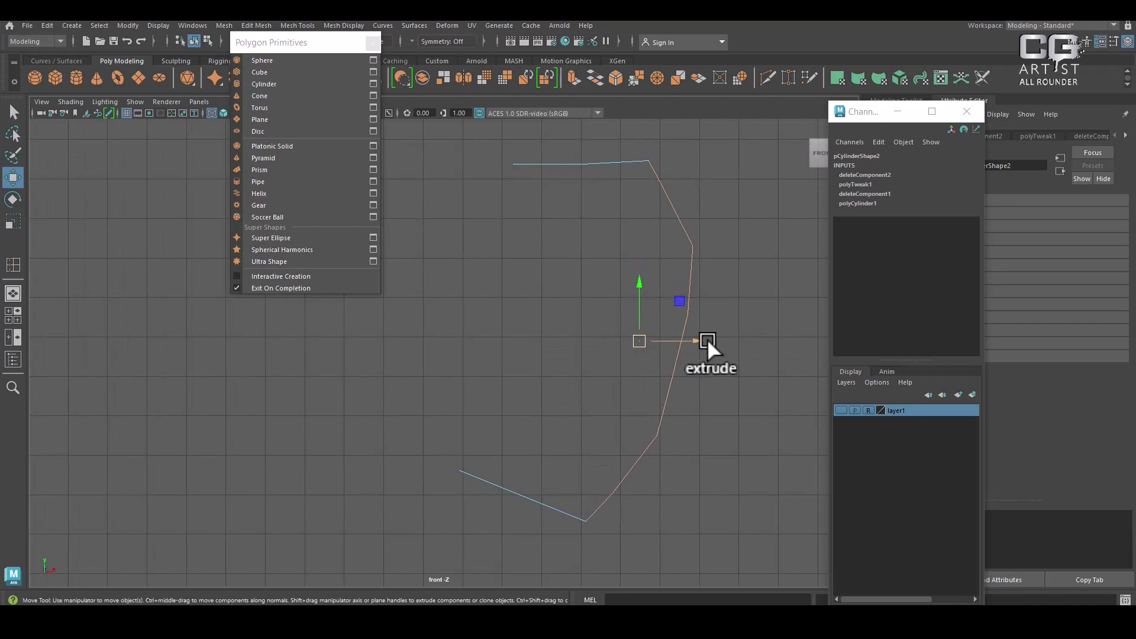
{"action": "left_click_drag", "start_coordinate": [705, 339], "coordinate": [542, 334], "text": "shift"}
- Scale the extruded edges slightly shorter in height and flatten them into a vertical line at about X -27.69
{"action": "key", "text": "r"}
{"action": "left_click_drag", "start_coordinate": [473, 388], "coordinate": [476, 370]}
{"action": "left_click_drag", "start_coordinate": [531, 340], "coordinate": [476, 325]}
{"action": "key", "text": "w"}
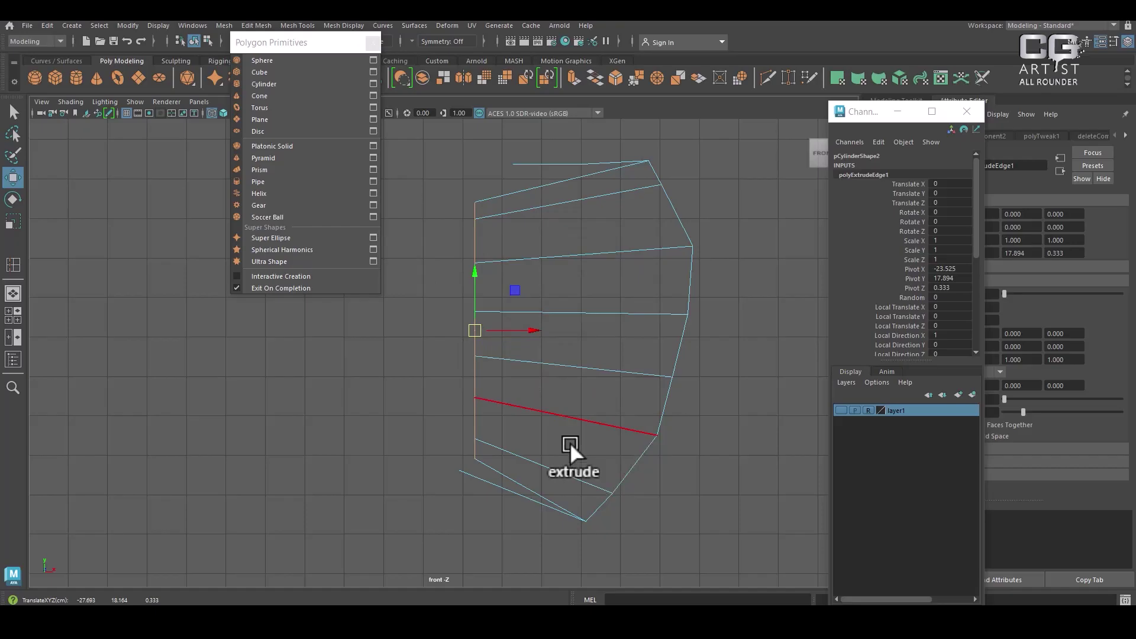
{"action": "scroll", "coordinate": [632, 346], "scroll_direction": "up", "scroll_amount": 1}
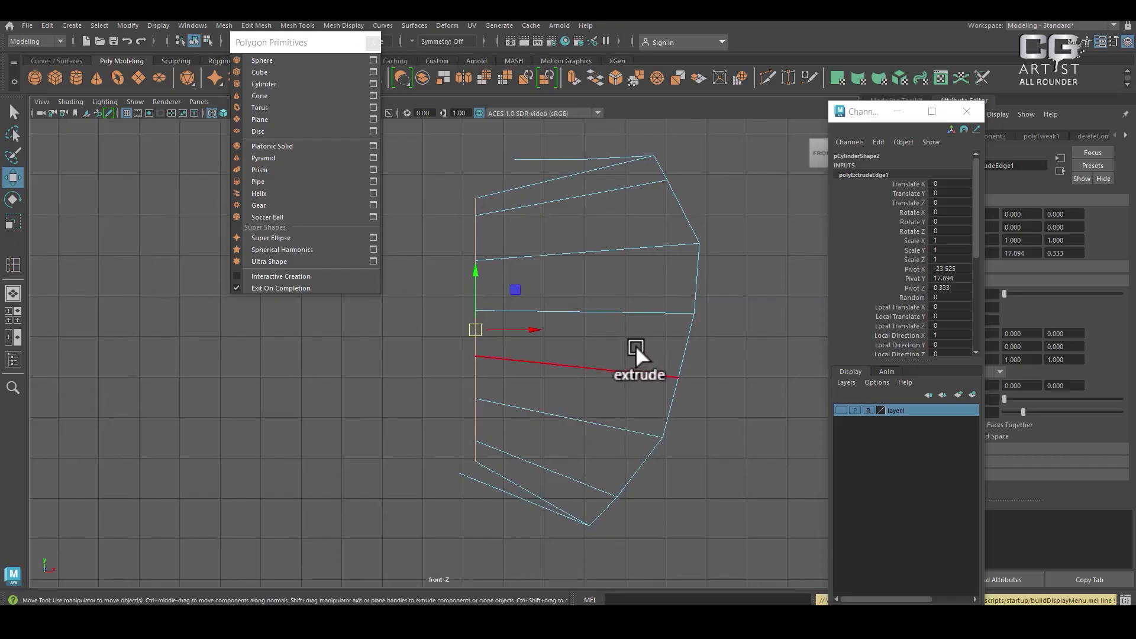
- Show layer1 in the front view and move the extruded edges over the sketch to about X -27.22, Y 18.745
{"action": "left_click", "coordinate": [840, 410]}
{"action": "scroll", "coordinate": [581, 314], "scroll_direction": "up", "scroll_amount": 1}
{"action": "scroll", "coordinate": [581, 314], "scroll_direction": "up", "scroll_amount": 1}
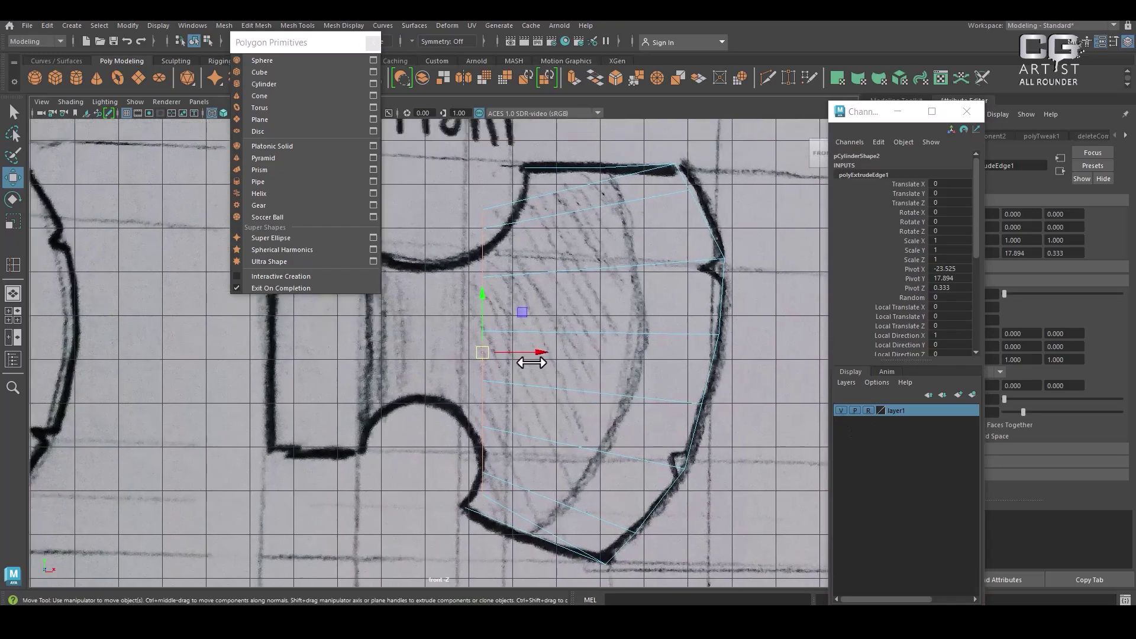
{"action": "key", "text": "e"}
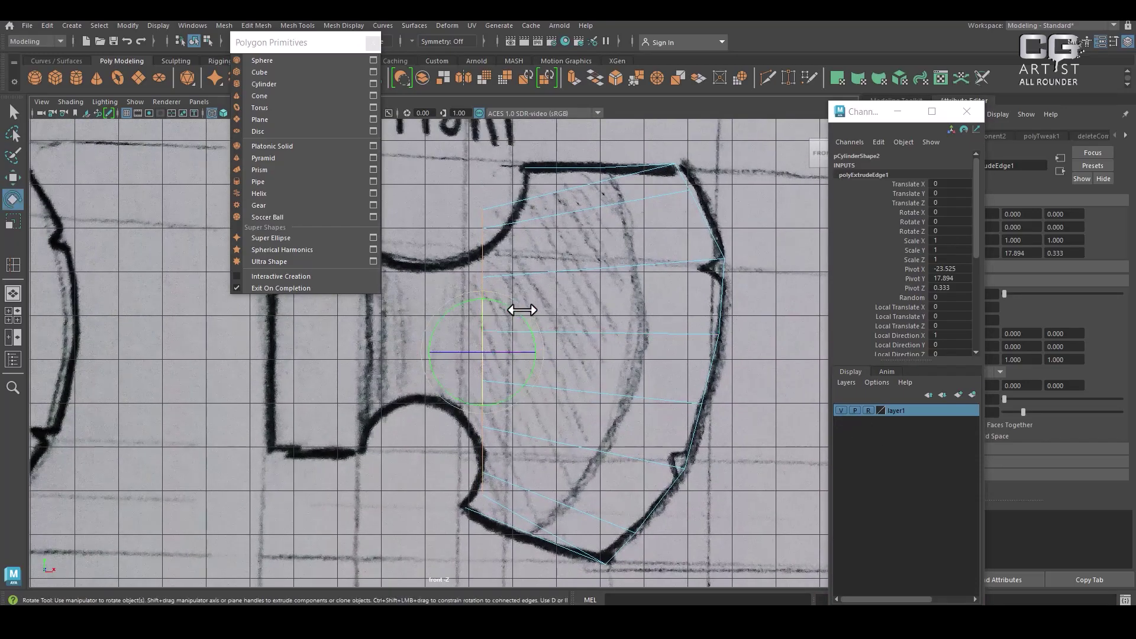
{"action": "key", "text": "w"}
{"action": "mouse_move", "coordinate": [507, 350]}
{"action": "left_mouse_down"}
{"action": "mouse_move", "coordinate": [487, 349]}
{"action": "mouse_move", "coordinate": [508, 327]}
{"action": "left_mouse_up"}
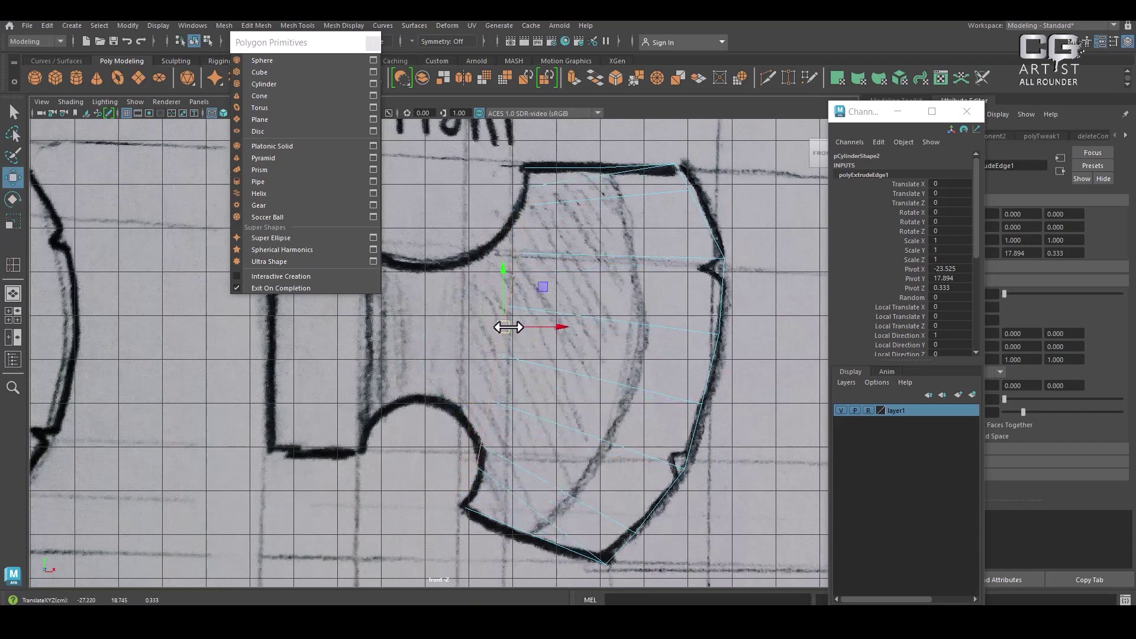
{"action": "right_click_drag", "start_coordinate": [509, 328], "coordinate": [527, 317], "text": "alt"}
{"action": "key", "text": "r"}
{"action": "left_click_drag", "start_coordinate": [506, 379], "coordinate": [505, 385]}
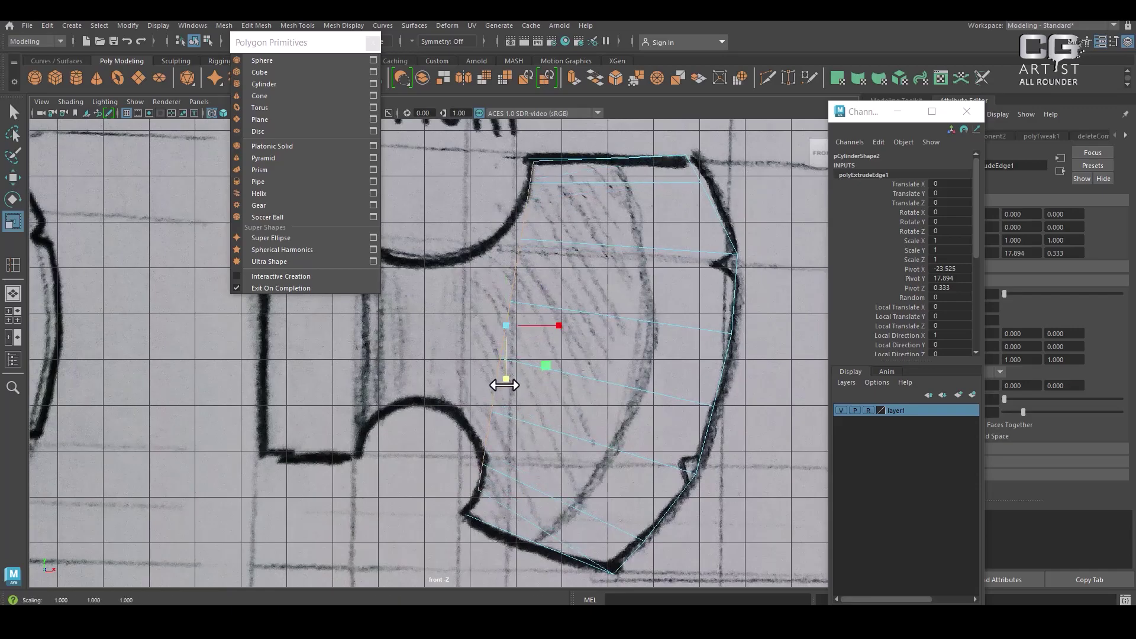
{"action": "key", "text": "w"}
- Reposition the lower inner-edge vertices of the blade to follow the lower hook of the front sketch
{"action": "middle_click_drag", "start_coordinate": [517, 394], "coordinate": [525, 340], "text": "alt"}
{"action": "right_click_drag", "start_coordinate": [525, 340], "coordinate": [520, 307], "text": "alt"}
{"action": "right_click", "coordinate": [528, 240]}
{"action": "left_click", "coordinate": [472, 240]}
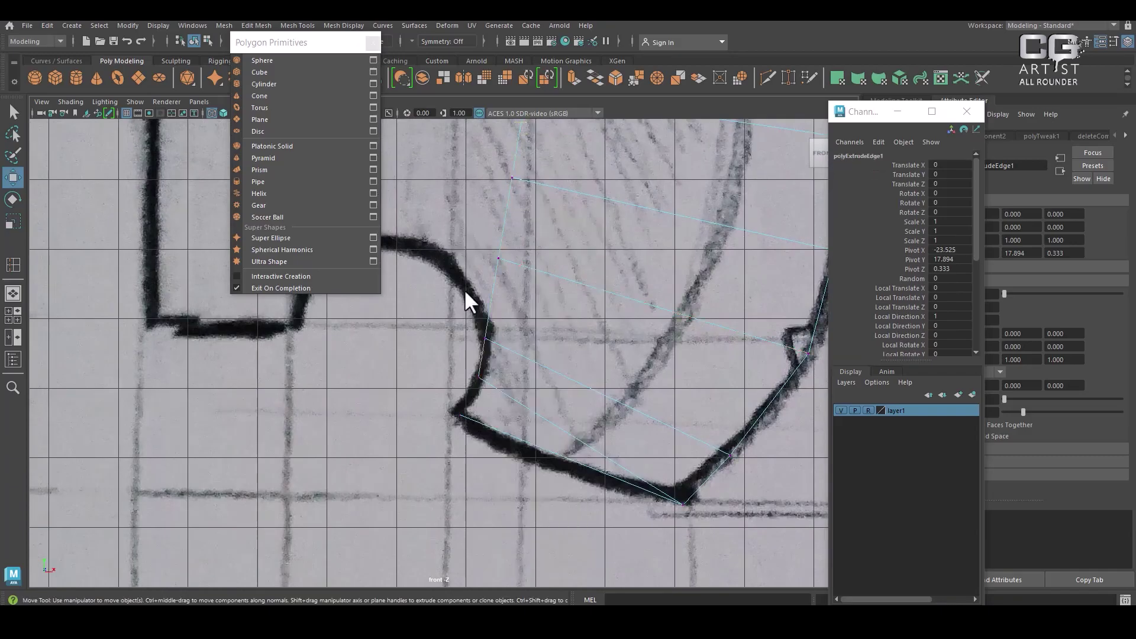
{"action": "left_click", "coordinate": [470, 370]}
{"action": "left_click", "coordinate": [457, 417]}
{"action": "middle_click_drag", "start_coordinate": [582, 204], "coordinate": [530, 473], "text": "alt"}
{"action": "right_click_drag", "start_coordinate": [529, 474], "coordinate": [578, 442], "text": "alt"}
- Adjust the upper and middle inner-edge vertices so the blade's handle-side border follows the slant of the sketch
{"action": "left_click", "coordinate": [551, 339]}
{"action": "middle_click_drag", "start_coordinate": [540, 326], "coordinate": [536, 324]}
{"action": "right_click_drag", "start_coordinate": [574, 420], "coordinate": [572, 503], "text": "alt"}
{"action": "middle_click_drag", "start_coordinate": [571, 503], "coordinate": [618, 419], "text": "alt"}
{"action": "mouse_move", "coordinate": [537, 279]}
{"action": "left_mouse_down"}
{"action": "mouse_move", "coordinate": [567, 311]}
{"action": "mouse_move", "coordinate": [545, 293]}
{"action": "left_mouse_up"}
{"action": "left_click_drag", "start_coordinate": [524, 335], "coordinate": [560, 385]}
{"action": "middle_click_drag", "start_coordinate": [564, 455], "coordinate": [582, 327], "text": "alt"}
{"action": "mouse_move", "coordinate": [499, 481]}
{"action": "left_mouse_down"}
{"action": "mouse_move", "coordinate": [523, 512]}
{"action": "mouse_move", "coordinate": [510, 493]}
{"action": "left_mouse_up"}
{"action": "left_click_drag", "start_coordinate": [536, 198], "coordinate": [595, 407]}
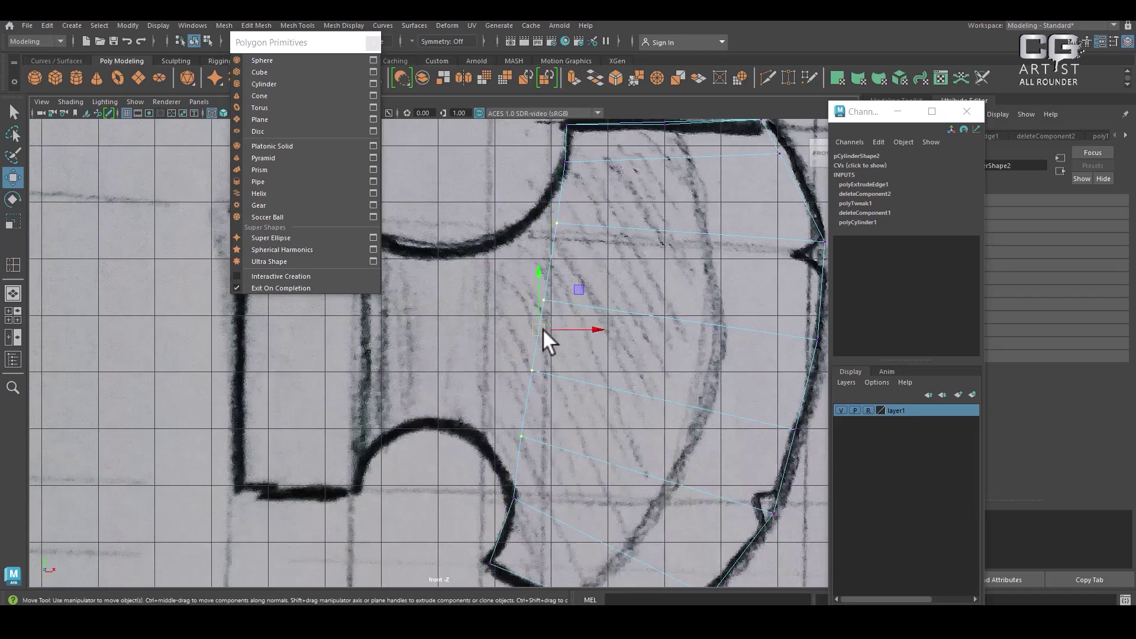
- Merge the overlapping vertices at the upper and lower inner ends of the blade
{"action": "mouse_move", "coordinate": [588, 378]}
{"action": "right_mouse_down", "text": "alt"}
{"action": "mouse_move", "coordinate": [552, 326]}
{"action": "mouse_move", "coordinate": [560, 377]}
{"action": "mouse_move", "coordinate": [605, 371]}
{"action": "right_mouse_up", "text": "alt"}
{"action": "left_click_drag", "start_coordinate": [569, 183], "coordinate": [570, 183]}
{"action": "right_click_drag", "start_coordinate": [607, 309], "coordinate": [648, 239], "text": "shift"}
{"action": "left_click_drag", "start_coordinate": [459, 479], "coordinate": [503, 500]}
{"action": "right_click_drag", "start_coordinate": [566, 437], "coordinate": [617, 360], "text": "shift"}
- Hide layer1 in the perspective view and split the blade side's crosswise edge ring with a new edge loop along its middle
{"action": "key", "text": "space"}
{"action": "left_click_drag", "start_coordinate": [598, 402], "coordinate": [616, 317]}
{"action": "left_click", "coordinate": [840, 410]}
{"action": "middle_click_drag", "start_coordinate": [663, 482], "coordinate": [617, 218], "text": "alt"}
{"action": "left_click_drag", "start_coordinate": [604, 358], "coordinate": [582, 290], "text": "alt"}
{"action": "middle_click_drag", "start_coordinate": [583, 289], "coordinate": [591, 339], "text": "alt"}
{"action": "left_click_drag", "start_coordinate": [590, 339], "coordinate": [577, 402], "text": "alt"}
{"action": "middle_click_drag", "start_coordinate": [568, 391], "coordinate": [548, 294], "text": "alt"}
{"action": "right_click_drag", "start_coordinate": [547, 294], "coordinate": [578, 403], "text": "alt"}
{"action": "left_click_drag", "start_coordinate": [578, 403], "coordinate": [562, 356], "text": "alt"}
{"action": "key", "text": "q"}
{"action": "key", "text": "F10"}
{"action": "left_click", "coordinate": [576, 344]}
{"action": "right_click_drag", "start_coordinate": [665, 211], "coordinate": [860, 567], "text": "ctrl"}
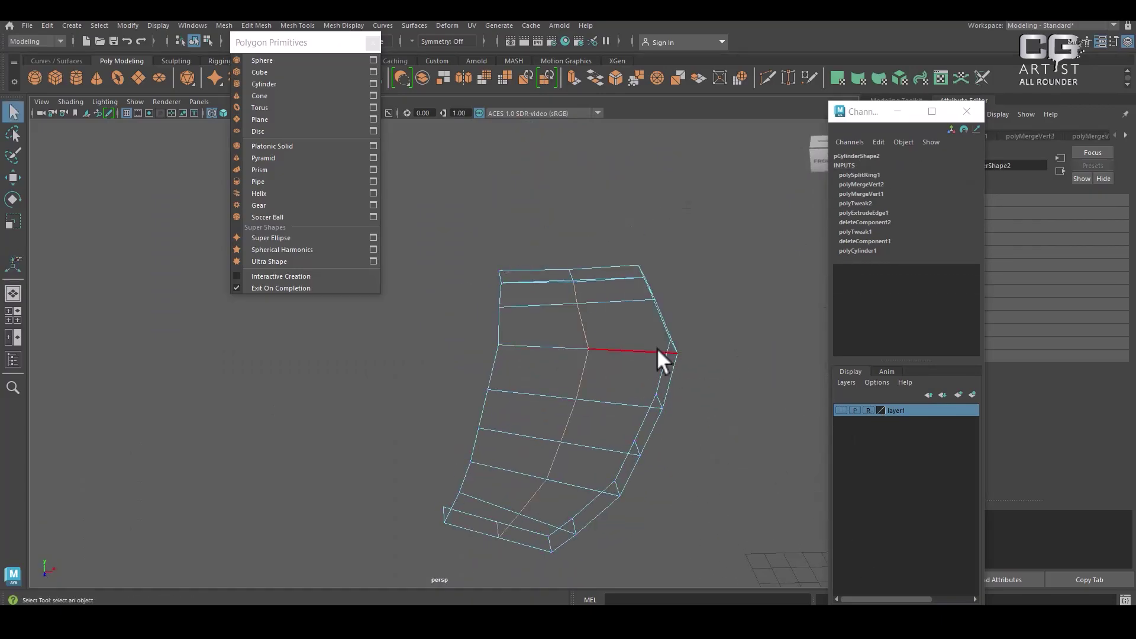
- Merge the overlapping vertices where the middle edge loop meets the blade's upper edge
{"action": "left_click_drag", "start_coordinate": [661, 355], "coordinate": [651, 279], "text": "alt"}
{"action": "left_click", "coordinate": [632, 214]}
{"action": "right_click_drag", "start_coordinate": [631, 211], "coordinate": [659, 274], "text": "alt"}
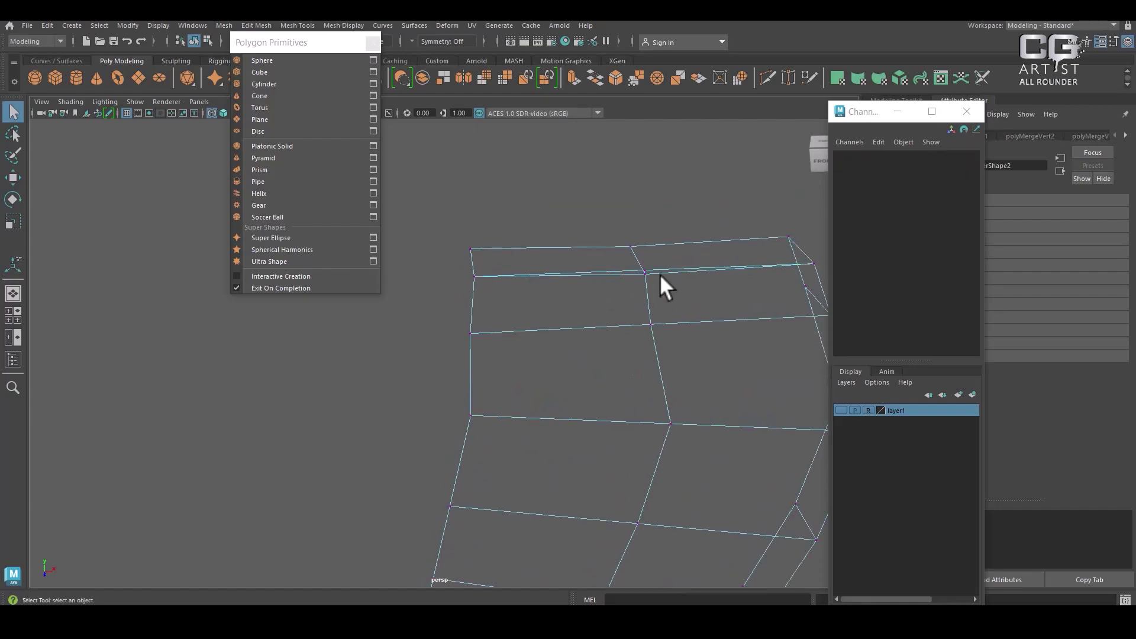
{"action": "left_click_drag", "start_coordinate": [662, 260], "coordinate": [627, 293]}
{"action": "right_click_drag", "start_coordinate": [654, 304], "coordinate": [657, 73], "text": "shift"}
- Return the blade to object mode and close the Polygon Primitives window
{"action": "right_click_drag", "start_coordinate": [686, 419], "coordinate": [633, 409], "text": "alt"}
{"action": "middle_click_drag", "start_coordinate": [634, 414], "coordinate": [660, 276], "text": "alt"}
{"action": "left_click_drag", "start_coordinate": [679, 431], "coordinate": [606, 372], "text": "alt"}
{"action": "right_click_drag", "start_coordinate": [609, 274], "coordinate": [794, 183]}
{"action": "left_click", "coordinate": [713, 243]}
{"action": "left_click", "coordinate": [622, 417]}
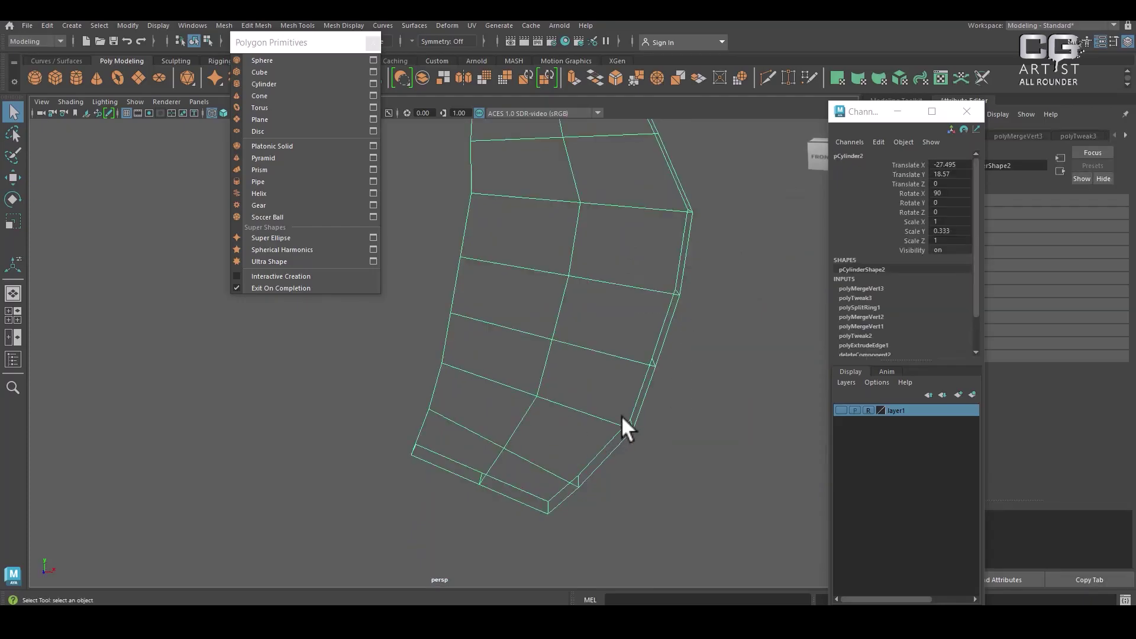
{"action": "left_click_drag", "start_coordinate": [626, 438], "coordinate": [694, 365], "text": "alt"}
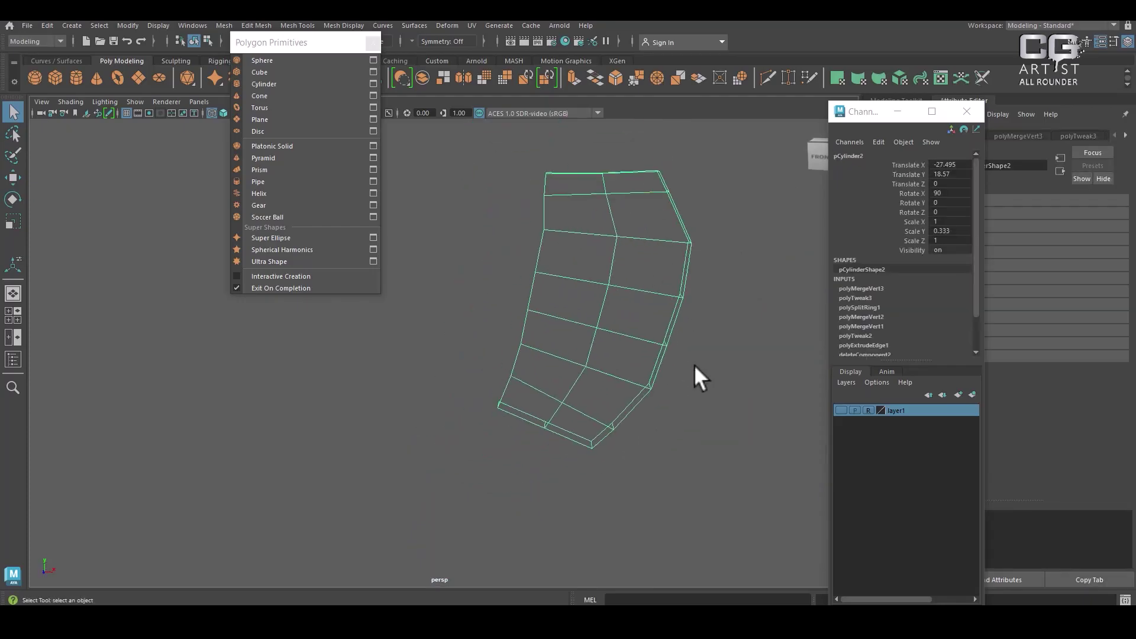
{"action": "left_click", "coordinate": [373, 43]}
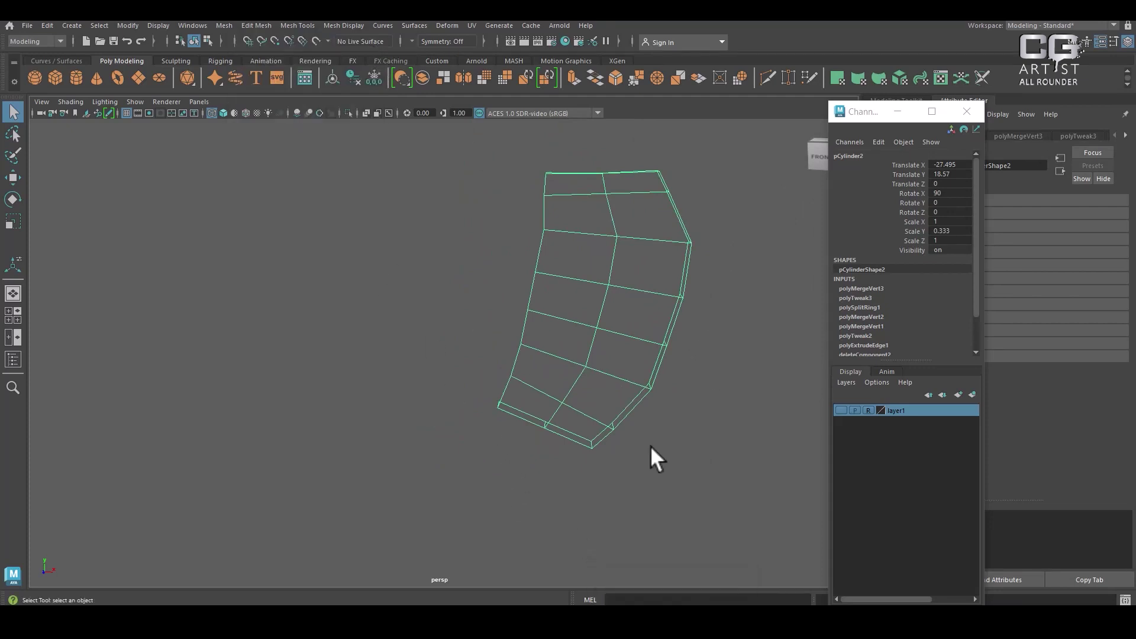
- Show layer1 in the front view and start a Create Polygon outline along the upper concave curve of the full axe sketch
{"action": "scroll", "coordinate": [651, 355], "scroll_direction": "down", "scroll_amount": 2}
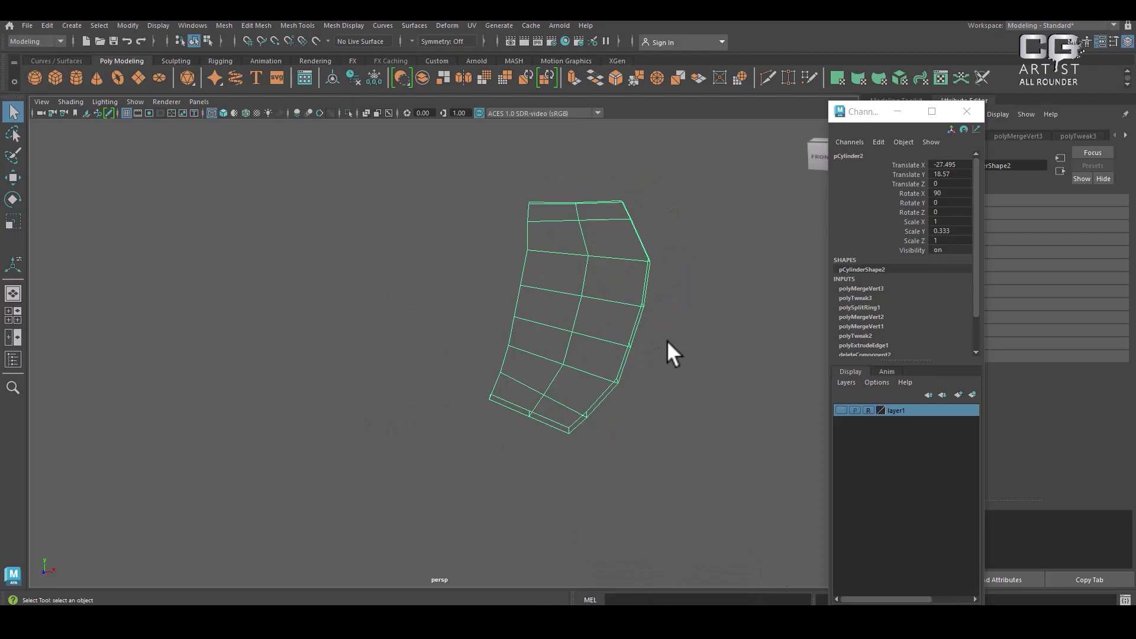
{"action": "left_click", "coordinate": [680, 396]}
{"action": "left_click", "coordinate": [840, 410]}
{"action": "key", "text": "f"}
{"action": "key", "text": "space"}
{"action": "left_click", "coordinate": [599, 312]}
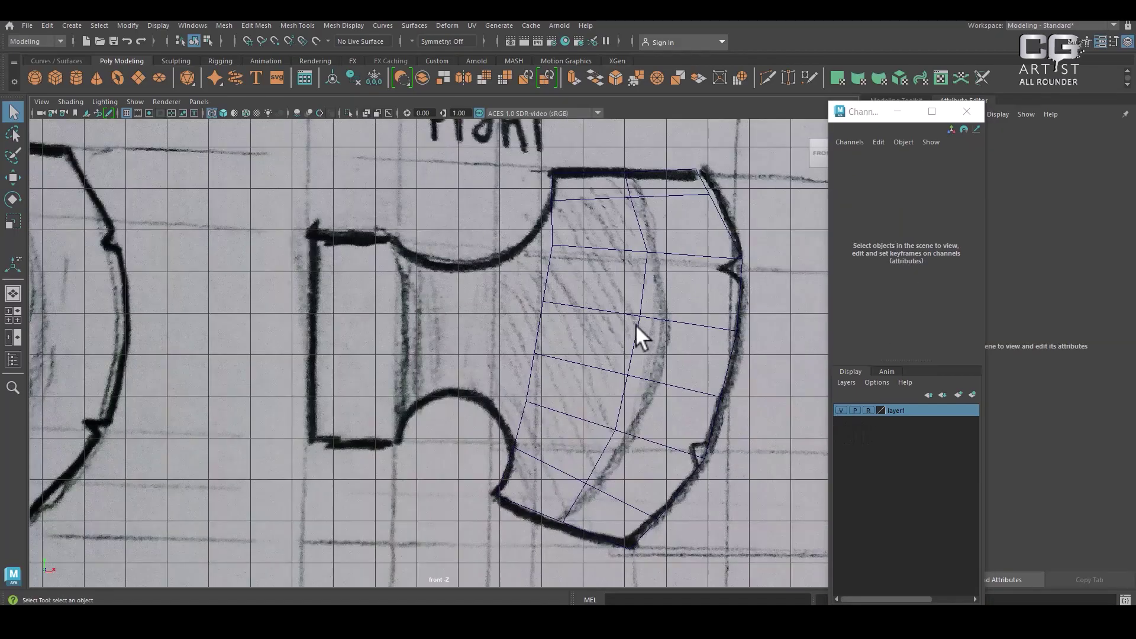
{"action": "scroll", "coordinate": [615, 296], "scroll_direction": "down", "scroll_amount": 2}
{"action": "scroll", "coordinate": [503, 325], "scroll_direction": "down", "scroll_amount": 2}
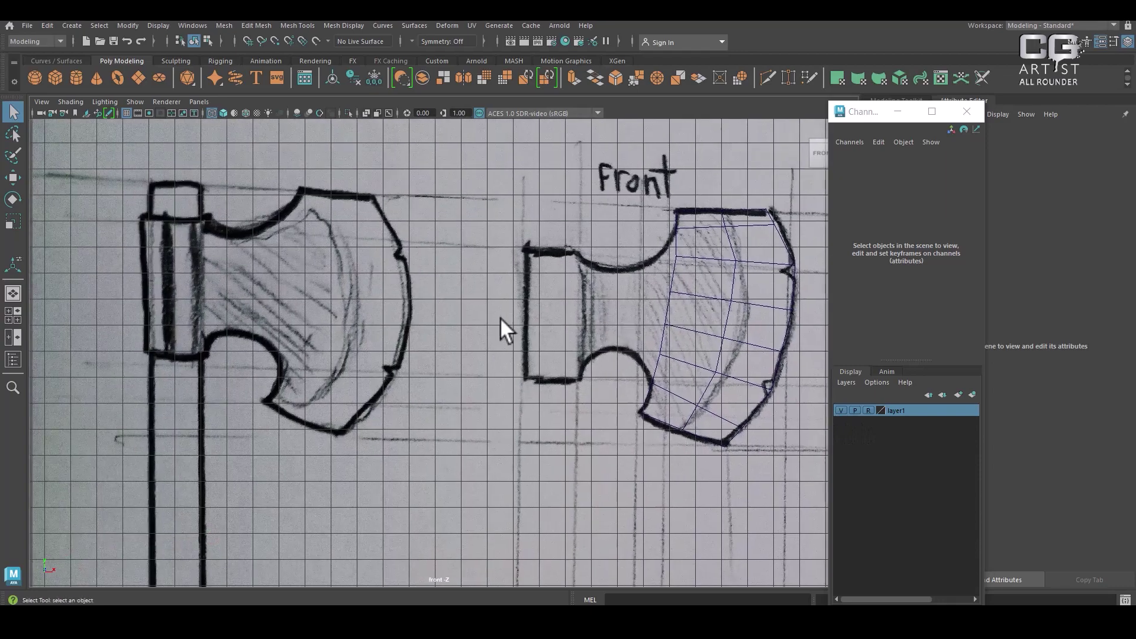
{"action": "scroll", "coordinate": [520, 308], "scroll_direction": "up", "scroll_amount": 5}
{"action": "middle_click_drag", "start_coordinate": [579, 340], "coordinate": [569, 449], "text": "alt"}
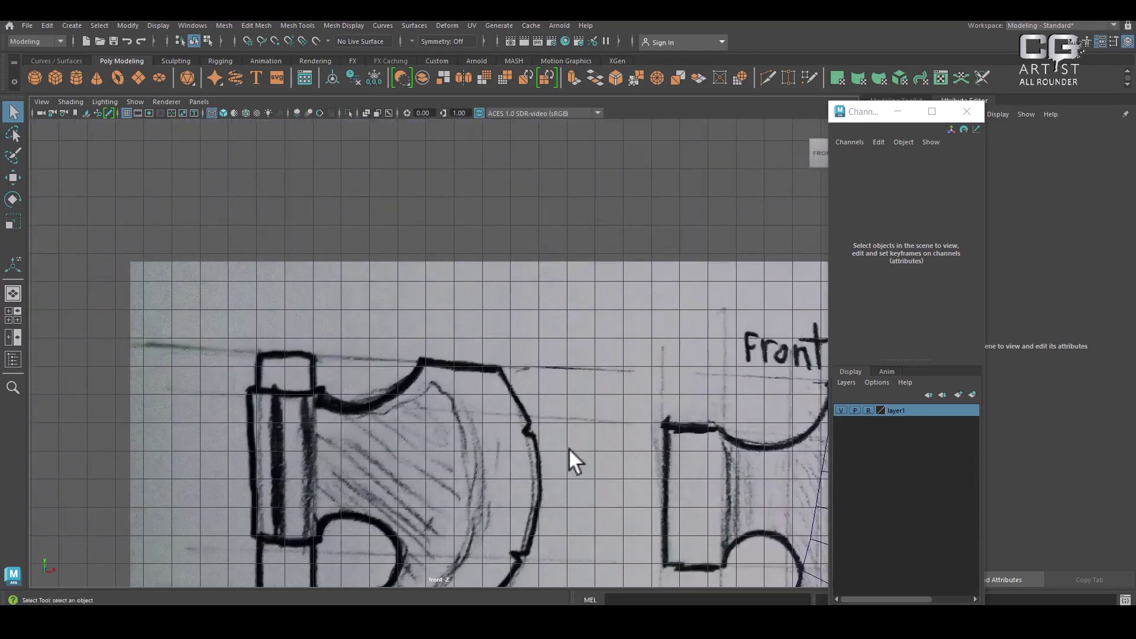
{"action": "right_click", "coordinate": [554, 190], "text": "shift"}
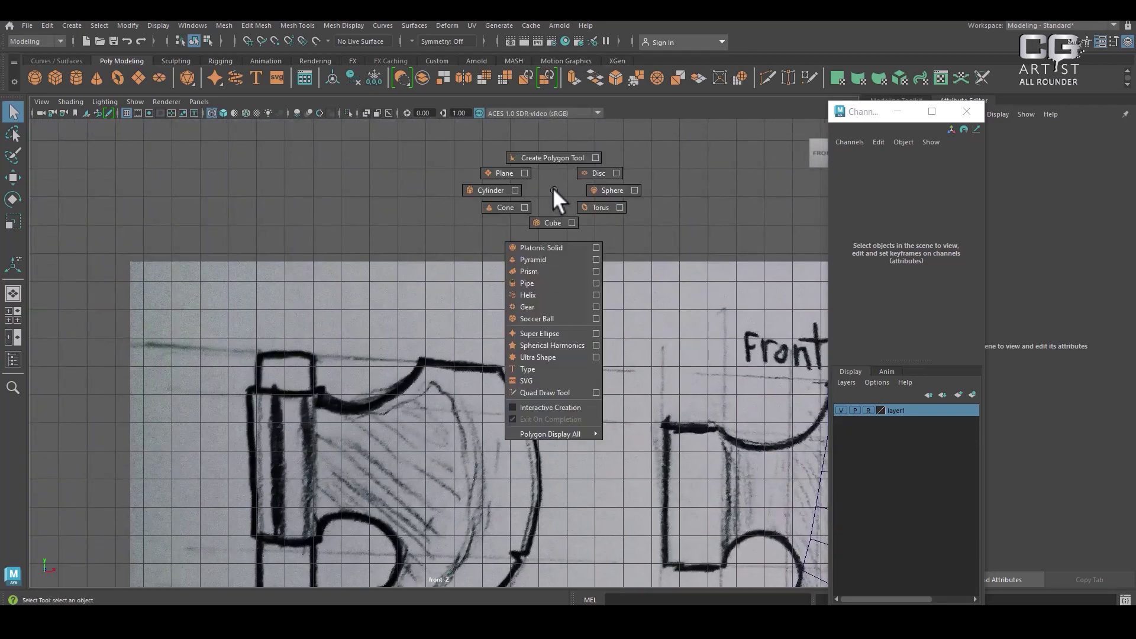
{"action": "right_click_drag", "start_coordinate": [554, 188], "coordinate": [554, 145], "text": "shift"}
{"action": "scroll", "coordinate": [609, 499], "scroll_direction": "up", "scroll_amount": 5}
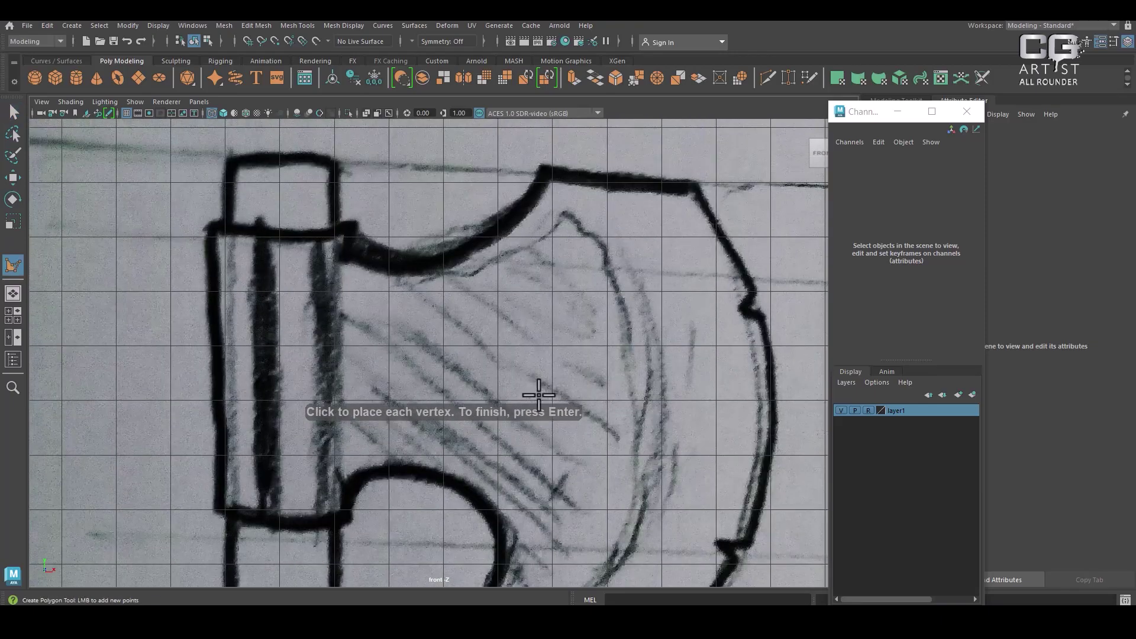
{"action": "left_click", "coordinate": [355, 251]}
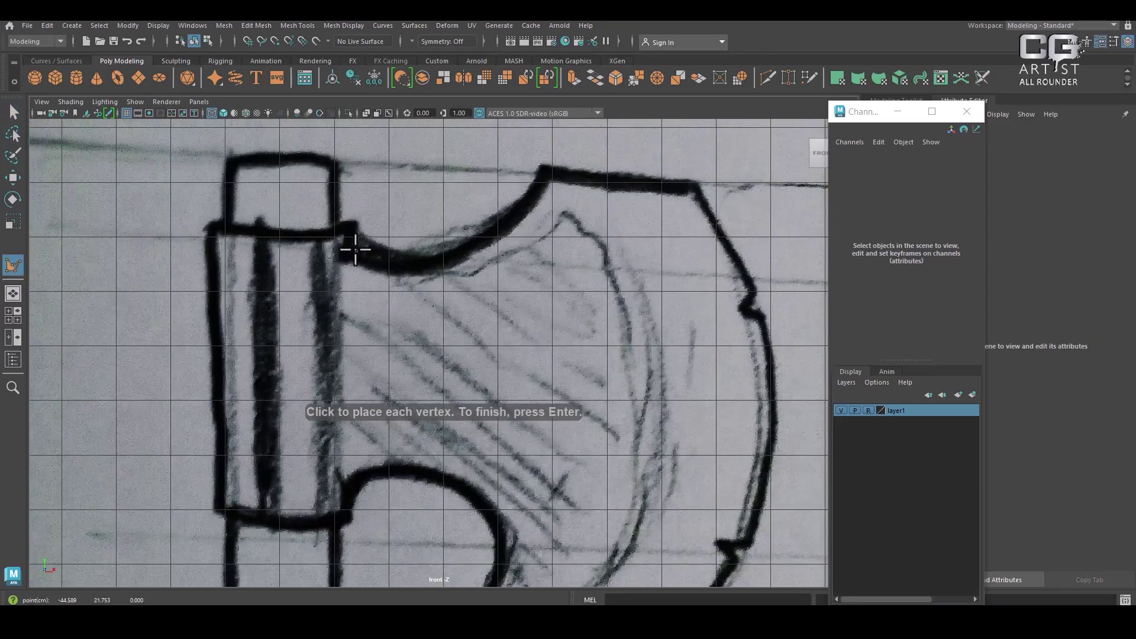
{"action": "left_click", "coordinate": [401, 268]}
{"action": "left_click", "coordinate": [467, 257]}
{"action": "left_click", "coordinate": [510, 224]}
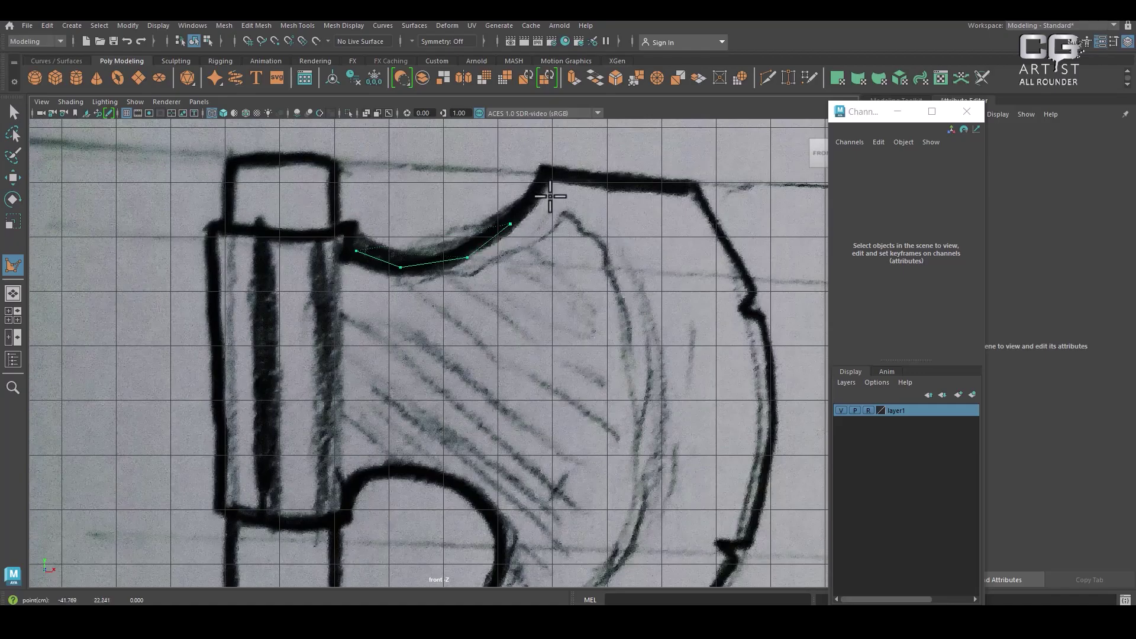
{"action": "left_click", "coordinate": [551, 169]}
- Continue the polygon outline along the sketch's upper edge and down the cutting edge to the upper notch
{"action": "left_click", "coordinate": [617, 187]}
{"action": "left_click", "coordinate": [692, 188]}
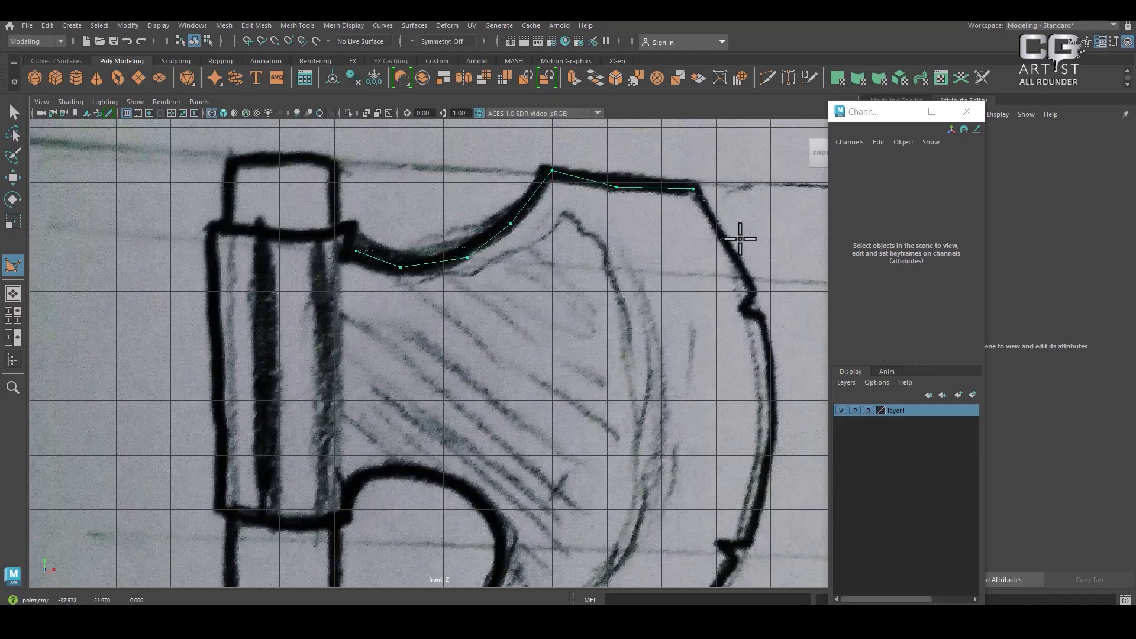
{"action": "left_click", "coordinate": [754, 285]}
{"action": "left_click", "coordinate": [763, 319]}
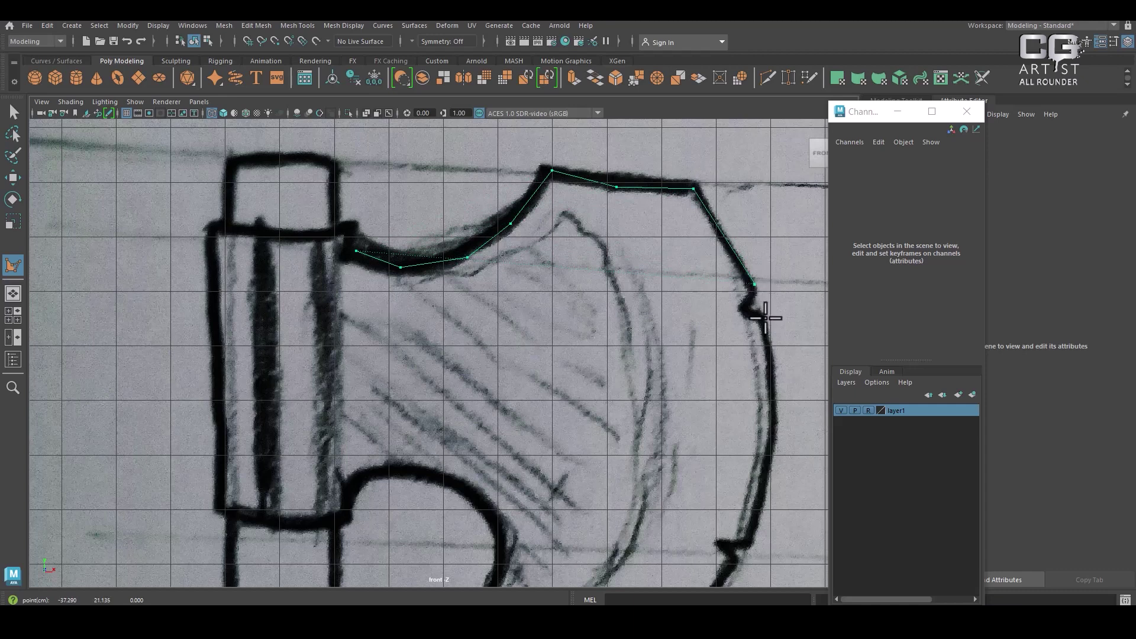
- Trace the remaining cutting edge, lower tip and concave hook back to the handle, then complete the polygon
{"action": "middle_click_drag", "start_coordinate": [756, 345], "coordinate": [696, 232], "text": "alt"}
{"action": "left_click", "coordinate": [713, 299]}
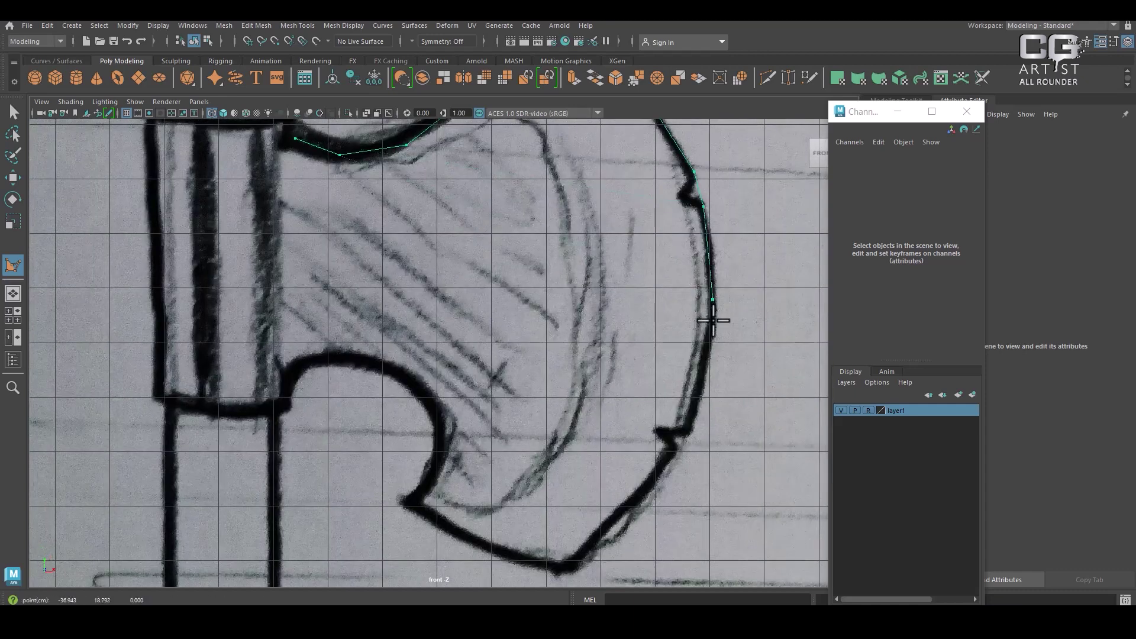
{"action": "left_click", "coordinate": [705, 367]}
{"action": "left_click", "coordinate": [686, 430]}
{"action": "left_click", "coordinate": [677, 452]}
{"action": "left_click", "coordinate": [627, 504]}
{"action": "left_click", "coordinate": [562, 566]}
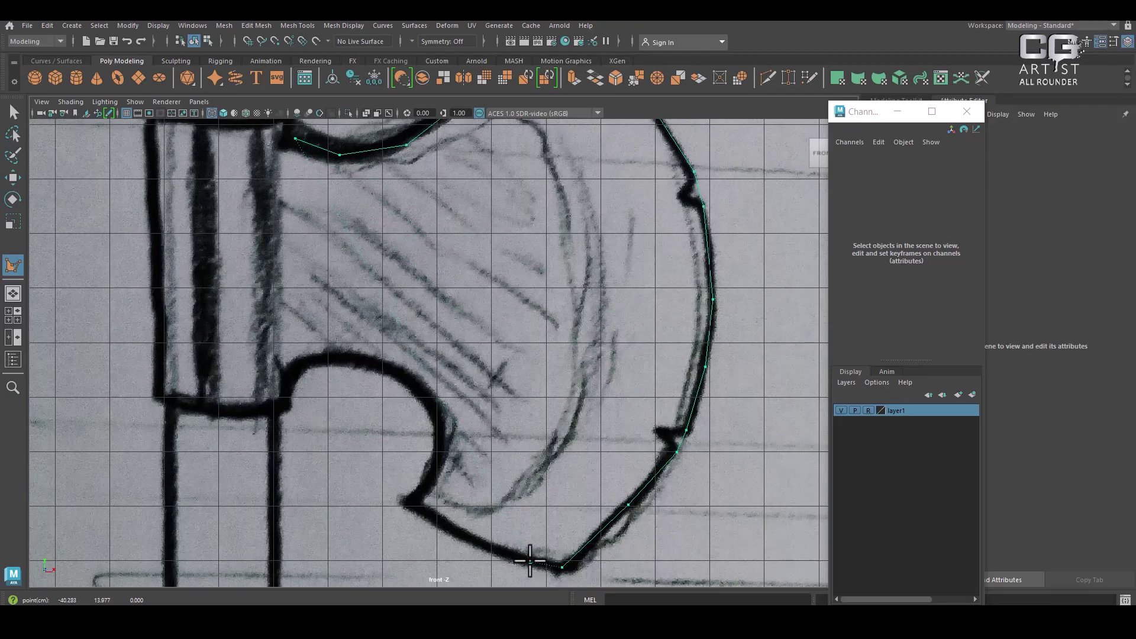
{"action": "left_click", "coordinate": [502, 553]}
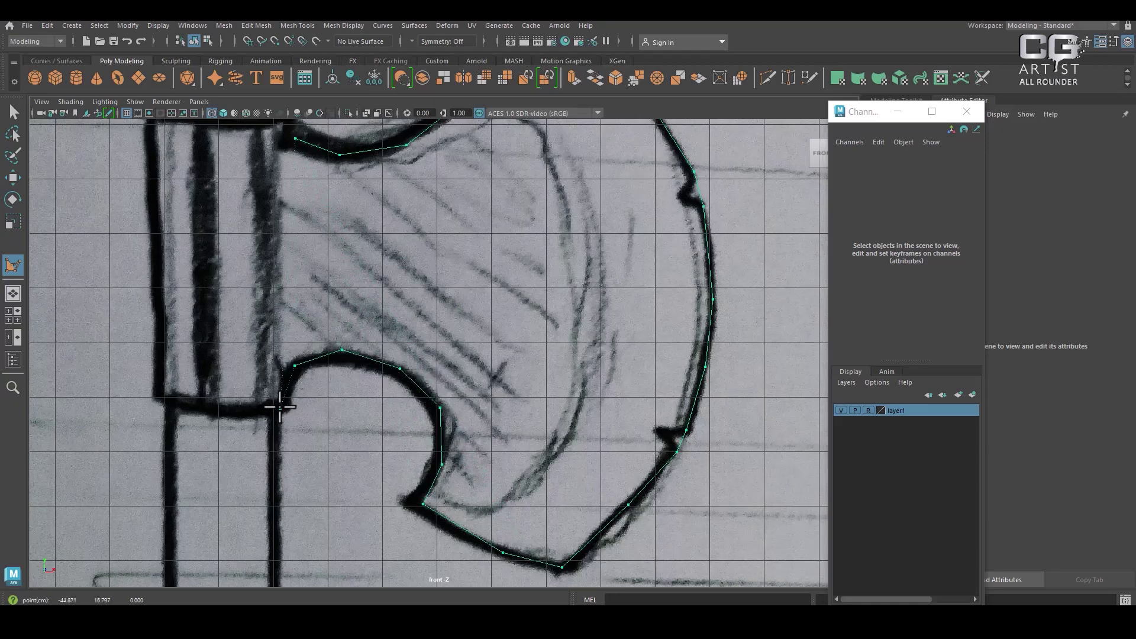
{"action": "key", "text": "Return"}
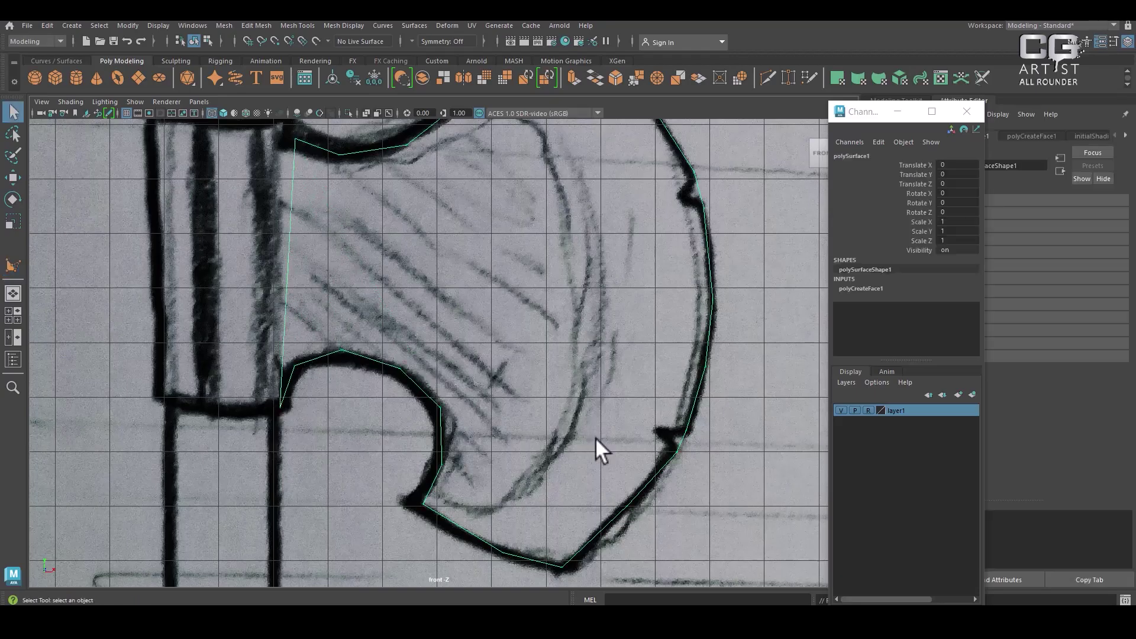
- Isolate the outlined axe-head polygon in the perspective view and inspect it in shaded display
{"action": "scroll", "coordinate": [624, 403], "scroll_direction": "down", "scroll_amount": 5}
{"action": "key", "text": "space"}
{"action": "left_click_drag", "start_coordinate": [608, 379], "coordinate": [602, 210]}
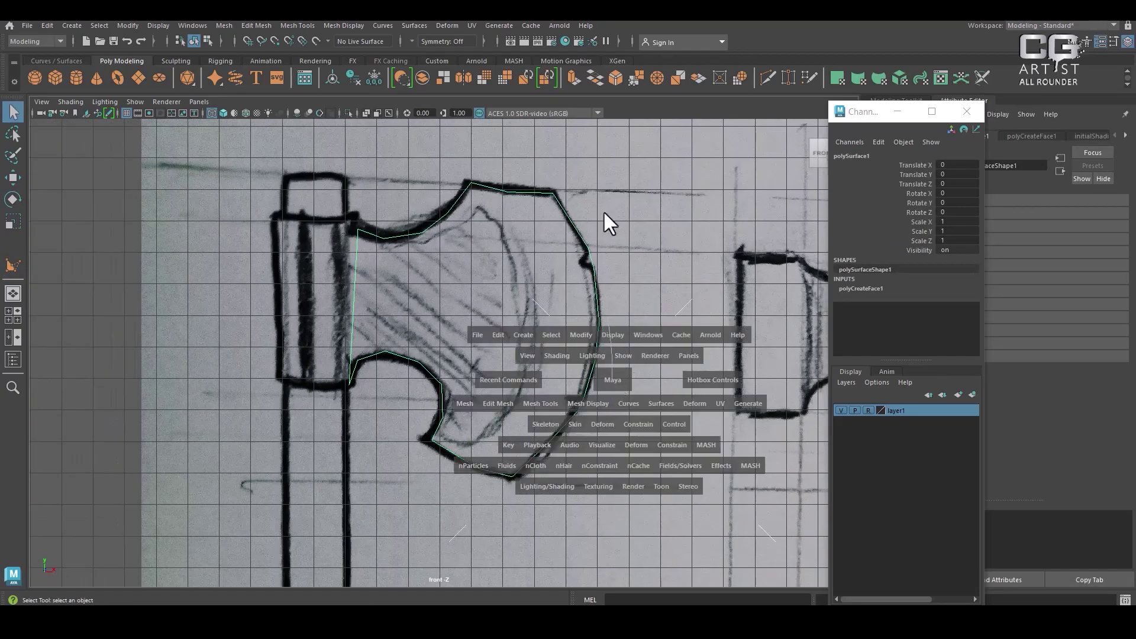
{"action": "key", "text": "ctrl+1"}
{"action": "mouse_move", "coordinate": [636, 315]}
{"action": "left_mouse_down", "text": "alt"}
{"action": "mouse_move", "coordinate": [641, 383]}
{"action": "mouse_move", "coordinate": [628, 372]}
{"action": "mouse_move", "coordinate": [717, 322]}
{"action": "mouse_move", "coordinate": [535, 352]}
{"action": "mouse_move", "coordinate": [383, 354]}
{"action": "mouse_move", "coordinate": [544, 360]}
{"action": "mouse_move", "coordinate": [521, 307]}
{"action": "mouse_move", "coordinate": [517, 348]}
{"action": "mouse_move", "coordinate": [605, 346]}
{"action": "left_mouse_up", "text": "alt"}
{"action": "key", "text": "4"}
{"action": "key", "text": "5"}
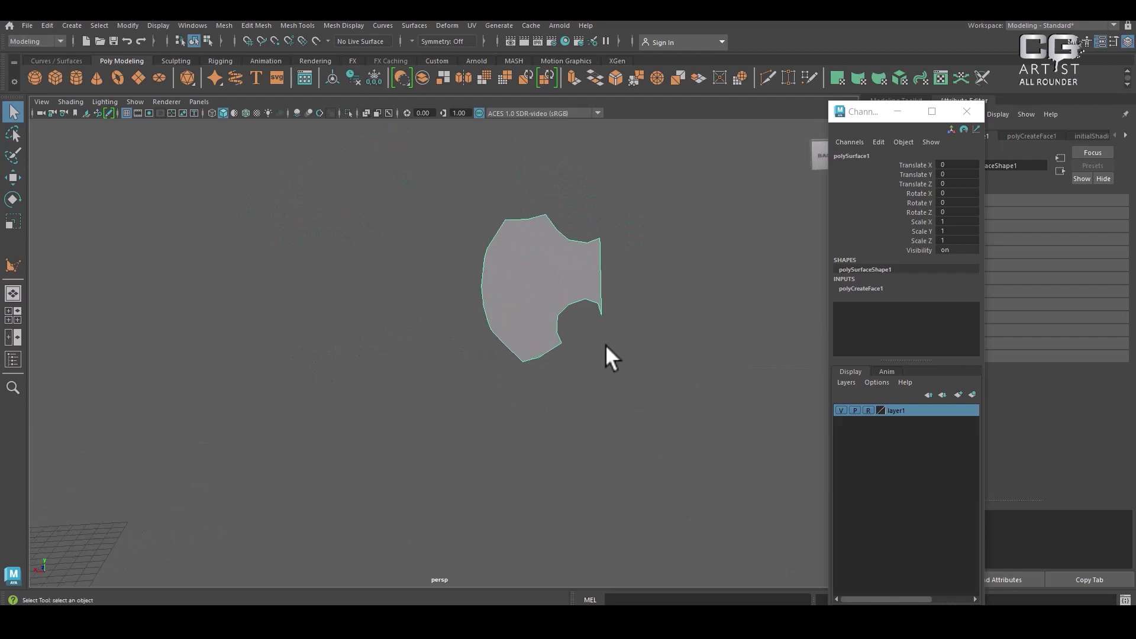
{"action": "key", "text": "ctrl+1"}
- Compare the outlined polygon, the earlier blade mesh and the pickaxe head over the reference sketches in the front view
{"action": "key", "text": "space"}
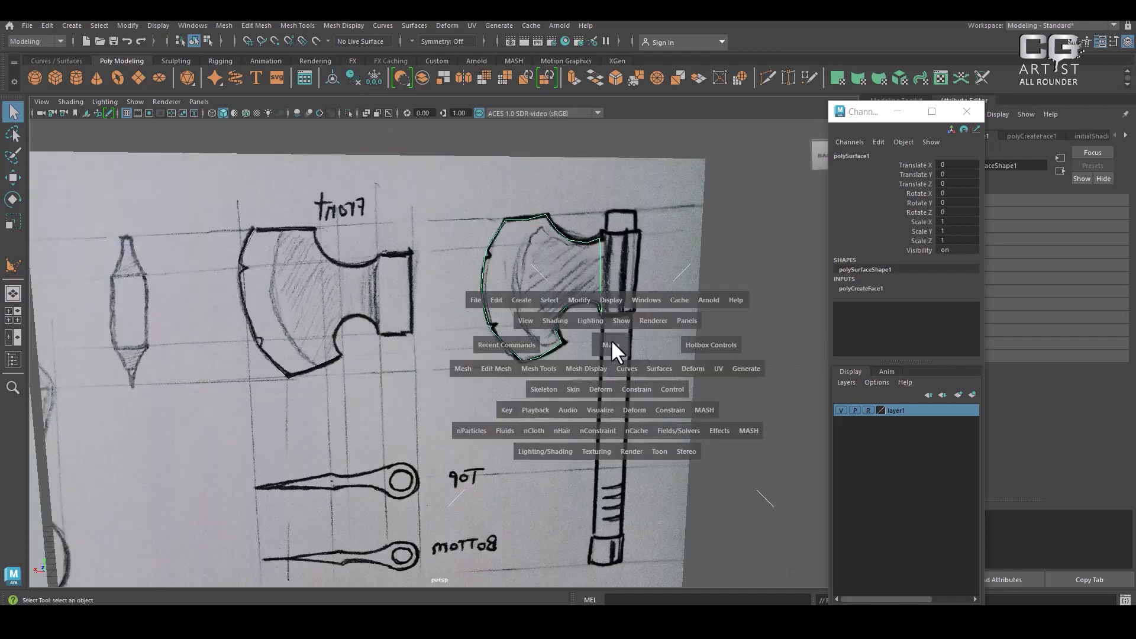
{"action": "left_click_drag", "start_coordinate": [610, 340], "coordinate": [611, 377]}
{"action": "right_click_drag", "start_coordinate": [591, 308], "coordinate": [562, 295], "text": "alt"}
{"action": "middle_click_drag", "start_coordinate": [562, 296], "coordinate": [304, 263], "text": "alt"}
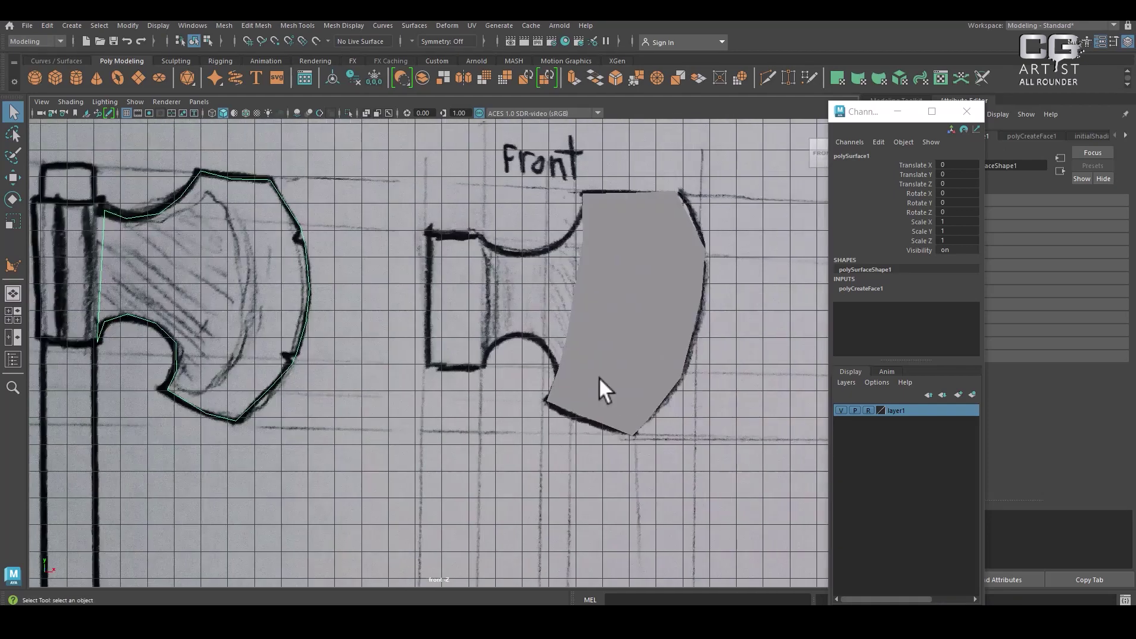
{"action": "right_click_drag", "start_coordinate": [598, 378], "coordinate": [614, 276], "text": "alt"}
{"action": "left_click", "coordinate": [646, 295]}
{"action": "right_click_drag", "start_coordinate": [656, 390], "coordinate": [689, 305], "text": "alt"}
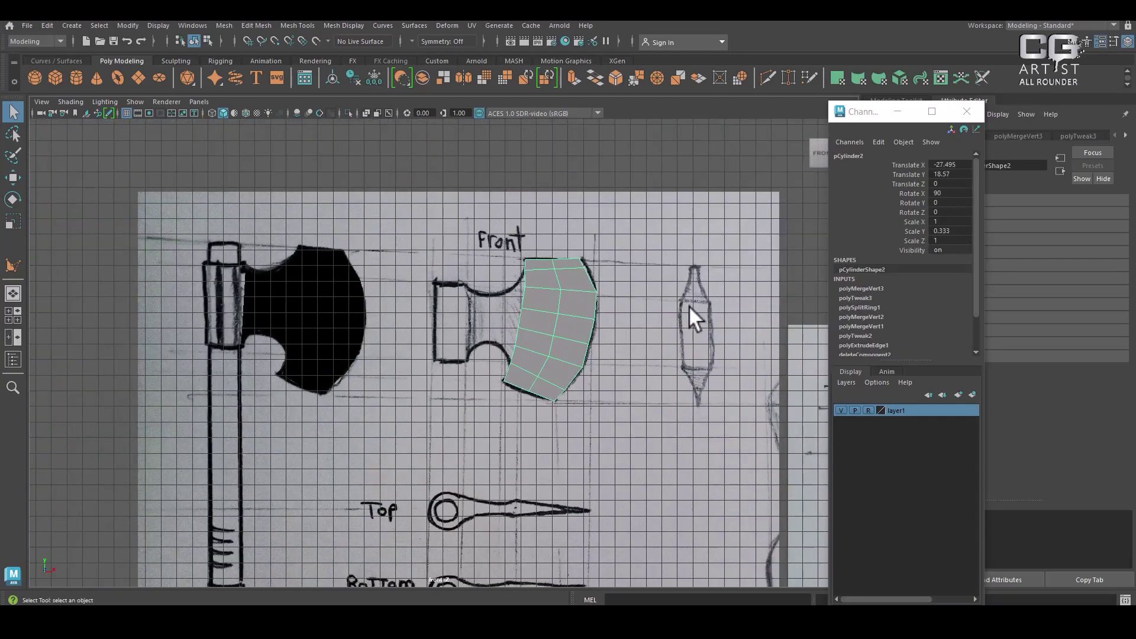
{"action": "right_click_drag", "start_coordinate": [733, 438], "coordinate": [644, 322], "text": "alt"}
{"action": "middle_click_drag", "start_coordinate": [643, 321], "coordinate": [597, 319], "text": "alt"}
{"action": "left_click", "coordinate": [684, 398]}
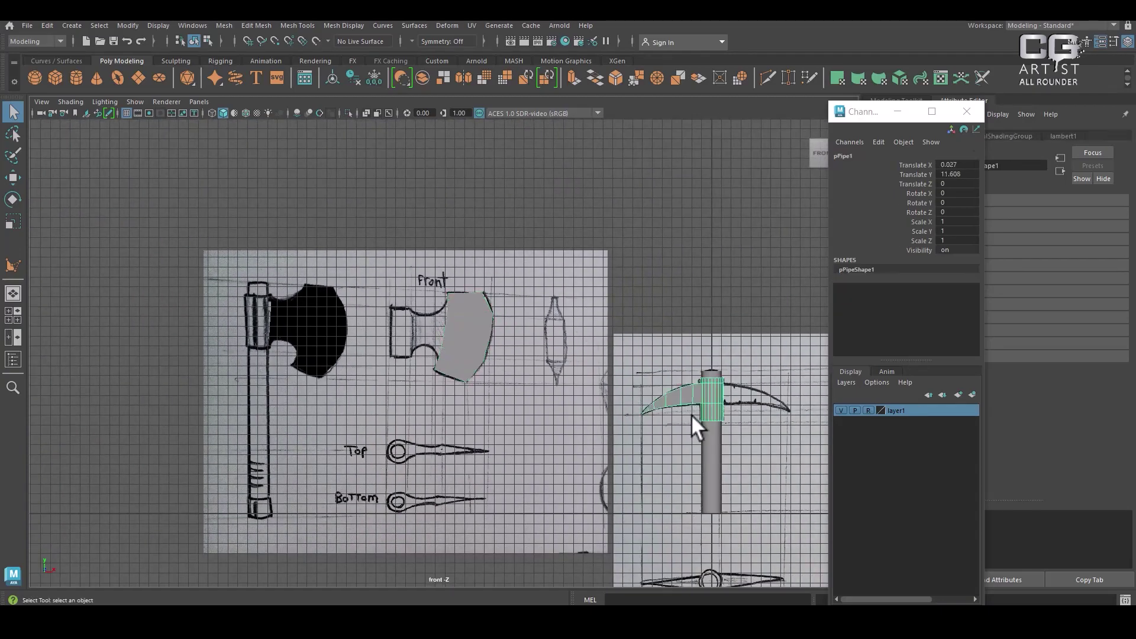
- Multi-Cut the outlined axe-head polygon from the cutting-edge vertex at the upper notch across to the handle-side edge
{"action": "middle_click_drag", "start_coordinate": [266, 243], "coordinate": [485, 298], "text": "alt"}
{"action": "right_click_drag", "start_coordinate": [485, 298], "coordinate": [698, 479], "text": "alt"}
{"action": "left_click", "coordinate": [616, 410]}
{"action": "middle_click_drag", "start_coordinate": [697, 479], "coordinate": [607, 418], "text": "alt"}
{"action": "right_click_drag", "start_coordinate": [507, 294], "coordinate": [595, 395], "text": "alt"}
{"action": "scroll", "coordinate": [597, 379], "scroll_direction": "up", "scroll_amount": 4}
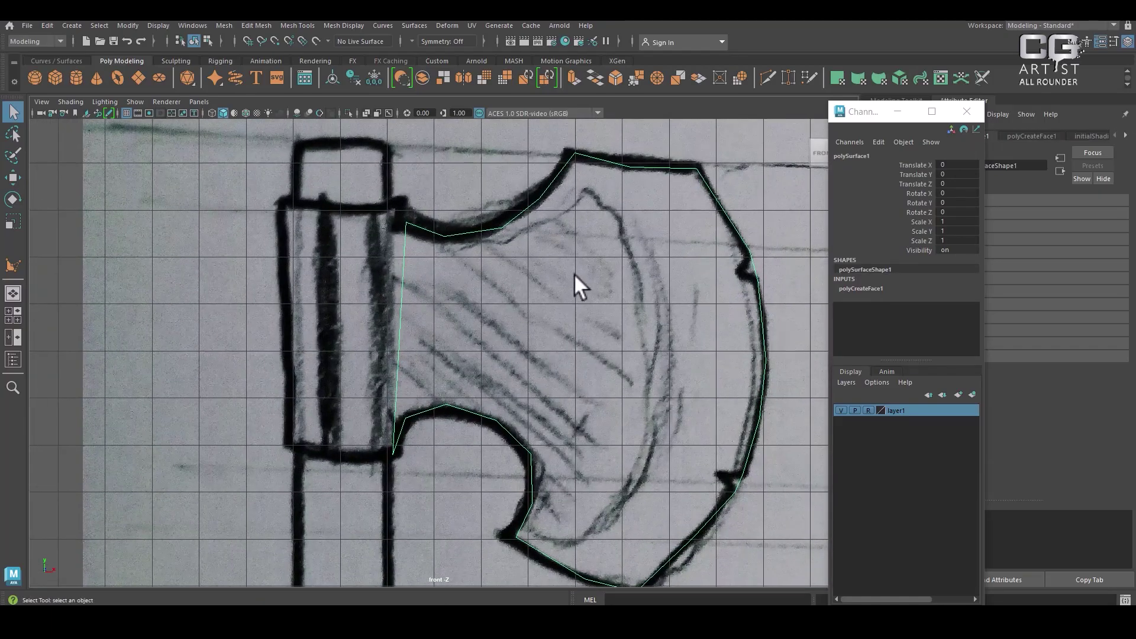
{"action": "right_click", "coordinate": [585, 262], "text": "shift"}
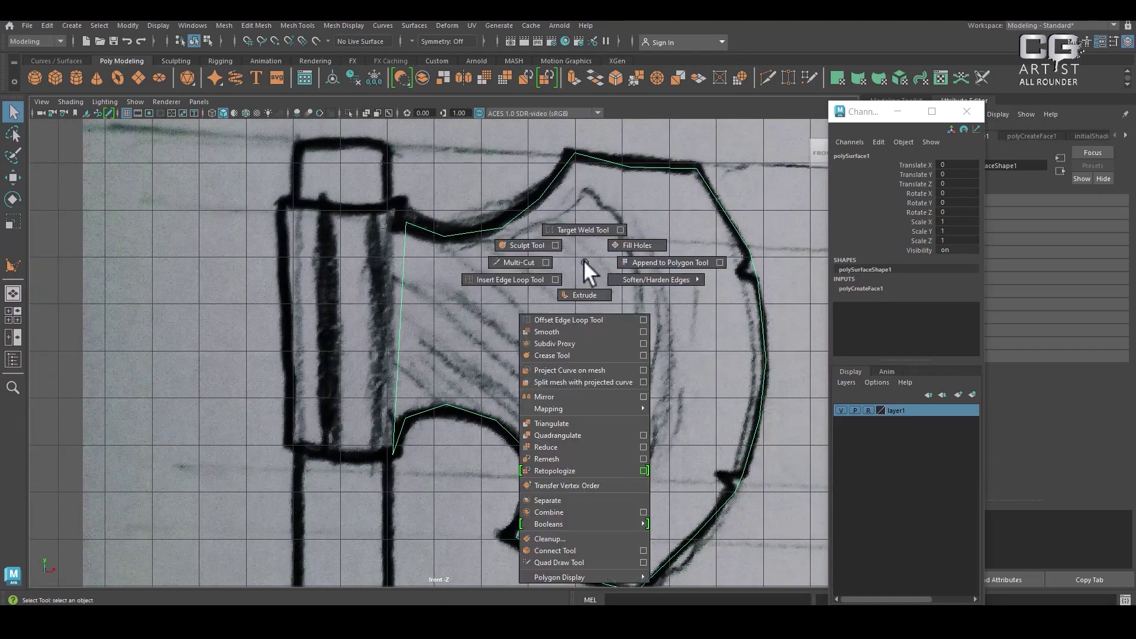
{"action": "left_click", "coordinate": [489, 259]}
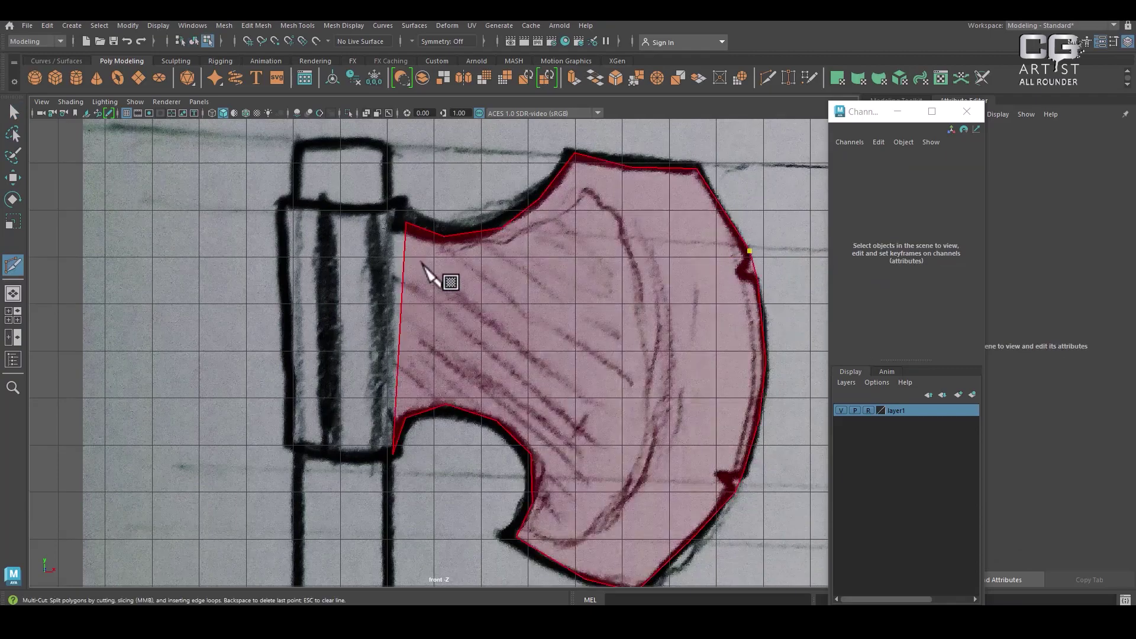
{"action": "left_click", "coordinate": [403, 268]}
{"action": "key", "text": "Return"}
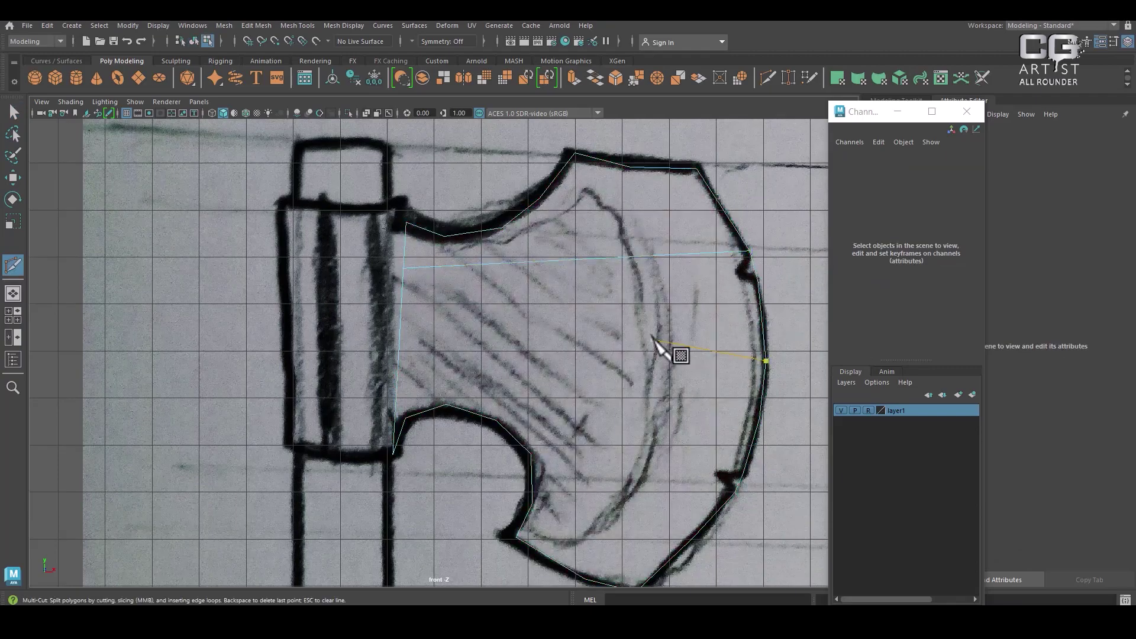
- Multi-Cut the axe-head polygon from the middle of the cutting edge and from the lower notch across to the handle-side edge
{"action": "left_click", "coordinate": [399, 336]}
{"action": "key", "text": "Return"}
{"action": "left_click", "coordinate": [759, 419]}
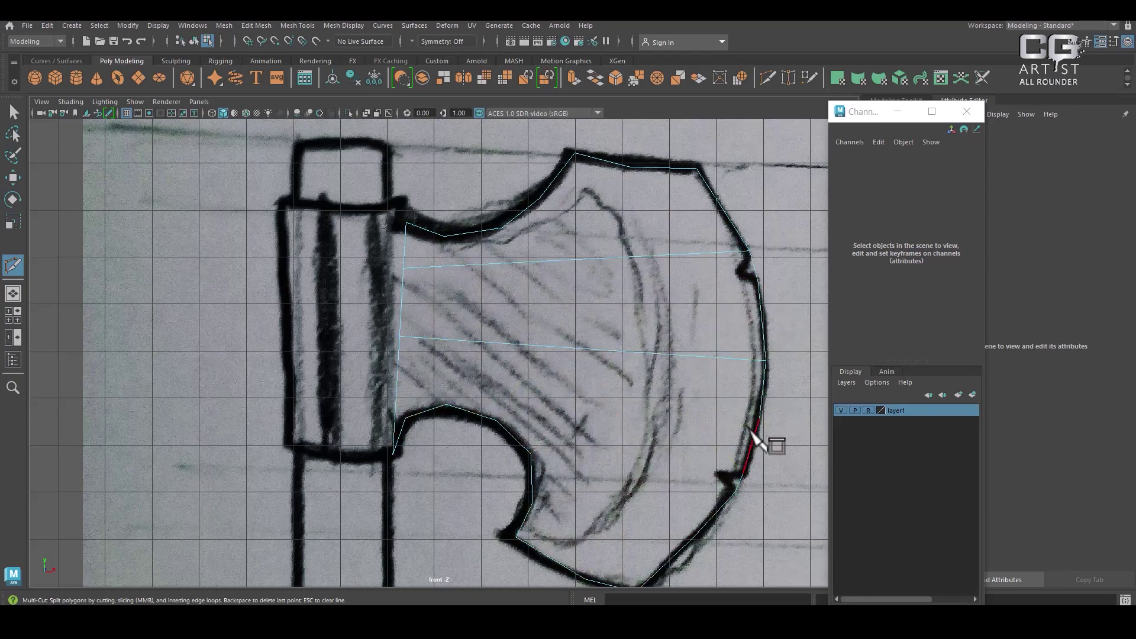
{"action": "left_click", "coordinate": [397, 372]}
{"action": "key", "text": "Return"}
- Add two Multi-Cut edges across the lower blade tip, from the inner hook curve's vertices to the lower cutting edge
{"action": "middle_click_drag", "start_coordinate": [717, 553], "coordinate": [729, 323], "text": "alt"}
{"action": "scroll", "coordinate": [729, 323], "scroll_direction": "up", "scroll_amount": 1}
{"action": "left_click", "coordinate": [574, 346]}
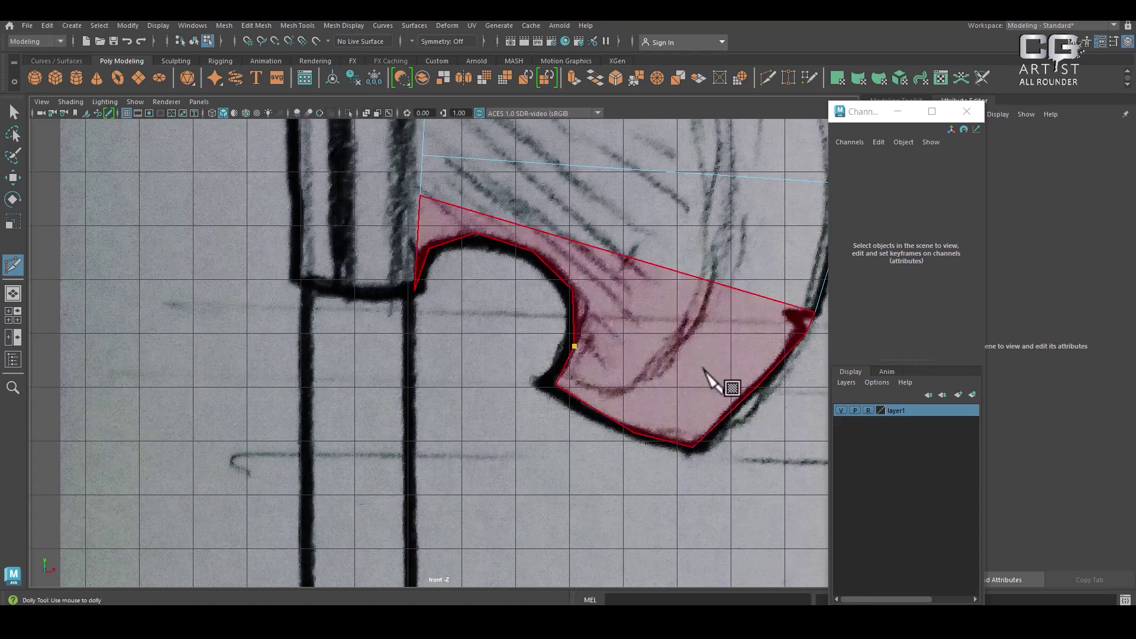
{"action": "left_click", "coordinate": [724, 416]}
{"action": "key", "text": "Return"}
{"action": "left_click", "coordinate": [573, 290]}
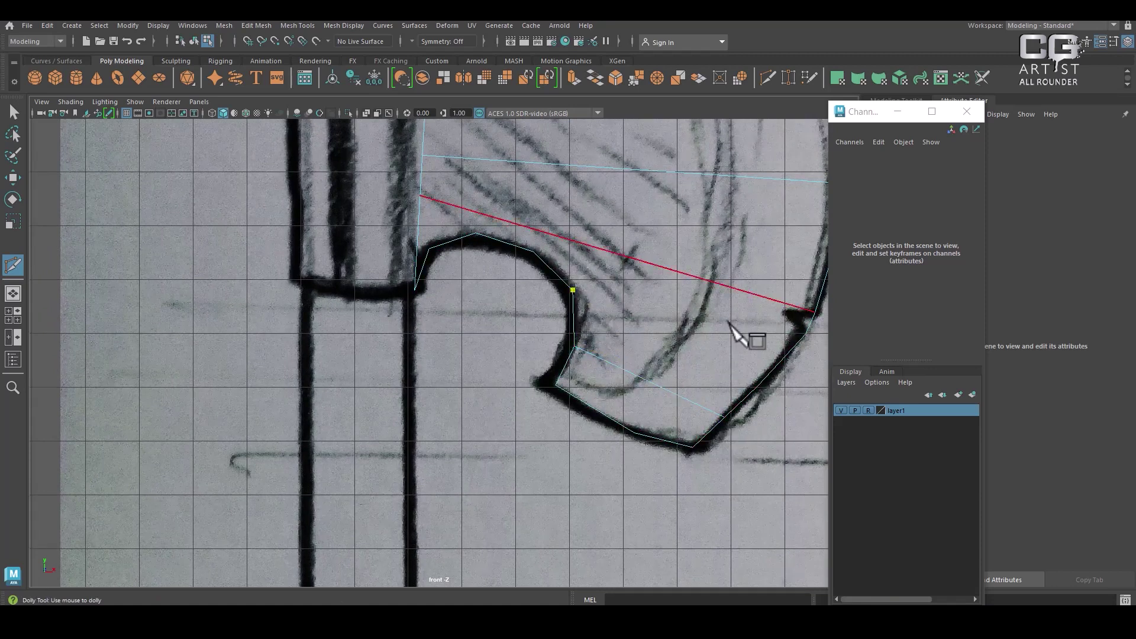
{"action": "right_click", "coordinate": [784, 392]}
- Cut four roughly vertical edges through the axe neck, joining points on its upper curve to the lower hook curve
{"action": "middle_click_drag", "start_coordinate": [572, 305], "coordinate": [519, 552], "text": "alt"}
{"action": "middle_click_drag", "start_coordinate": [563, 415], "coordinate": [550, 344], "text": "alt"}
{"action": "middle_click_drag", "start_coordinate": [543, 201], "coordinate": [533, 220], "text": "alt"}
{"action": "left_click", "coordinate": [513, 190]}
{"action": "right_click", "coordinate": [545, 521]}
{"action": "left_click", "coordinate": [470, 223]}
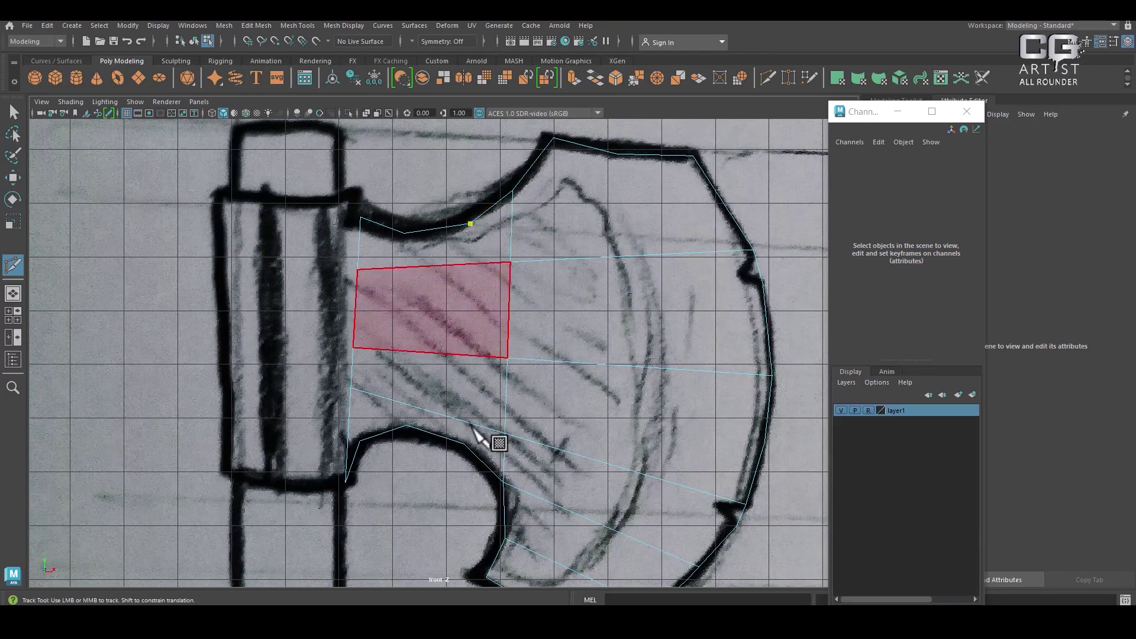
{"action": "right_click", "coordinate": [454, 442]}
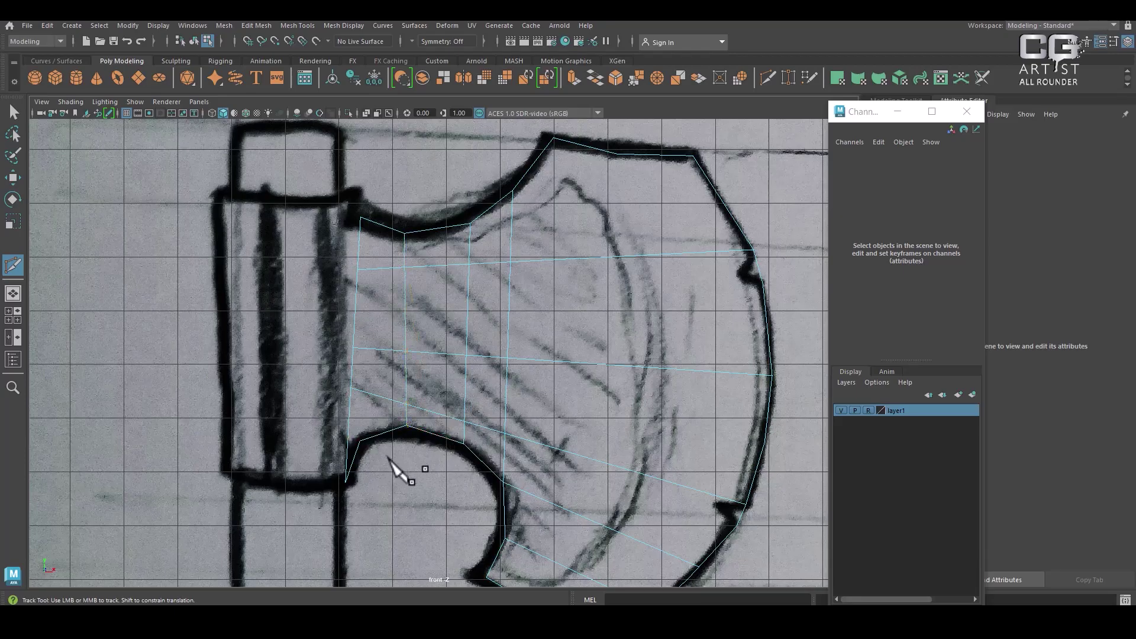
{"action": "left_click", "coordinate": [379, 224]}
{"action": "right_click", "coordinate": [455, 332]}
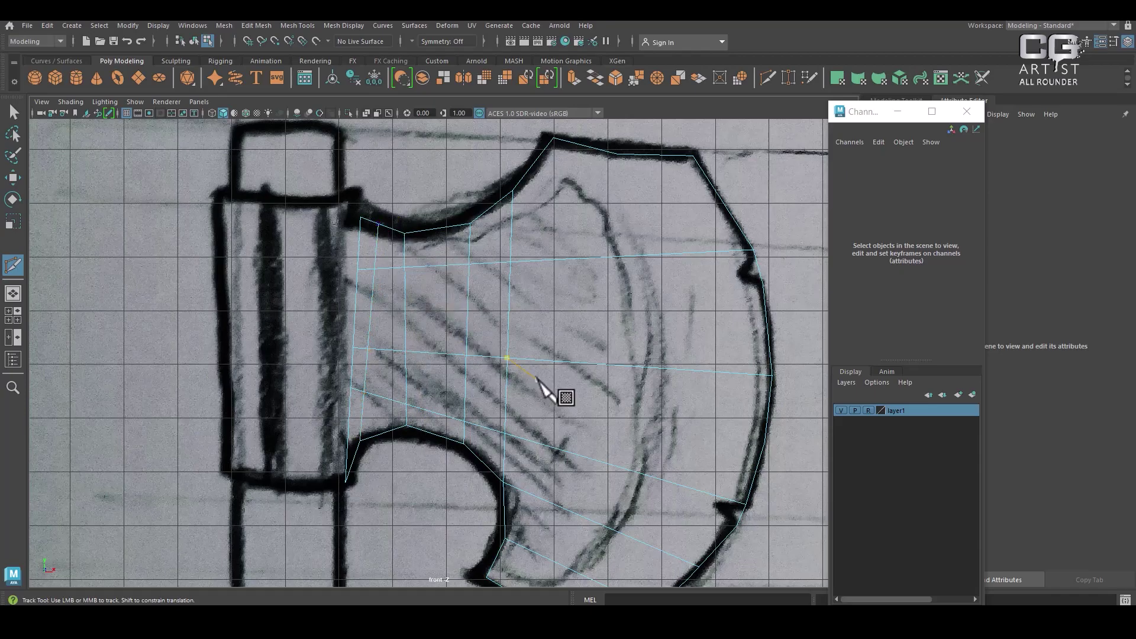
- Nudge the vertex on the hook curve and the lower handle-side corner vertex onto the sketched outline
{"action": "scroll", "coordinate": [537, 378], "scroll_direction": "down", "scroll_amount": 3}
{"action": "scroll", "coordinate": [595, 456], "scroll_direction": "up", "scroll_amount": 2}
{"action": "key", "text": "w"}
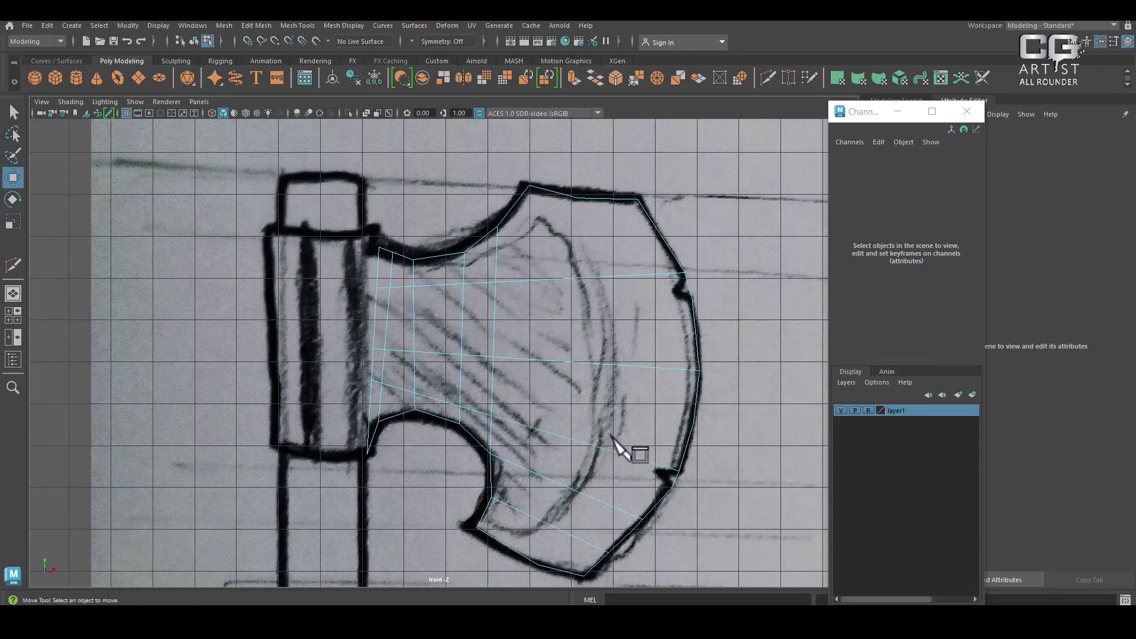
{"action": "middle_click_drag", "start_coordinate": [609, 433], "coordinate": [570, 330], "text": "alt"}
{"action": "scroll", "coordinate": [570, 330], "scroll_direction": "up", "scroll_amount": 3}
{"action": "right_click_drag", "start_coordinate": [560, 261], "coordinate": [385, 227]}
{"action": "left_click", "coordinate": [516, 322]}
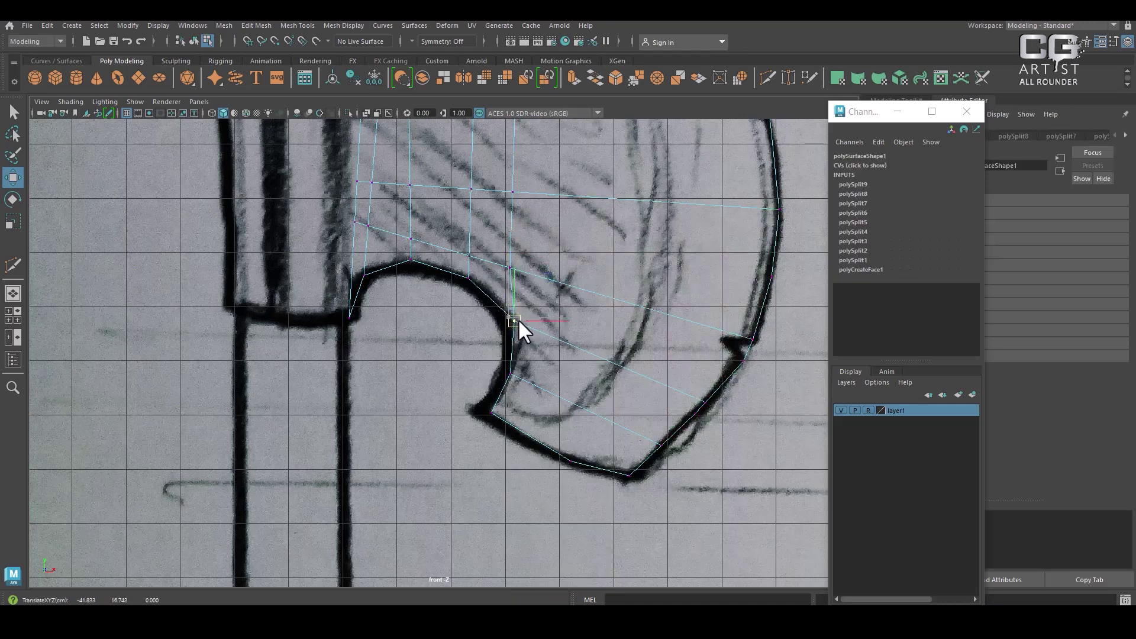
{"action": "left_click", "coordinate": [353, 316]}
{"action": "left_click_drag", "start_coordinate": [354, 314], "coordinate": [346, 306]}
{"action": "scroll", "coordinate": [541, 373], "scroll_direction": "down", "scroll_amount": 1}
{"action": "middle_click_drag", "start_coordinate": [540, 274], "coordinate": [535, 350], "text": "alt"}
{"action": "scroll", "coordinate": [541, 373], "scroll_direction": "down", "scroll_amount": 1}
- Align the column of handle-side vertices into a straight vertical line by scaling it in X and shift it slightly toward the handle
{"action": "left_click", "coordinate": [353, 248]}
{"action": "left_click_drag", "start_coordinate": [380, 292], "coordinate": [381, 292]}
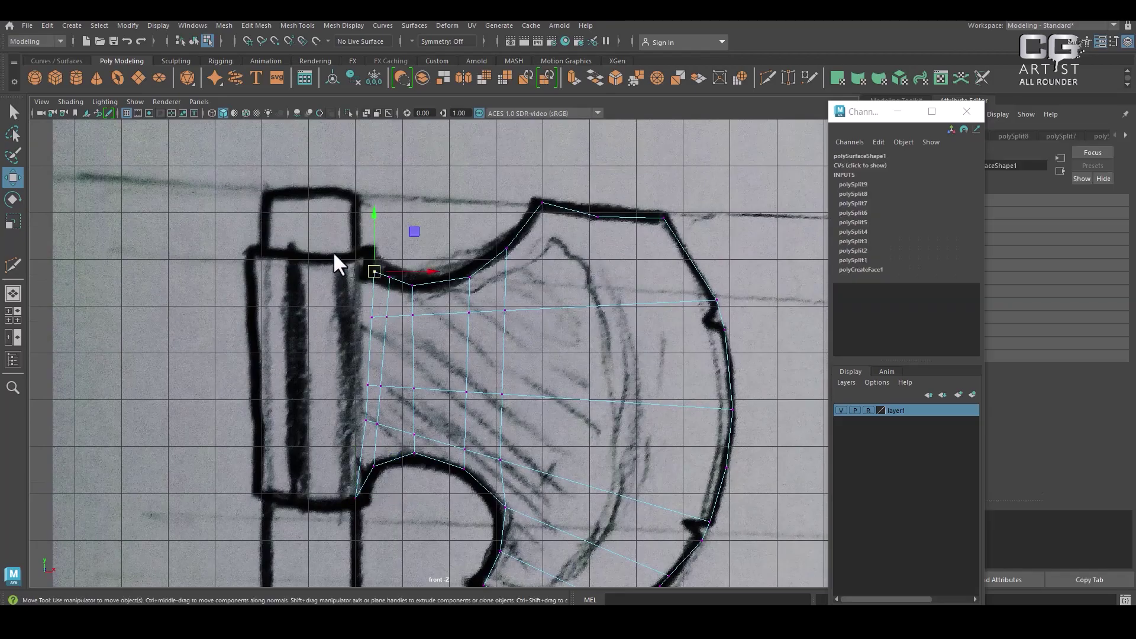
{"action": "left_click_drag", "start_coordinate": [375, 534], "coordinate": [376, 536]}
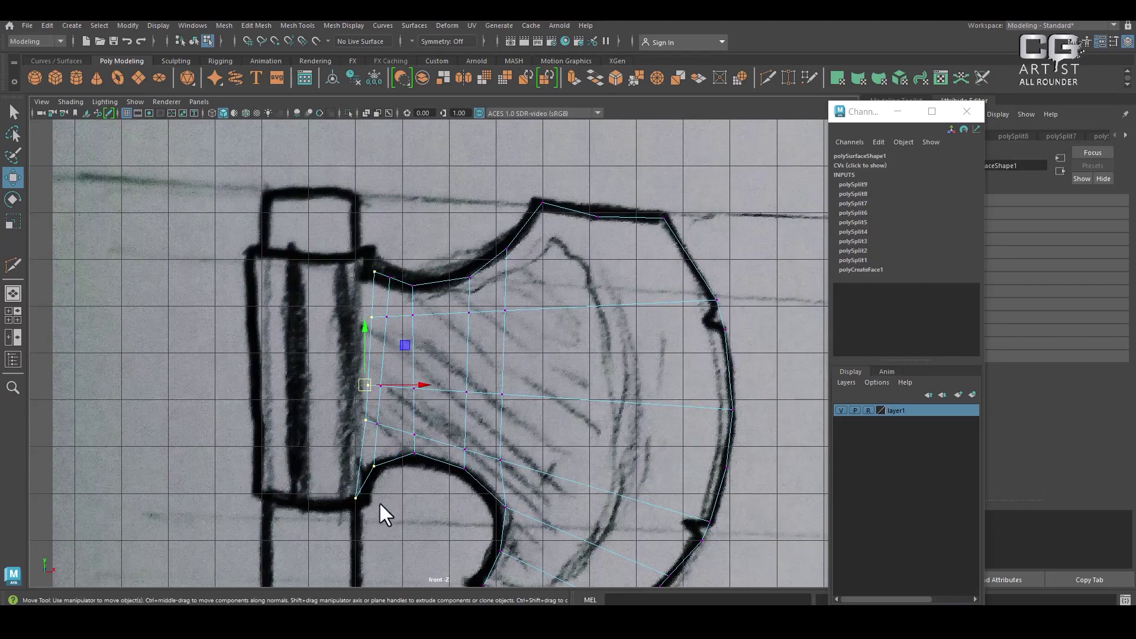
{"action": "key", "text": "r"}
{"action": "left_click_drag", "start_coordinate": [419, 383], "coordinate": [332, 386]}
{"action": "key", "text": "w"}
{"action": "left_click_drag", "start_coordinate": [418, 383], "coordinate": [413, 383]}
- Multi-Cut a new edge line through the blade from the middle of its upper edge to the lower edge
{"action": "middle_click_drag", "start_coordinate": [593, 485], "coordinate": [551, 450], "text": "alt"}
{"action": "scroll", "coordinate": [534, 396], "scroll_direction": "down", "scroll_amount": 1}
{"action": "right_click_drag", "start_coordinate": [547, 204], "coordinate": [545, 207]}
{"action": "left_click", "coordinate": [544, 279]}
{"action": "right_click_drag", "start_coordinate": [573, 242], "coordinate": [666, 451], "text": "shift"}
{"action": "right_click_drag", "start_coordinate": [568, 255], "coordinate": [520, 250]}
{"action": "left_click", "coordinate": [541, 203]}
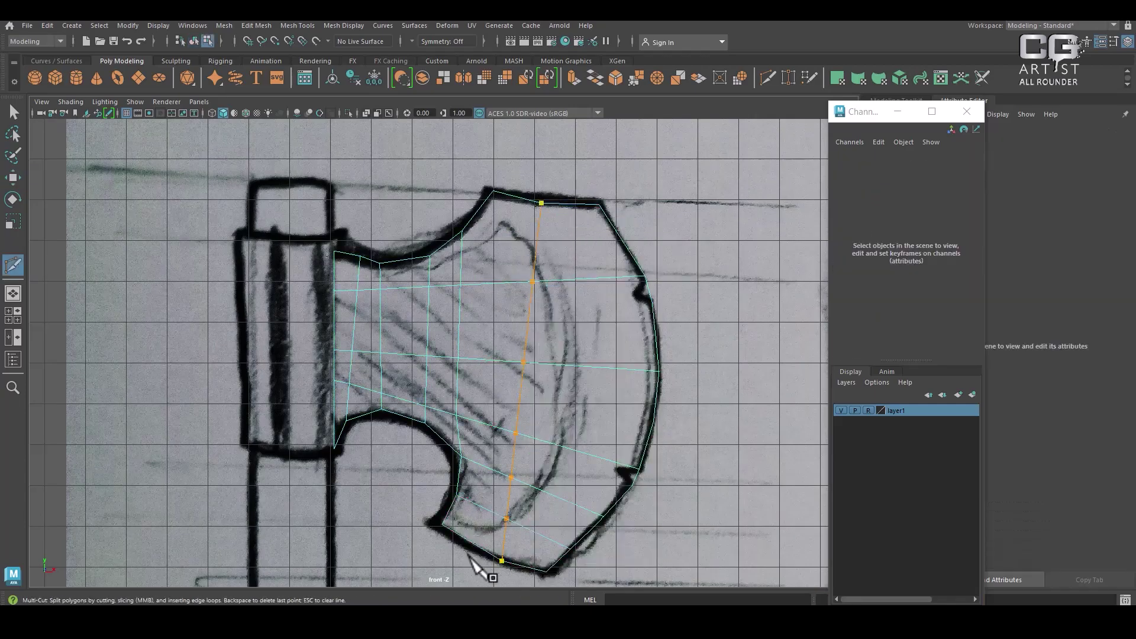
{"action": "key", "text": "w"}
- Move the upper and middle vertices of the new blade cut toward the cutting edge to follow the sketched inner curve
{"action": "right_click_drag", "start_coordinate": [601, 276], "coordinate": [520, 278]}
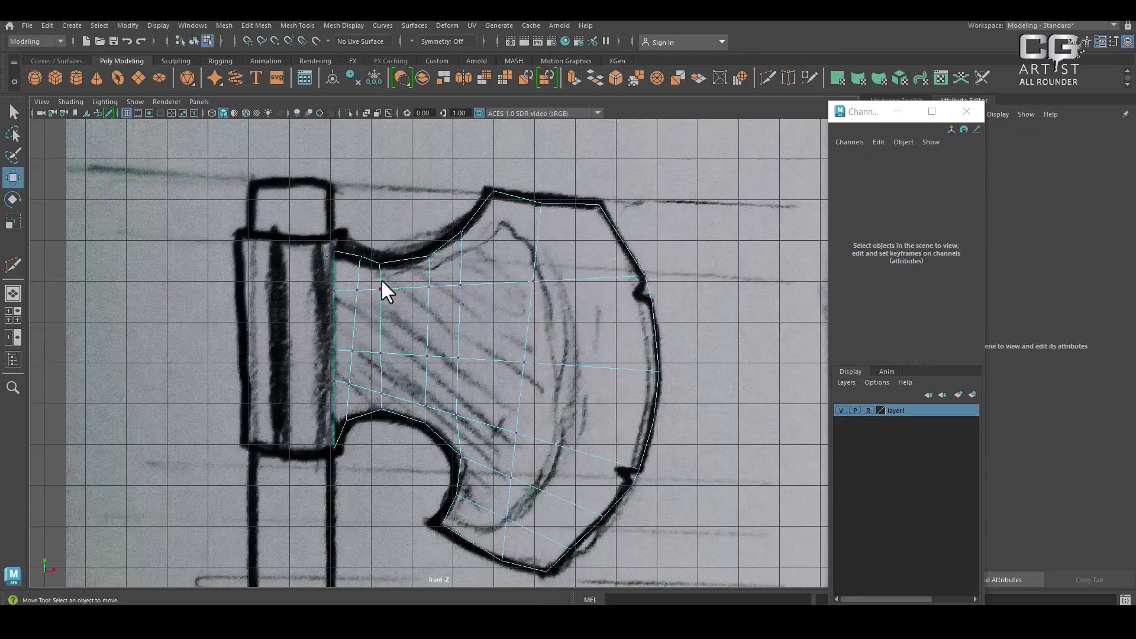
{"action": "scroll", "coordinate": [382, 279], "scroll_direction": "up", "scroll_amount": 2}
{"action": "left_click_drag", "start_coordinate": [518, 246], "coordinate": [559, 286]}
{"action": "middle_click_drag", "start_coordinate": [565, 274], "coordinate": [573, 276]}
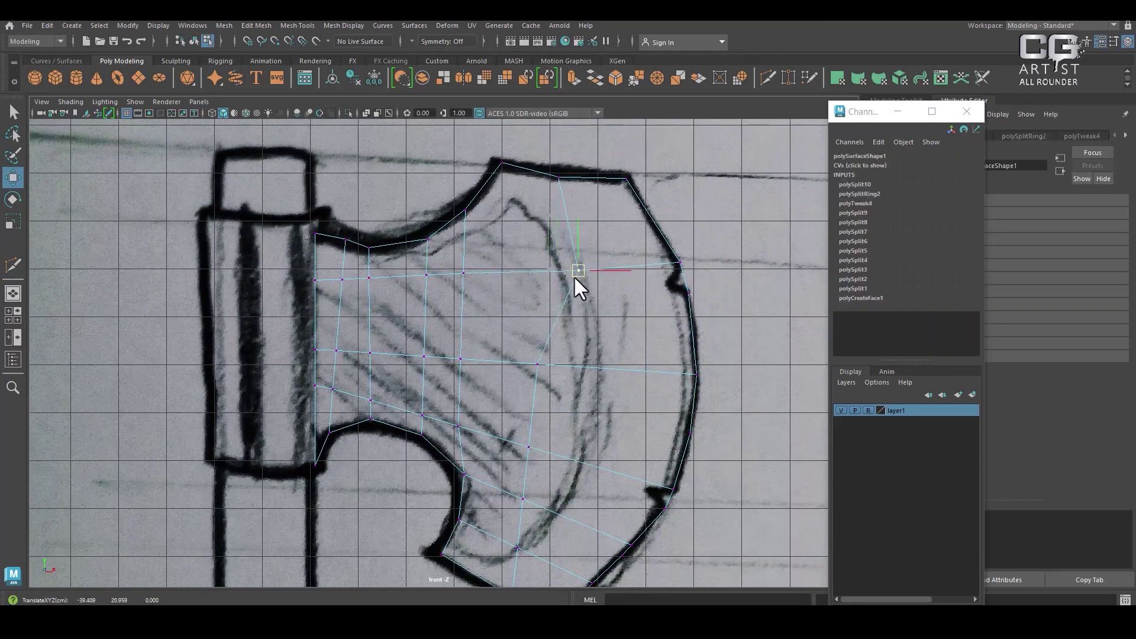
{"action": "left_click", "coordinate": [522, 368]}
{"action": "left_click", "coordinate": [537, 365]}
{"action": "left_click_drag", "start_coordinate": [537, 366], "coordinate": [587, 365]}
{"action": "left_click", "coordinate": [528, 448]}
{"action": "left_click_drag", "start_coordinate": [528, 447], "coordinate": [579, 456]}
- Reposition the cut's lower vertices along the sketched inner curve and its end vertex on the blade's lower outline
{"action": "middle_click_drag", "start_coordinate": [581, 463], "coordinate": [641, 406], "text": "alt"}
{"action": "scroll", "coordinate": [640, 406], "scroll_direction": "up", "scroll_amount": 1}
{"action": "left_click", "coordinate": [580, 360]}
{"action": "left_click_drag", "start_coordinate": [580, 360], "coordinate": [622, 379]}
{"action": "left_click", "coordinate": [570, 414]}
{"action": "left_click_drag", "start_coordinate": [570, 415], "coordinate": [576, 416]}
{"action": "left_click", "coordinate": [567, 474]}
{"action": "left_click_drag", "start_coordinate": [566, 476], "coordinate": [542, 462]}
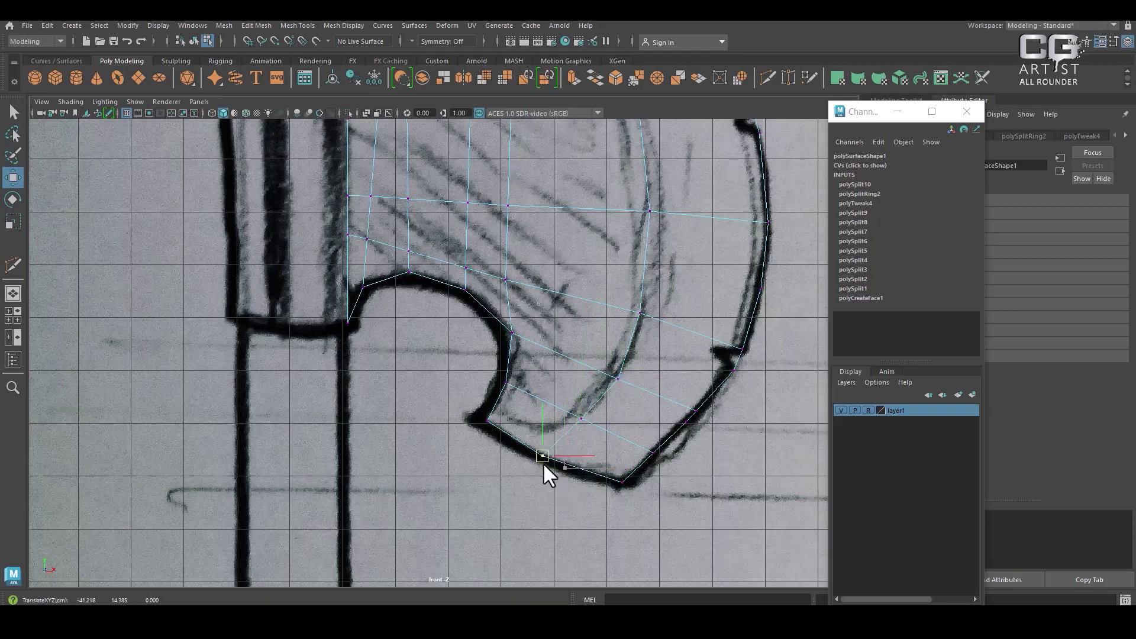
- Return the axe-head mesh to object selection and hide the reference sketch's layer1 in the perspective view
{"action": "scroll", "coordinate": [625, 374], "scroll_direction": "down", "scroll_amount": 2}
{"action": "middle_click_drag", "start_coordinate": [557, 305], "coordinate": [540, 416], "text": "alt"}
{"action": "scroll", "coordinate": [532, 361], "scroll_direction": "up", "scroll_amount": 1}
{"action": "right_click_drag", "start_coordinate": [522, 304], "coordinate": [609, 265]}
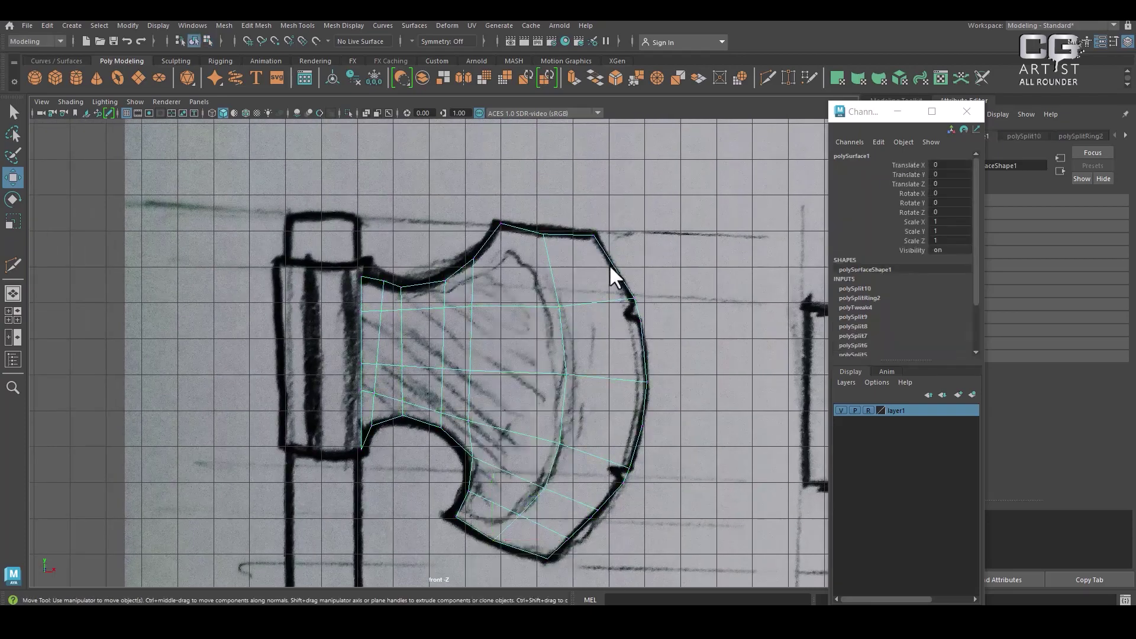
{"action": "key", "text": "space"}
{"action": "key", "text": "space"}
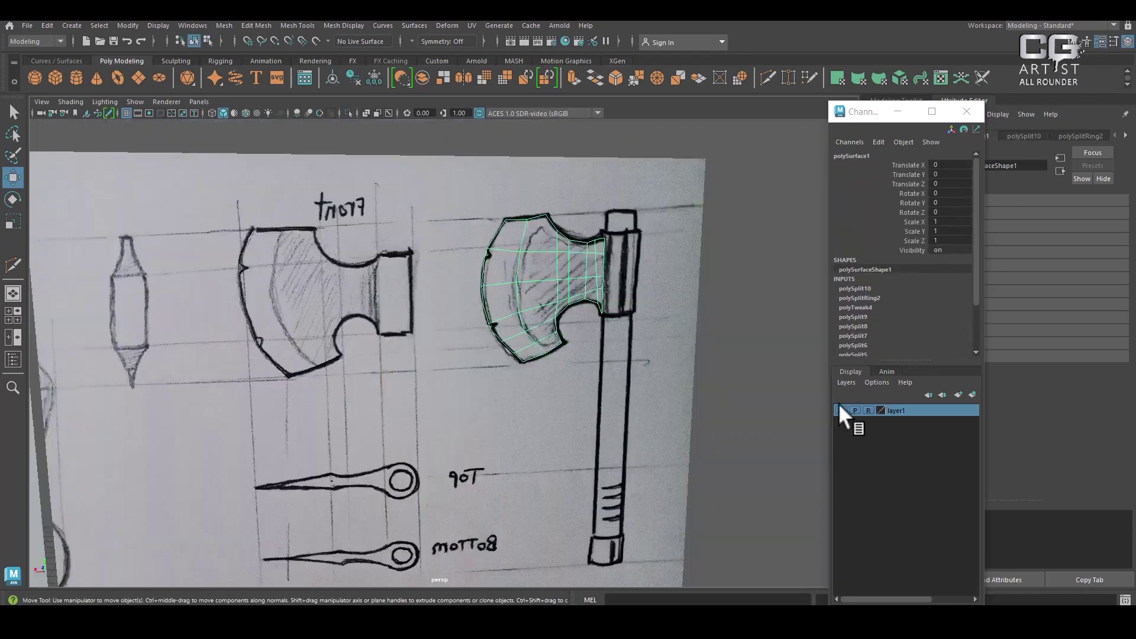
{"action": "left_click", "coordinate": [840, 410]}
- Extrude all faces of the axe-head mesh with a Local Translate Z of 1.08
{"action": "mouse_move", "coordinate": [677, 393]}
{"action": "left_mouse_down", "text": "alt"}
{"action": "mouse_move", "coordinate": [641, 355]}
{"action": "mouse_move", "coordinate": [571, 375]}
{"action": "mouse_move", "coordinate": [556, 300]}
{"action": "mouse_move", "coordinate": [578, 296]}
{"action": "left_mouse_up", "text": "alt"}
{"action": "right_click_drag", "start_coordinate": [578, 297], "coordinate": [529, 322]}
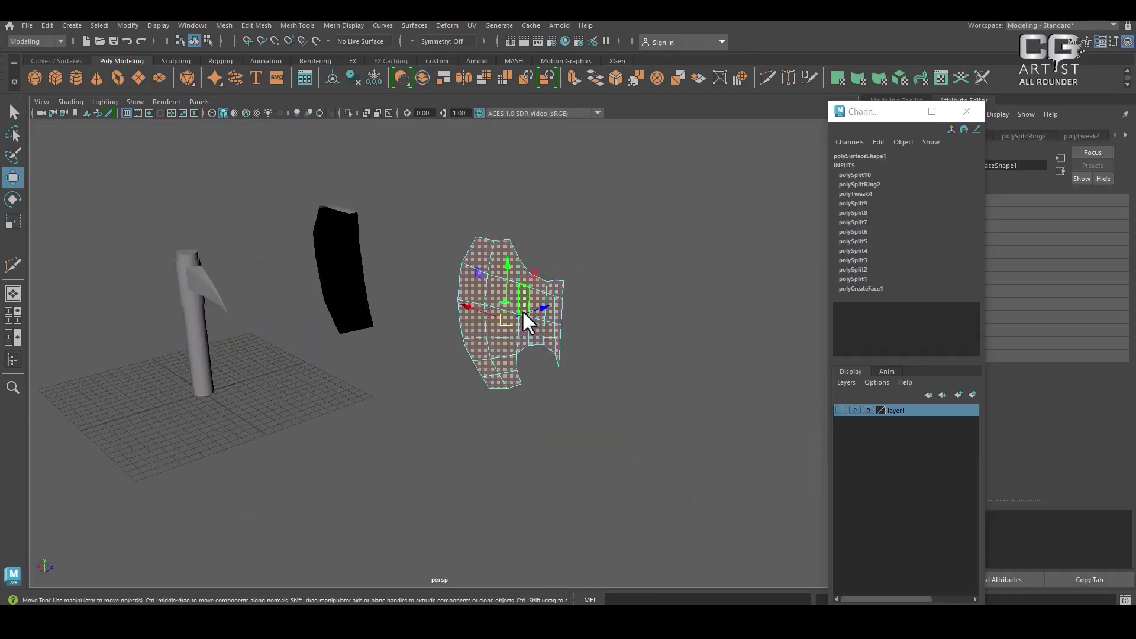
{"action": "right_click_drag", "start_coordinate": [620, 235], "coordinate": [620, 269], "text": "shift"}
{"action": "left_click_drag", "start_coordinate": [620, 269], "coordinate": [513, 410], "text": "alt"}
{"action": "left_click_drag", "start_coordinate": [680, 377], "coordinate": [721, 375]}
{"action": "left_click_drag", "start_coordinate": [535, 403], "coordinate": [723, 373], "text": "alt"}
{"action": "left_click_drag", "start_coordinate": [528, 378], "coordinate": [464, 343], "text": "alt"}
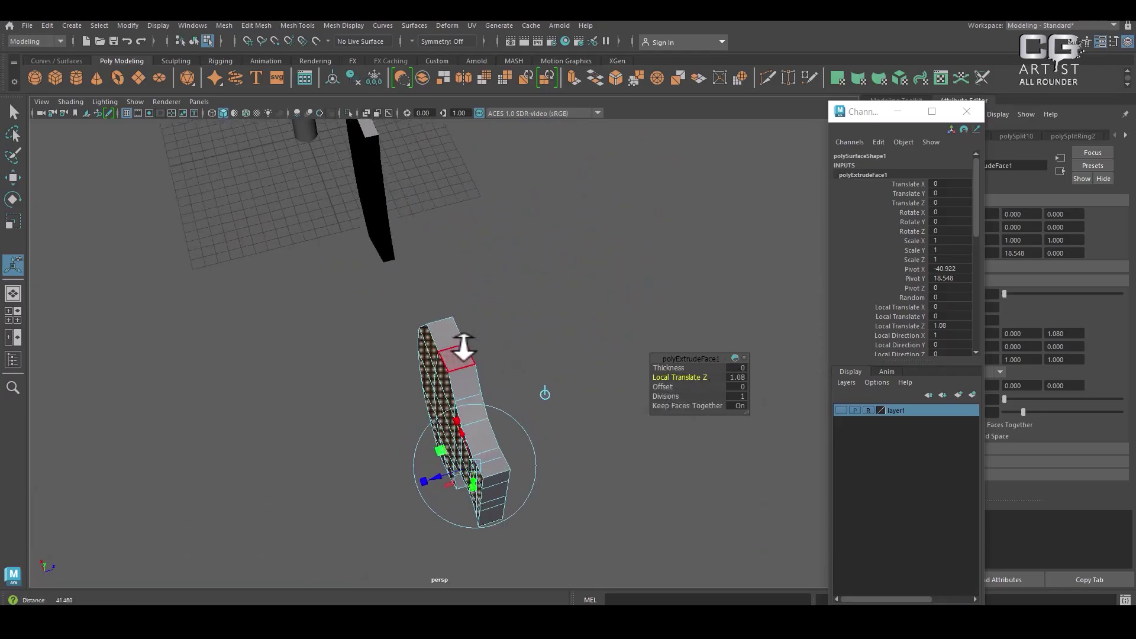
- Select the extruded axe head as an object and apply a Lattice deformer to it
{"action": "left_click", "coordinate": [583, 254]}
{"action": "left_click", "coordinate": [459, 358]}
{"action": "right_click_drag", "start_coordinate": [473, 356], "coordinate": [550, 308]}
{"action": "left_click", "coordinate": [632, 250]}
{"action": "left_click", "coordinate": [437, 439]}
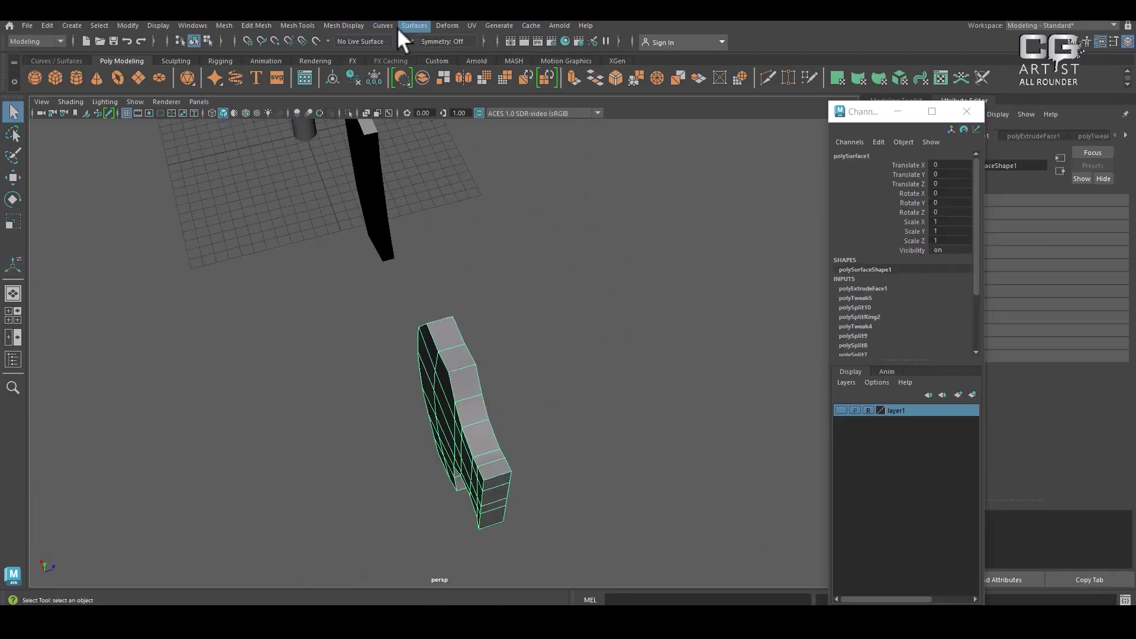
{"action": "left_click", "coordinate": [443, 26]}
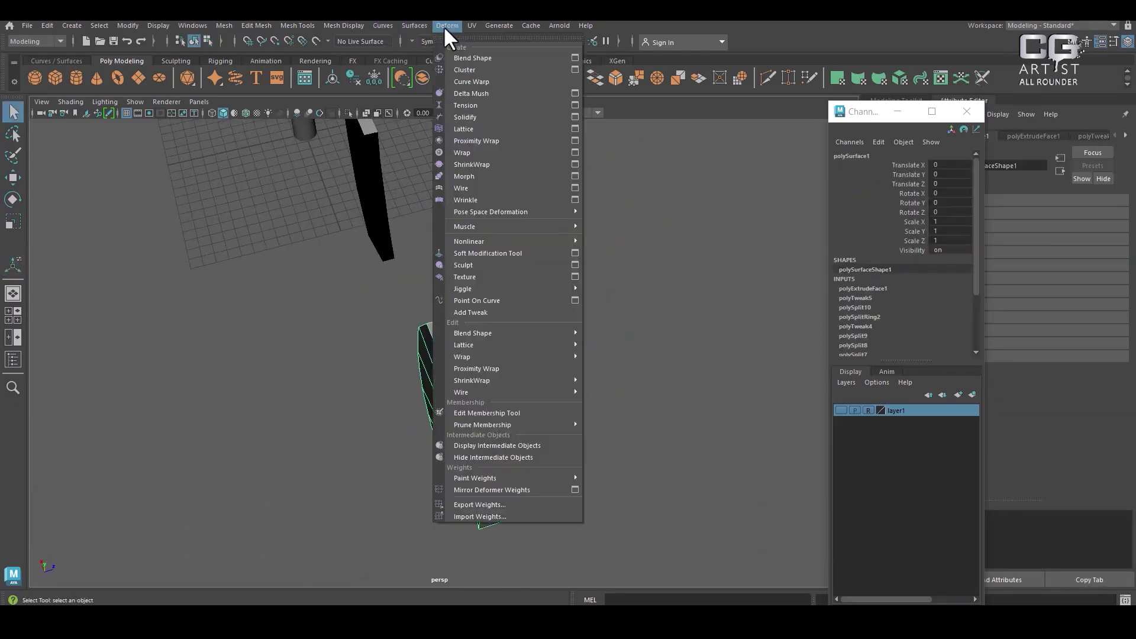
{"action": "left_click", "coordinate": [488, 127]}
- Scale the lattice points on the cutting-edge side together to taper the axe head's thickness, and check the shape from several angles
{"action": "right_click_drag", "start_coordinate": [661, 216], "coordinate": [663, 139]}
{"action": "left_click_drag", "start_coordinate": [497, 385], "coordinate": [575, 398], "text": "alt"}
{"action": "right_click_drag", "start_coordinate": [575, 398], "coordinate": [570, 314], "text": "alt"}
{"action": "left_click_drag", "start_coordinate": [520, 252], "coordinate": [428, 465]}
{"action": "left_click_drag", "start_coordinate": [431, 470], "coordinate": [497, 375], "text": "alt"}
{"action": "key", "text": "r"}
{"action": "left_click_drag", "start_coordinate": [460, 324], "coordinate": [502, 361]}
{"action": "left_click_drag", "start_coordinate": [584, 392], "coordinate": [521, 442], "text": "alt"}
{"action": "left_click", "coordinate": [537, 299]}
{"action": "left_click_drag", "start_coordinate": [672, 361], "coordinate": [223, 325], "text": "alt"}
{"action": "left_click_drag", "start_coordinate": [591, 411], "coordinate": [692, 492], "text": "alt"}
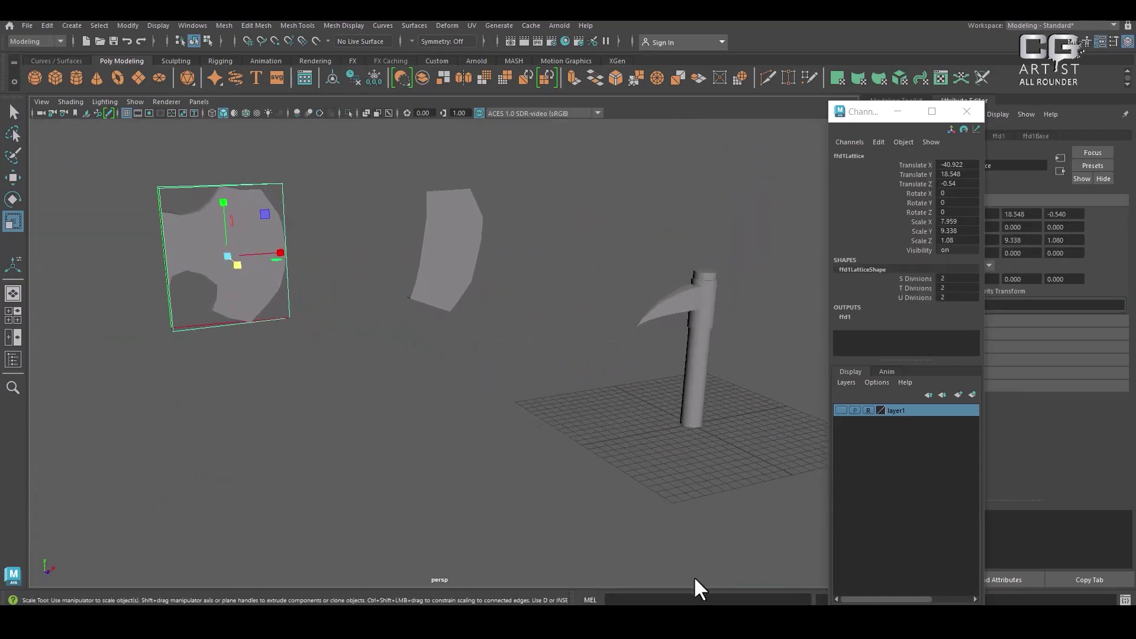